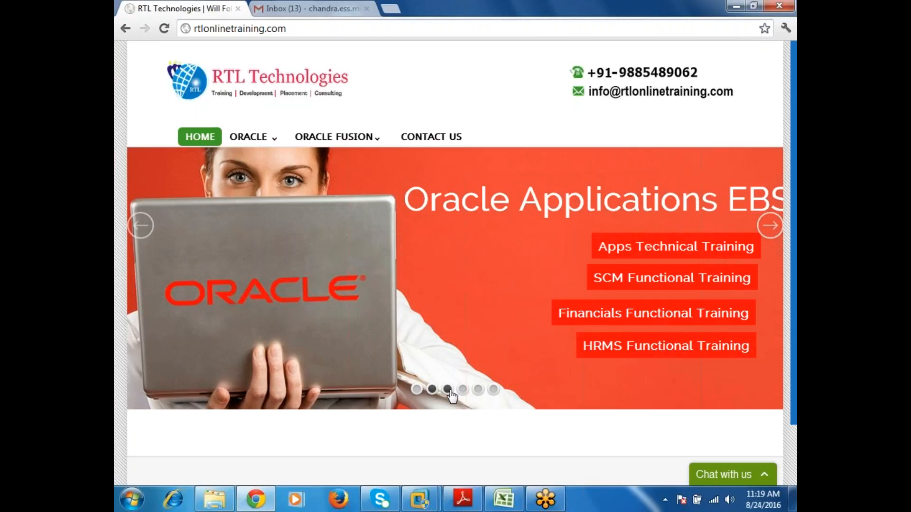
Step: View the Oracle training offers on several slides of the home page banner
{"action": "left_click", "coordinate": [448, 389]}
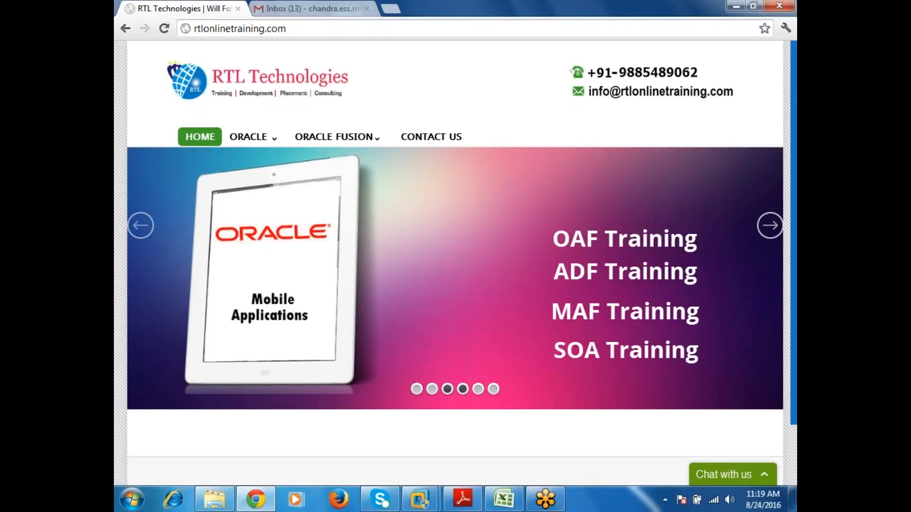
{"action": "left_click", "coordinate": [463, 390]}
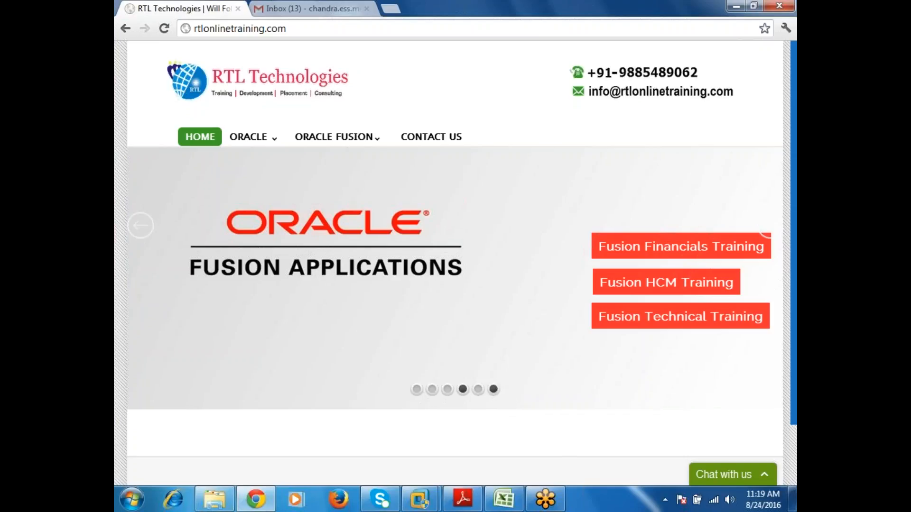
{"action": "left_click", "coordinate": [494, 390]}
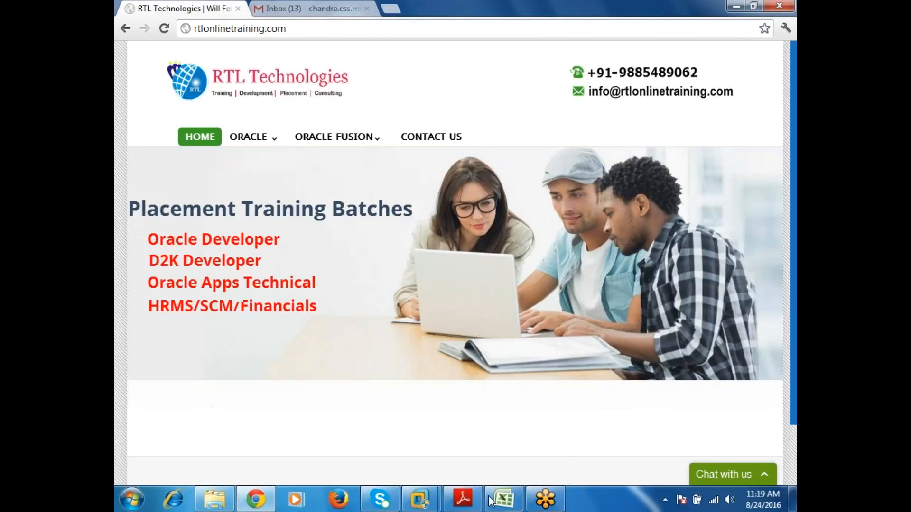
Step: Switch to the Book1 workbook in Excel and enter "Workflow is one of the Oracle GUI Tool" in cell A35
{"action": "mouse_move", "coordinate": [493, 505]}
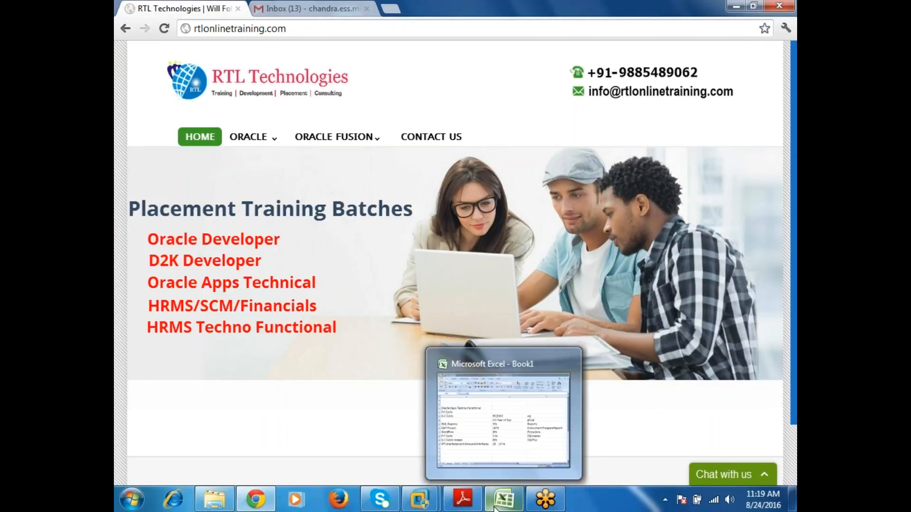
{"action": "left_click", "coordinate": [439, 359]}
{"action": "scroll", "coordinate": [437, 354], "scroll_direction": "down", "scroll_amount": 5}
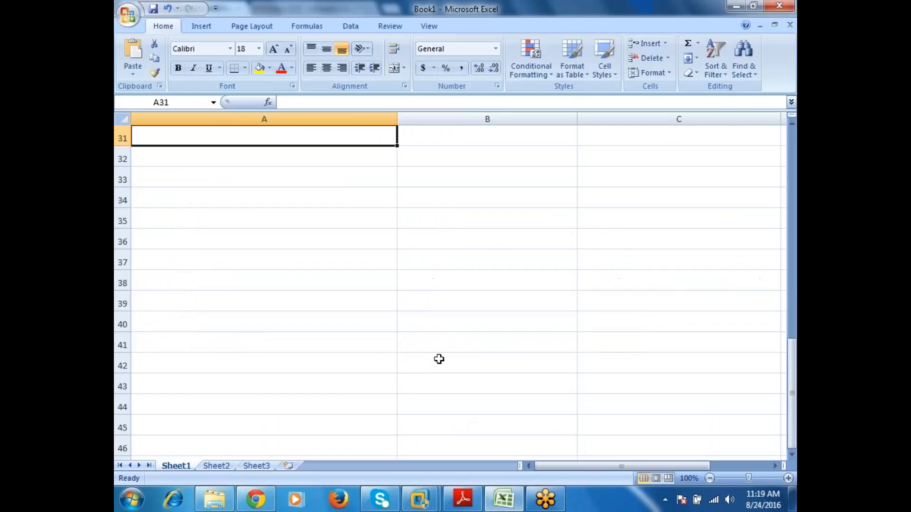
{"action": "left_click", "coordinate": [277, 157]}
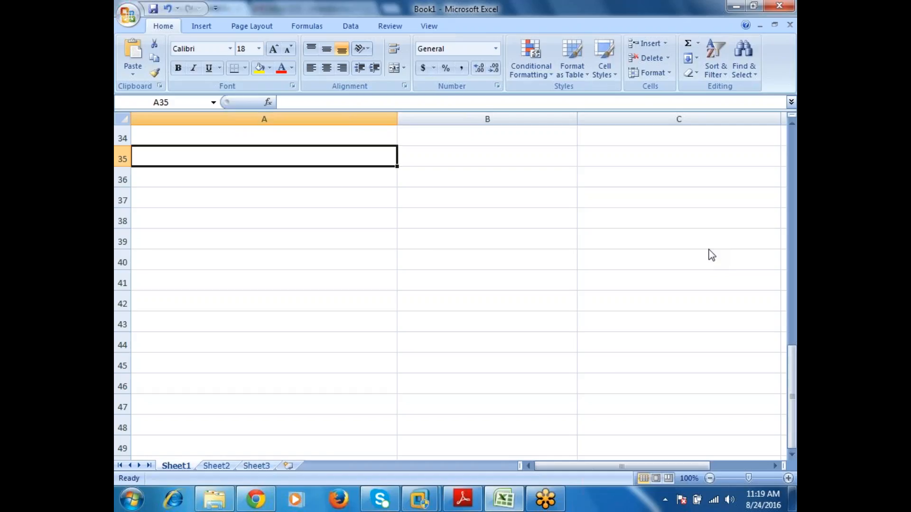
{"action": "type", "text": "W"}
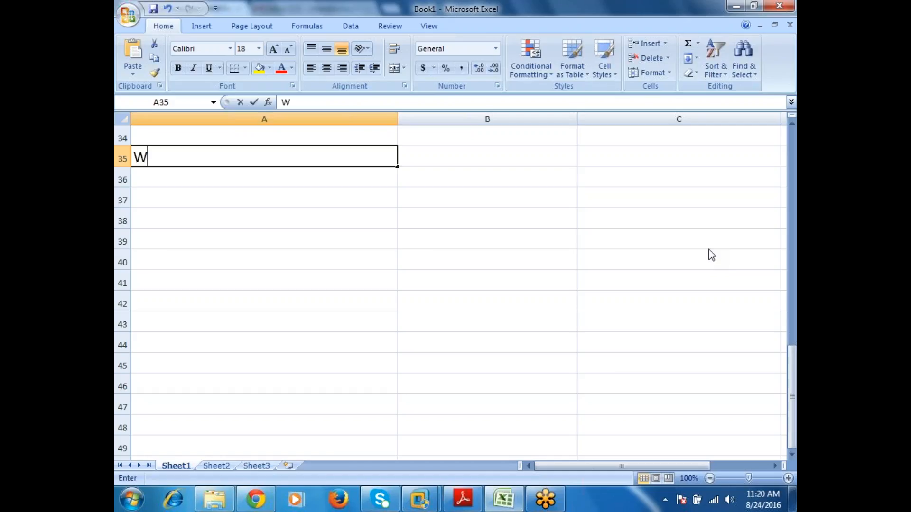
{"action": "type", "text": "orkflow "}
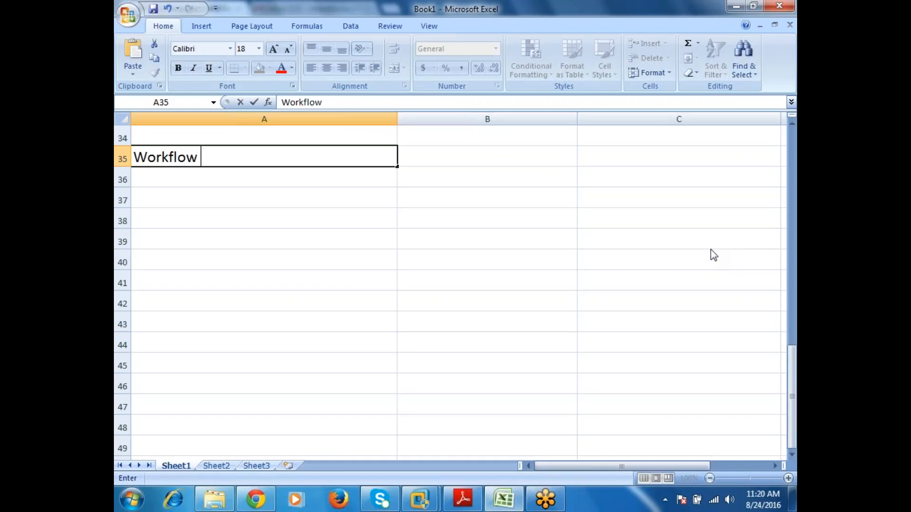
{"action": "type", "text": "is one"}
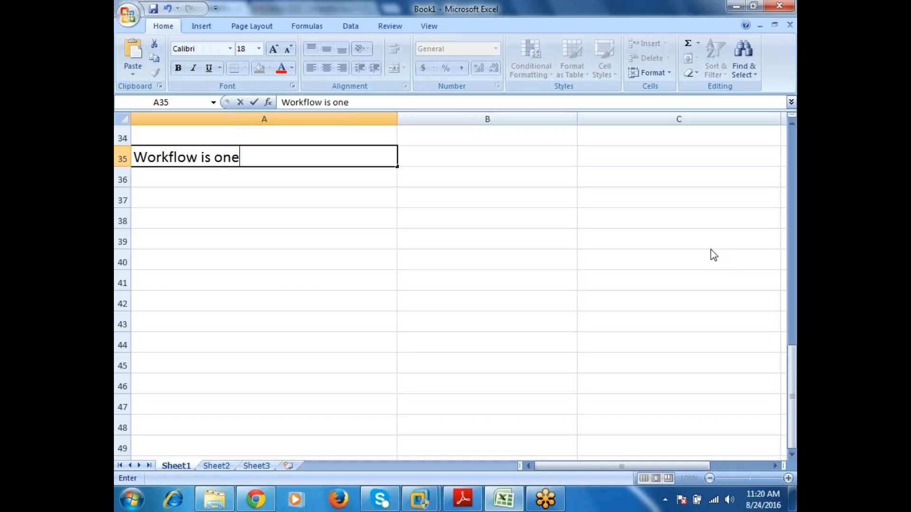
{"action": "type", "text": " of the Oracle GUI "}
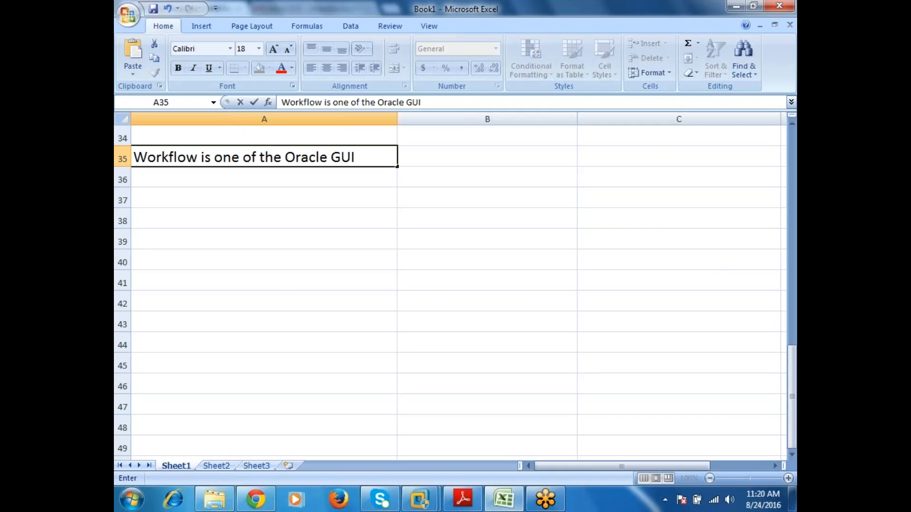
{"action": "type", "text": "Tool"}
{"action": "key", "text": "Return"}
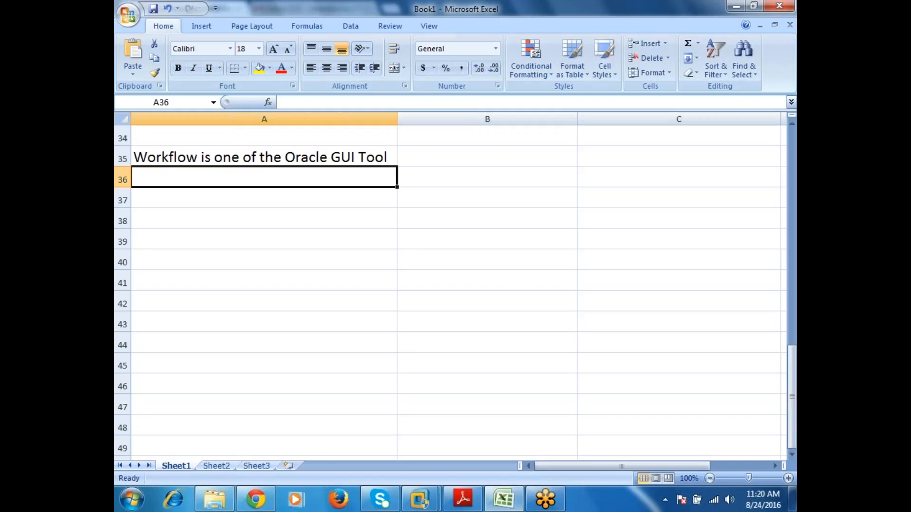
Step: Enter "Send the Right information to the right" in cell A37, leaving row 36 blank
{"action": "key", "text": "Return"}
{"action": "type", "text": "S"}
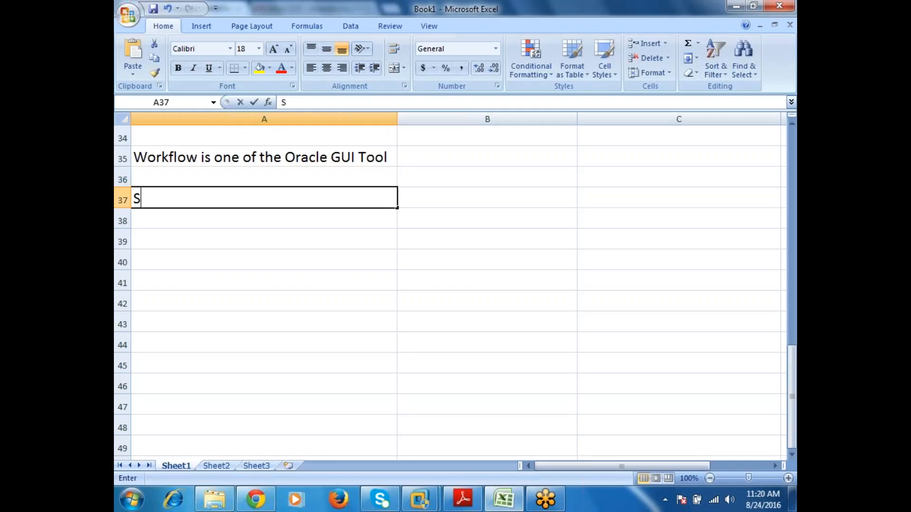
{"action": "type", "text": "end the"}
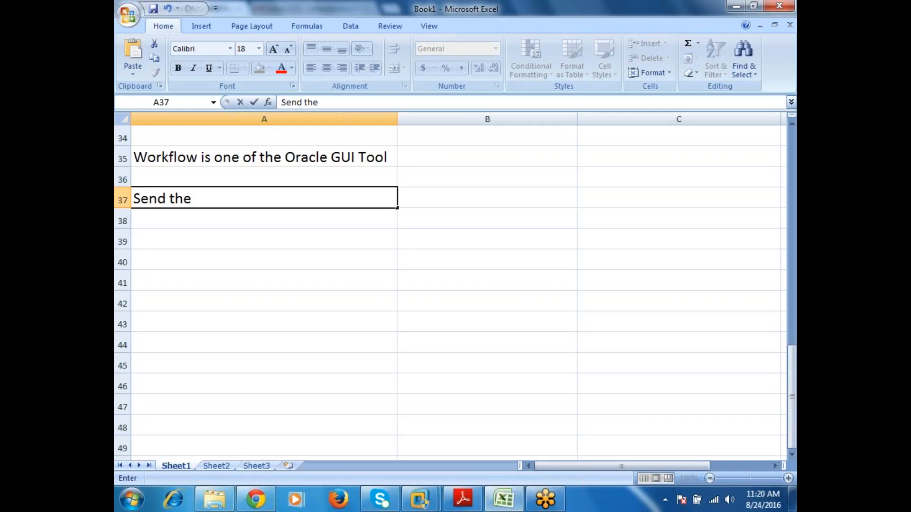
{"action": "type", "text": " Right info"}
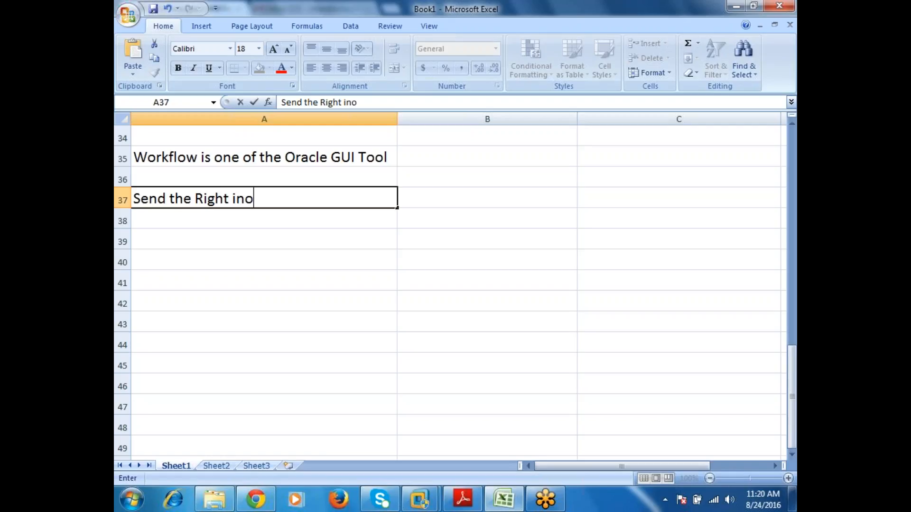
{"action": "key", "text": "BackSpace"}
{"action": "type", "text": "formation to the rig"}
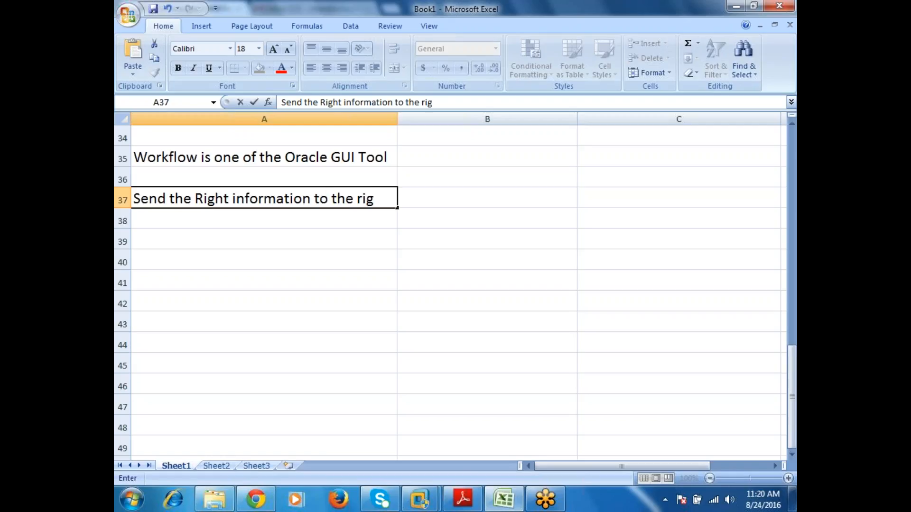
{"action": "type", "text": "ht"}
{"action": "key", "text": "Return"}
Step: Complete the sentence in cell A38 with "person in the right time."
{"action": "type", "text": "pers"}
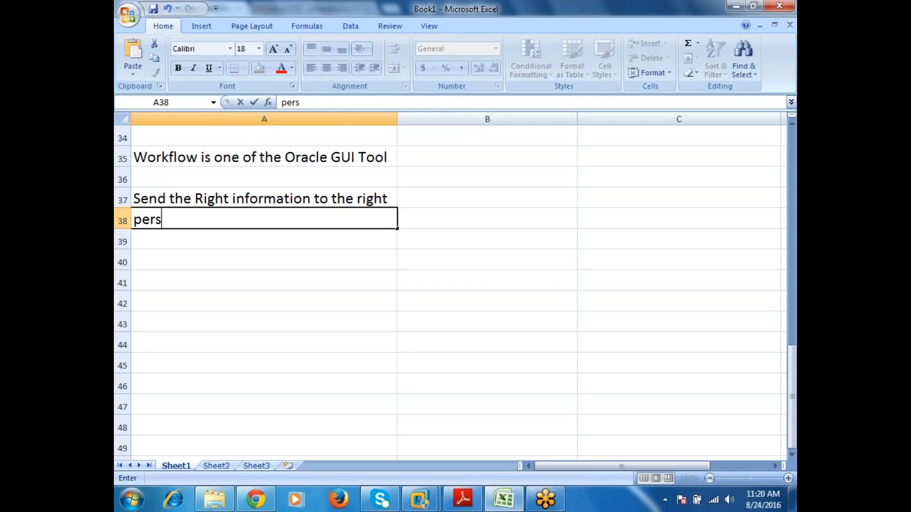
{"action": "type", "text": "on in the ri"}
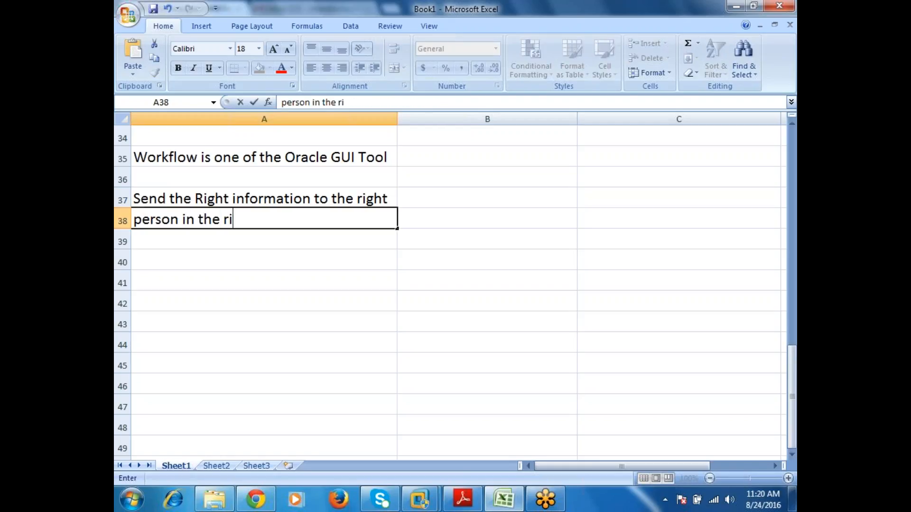
{"action": "type", "text": "ght timer"}
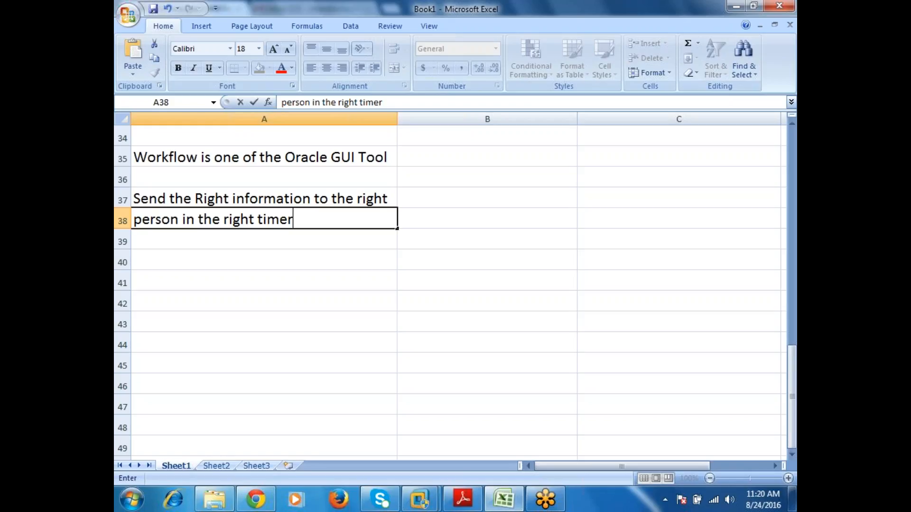
{"action": "key", "text": "Return"}
{"action": "key", "text": "Up"}
{"action": "key", "text": "F2"}
{"action": "key", "text": "BackSpace"}
{"action": "key", "text": "Return"}
{"action": "key", "text": "Up"}
{"action": "key", "text": "F2"}
{"action": "type", "text": "."}
{"action": "key", "text": "Return"}
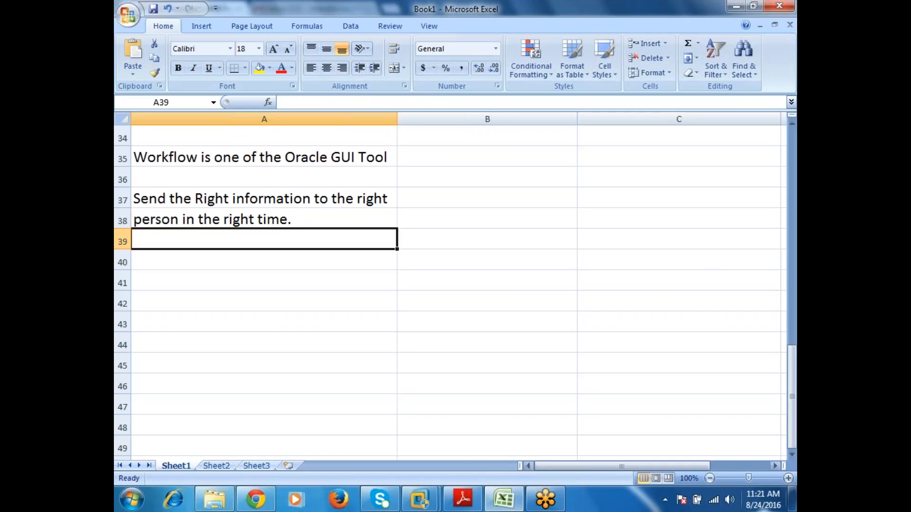
{"action": "left_click", "coordinate": [713, 502]}
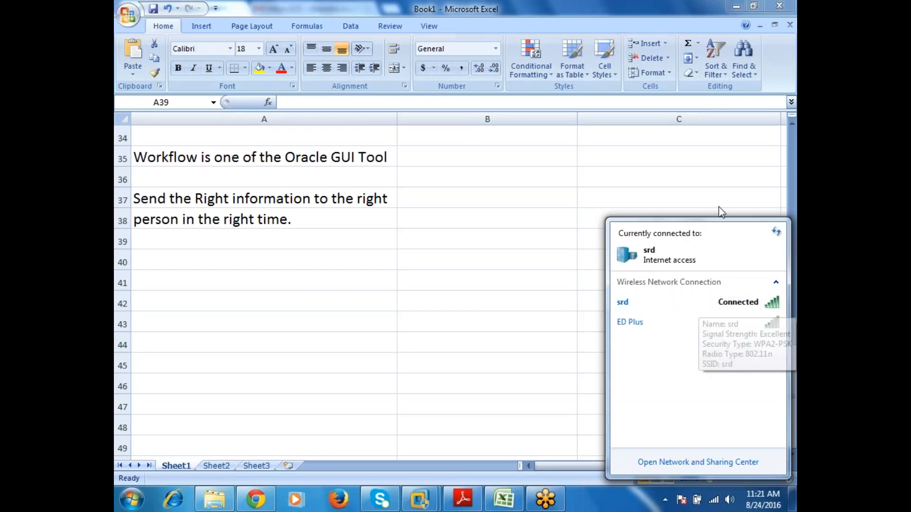
{"action": "left_click", "coordinate": [732, 143]}
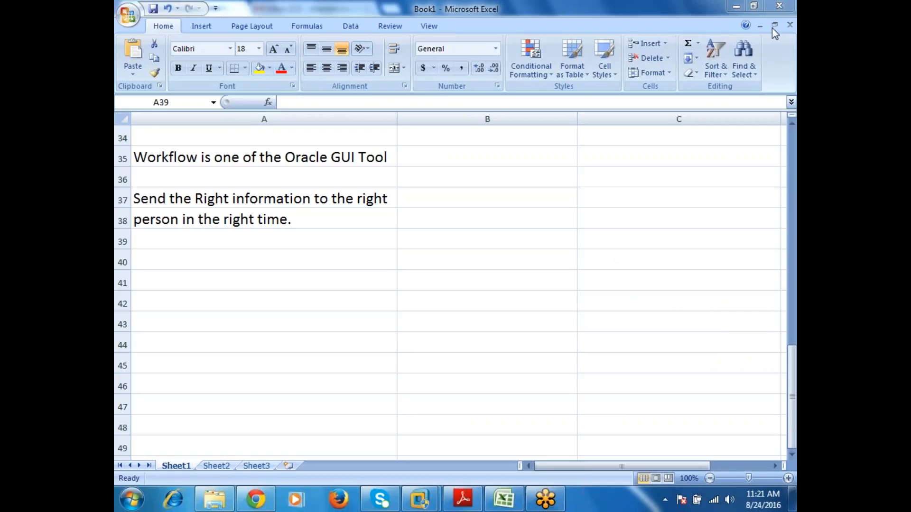
{"action": "left_click", "coordinate": [332, 158]}
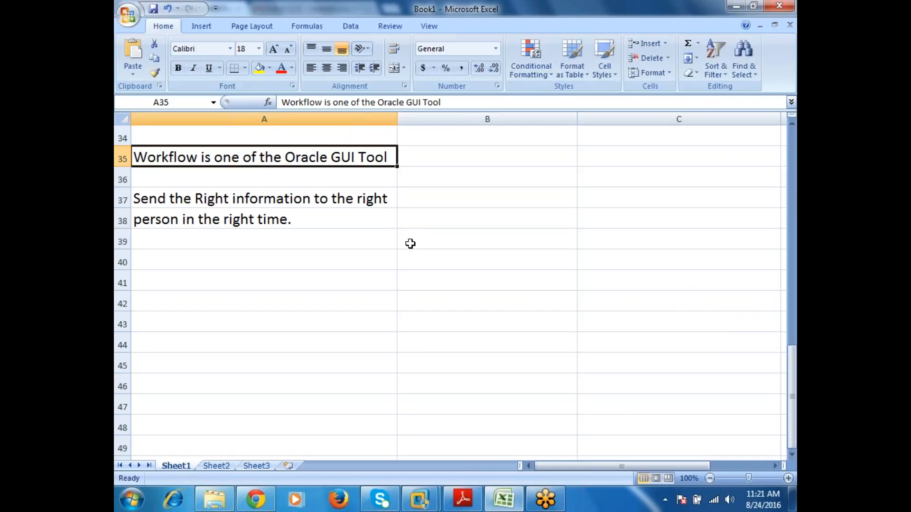
{"action": "left_click", "coordinate": [637, 14]}
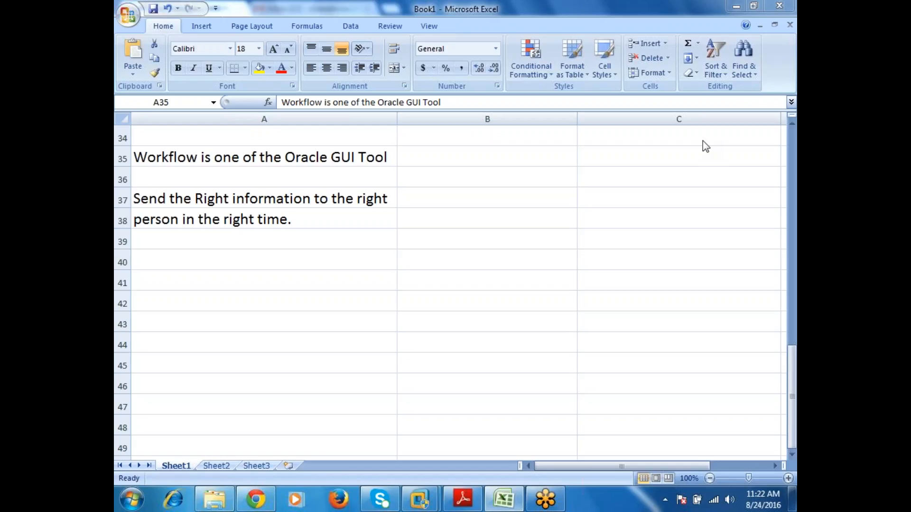
Step: Enter "Approvals" in cell A40 as the first workflow use, leaving row 39 blank
{"action": "left_click", "coordinate": [237, 198]}
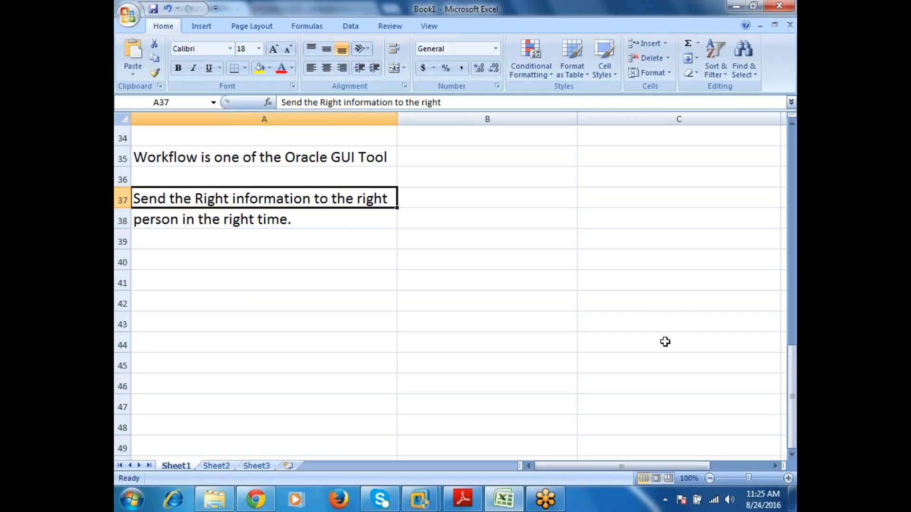
{"action": "key", "text": "Down"}
{"action": "key", "text": "Down"}
{"action": "key", "text": "Down"}
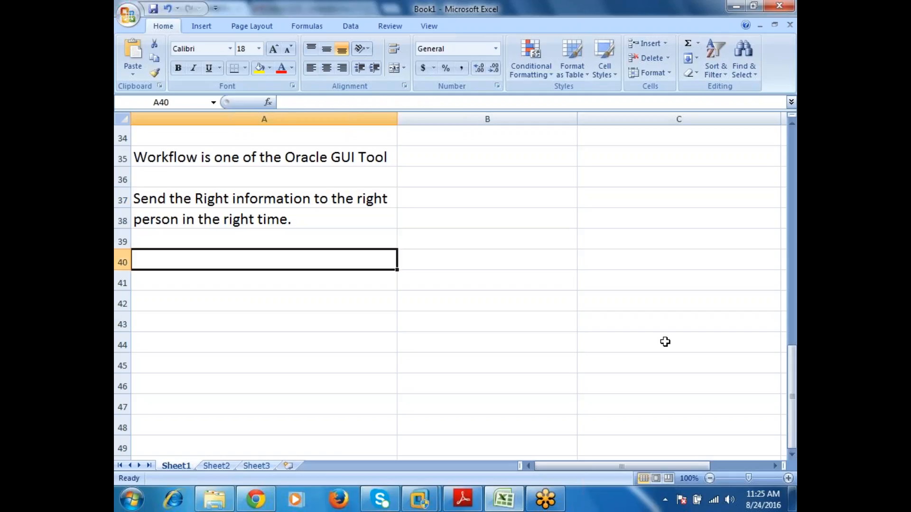
{"action": "type", "text": "App"}
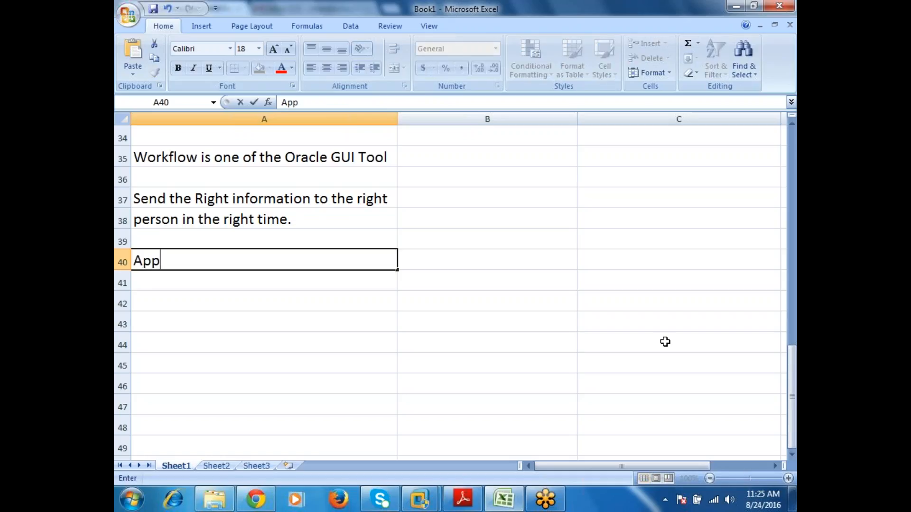
{"action": "type", "text": "roveals"}
{"action": "key", "text": "BackSpace"}
{"action": "key", "text": "BackSpace"}
{"action": "key", "text": "BackSpace"}
{"action": "key", "text": "BackSpace"}
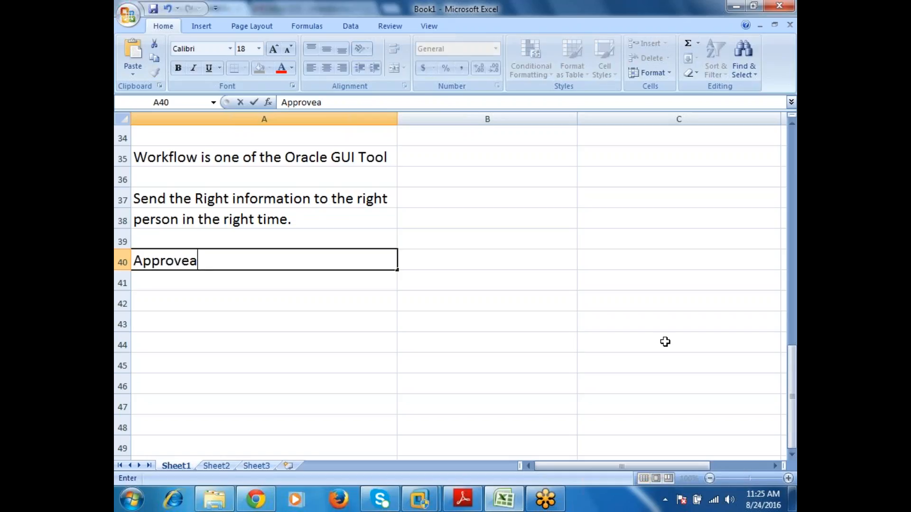
{"action": "type", "text": "als"}
{"action": "key", "text": "Return"}
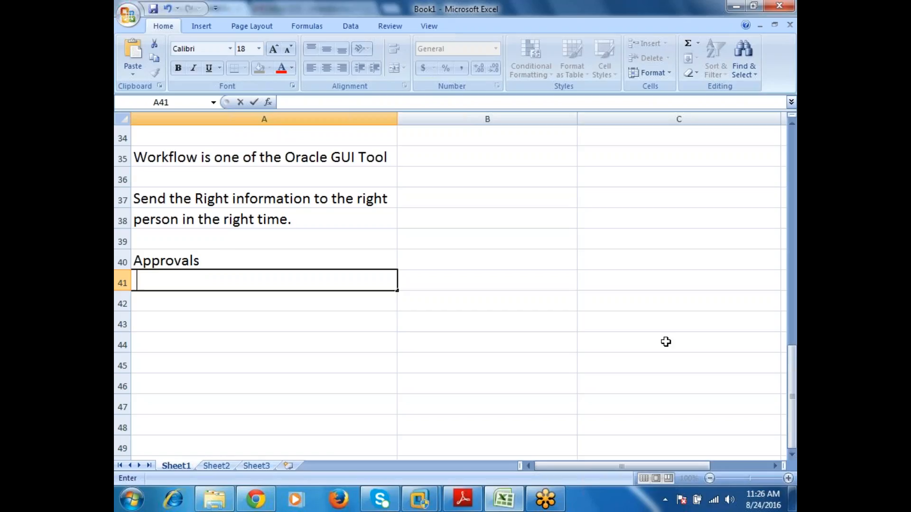
Step: List "Flexfield Combination" in cell A41 and "Notifications" in cell A42 below the Approvals entry
{"action": "type", "text": "Flexfield"}
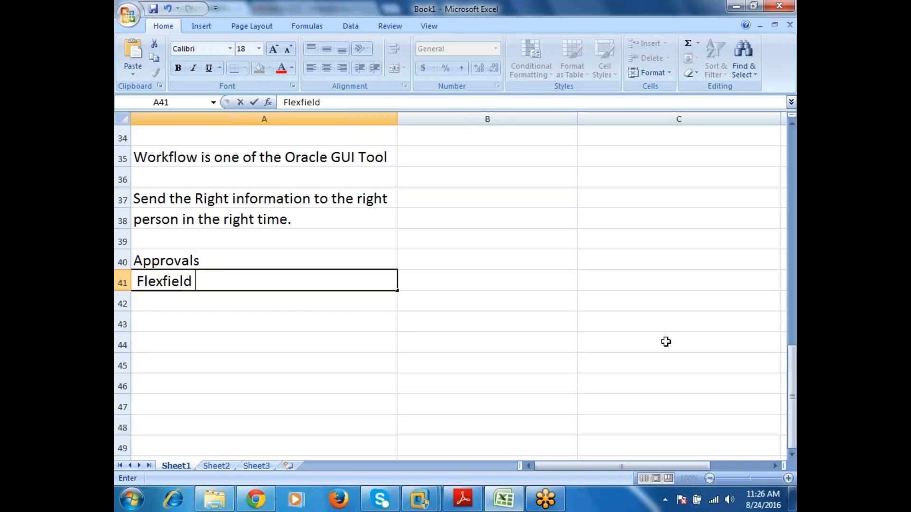
{"action": "type", "text": " Combination"}
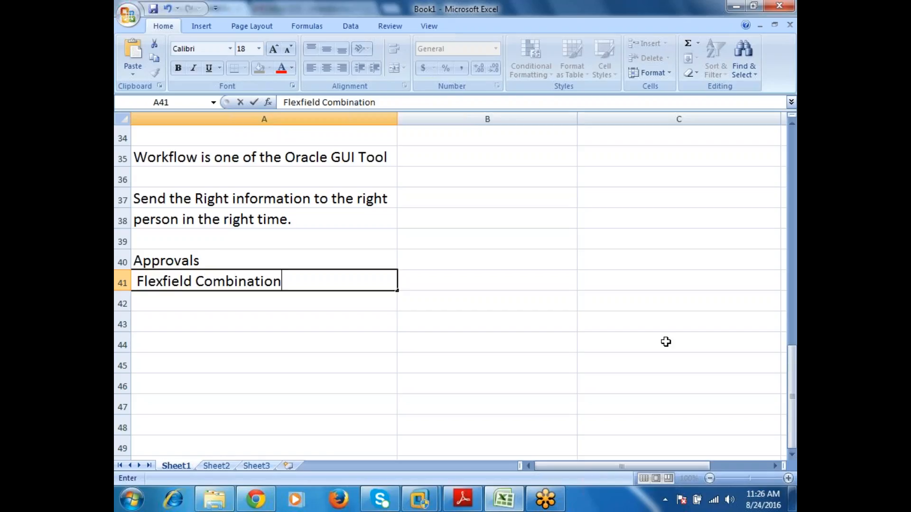
{"action": "key", "text": "Return"}
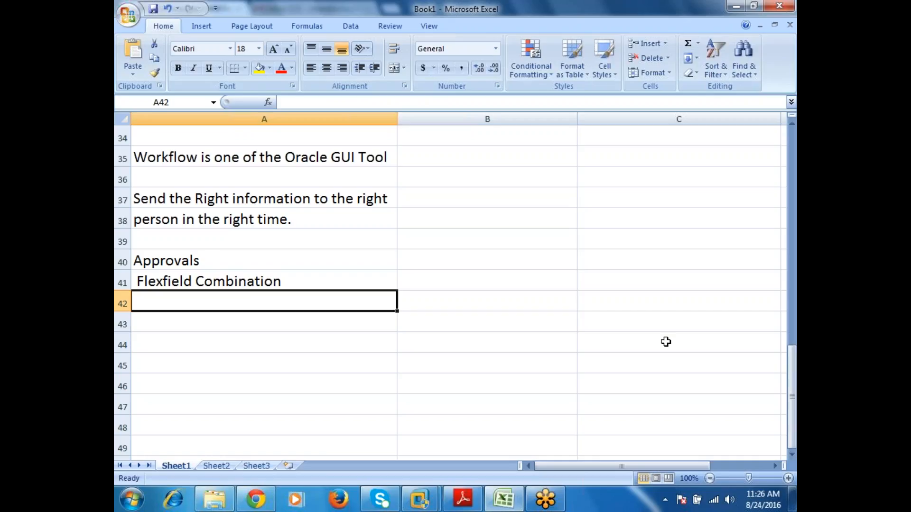
{"action": "type", "text": "Not"}
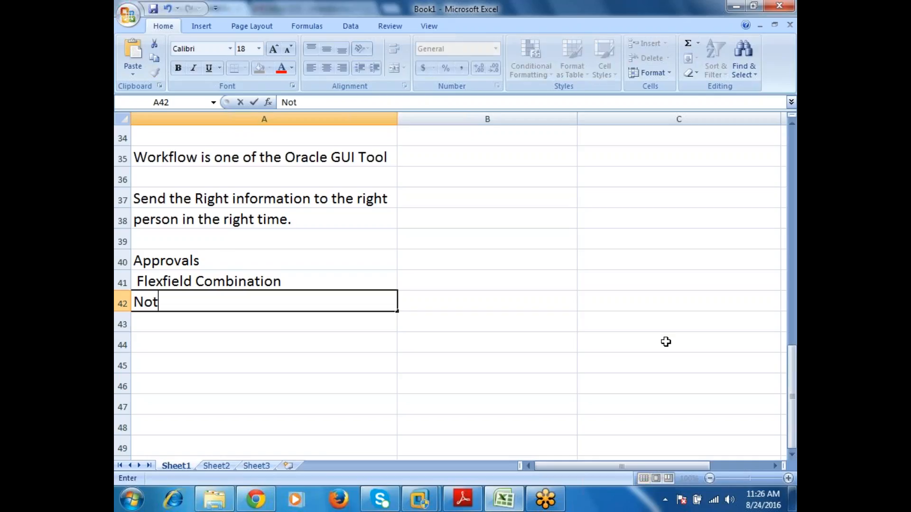
{"action": "type", "text": "ifications"}
{"action": "key", "text": "Return"}
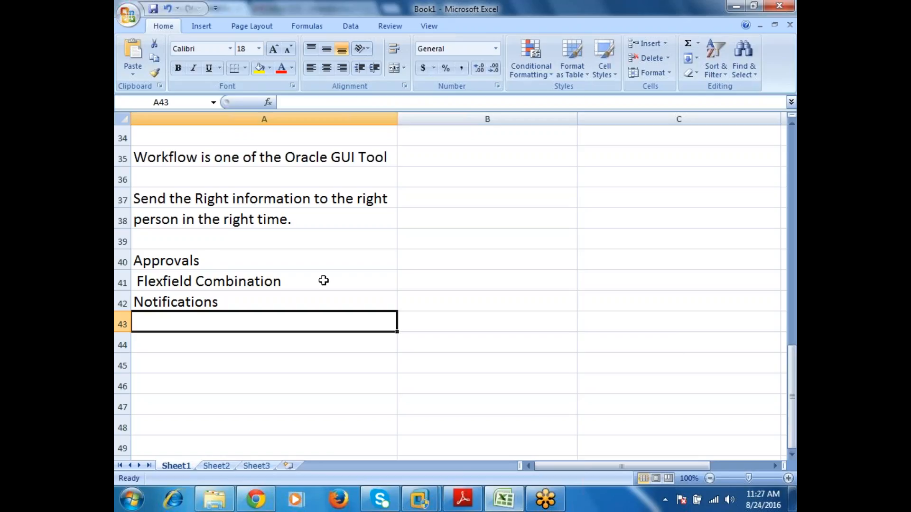
{"action": "left_click_drag", "start_coordinate": [270, 257], "coordinate": [264, 302]}
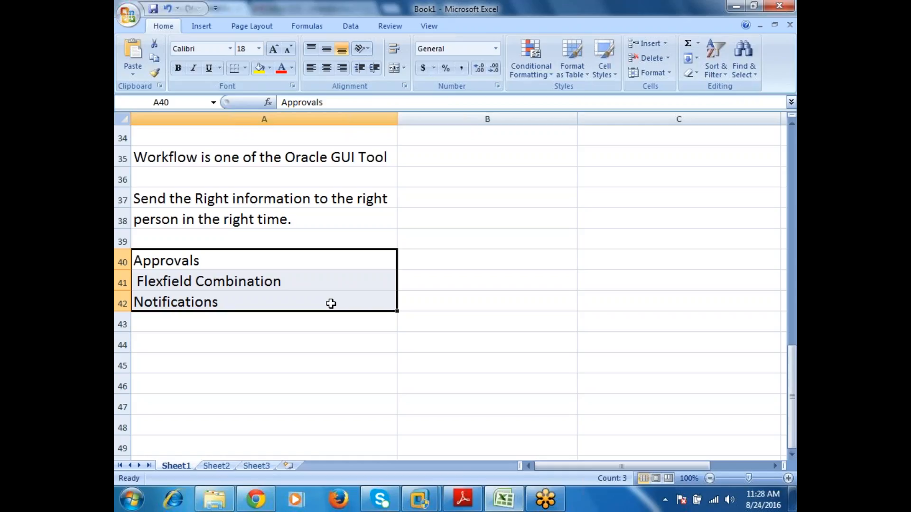
{"action": "left_click", "coordinate": [362, 328]}
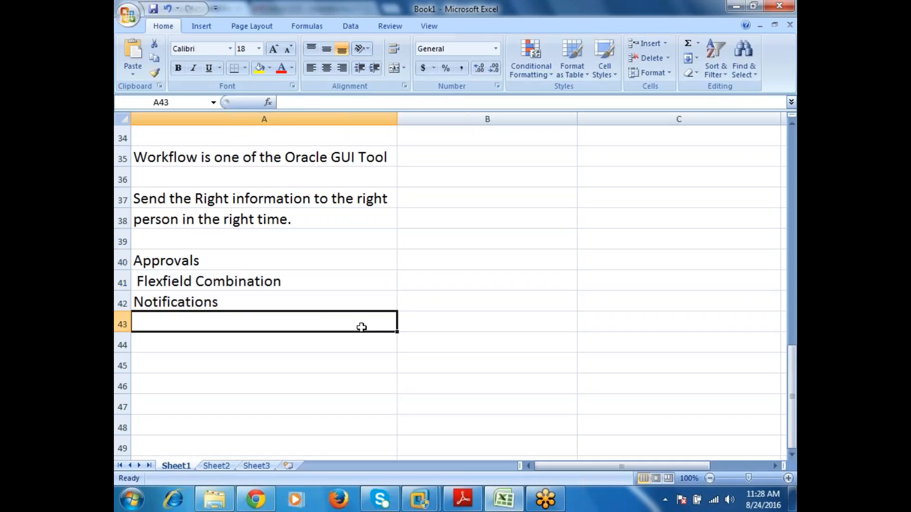
Step: Enter "Itemtype" in cell B40 and "Process" in cell B41, beside the list of workflow uses
{"action": "left_click", "coordinate": [546, 257]}
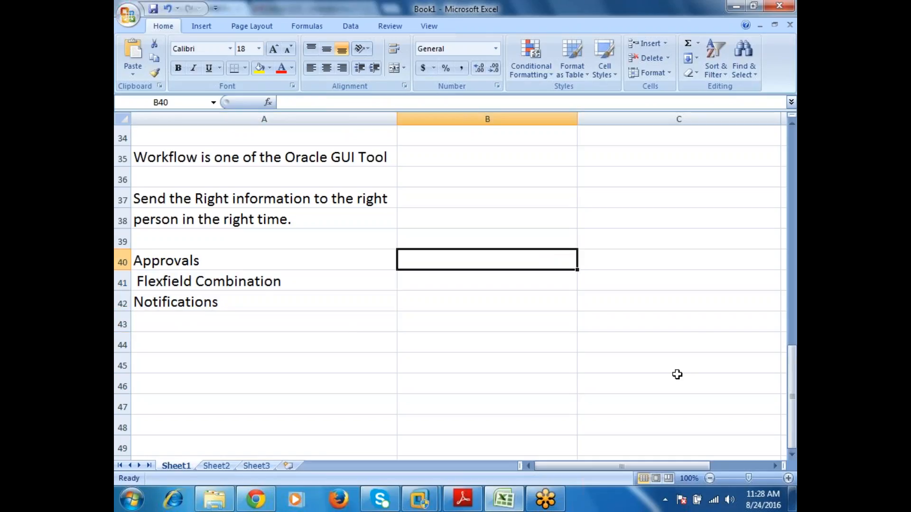
{"action": "type", "text": "Itemty"}
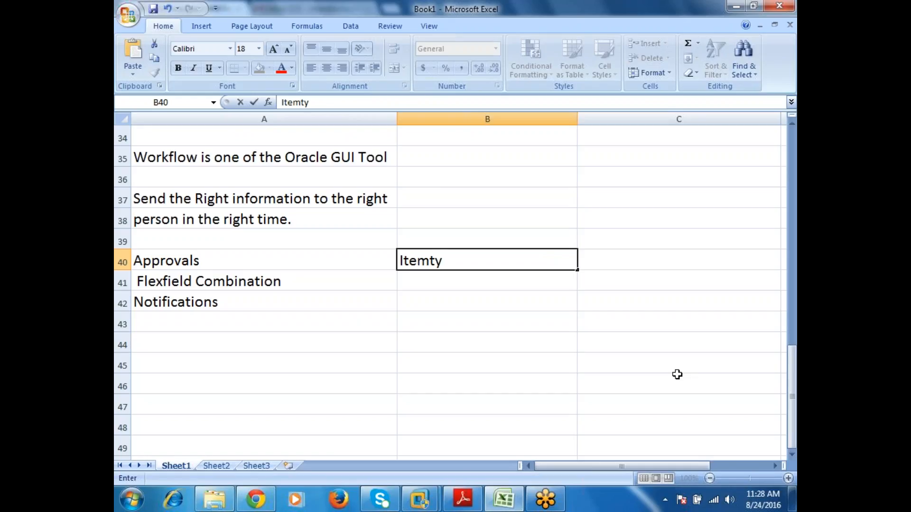
{"action": "type", "text": "pe"}
{"action": "key", "text": "Return"}
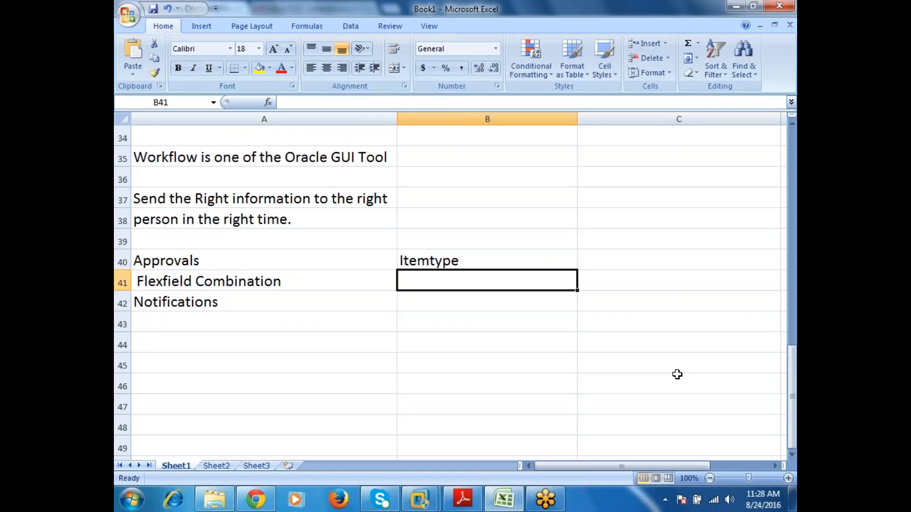
{"action": "type", "text": "Process"}
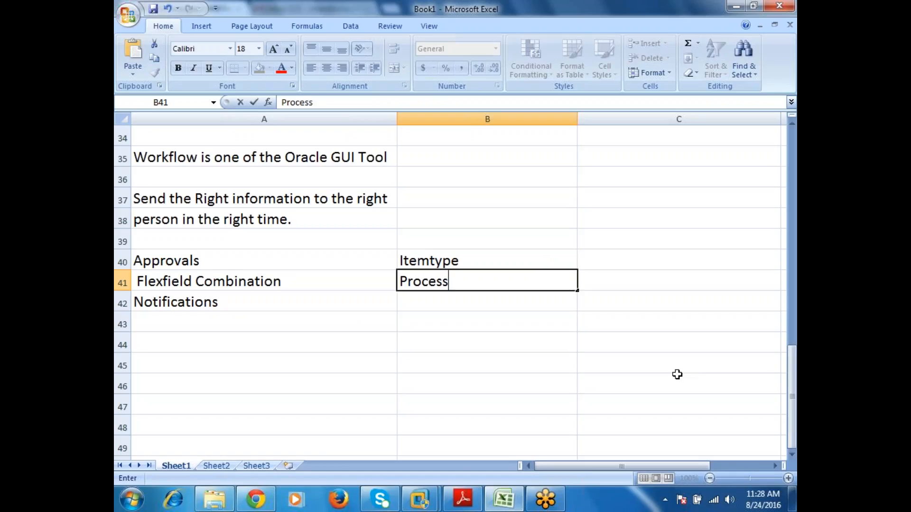
{"action": "key", "text": "Return"}
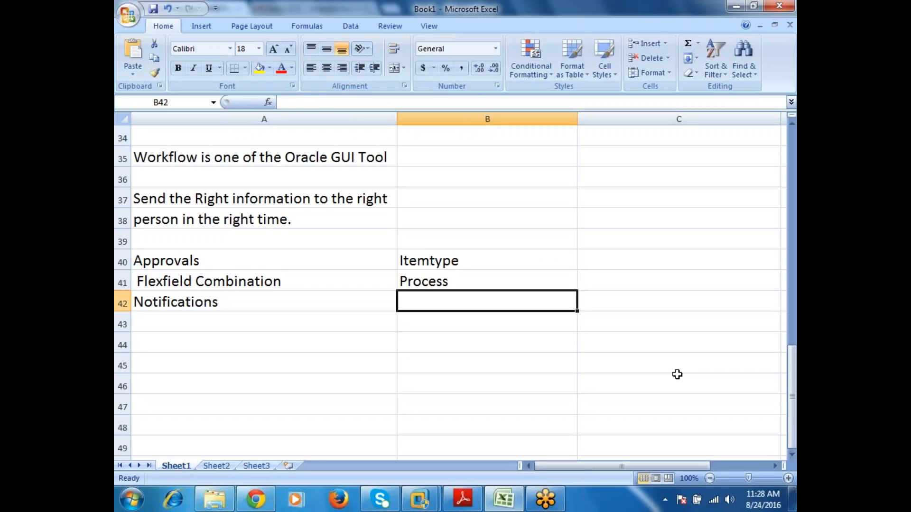
Step: Move the "Process" entry from cell B41 to cell B43, leaving a gap below "Itemtype"
{"action": "key", "text": "Up"}
{"action": "key", "text": "Up"}
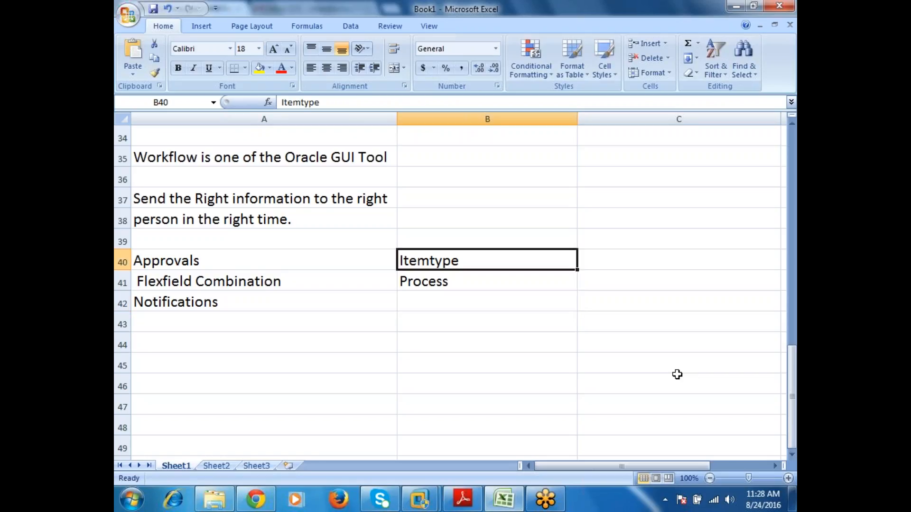
{"action": "key", "text": "Down"}
{"action": "key", "text": "ctrl+x"}
{"action": "key", "text": "Down"}
Step: Enter "Activities" in cell B45, leaving row 44 blank below "Process"
{"action": "key", "text": "Down"}
{"action": "key", "text": "ctrl+v"}
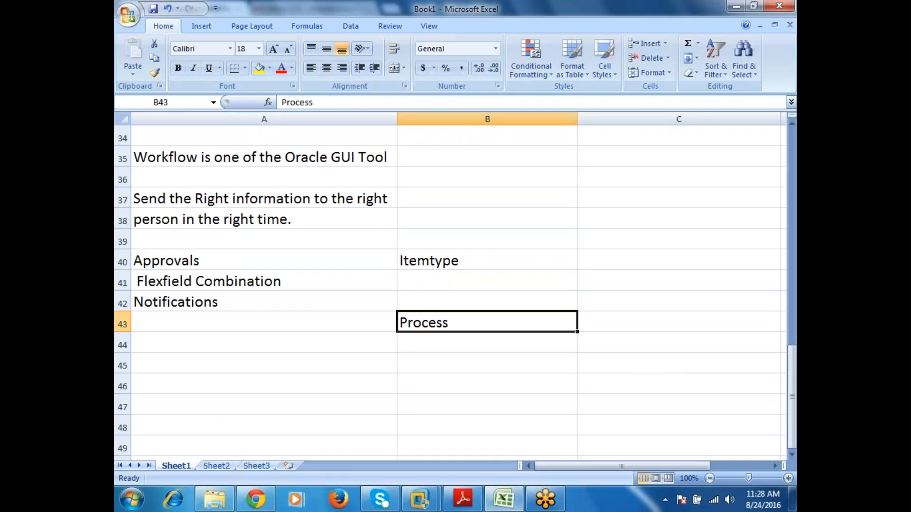
{"action": "key", "text": "Down"}
{"action": "key", "text": "Down"}
{"action": "key", "text": "Down"}
{"action": "key", "text": "Up"}
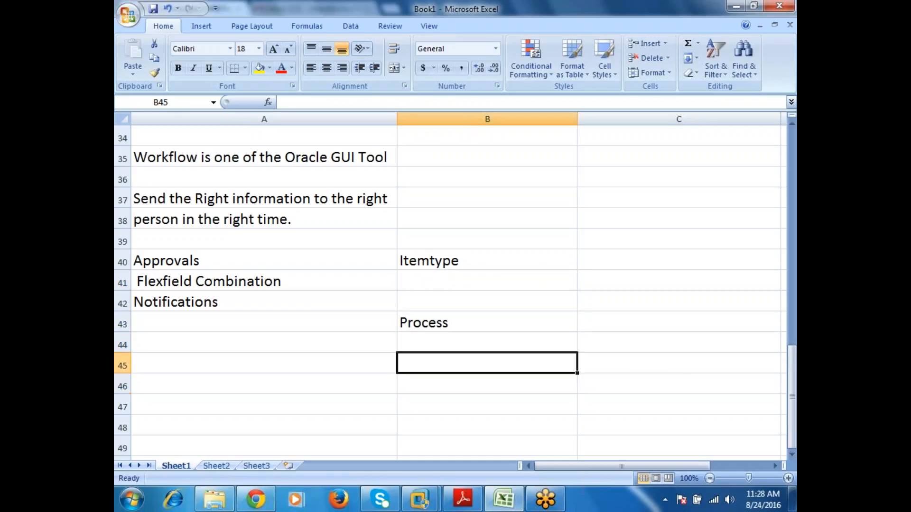
{"action": "type", "text": "Activitie"}
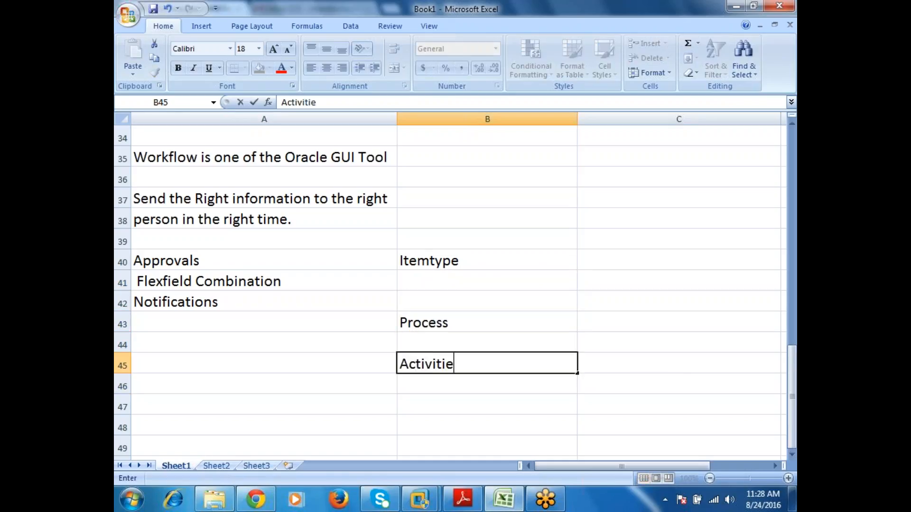
{"action": "type", "text": "s"}
{"action": "key", "text": "Return"}
Step: Fill the "Itemtype", "Process" and "Activities" cells in column B with yellow
{"action": "left_click", "coordinate": [486, 261]}
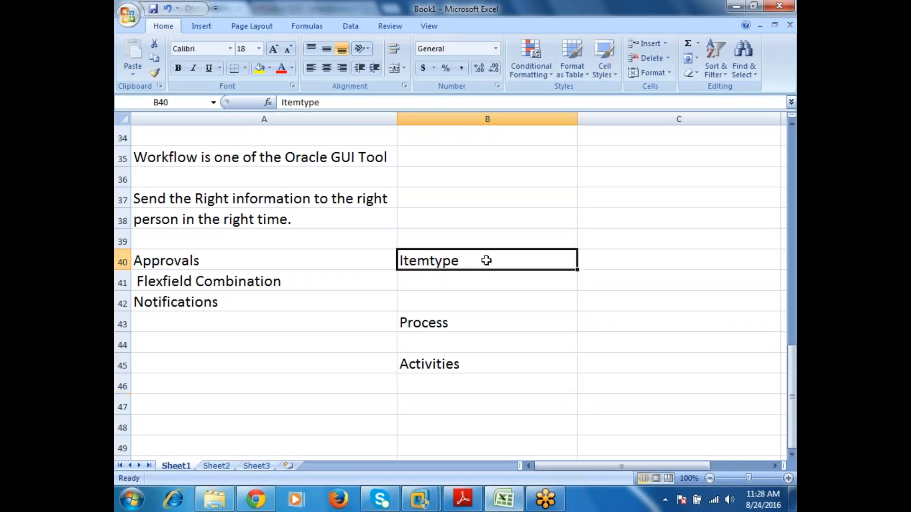
{"action": "left_click", "coordinate": [260, 68]}
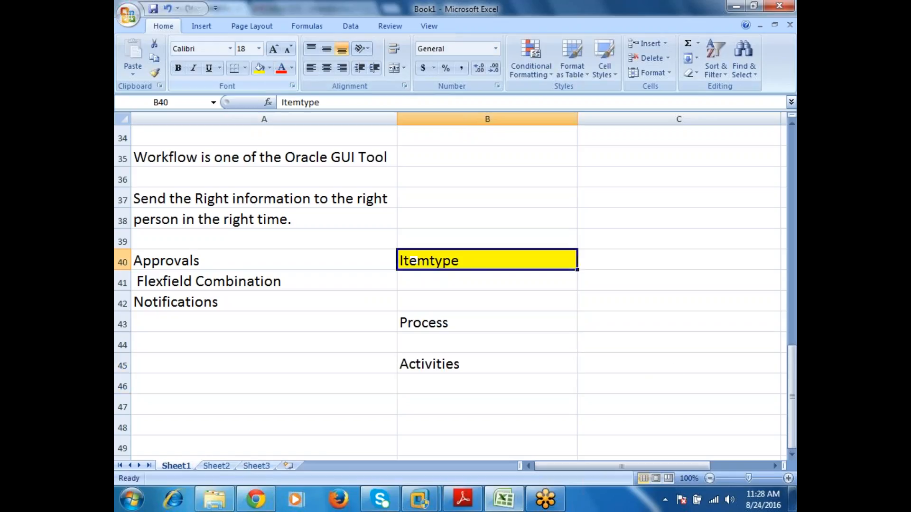
{"action": "left_click", "coordinate": [436, 321]}
{"action": "left_click", "coordinate": [260, 68]}
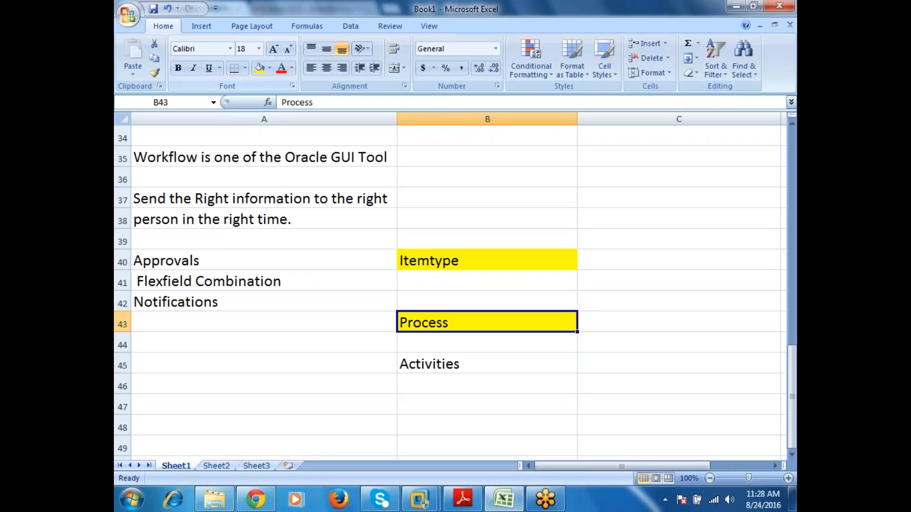
{"action": "left_click", "coordinate": [442, 356]}
{"action": "left_click", "coordinate": [260, 68]}
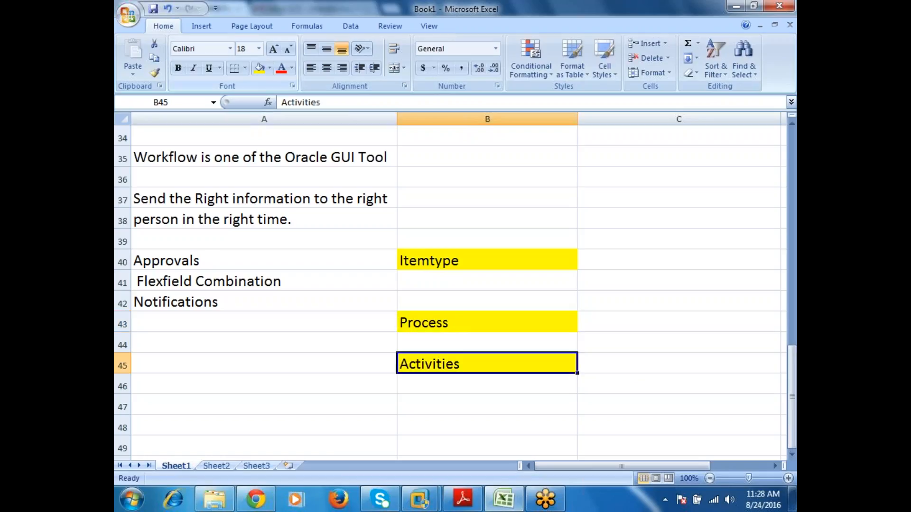
Step: Insert a new row at row 44 to widen the gap between "Process" and "Activities"
{"action": "mouse_move", "coordinate": [255, 499]}
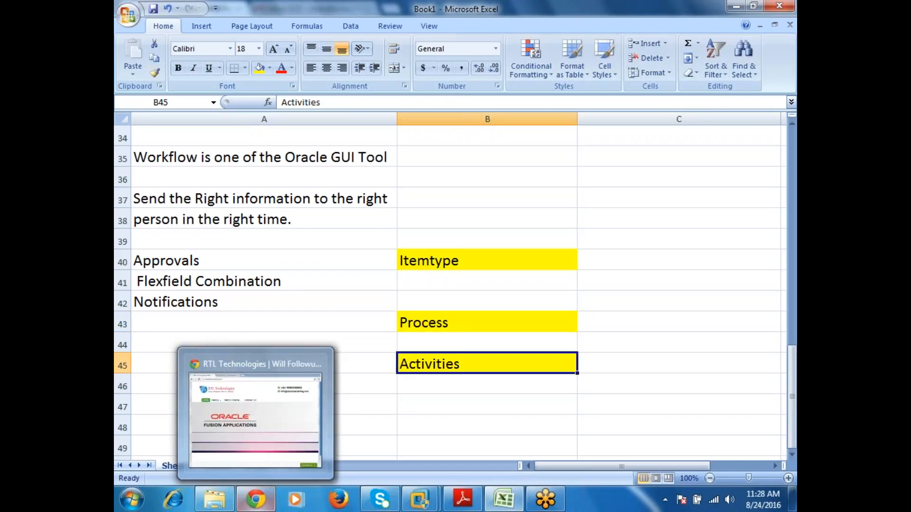
{"action": "left_click", "coordinate": [143, 345]}
{"action": "left_click", "coordinate": [122, 345]}
{"action": "right_click", "coordinate": [125, 345]}
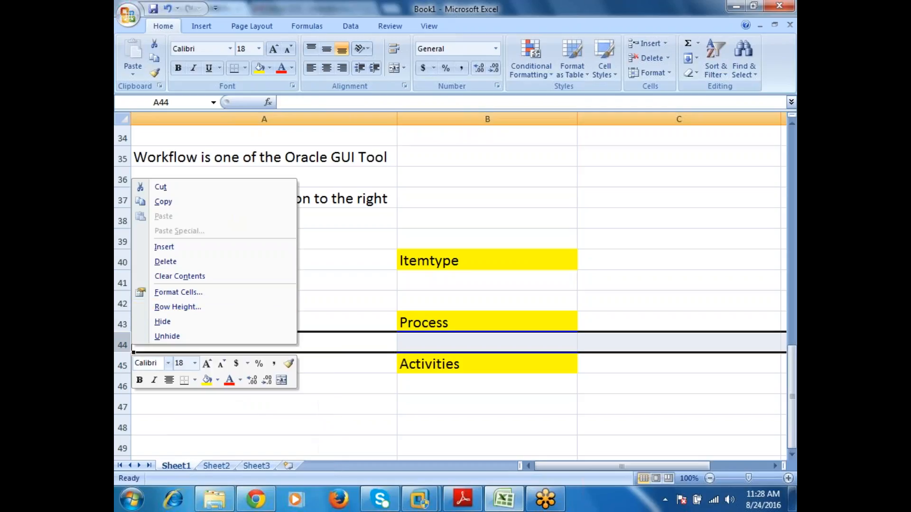
{"action": "left_click", "coordinate": [180, 248]}
Step: Remove the yellow fill from the empty cell B44 below "Process"
{"action": "left_click", "coordinate": [462, 266]}
{"action": "left_click", "coordinate": [461, 320]}
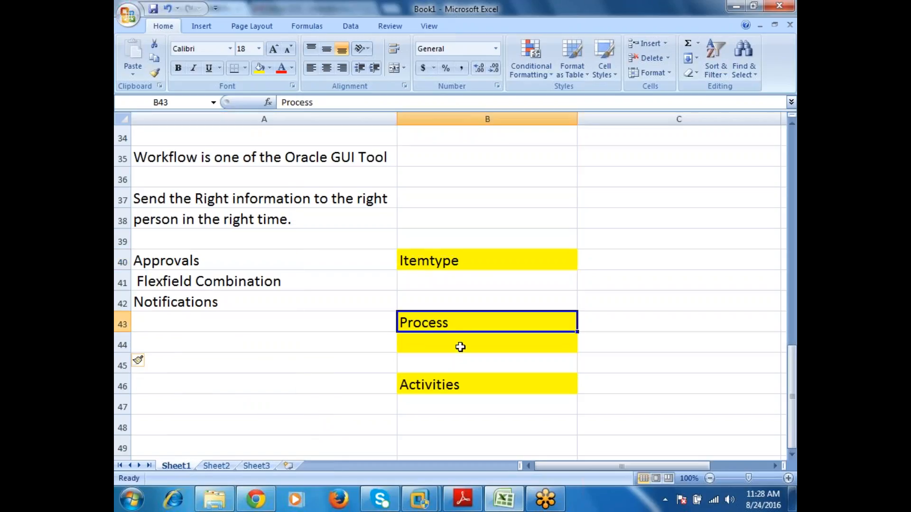
{"action": "left_click", "coordinate": [460, 347]}
{"action": "left_click", "coordinate": [269, 72]}
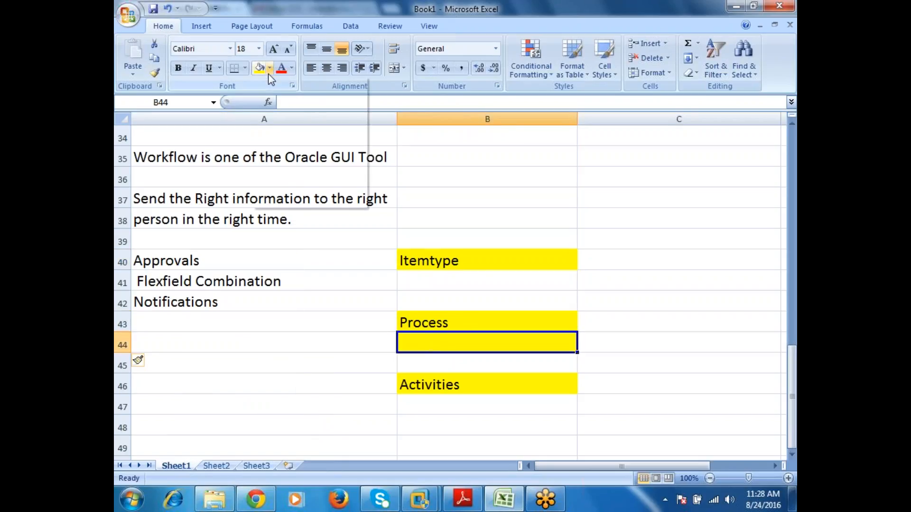
{"action": "left_click", "coordinate": [280, 180]}
{"action": "left_click", "coordinate": [484, 176]}
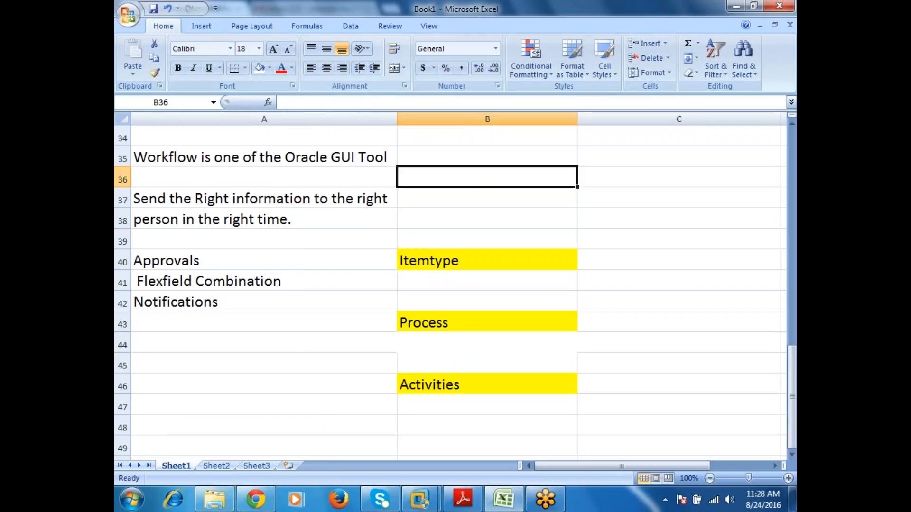
Step: Draw vertical straight arrows from "Itemtype" down to "Process", about 0.73" long, and from "Process" down to "Activities", about 0.74" long
{"action": "left_click", "coordinate": [200, 26]}
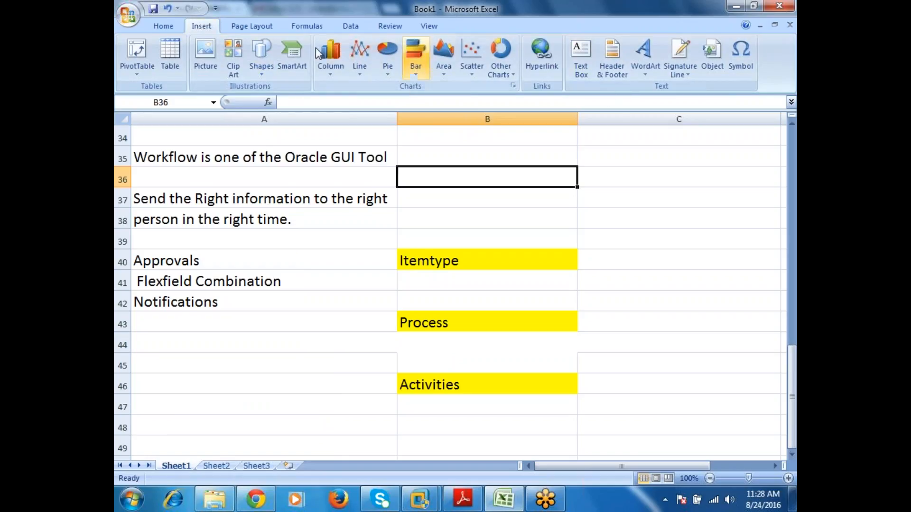
{"action": "left_click", "coordinate": [240, 29]}
{"action": "left_click", "coordinate": [202, 28]}
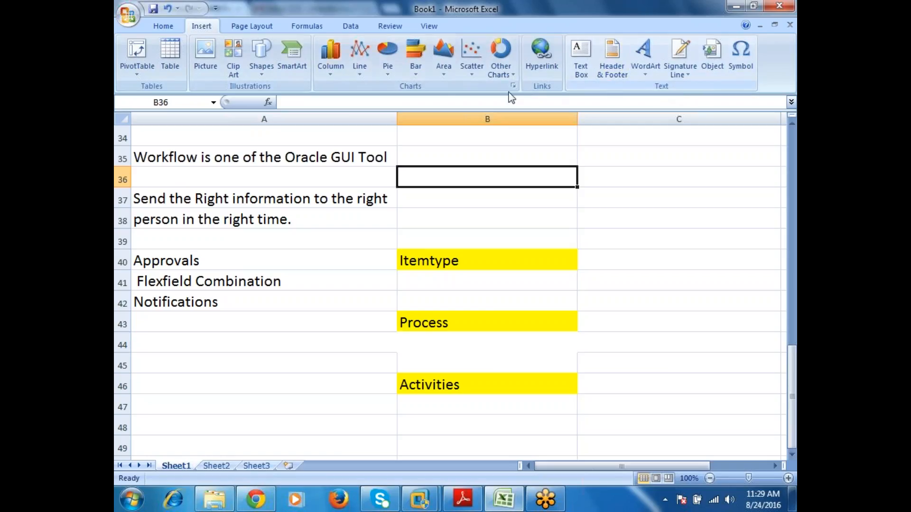
{"action": "left_click", "coordinate": [263, 71]}
{"action": "left_click", "coordinate": [282, 100]}
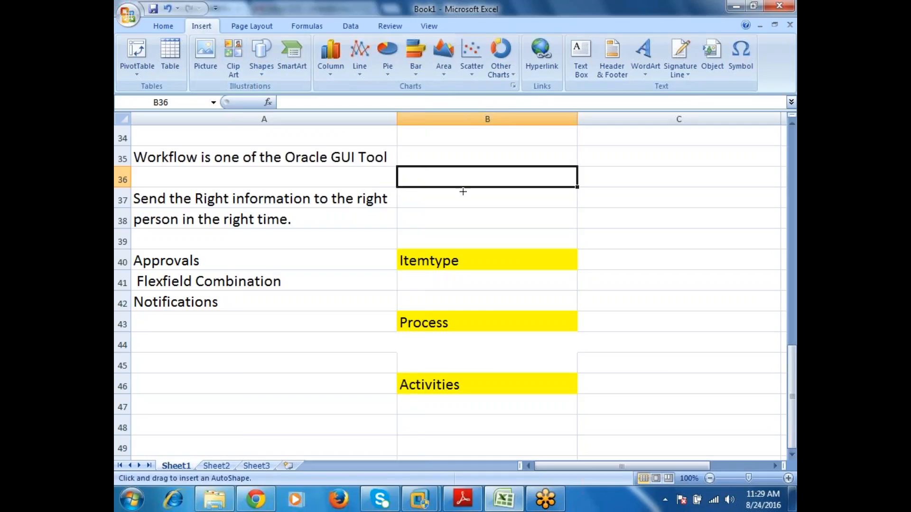
{"action": "left_click_drag", "start_coordinate": [468, 271], "coordinate": [468, 316]}
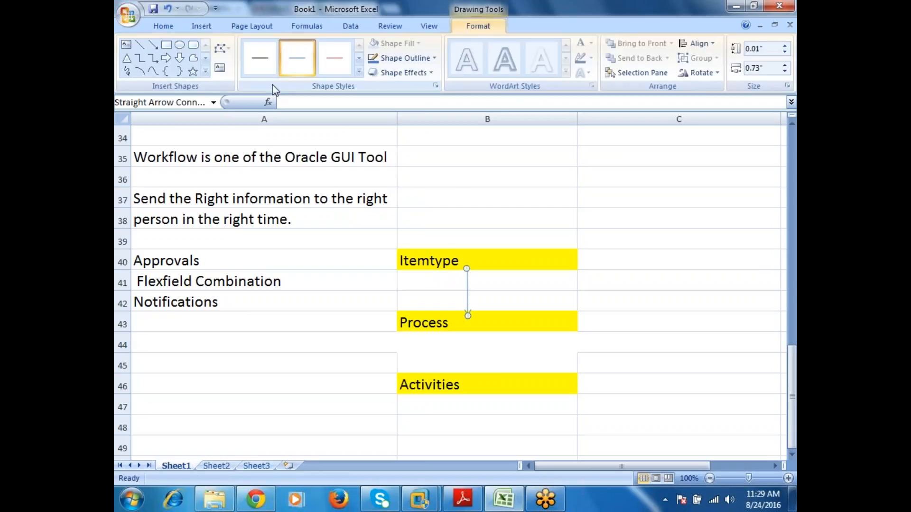
{"action": "left_click", "coordinate": [153, 45]}
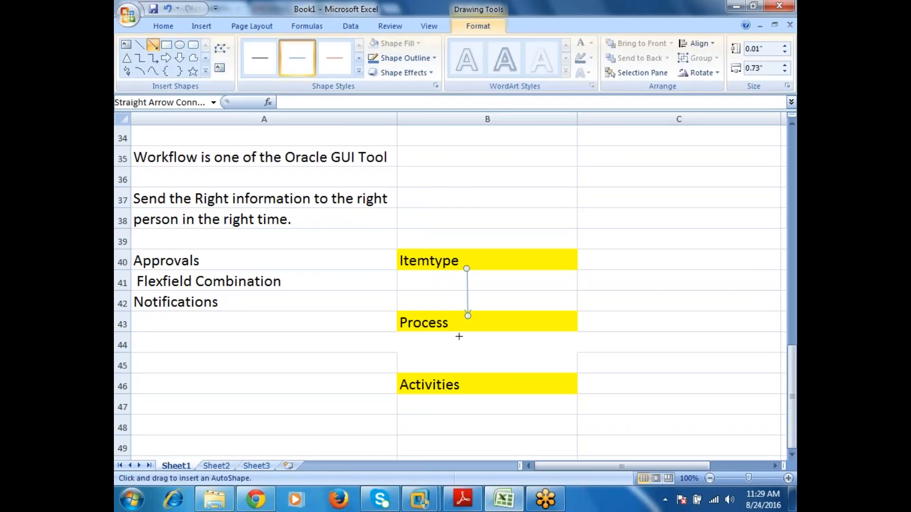
{"action": "left_click_drag", "start_coordinate": [467, 329], "coordinate": [468, 378]}
Step: Draw two diagonal arrows from "Itemtype" to "Process", one on each side of the vertical arrow
{"action": "left_click", "coordinate": [153, 44]}
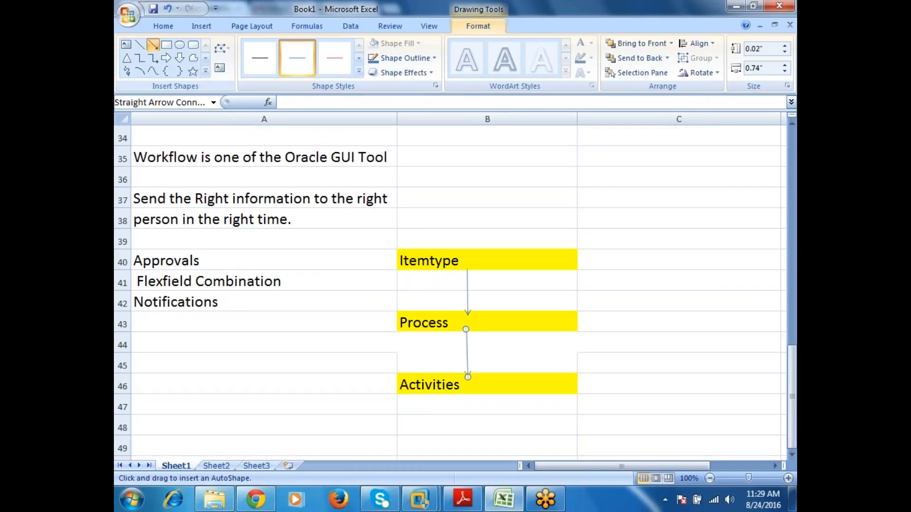
{"action": "left_click_drag", "start_coordinate": [463, 268], "coordinate": [435, 310]}
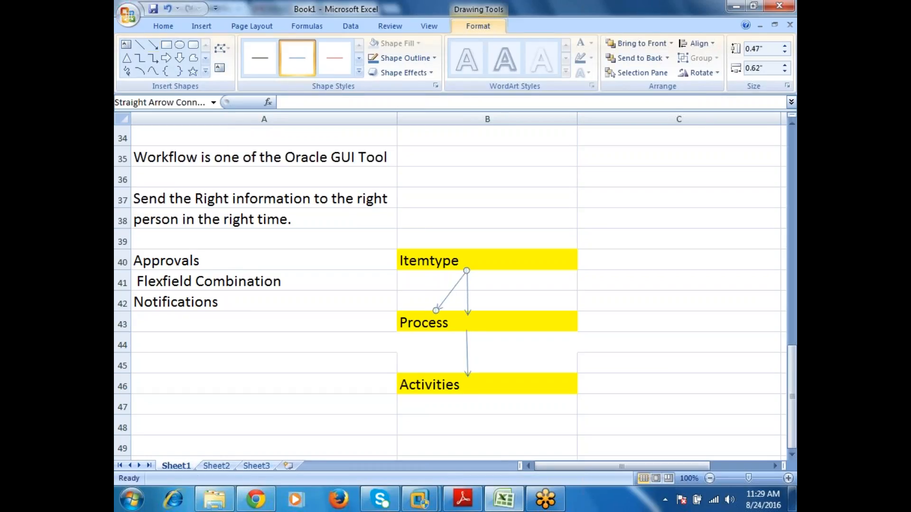
{"action": "left_click", "coordinate": [152, 45]}
{"action": "left_click_drag", "start_coordinate": [466, 271], "coordinate": [502, 310]}
{"action": "left_click", "coordinate": [455, 260]}
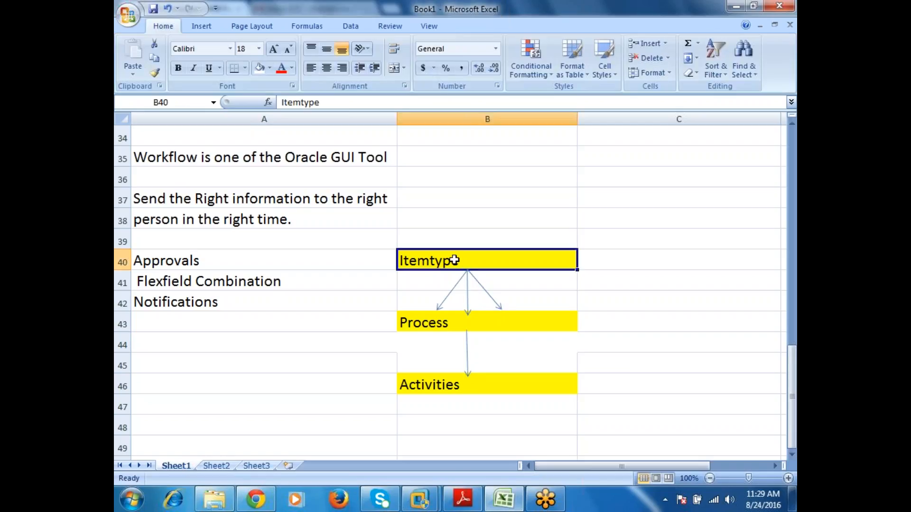
{"action": "left_click", "coordinate": [453, 318]}
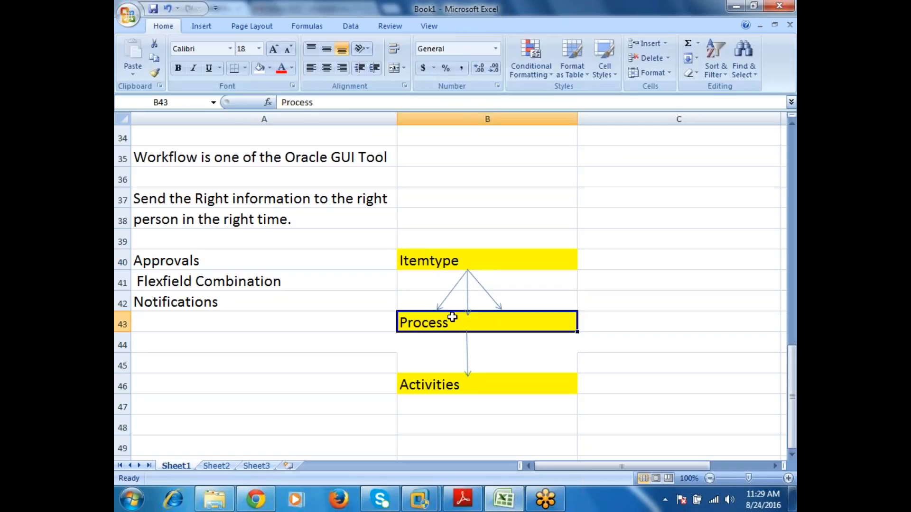
{"action": "left_click", "coordinate": [456, 387]}
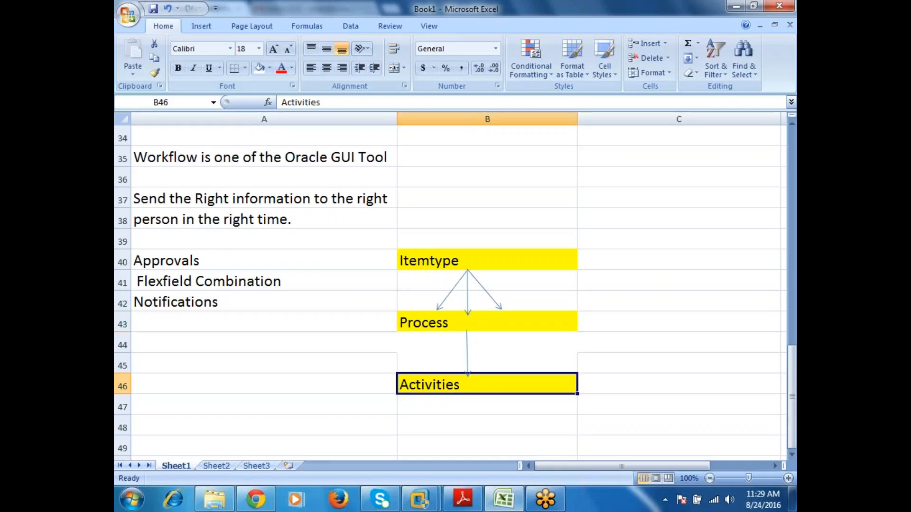
Step: Draw two diagonal arrows from "Process" to "Activities", one on each side of the vertical arrow
{"action": "left_click", "coordinate": [202, 27]}
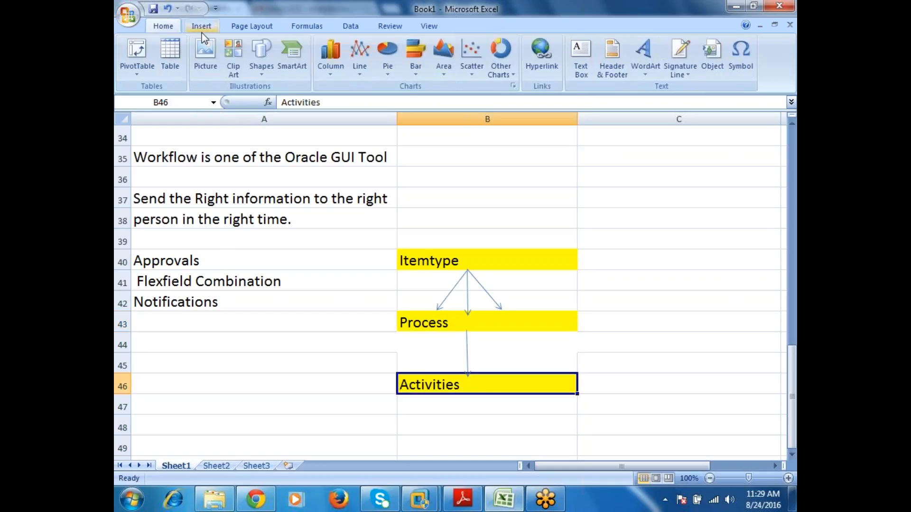
{"action": "left_click", "coordinate": [274, 67]}
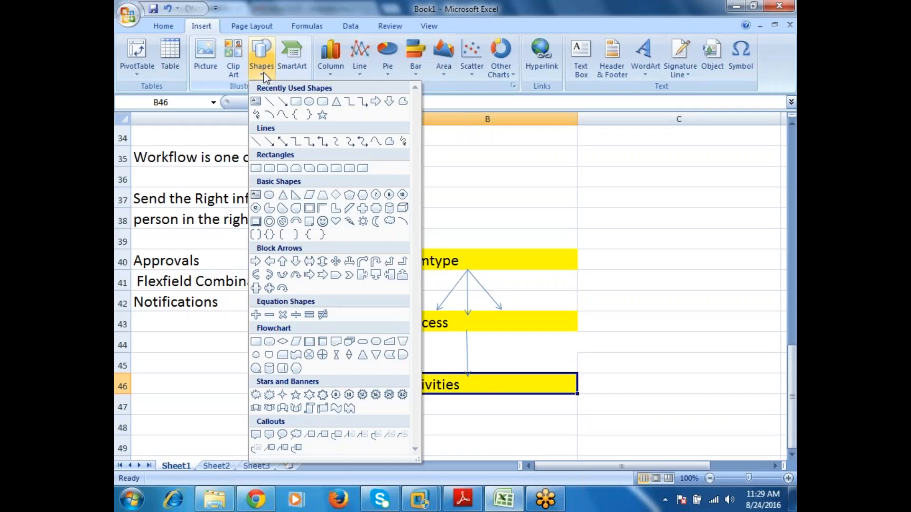
{"action": "left_click", "coordinate": [269, 102]}
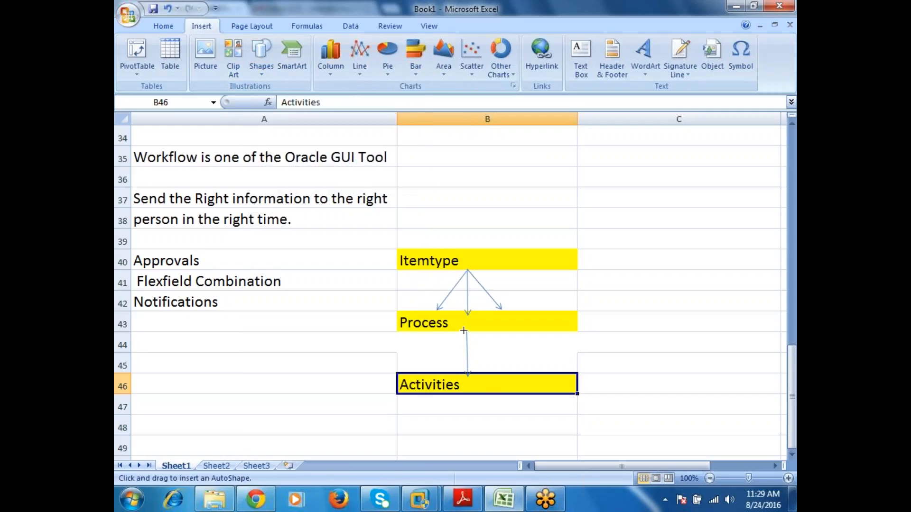
{"action": "left_click_drag", "start_coordinate": [464, 331], "coordinate": [432, 368]}
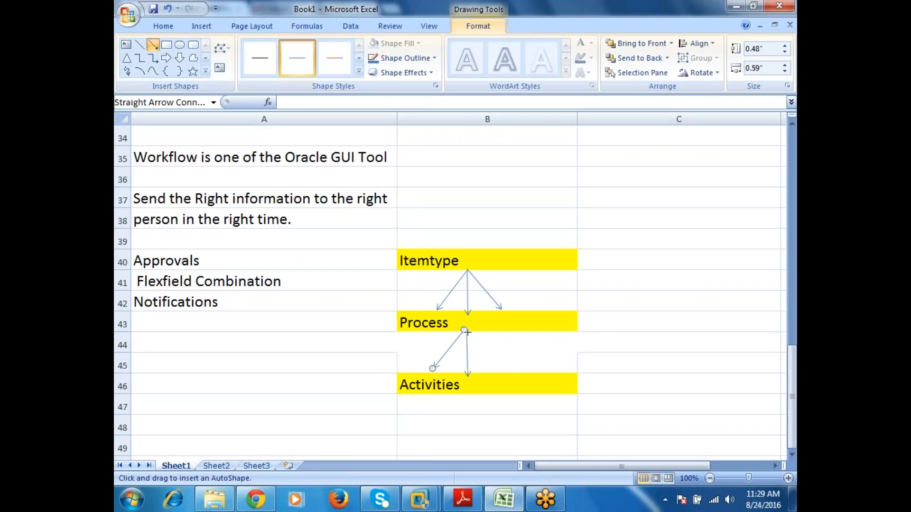
{"action": "left_click_drag", "start_coordinate": [464, 332], "coordinate": [502, 376]}
Step: Select cell C40 and narrow column C slightly
{"action": "left_click", "coordinate": [629, 265]}
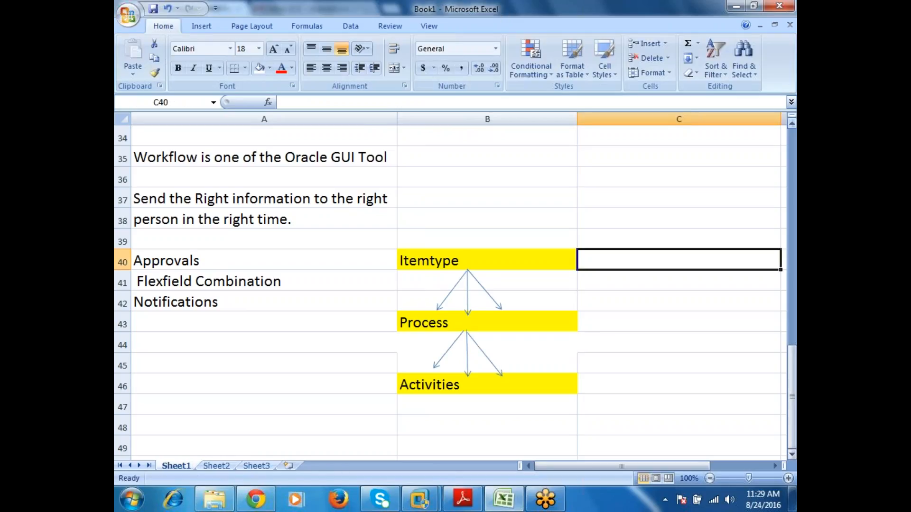
{"action": "left_click_drag", "start_coordinate": [781, 121], "coordinate": [734, 124]}
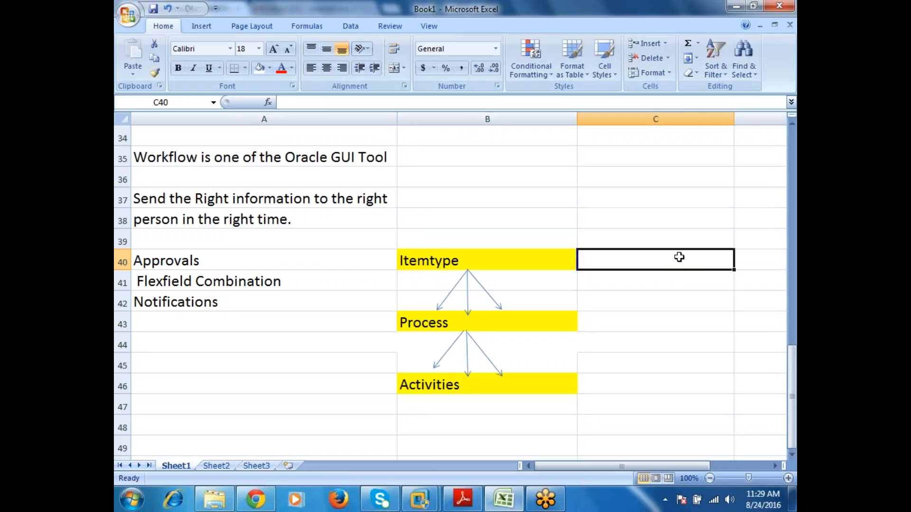
Step: Enter "Group of Activities" in cell C43 as the description beside "Process"
{"action": "left_click", "coordinate": [643, 317]}
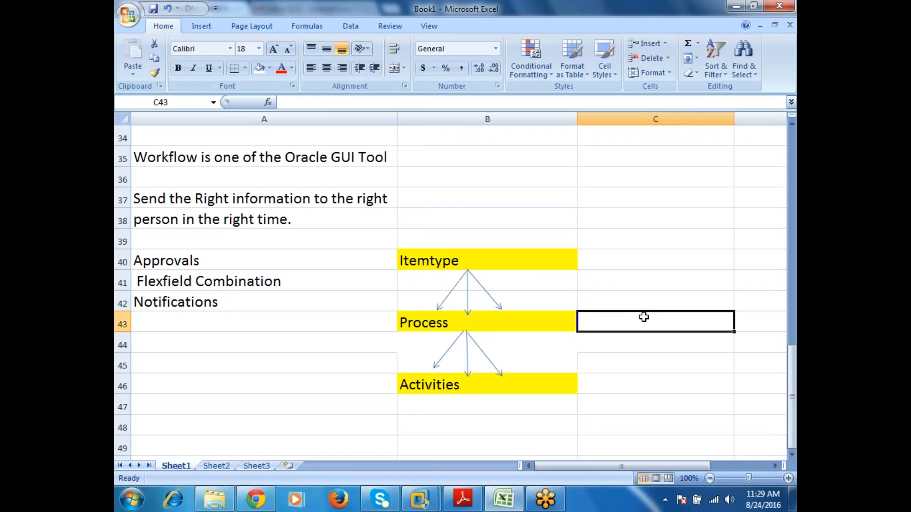
{"action": "type", "text": "G"}
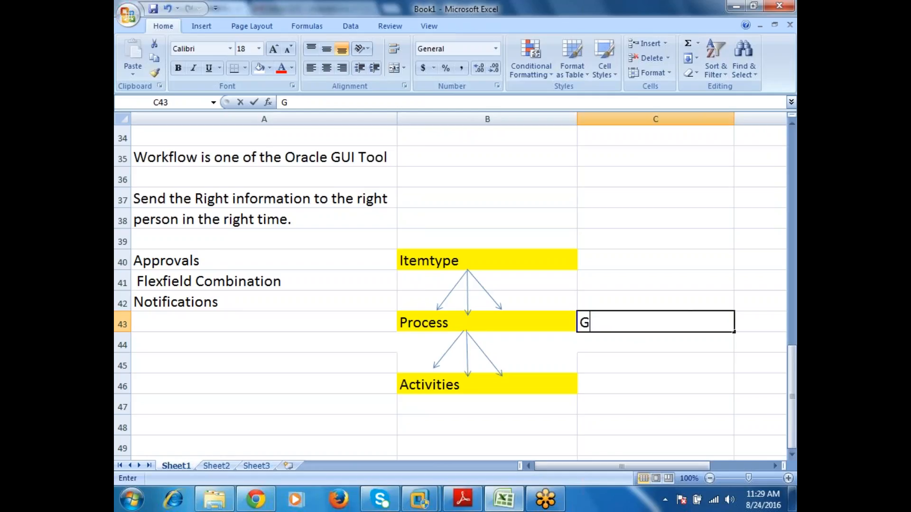
{"action": "type", "text": "roup of Activities"}
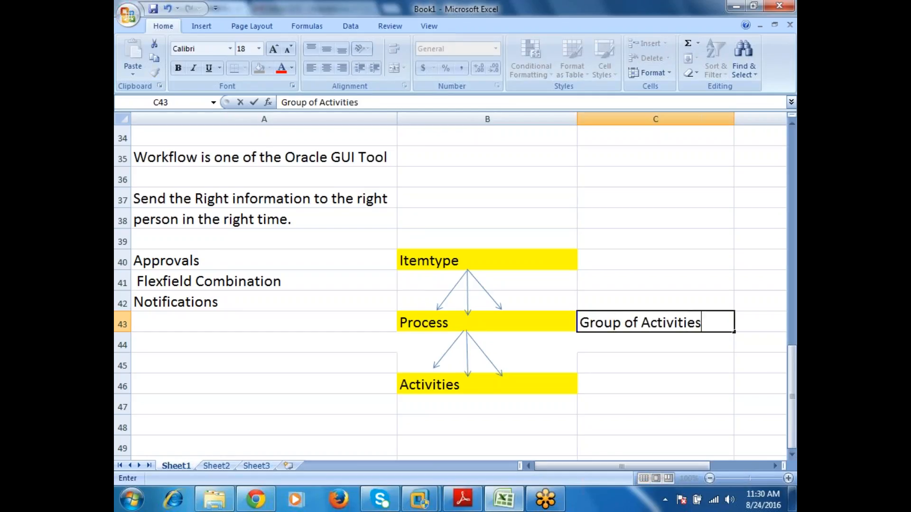
{"action": "key", "text": "Return"}
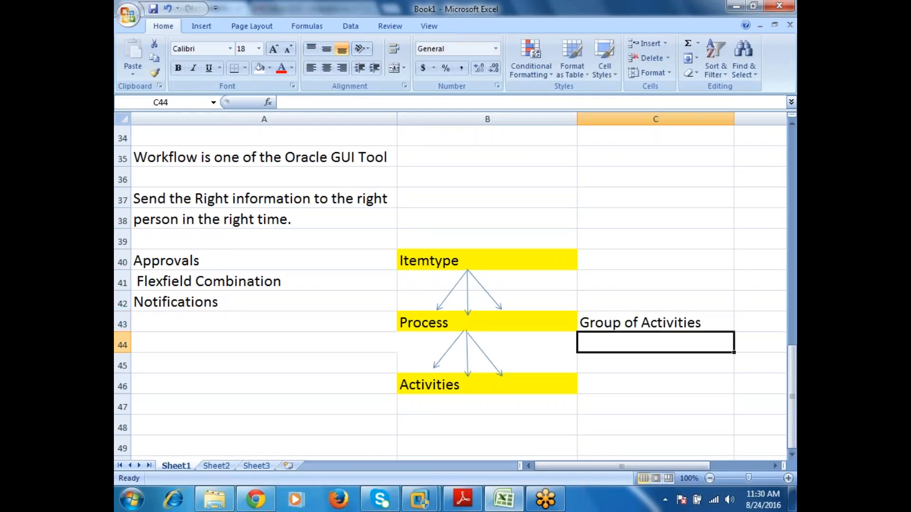
Step: Enter "Workflow Name" in cell C40 as the description beside "Itemtype"
{"action": "key", "text": "Up"}
{"action": "key", "text": "Up"}
{"action": "key", "text": "Up"}
{"action": "key", "text": "Up"}
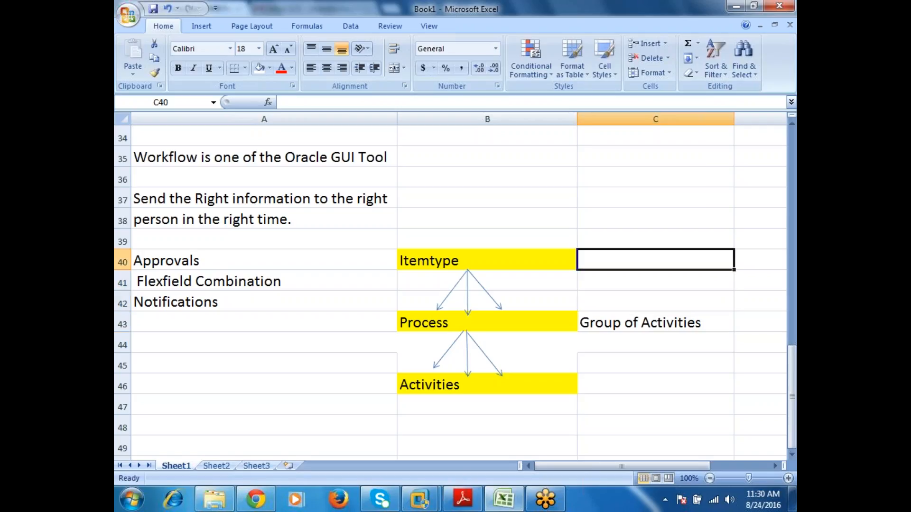
{"action": "type", "text": "Workflo"}
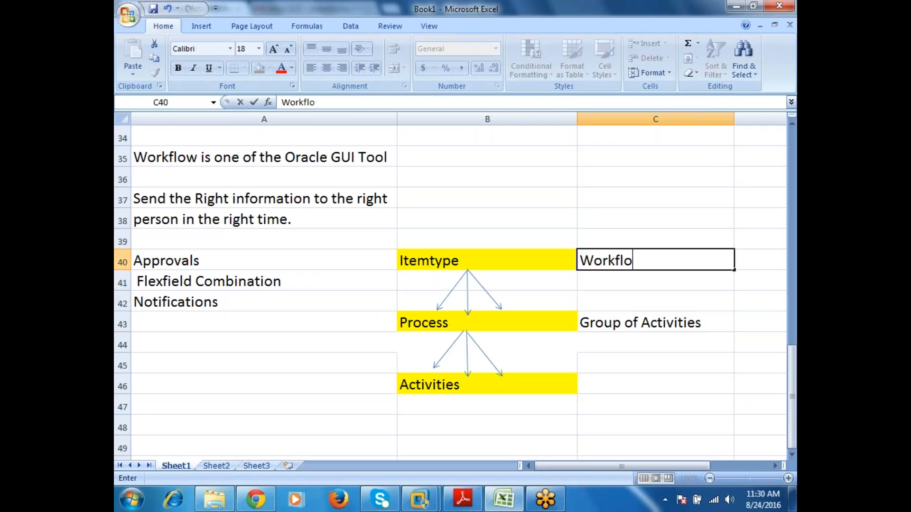
{"action": "type", "text": "w Namwe"}
{"action": "key", "text": "BackSpace"}
{"action": "key", "text": "BackSpace"}
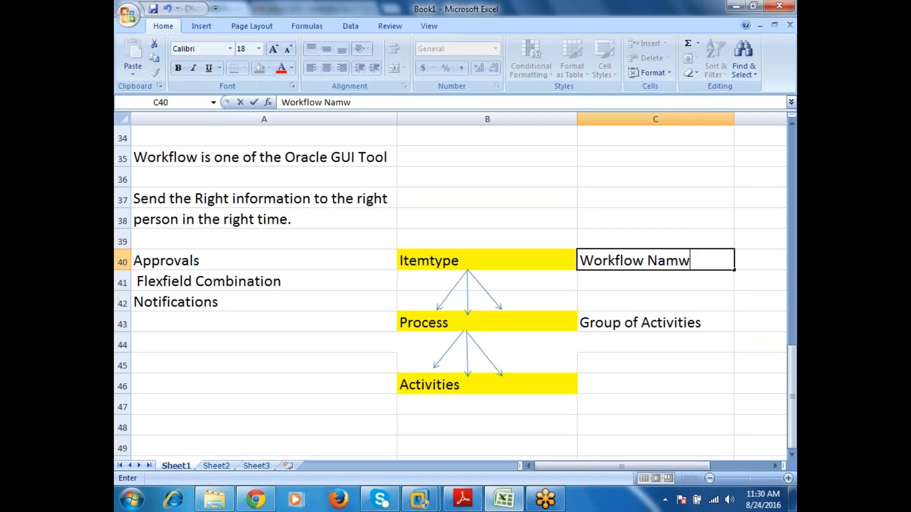
{"action": "type", "text": "e"}
{"action": "key", "text": "Return"}
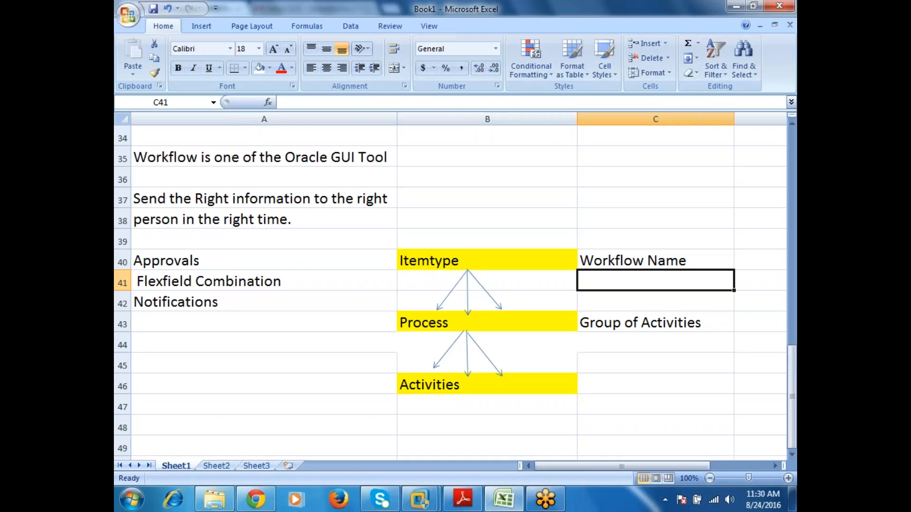
Step: List the first activity types beside "Activities": "Message" in C46, "Notification" in C47 and "WF Function" in C48
{"action": "key", "text": "Down"}
{"action": "key", "text": "Down"}
{"action": "key", "text": "Down"}
{"action": "key", "text": "Down"}
{"action": "key", "text": "Down"}
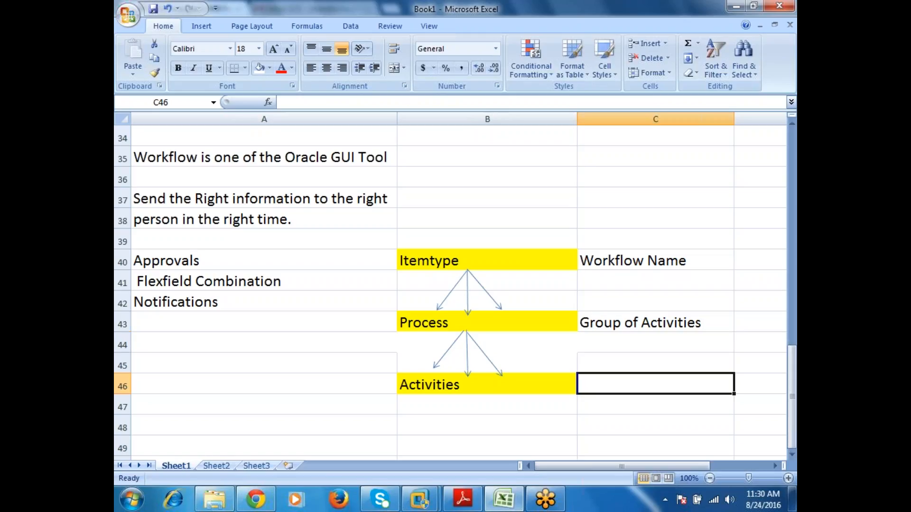
{"action": "type", "text": "Message"}
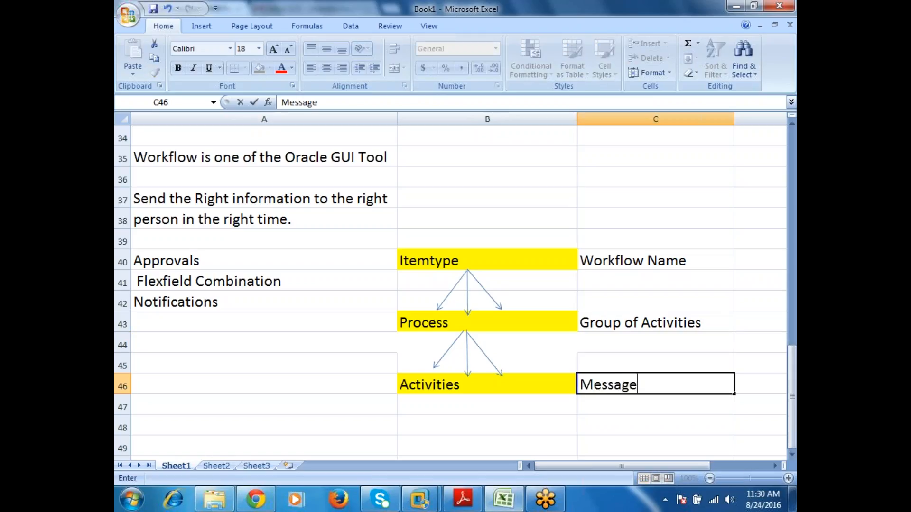
{"action": "key", "text": "Return"}
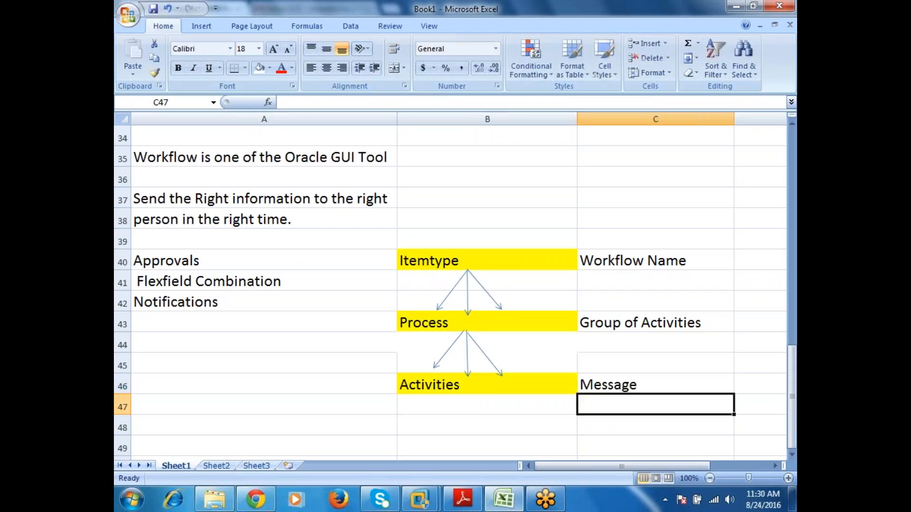
{"action": "type", "text": "Notification"}
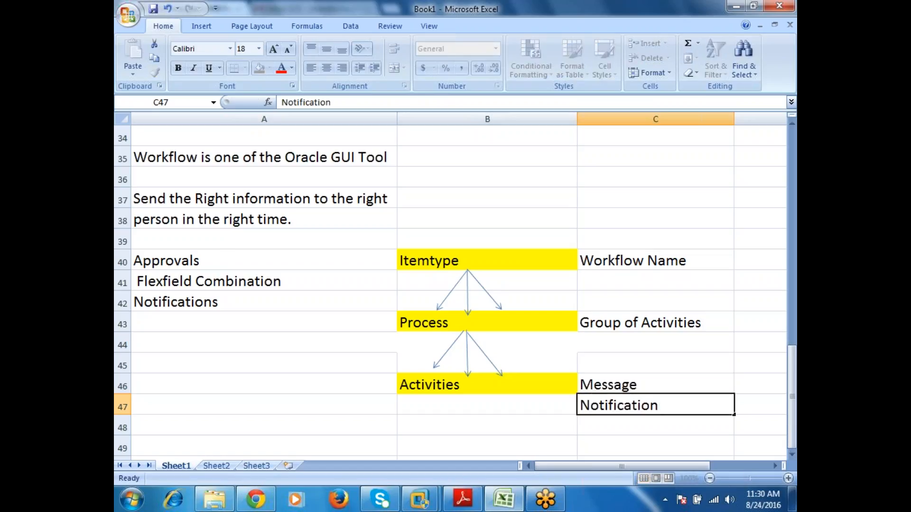
{"action": "key", "text": "Return"}
{"action": "type", "text": "WF"}
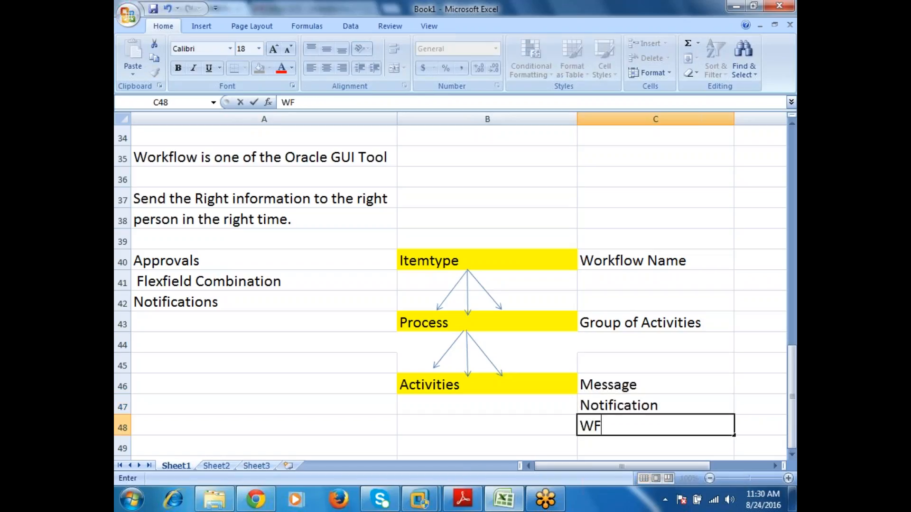
{"action": "type", "text": " Function"}
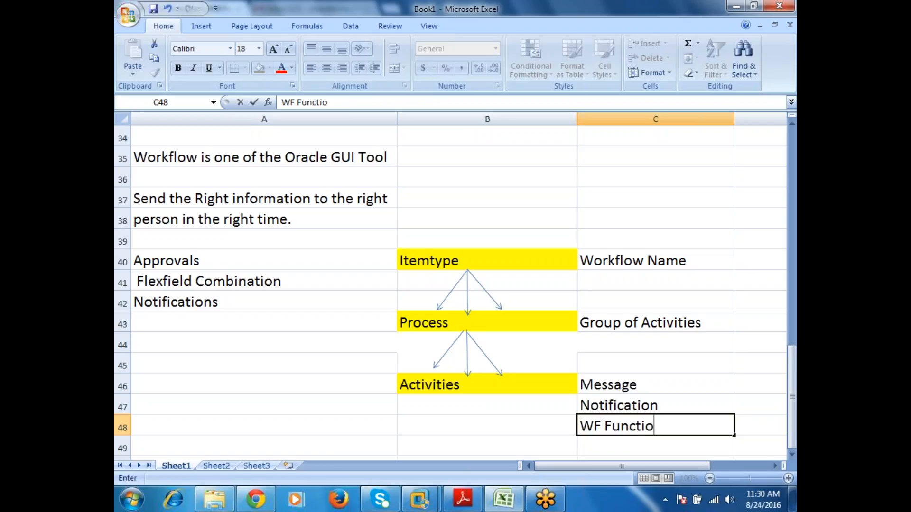
{"action": "key", "text": "Return"}
Step: Continue the activity list with "LookupType" in C49, "Attribute" in C50 and "Event" in C51
{"action": "type", "text": "LookupType"}
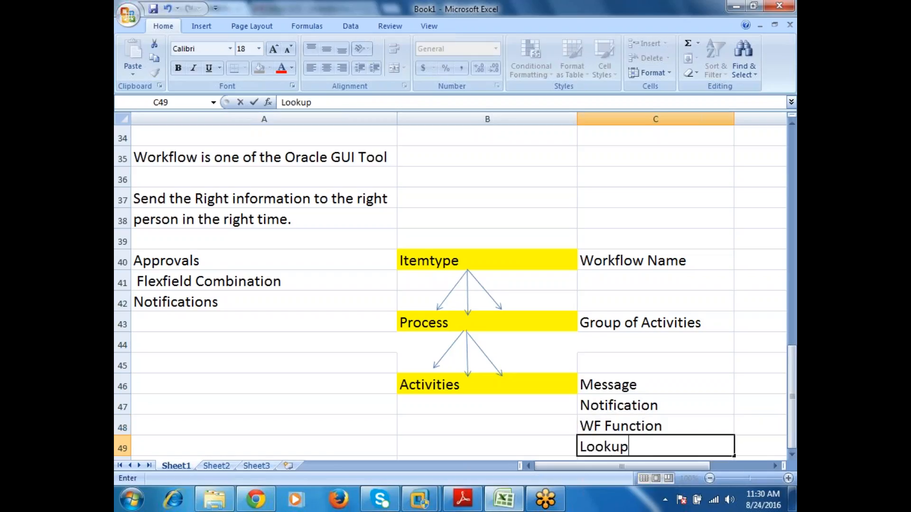
{"action": "key", "text": "BackSpace"}
{"action": "type", "text": "e"}
{"action": "key", "text": "Return"}
{"action": "type", "text": "Attribute"}
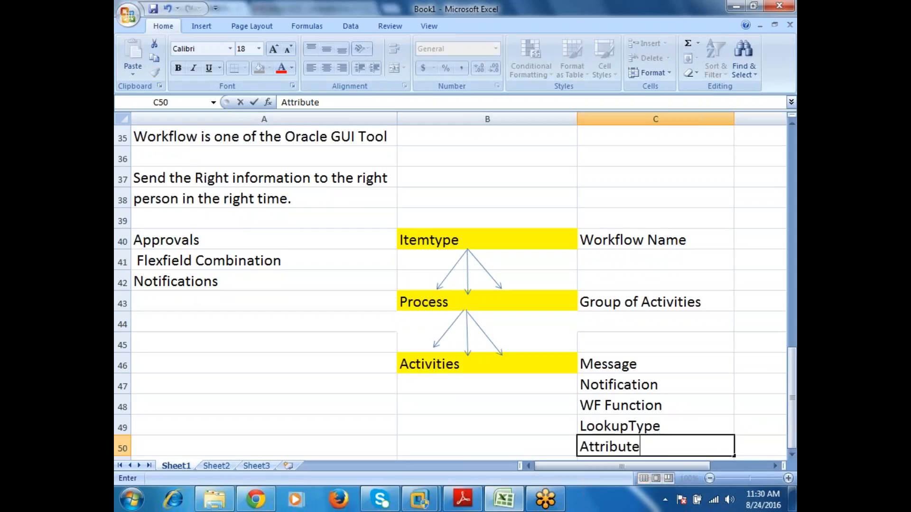
{"action": "key", "text": "Return"}
{"action": "type", "text": "Event'"}
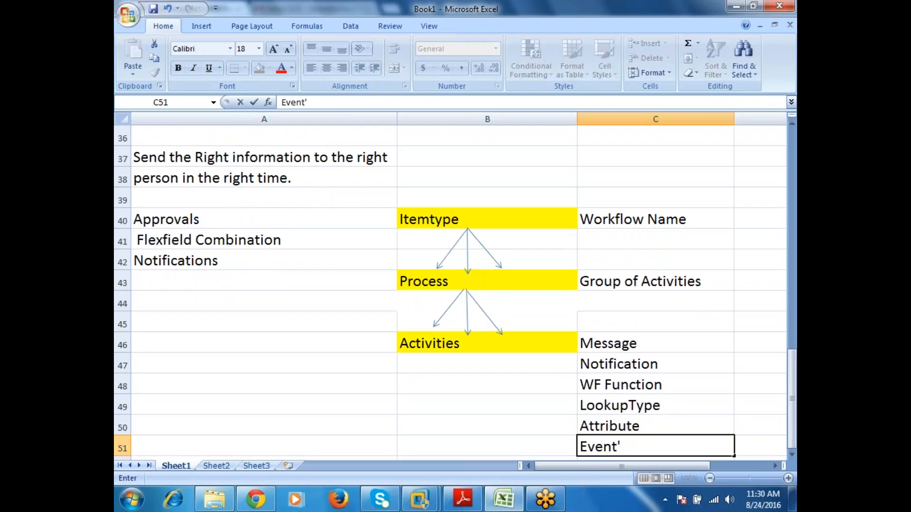
{"action": "key", "text": "BackSpace"}
{"action": "key", "text": "Return"}
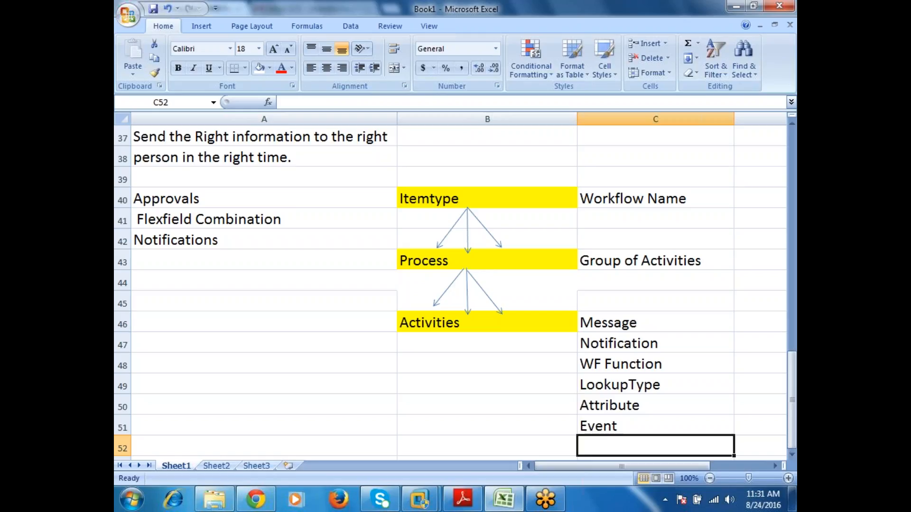
Step: Review the hierarchy by going through the "Itemtype", "Process" and "Activities" cells in column B
{"action": "left_click", "coordinate": [444, 203]}
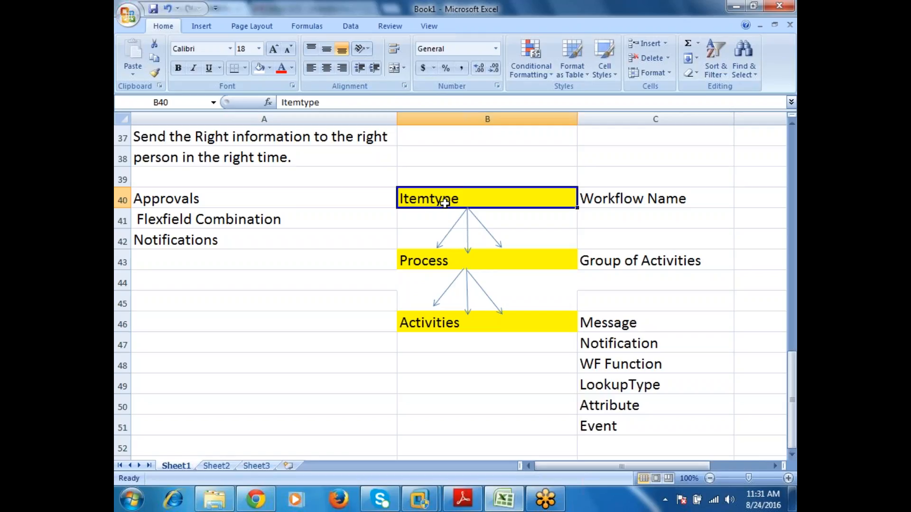
{"action": "key", "text": "Down"}
{"action": "key", "text": "Down"}
{"action": "key", "text": "Down"}
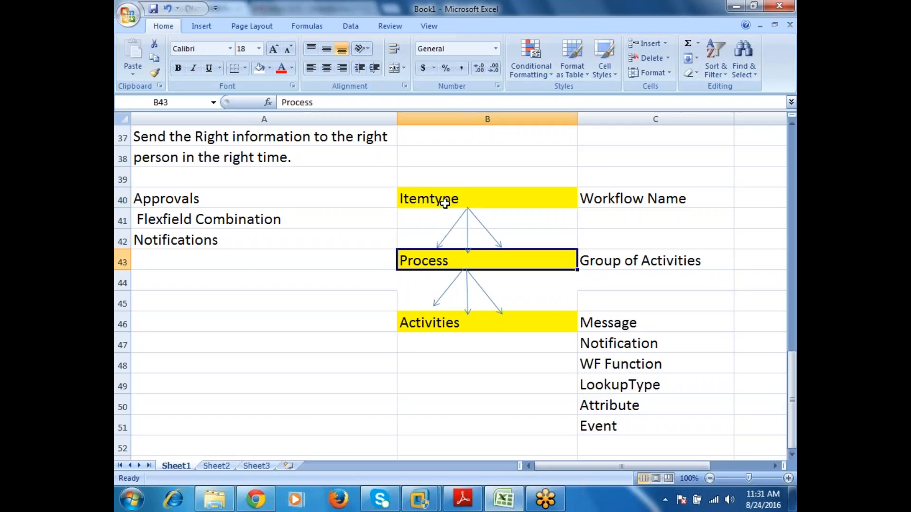
{"action": "key", "text": "Down"}
{"action": "key", "text": "Down"}
{"action": "key", "text": "Down"}
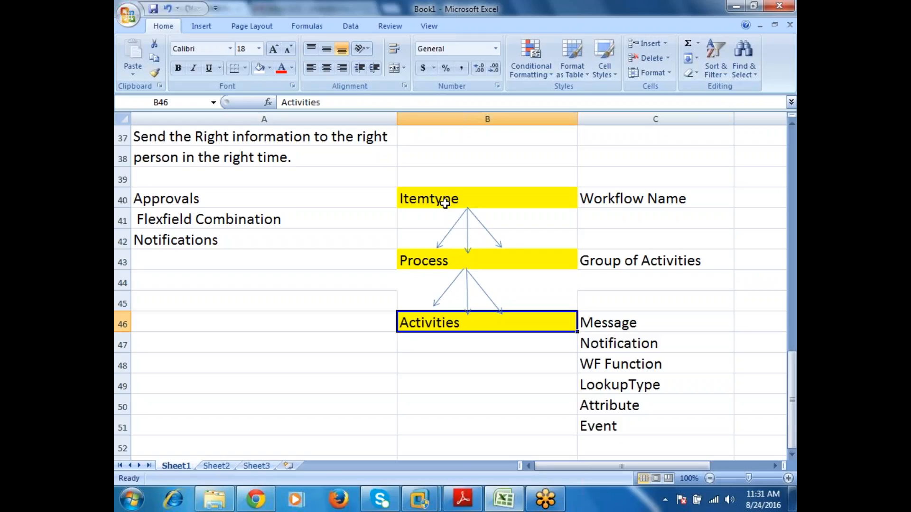
Step: Narrow column C close to its text and widen column D to make room for activity descriptions
{"action": "left_click", "coordinate": [775, 466]}
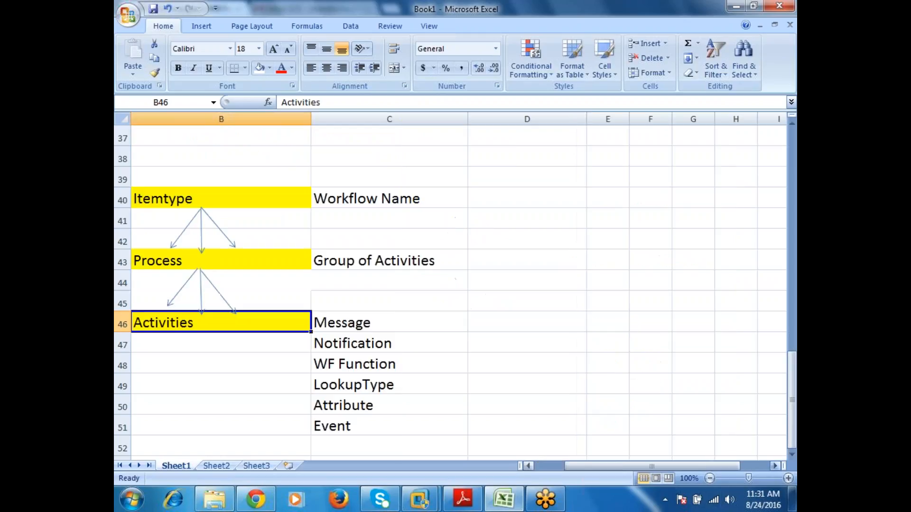
{"action": "left_click", "coordinate": [529, 328]}
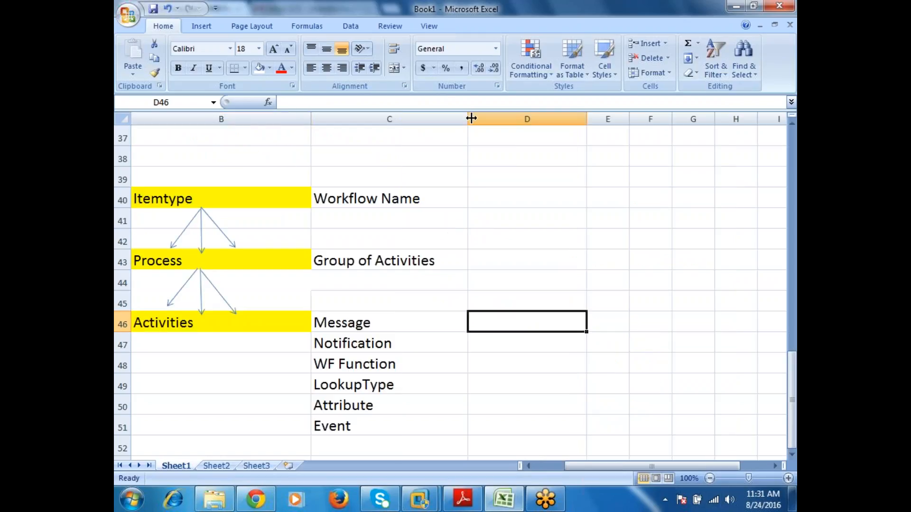
{"action": "left_click_drag", "start_coordinate": [472, 119], "coordinate": [442, 118]}
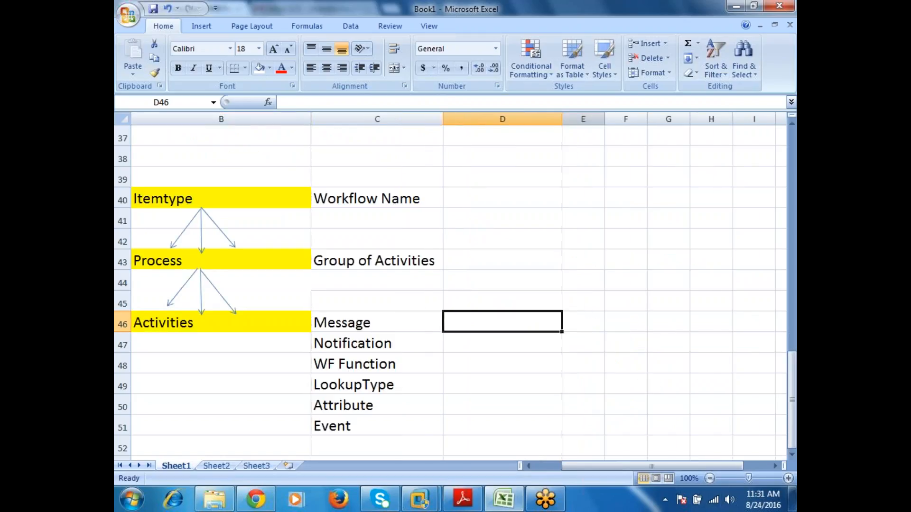
{"action": "left_click_drag", "start_coordinate": [563, 119], "coordinate": [749, 120]}
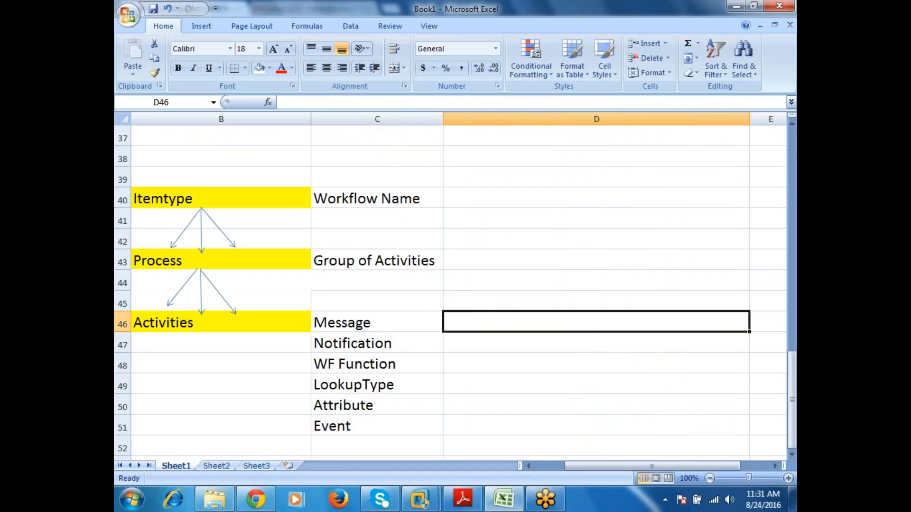
Step: Enter "It will be used to send text/HTML mesg" in cell D46 as the description of "Message"
{"action": "type", "text": "It will be"}
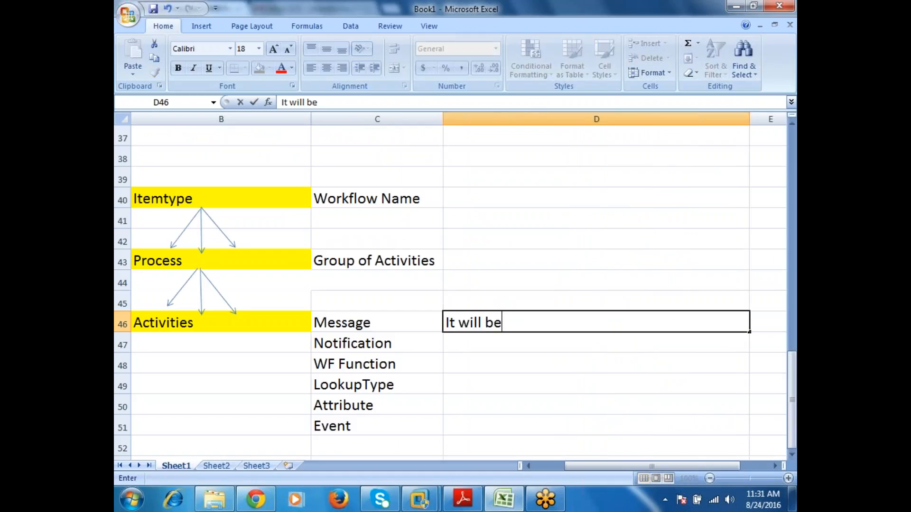
{"action": "type", "text": " uyse"}
{"action": "key", "text": "BackSpace"}
{"action": "key", "text": "BackSpace"}
{"action": "key", "text": "BackSpace"}
{"action": "type", "text": "sed "}
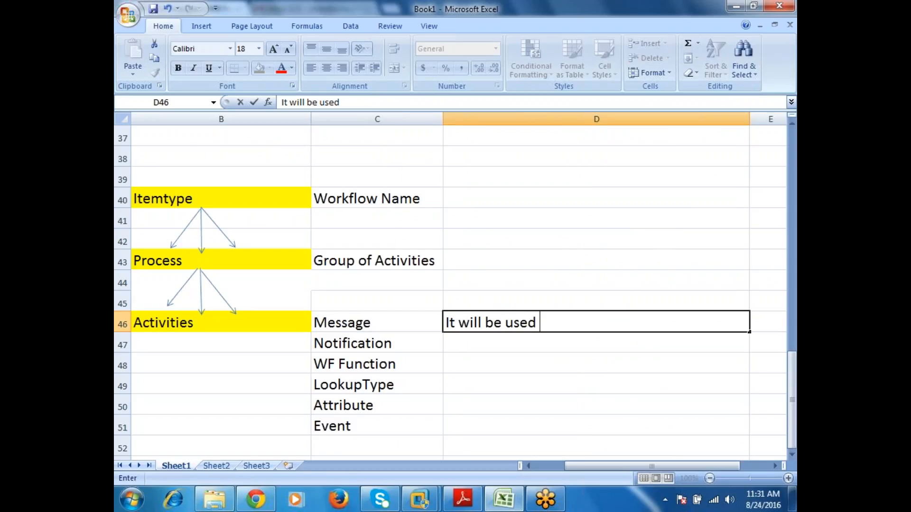
{"action": "type", "text": "to send tex"}
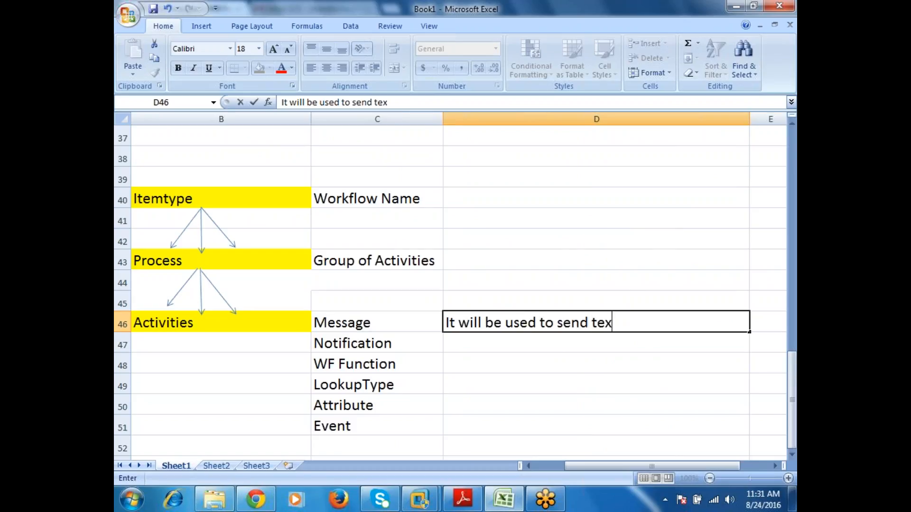
{"action": "type", "text": "t/HTML mess"}
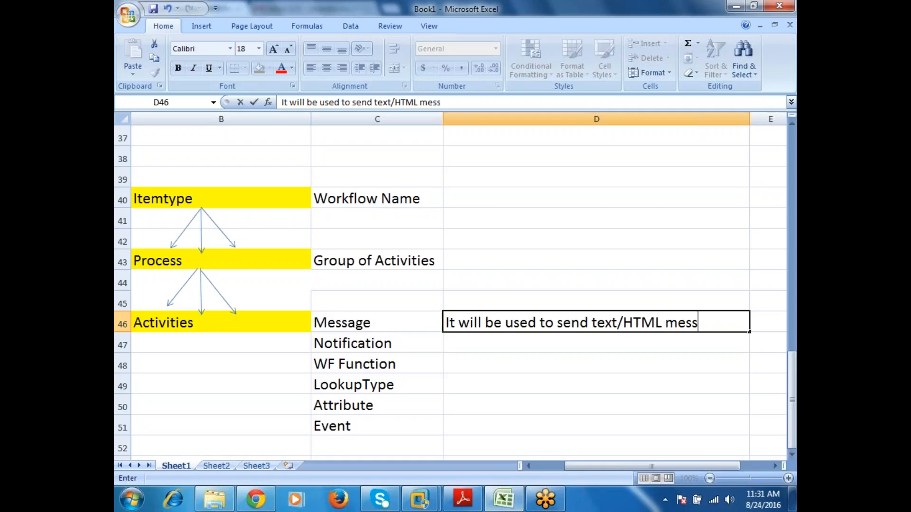
{"action": "key", "text": "BackSpace"}
{"action": "type", "text": "g"}
{"action": "key", "text": "Return"}
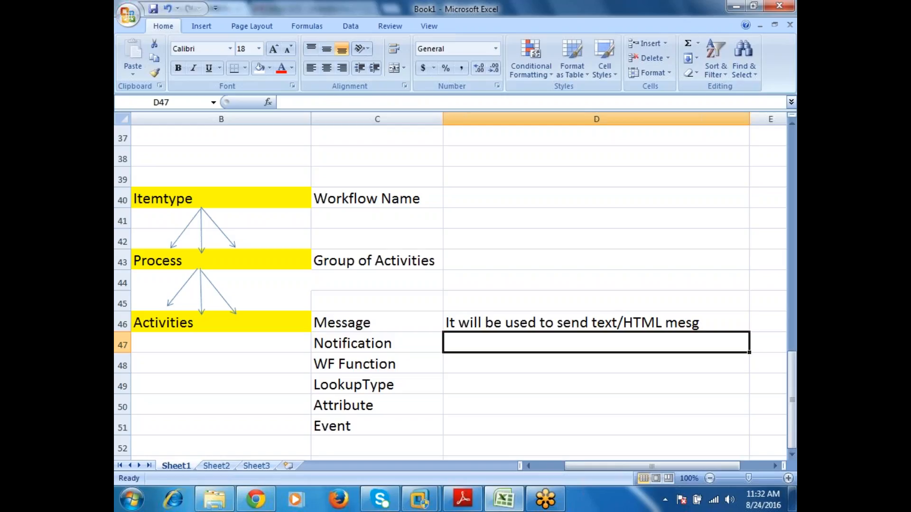
Step: Enter "Attach the Message to the Notification and send to the user" in D47 as the description of "Notification"
{"action": "left_click", "coordinate": [792, 455]}
{"action": "left_click", "coordinate": [791, 456]}
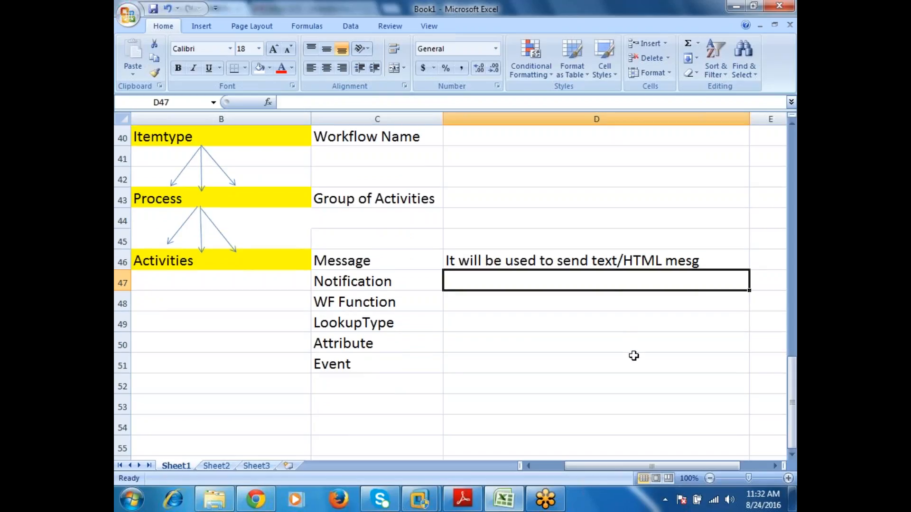
{"action": "type", "text": "Att"}
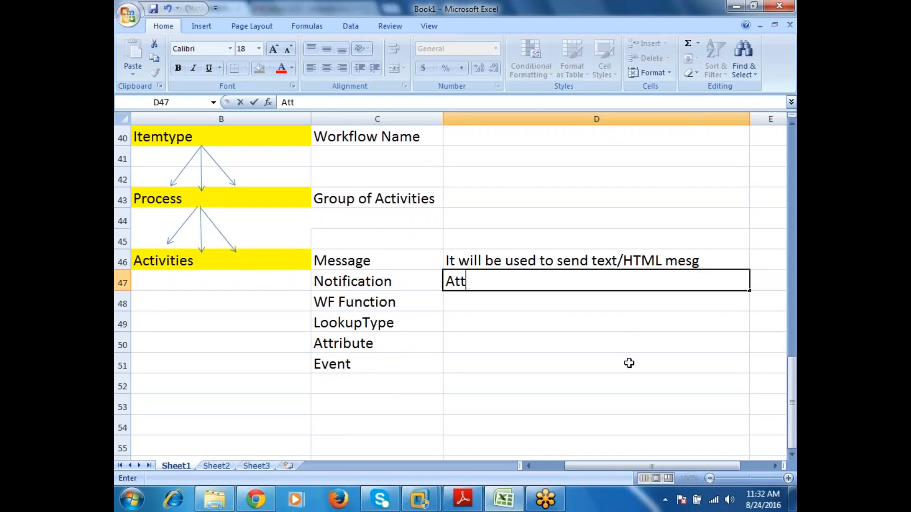
{"action": "type", "text": "ach the Me"}
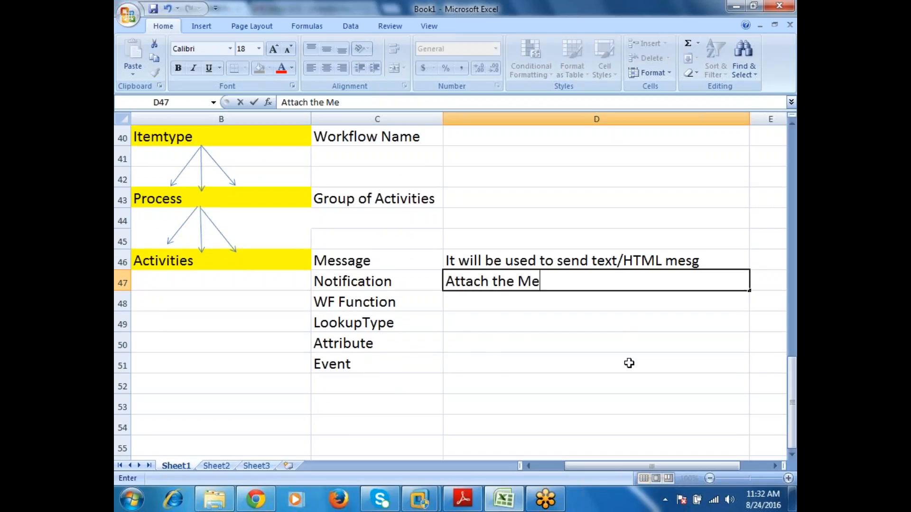
{"action": "type", "text": "ssage "}
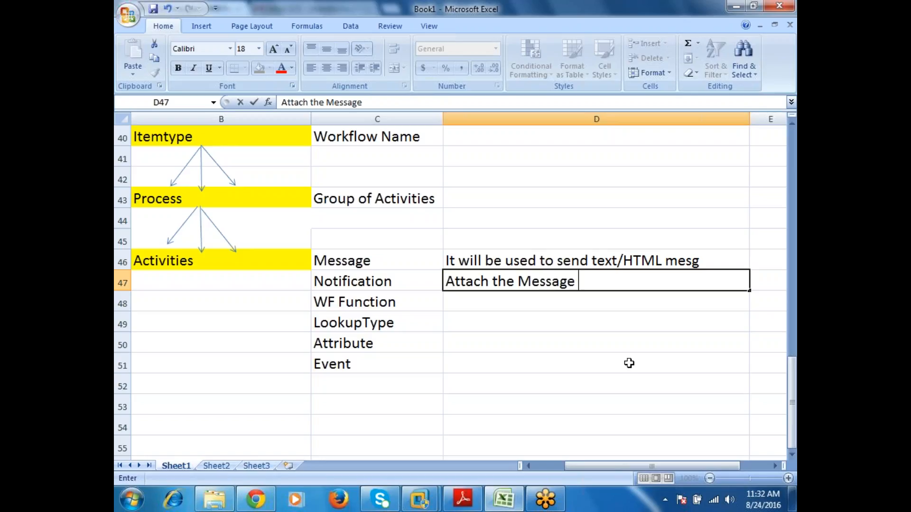
{"action": "type", "text": "to the Not"}
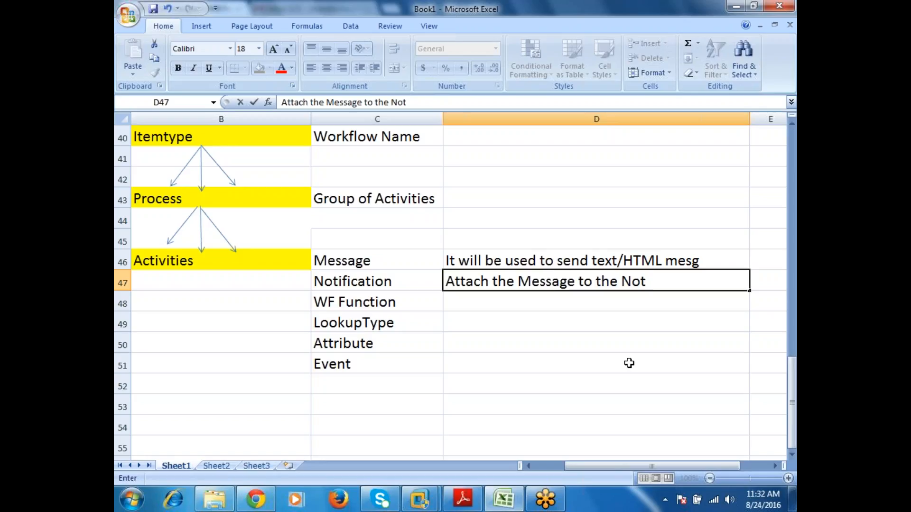
{"action": "type", "text": "ification an"}
{"action": "type", "text": "d send tp"}
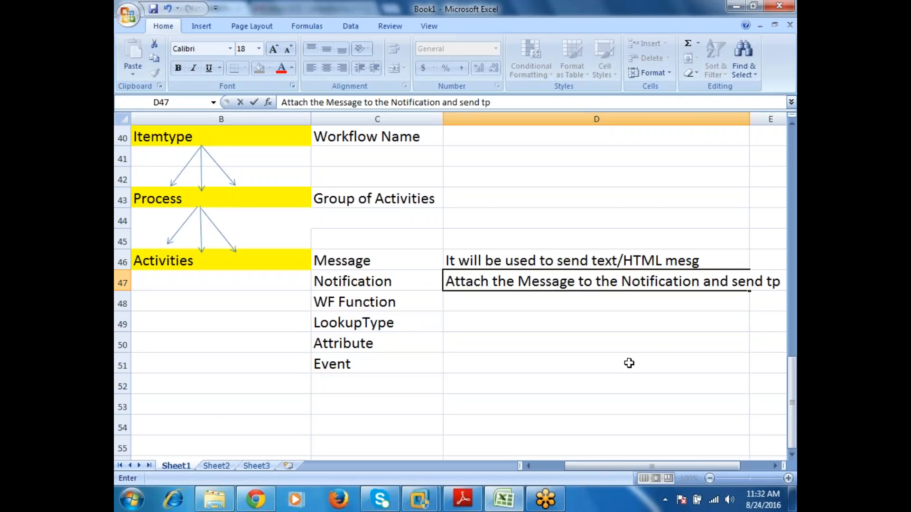
{"action": "key", "text": "BackSpace"}
{"action": "type", "text": "o the user"}
{"action": "key", "text": "Return"}
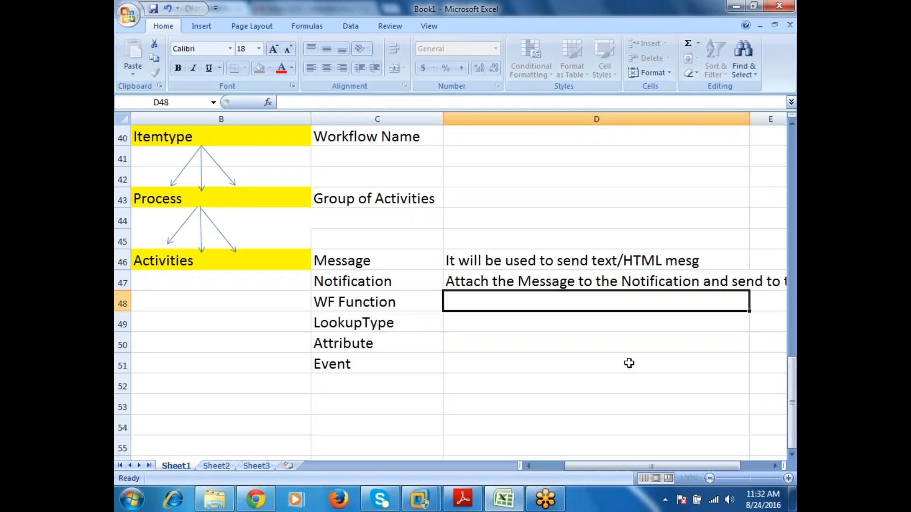
Step: Turn on text wrapping for the whole of column D so long descriptions stay within the column
{"action": "left_click", "coordinate": [598, 285]}
{"action": "left_click", "coordinate": [541, 120]}
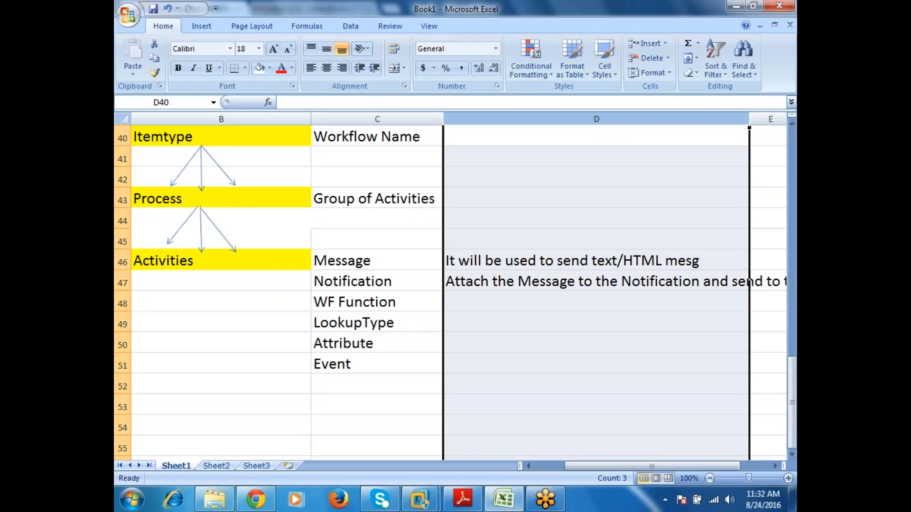
{"action": "right_click", "coordinate": [470, 120]}
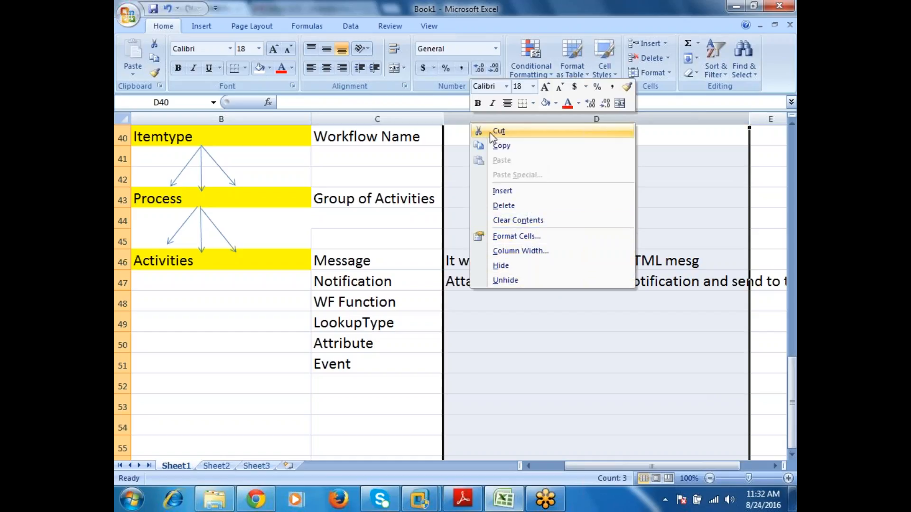
{"action": "left_click", "coordinate": [463, 119]}
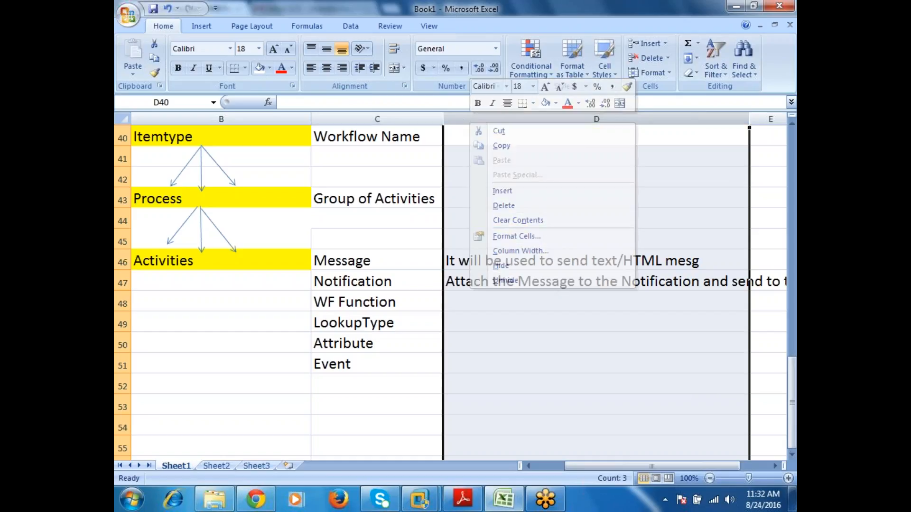
{"action": "right_click", "coordinate": [545, 294]}
{"action": "left_click", "coordinate": [580, 413]}
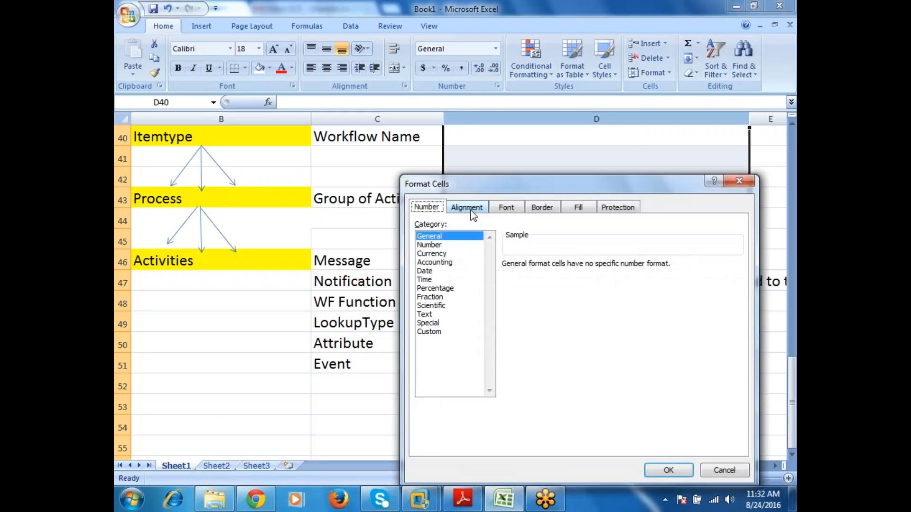
{"action": "left_click", "coordinate": [469, 208]}
{"action": "left_click", "coordinate": [447, 322]}
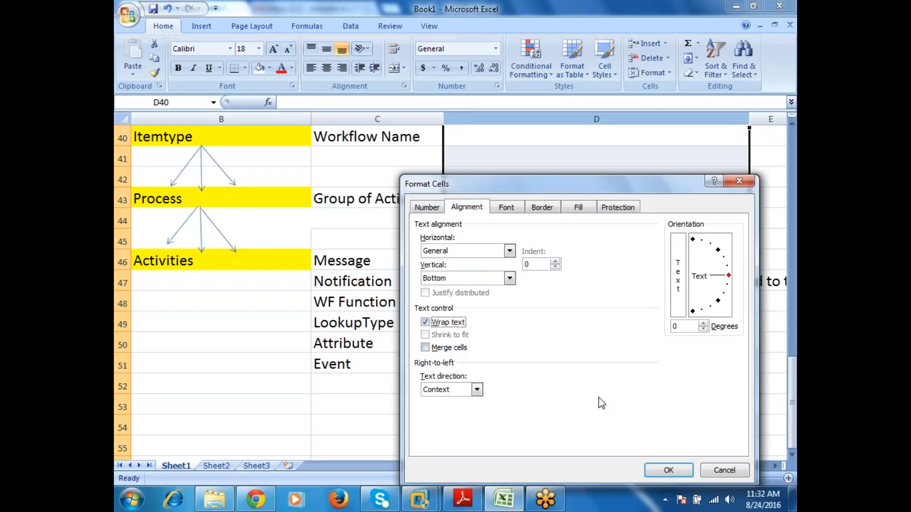
{"action": "left_click", "coordinate": [668, 470]}
{"action": "left_click", "coordinate": [552, 343]}
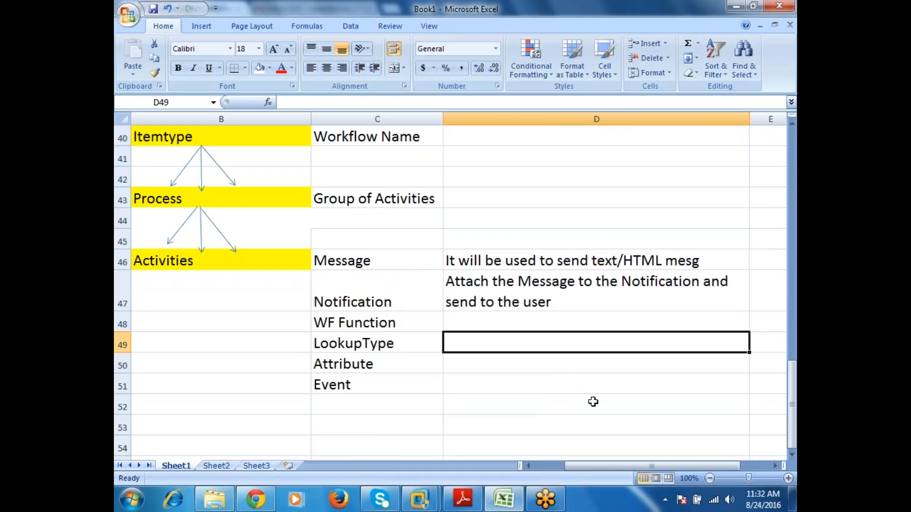
Step: Append "/Roles" to the end of the "Notification" description in D47
{"action": "left_click", "coordinate": [513, 322]}
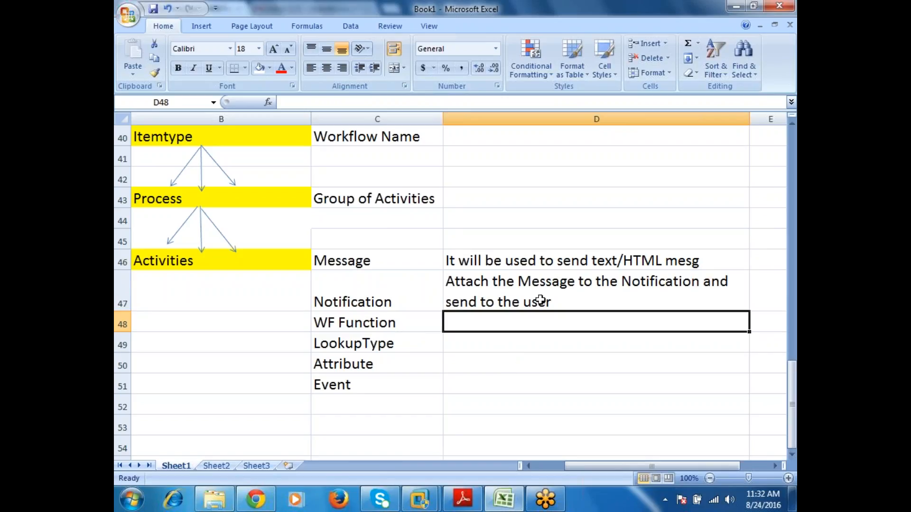
{"action": "left_click", "coordinate": [554, 283]}
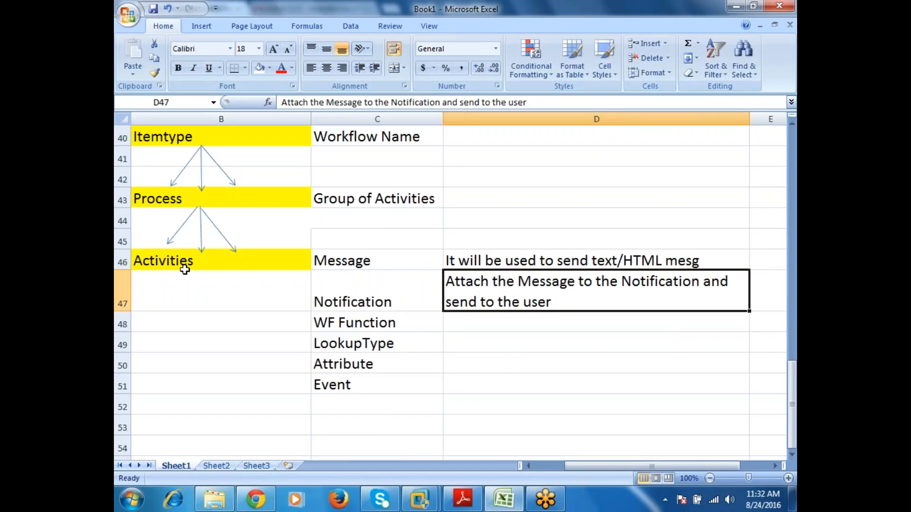
{"action": "double_click", "coordinate": [594, 301]}
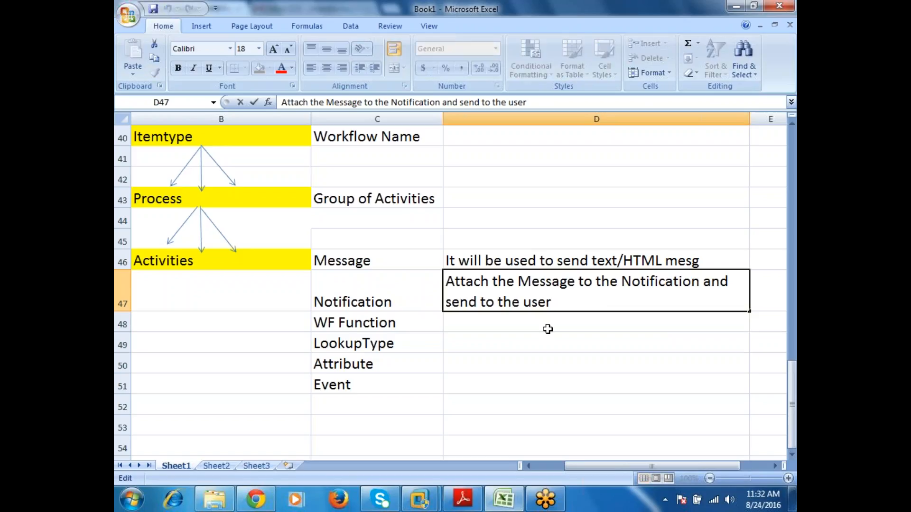
{"action": "type", "text": "/Rols"}
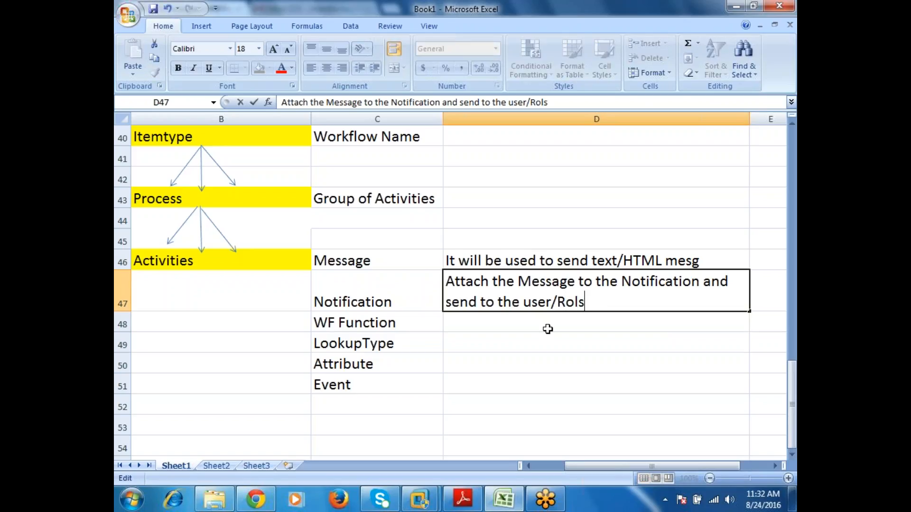
{"action": "key", "text": "Return"}
{"action": "key", "text": "Up"}
{"action": "key", "text": "F2"}
{"action": "key", "text": "Left"}
{"action": "type", "text": "e"}
{"action": "key", "text": "Return"}
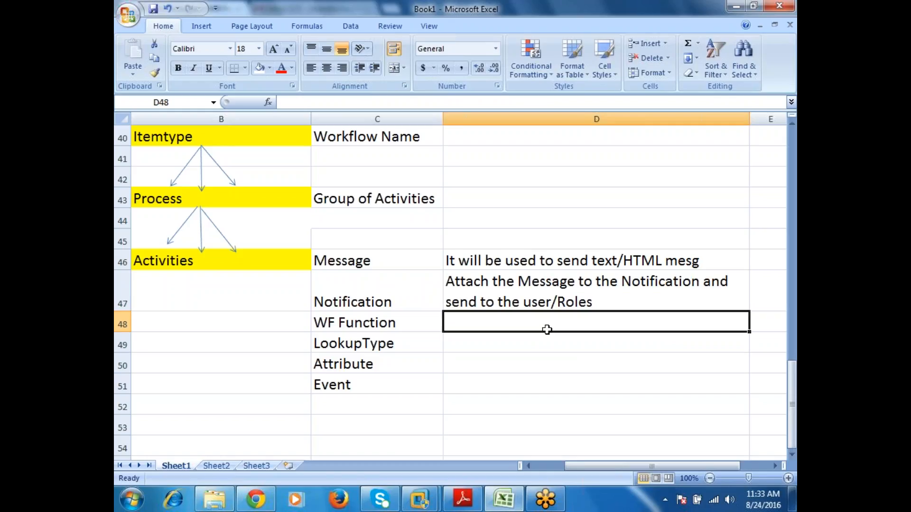
Step: Enter "PL/SQL Procedure" in D48 as the description of "WF Function"
{"action": "type", "text": "PL/QW"}
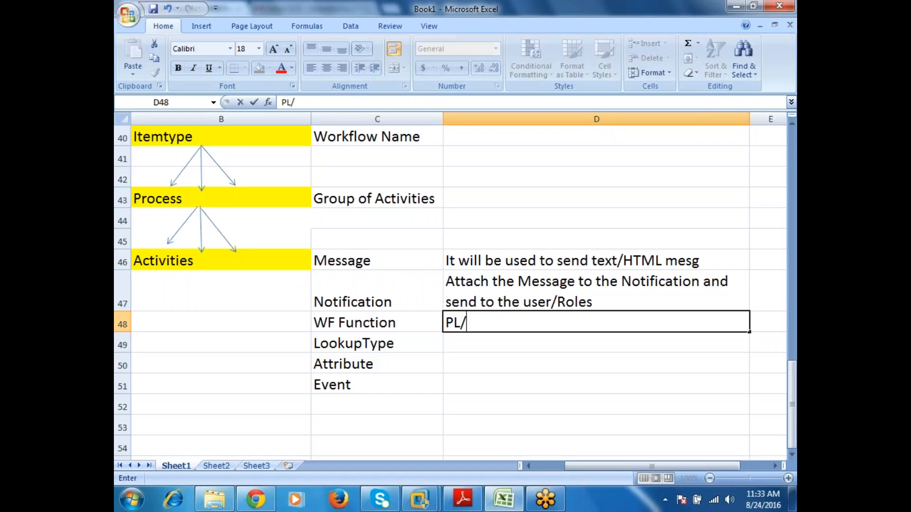
{"action": "key", "text": "BackSpace"}
{"action": "key", "text": "BackSpace"}
{"action": "type", "text": "SQL Procedure"}
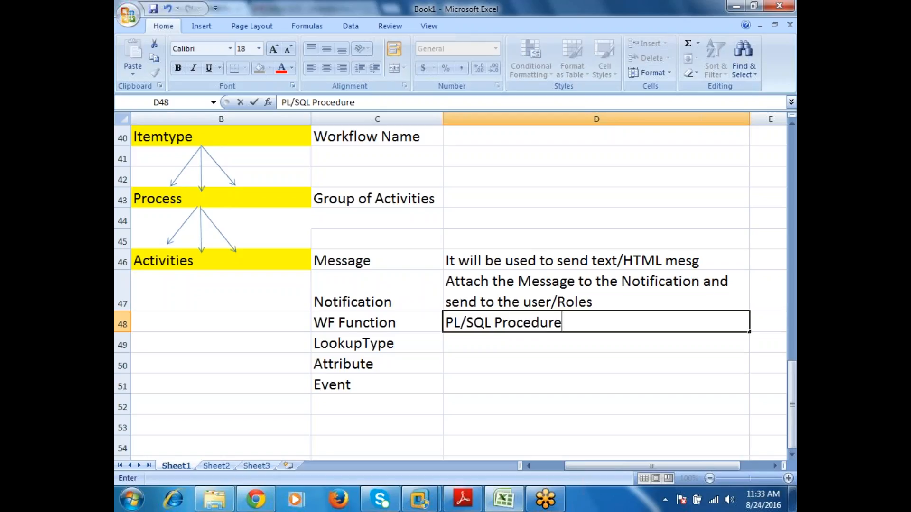
{"action": "key", "text": "Return"}
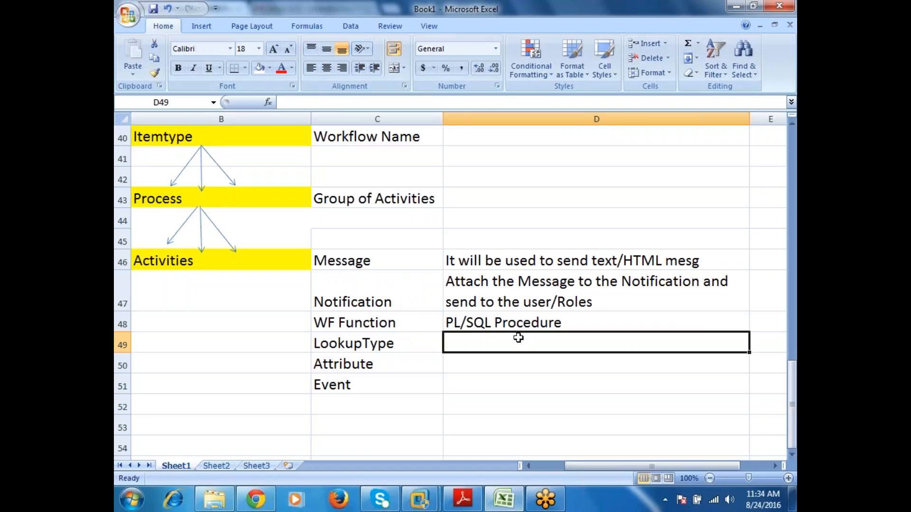
Step: Enter "Group of Lookup code" in D49 as the description of "LookupType"
{"action": "type", "text": "Group "}
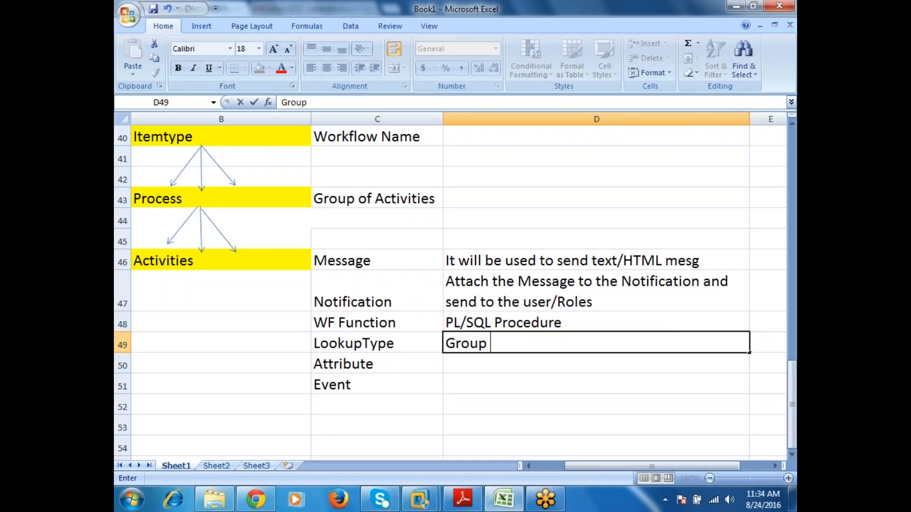
{"action": "type", "text": "of Lookup"}
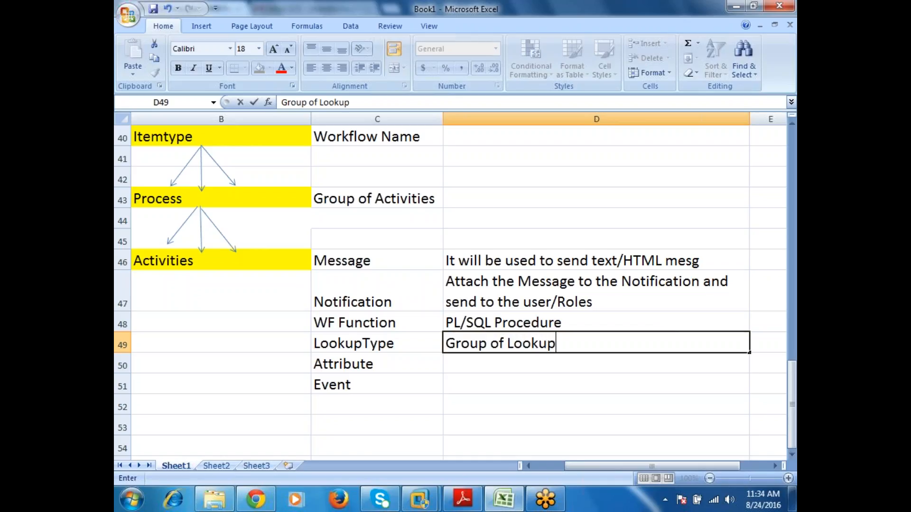
{"action": "type", "text": " code"}
{"action": "key", "text": "Return"}
Step: Extend the "LookupType" description in D49 with "By using Loolup typer we can change the Process execution."
{"action": "key", "text": "Up"}
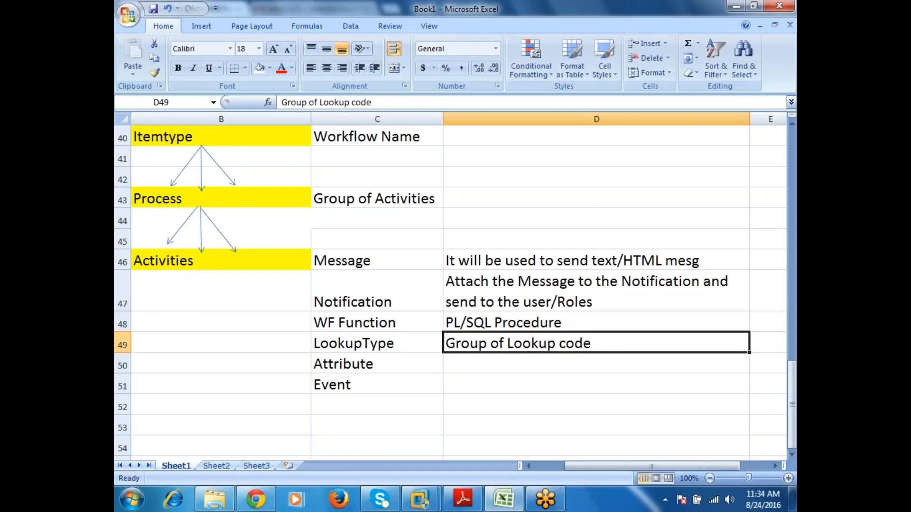
{"action": "key", "text": "F2"}
{"action": "key", "text": "alt"}
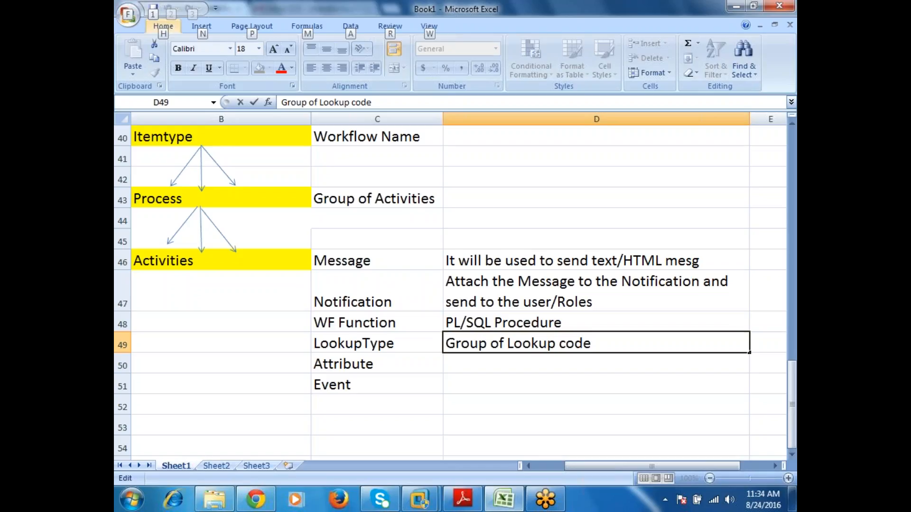
{"action": "key", "text": "p"}
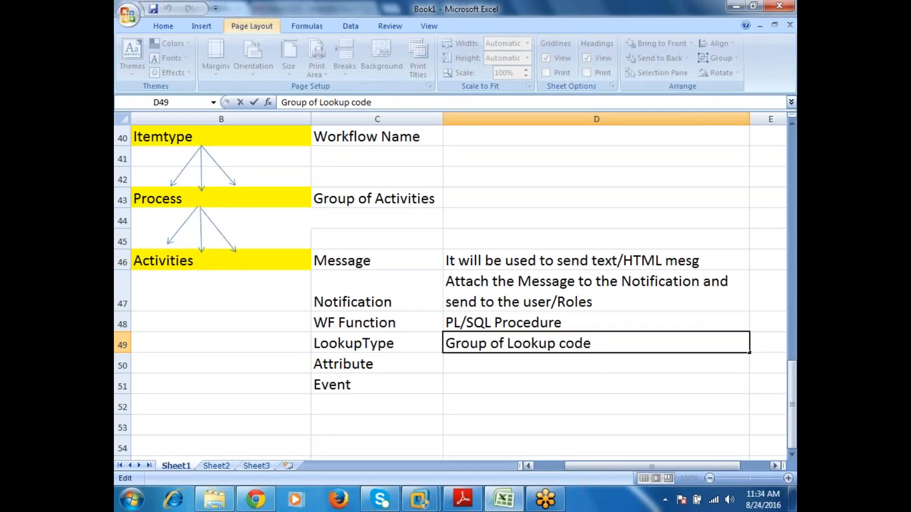
{"action": "left_click", "coordinate": [632, 338]}
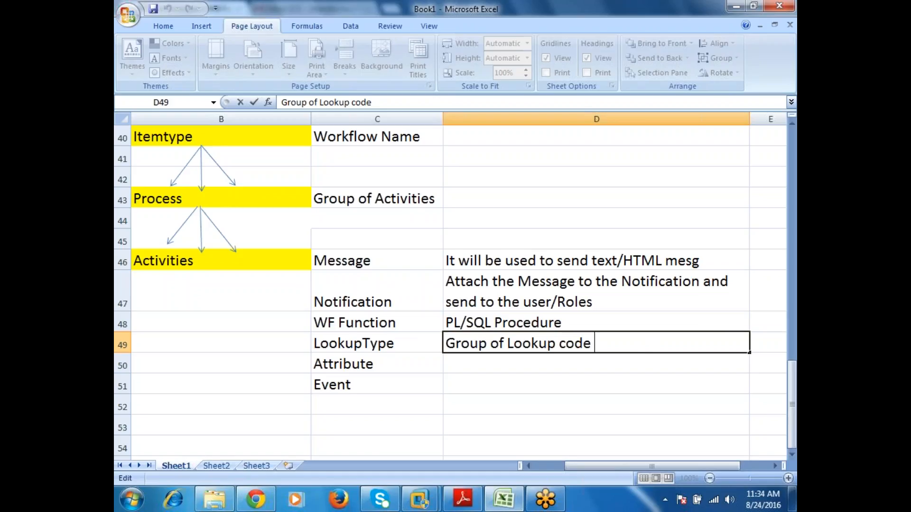
{"action": "type", "text": "By using L"}
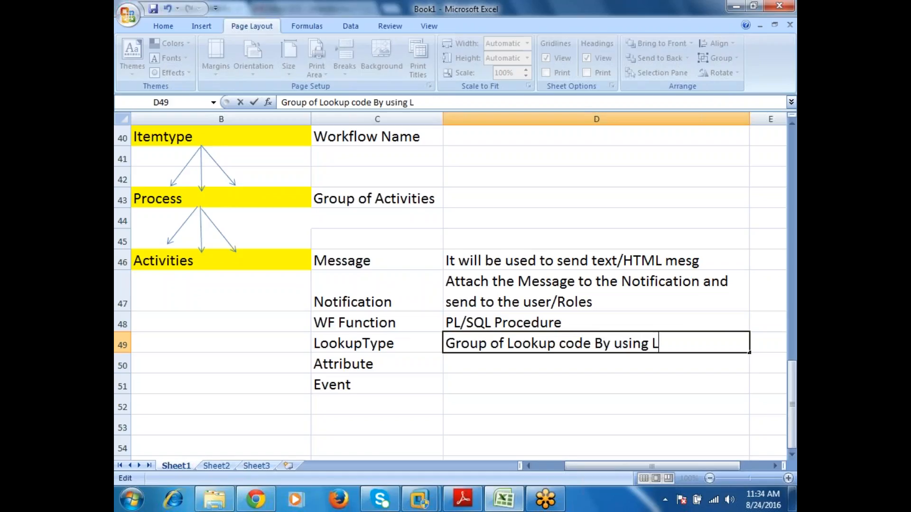
{"action": "type", "text": "ool"}
{"action": "key", "text": "BackSpace"}
{"action": "type", "text": "oolup typer we c"}
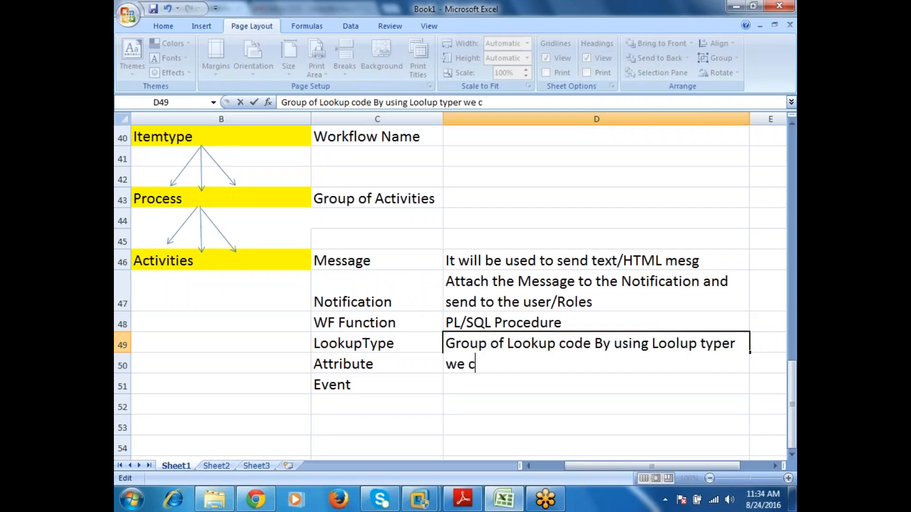
{"action": "type", "text": "an chan"}
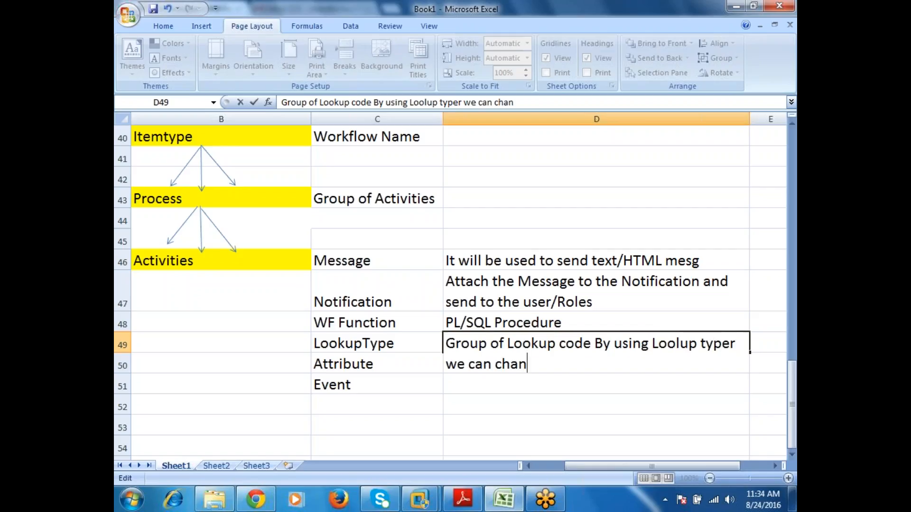
{"action": "type", "text": "ge the Proce"}
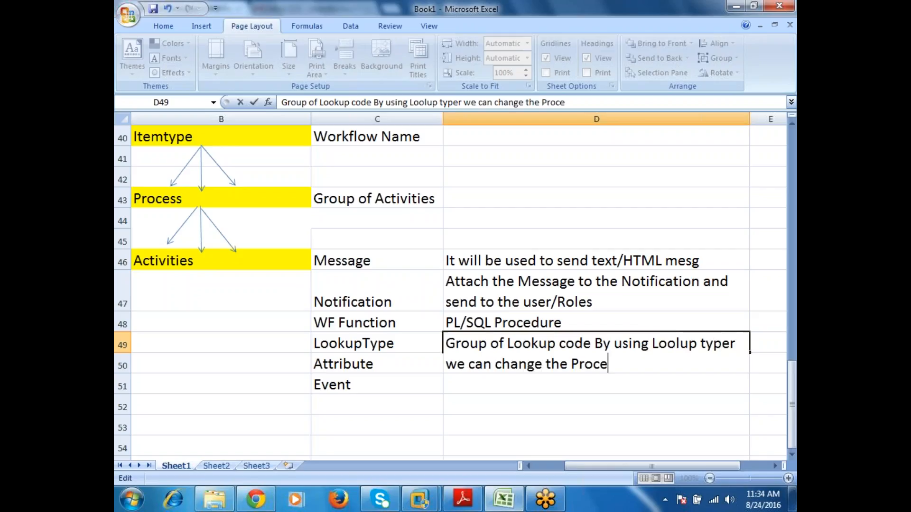
{"action": "type", "text": "ss execut"}
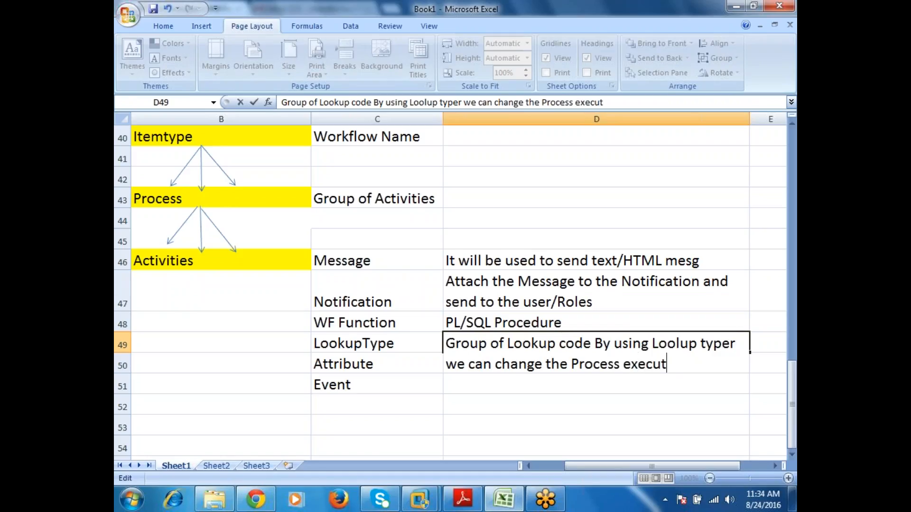
{"action": "type", "text": "ion."}
{"action": "key", "text": "Return"}
{"action": "left_click", "coordinate": [597, 353]}
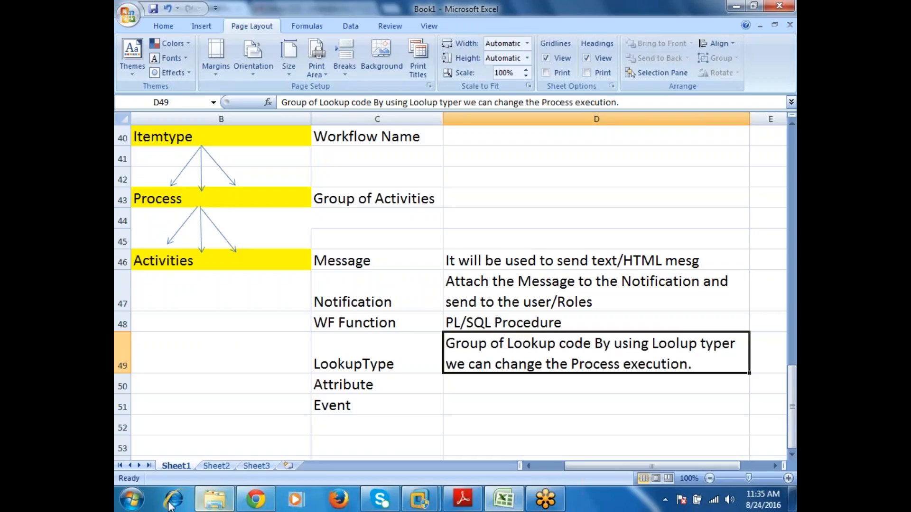
Step: Switch to Notepad by opening a new blank document in a maximized window
{"action": "left_click", "coordinate": [131, 499]}
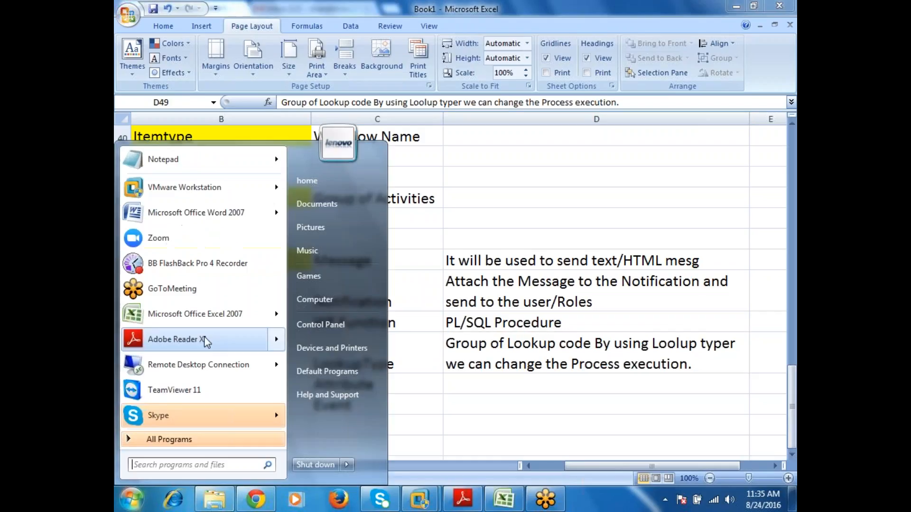
{"action": "left_click", "coordinate": [168, 161]}
{"action": "key", "text": "super+Up"}
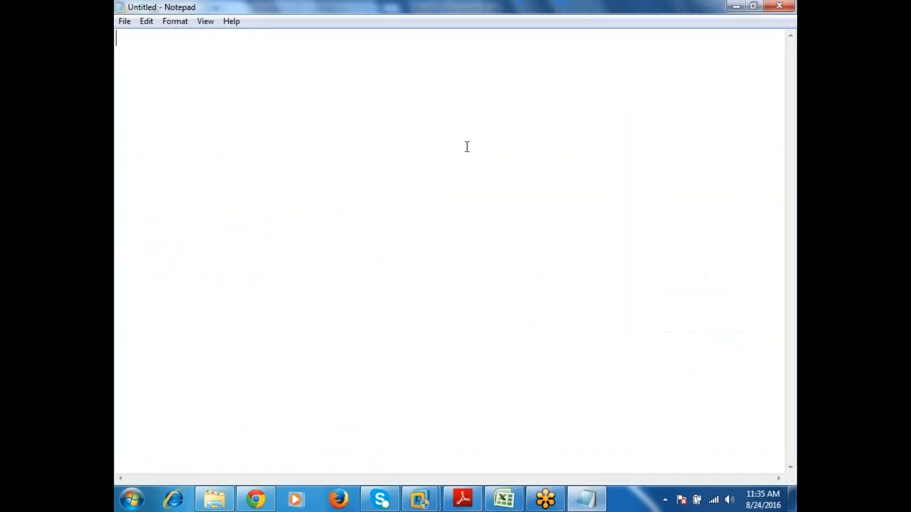
Step: Write the condition line "if(x>10) then" in the blank document with "statement1" on the line below it
{"action": "type", "text": "if(x>10) then "}
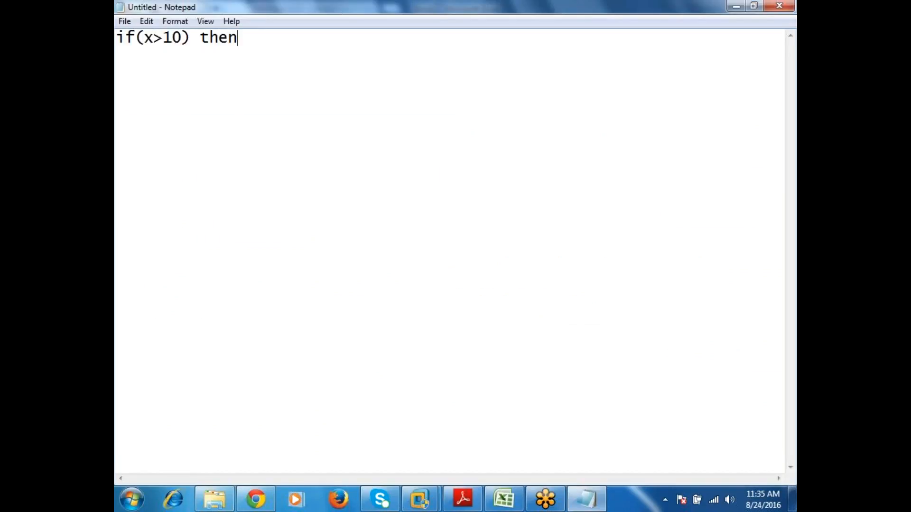
{"action": "type", "text": "statement1"}
Step: Duplicate "statement1" so that the then branch holds two copies on separate lines
{"action": "key", "text": "shift+Home"}
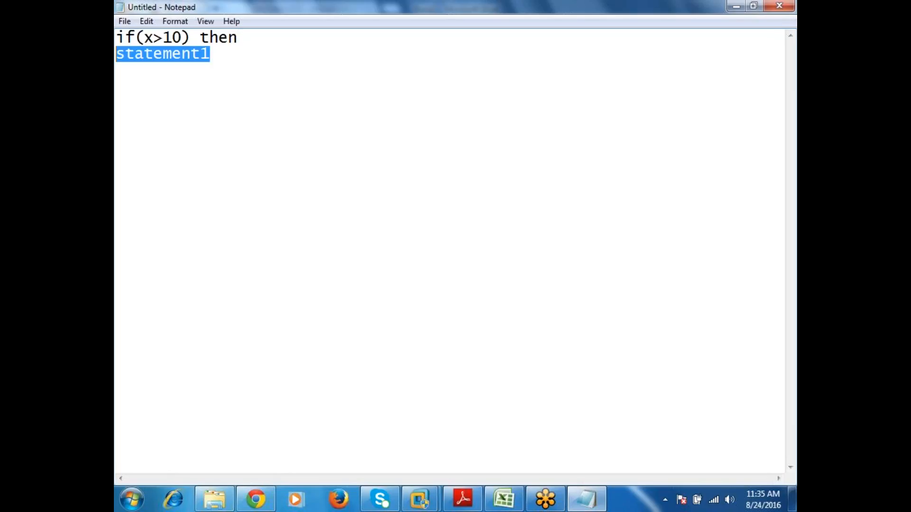
{"action": "key", "text": "ctrl+c"}
{"action": "key", "text": "End"}
{"action": "key", "text": "ctrl+v"}
{"action": "key", "text": "Return"}
{"action": "key", "text": "Up"}
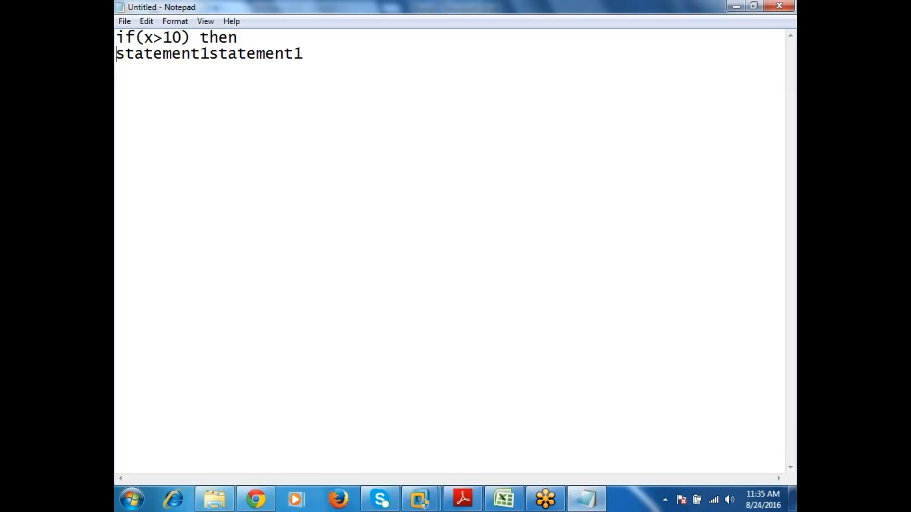
{"action": "key", "text": "End"}
{"action": "key", "text": "Left"}
{"action": "key", "text": "Left"}
{"action": "key", "text": "Left"}
{"action": "key", "text": "Left"}
{"action": "key", "text": "Left"}
{"action": "key", "text": "Left"}
{"action": "key", "text": "Left"}
{"action": "key", "text": "Left"}
{"action": "key", "text": "Left"}
{"action": "key", "text": "Return"}
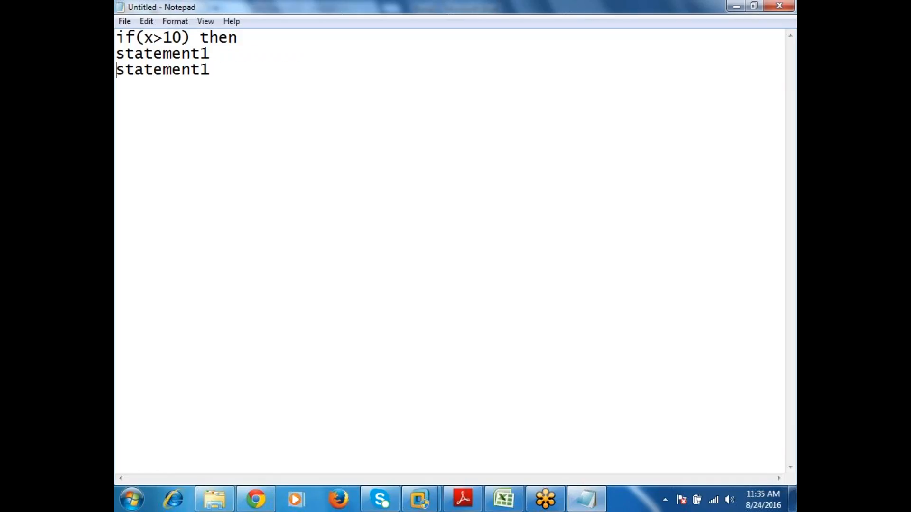
Step: Add an "else" line below the then branch, followed by two "statement1" lines
{"action": "key", "text": "End"}
{"action": "key", "text": "Return"}
{"action": "type", "text": "else"}
{"action": "key", "text": "Return"}
{"action": "key", "text": "ctrl+v"}
{"action": "key", "text": "ctrl+v"}
{"action": "key", "text": "Left"}
{"action": "key", "text": "Left"}
{"action": "key", "text": "Left"}
{"action": "key", "text": "Left"}
{"action": "key", "text": "Left"}
{"action": "key", "text": "Left"}
{"action": "key", "text": "Left"}
{"action": "key", "text": "Left"}
{"action": "key", "text": "Left"}
{"action": "key", "text": "Left"}
{"action": "key", "text": "Left"}
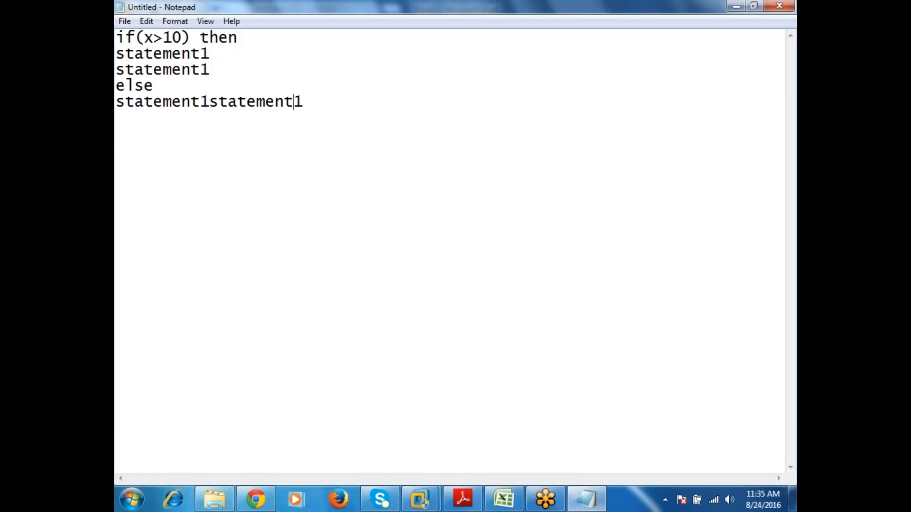
{"action": "key", "text": "Return"}
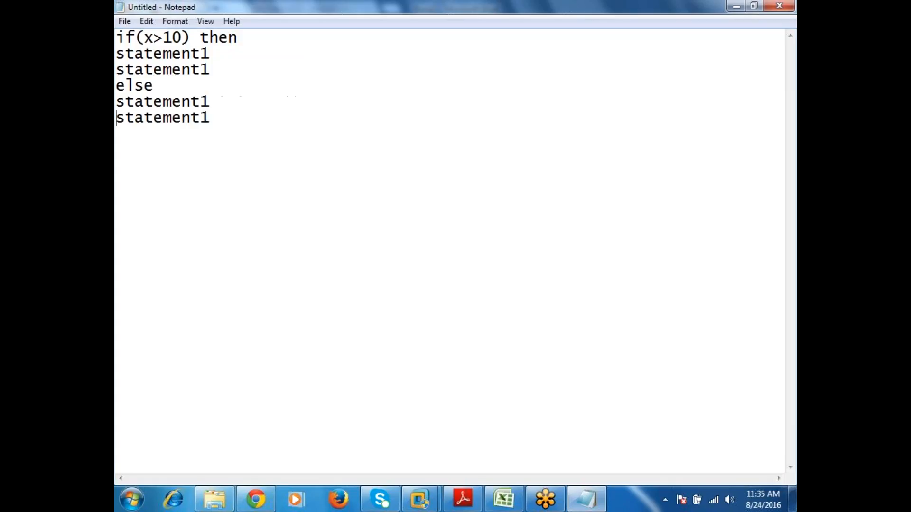
Step: Close the conditional block with "End If;" on its own line
{"action": "key", "text": "End"}
{"action": "key", "text": "Return"}
{"action": "type", "text": "End If;"}
{"action": "key", "text": "Return"}
Step: Highlight the x>10 condition, the two then-branch statements and the two else-branch statements in turn
{"action": "left_click_drag", "start_coordinate": [135, 37], "coordinate": [183, 38]}
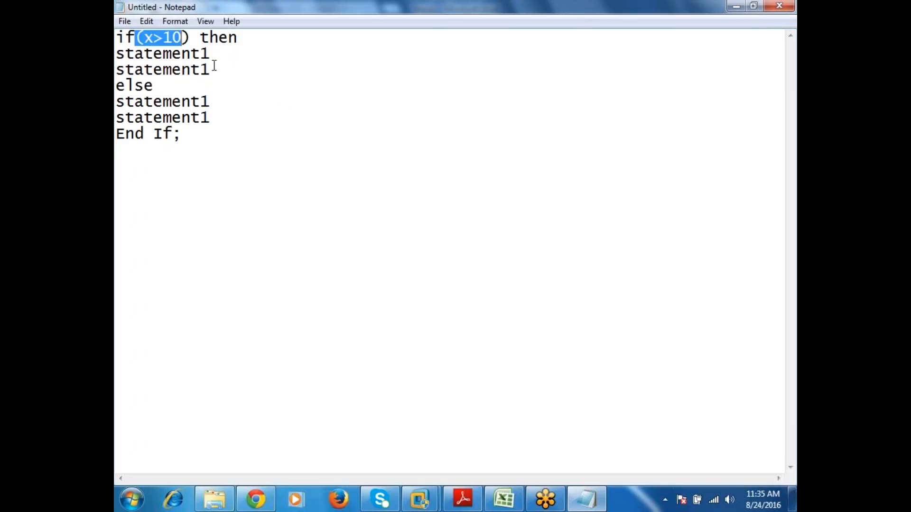
{"action": "left_click_drag", "start_coordinate": [211, 71], "coordinate": [120, 53]}
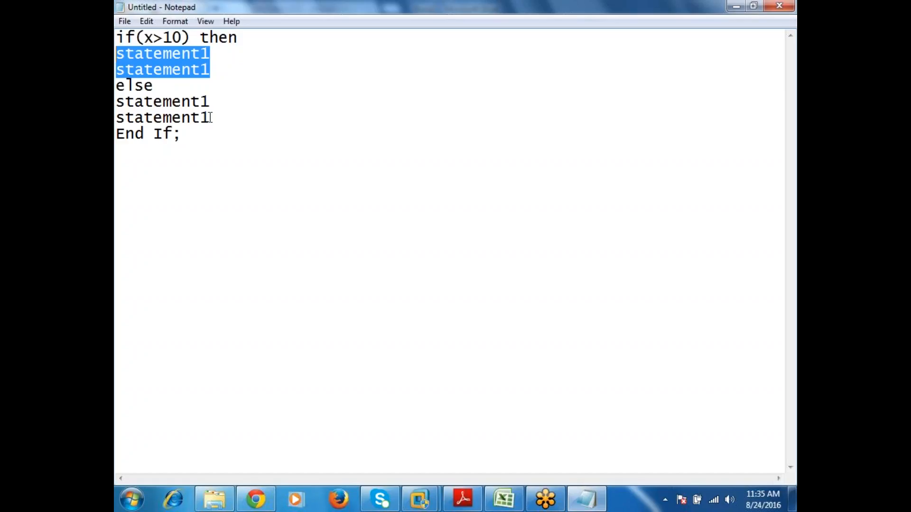
{"action": "left_click_drag", "start_coordinate": [211, 118], "coordinate": [120, 105]}
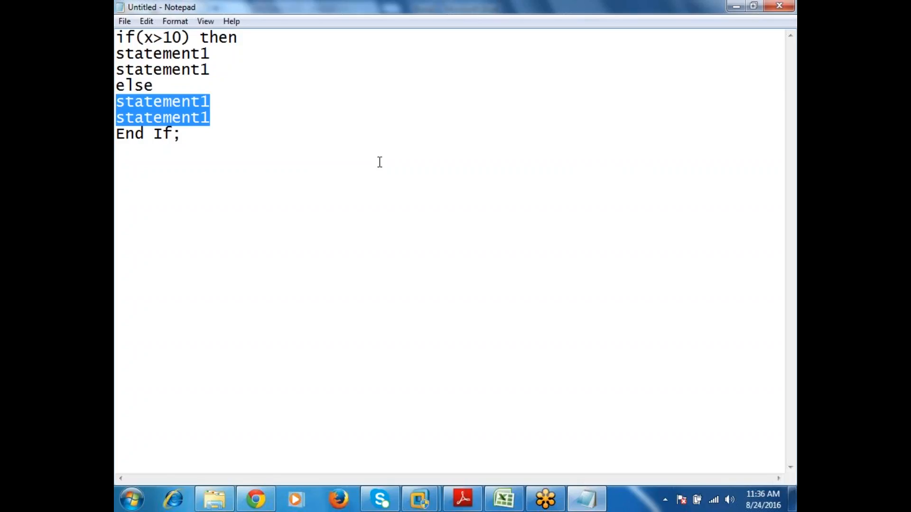
Step: Switch back to the Excel workbook and select the "LookupType" description in D49
{"action": "left_click", "coordinate": [496, 502]}
{"action": "left_click", "coordinate": [421, 356]}
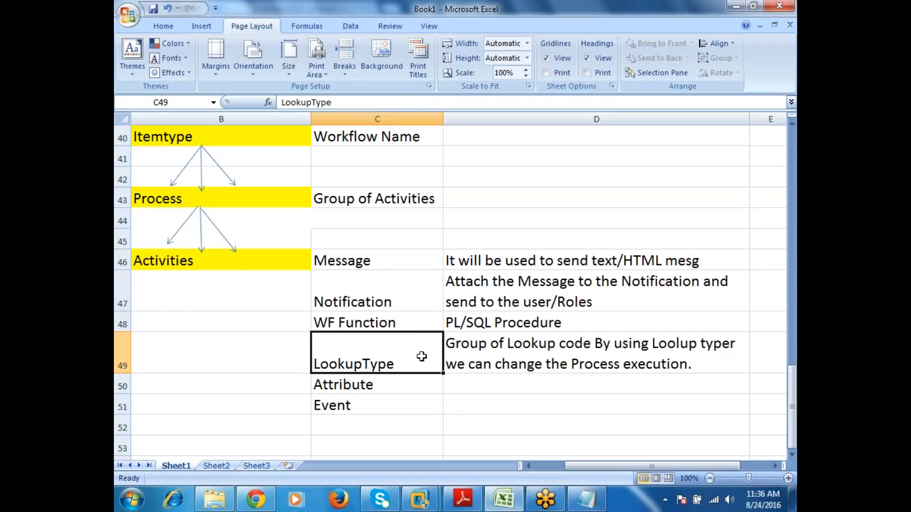
{"action": "left_click", "coordinate": [489, 357]}
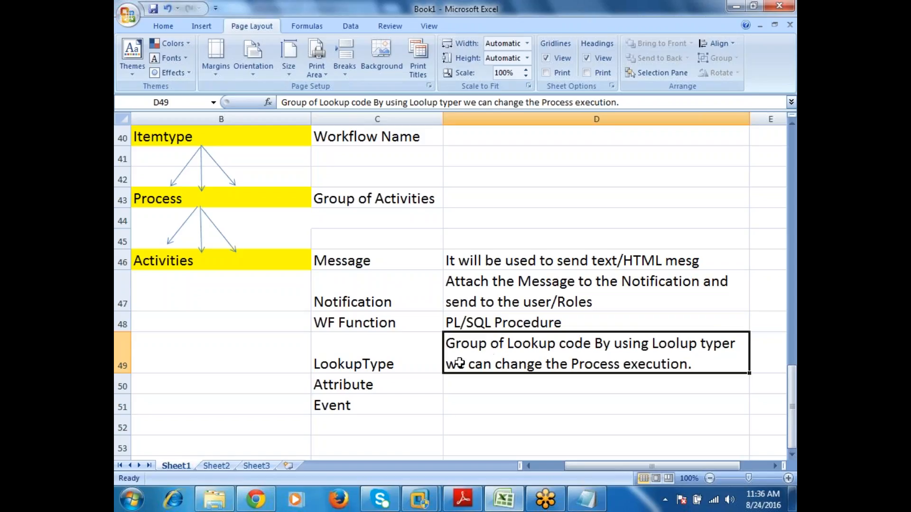
Step: Enter "Just like variables to store the values." in D50 as the description of "Attribute"
{"action": "left_click", "coordinate": [467, 383]}
{"action": "type", "text": "Ju"}
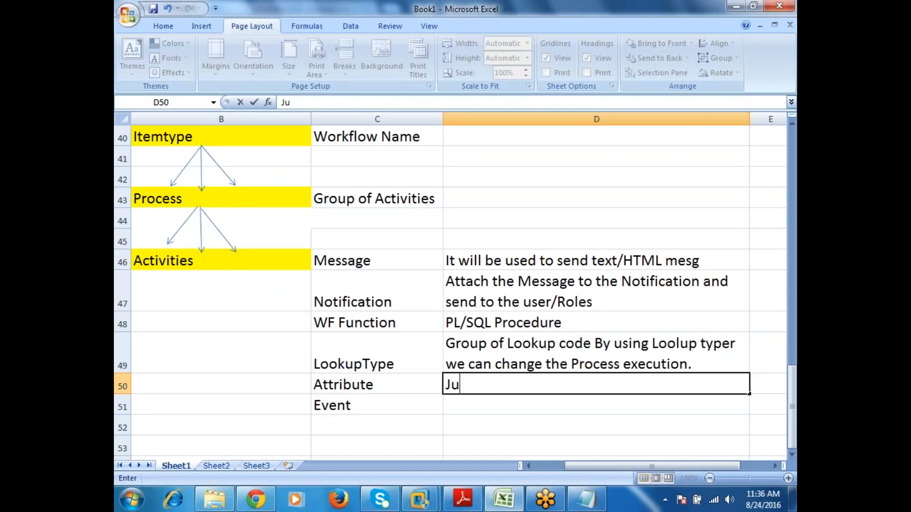
{"action": "type", "text": "st like variable"}
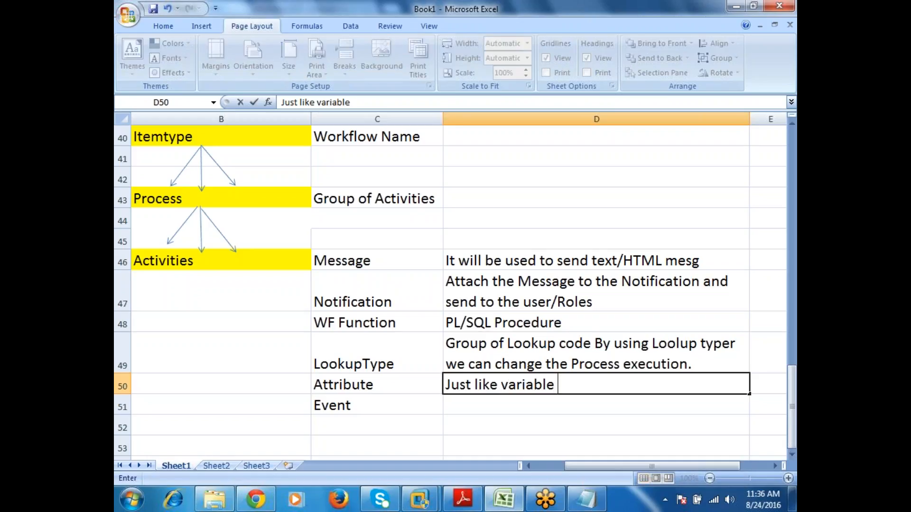
{"action": "key", "text": "BackSpace"}
{"action": "type", "text": "s to store th"}
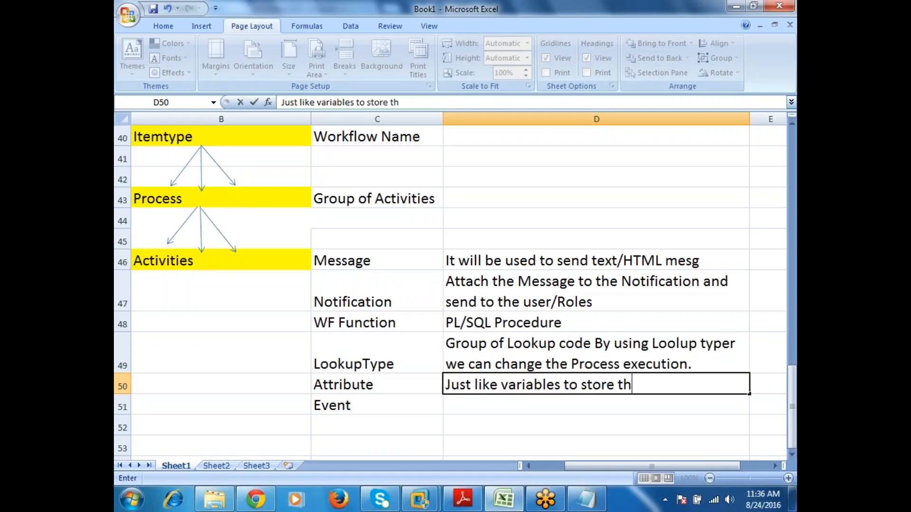
{"action": "type", "text": "e values."}
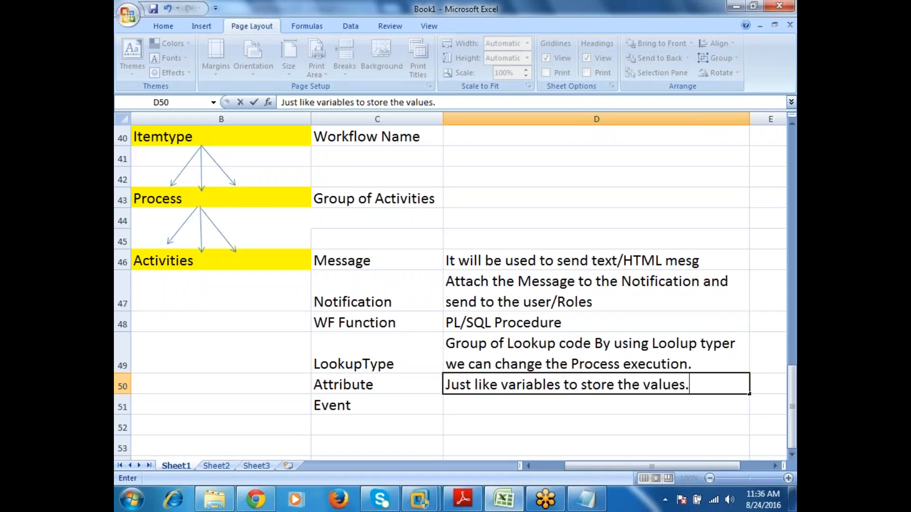
{"action": "key", "text": "Return"}
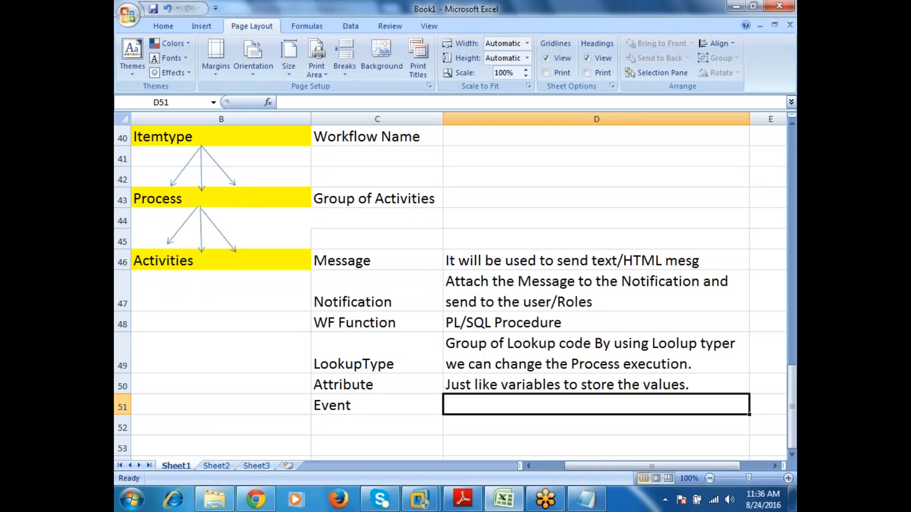
Step: Enter "are like a triggers automatically fired." in D51 as the description of "Event"
{"action": "type", "text": "are lik"}
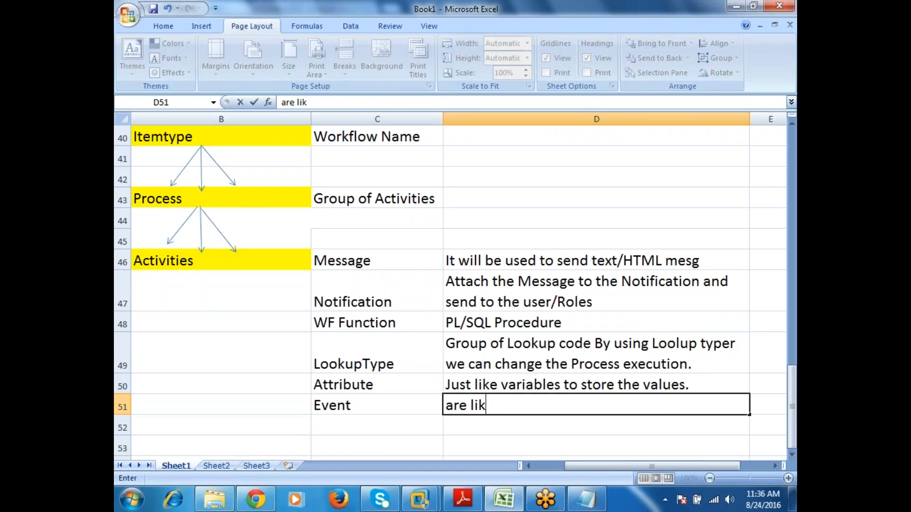
{"action": "type", "text": "e a trigger"}
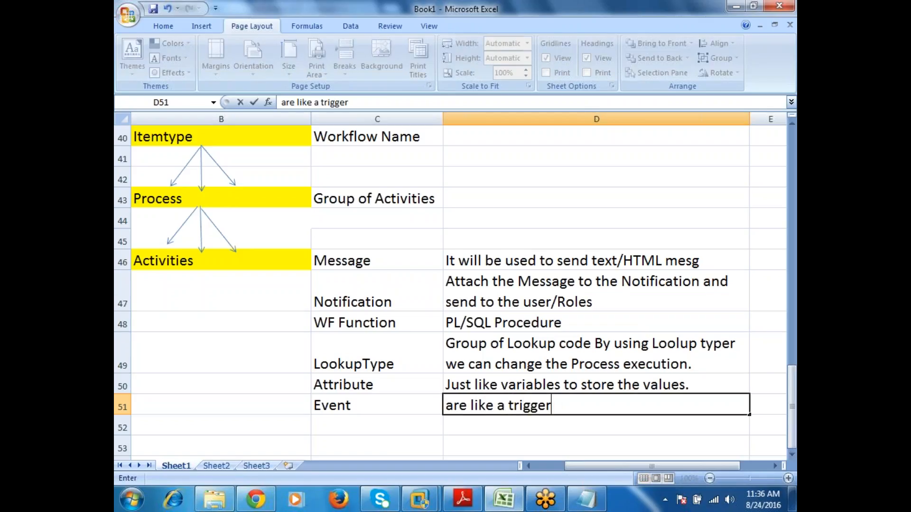
{"action": "type", "text": "s autom"}
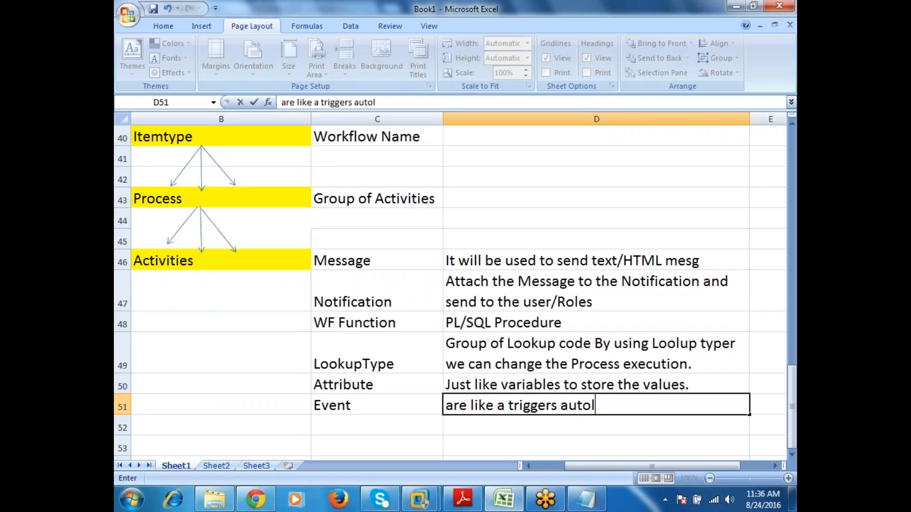
{"action": "type", "text": "atically "}
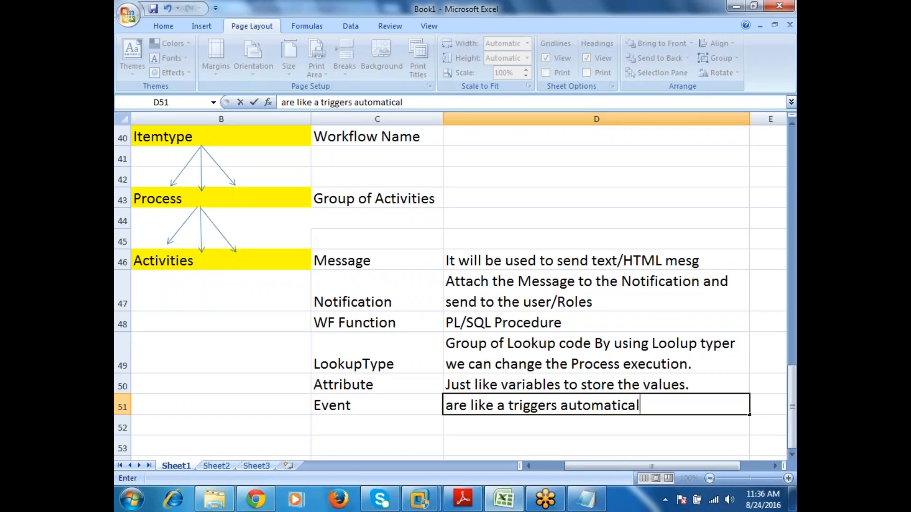
{"action": "type", "text": "fired."}
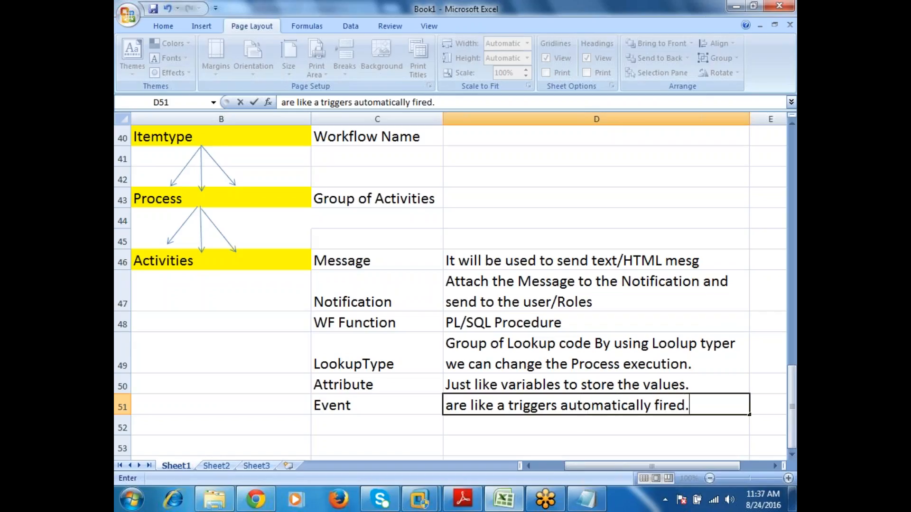
{"action": "key", "text": "Return"}
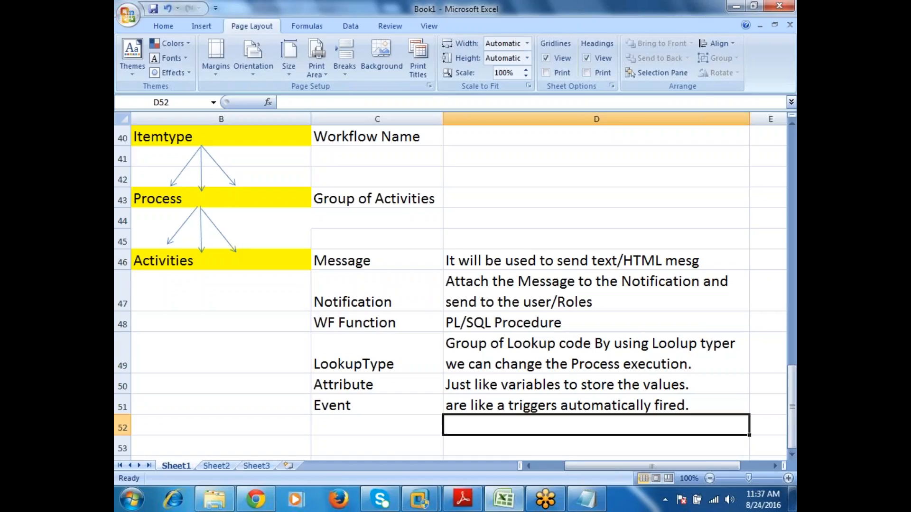
Step: Enter 2.6 in D52 below the "Event" description and left-align it
{"action": "type", "text": "2.6"}
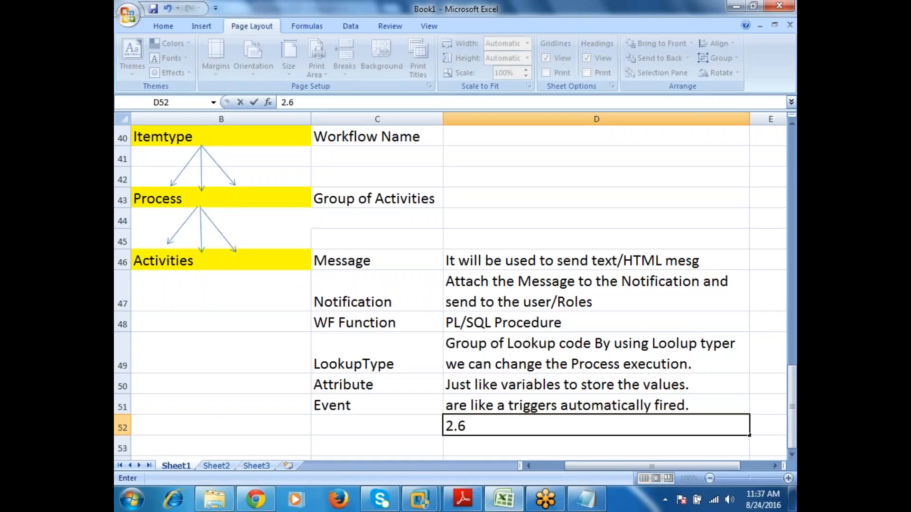
{"action": "key", "text": "Return"}
{"action": "left_click", "coordinate": [596, 425]}
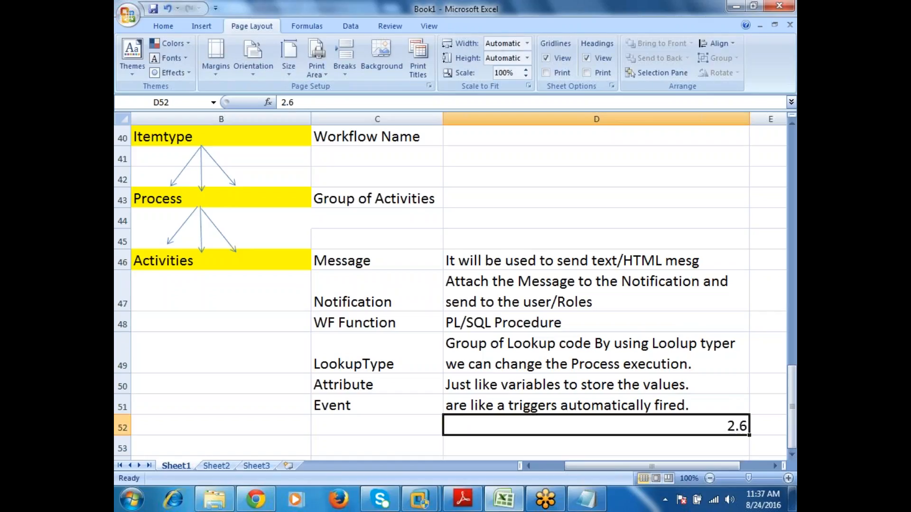
{"action": "left_click", "coordinate": [163, 25]}
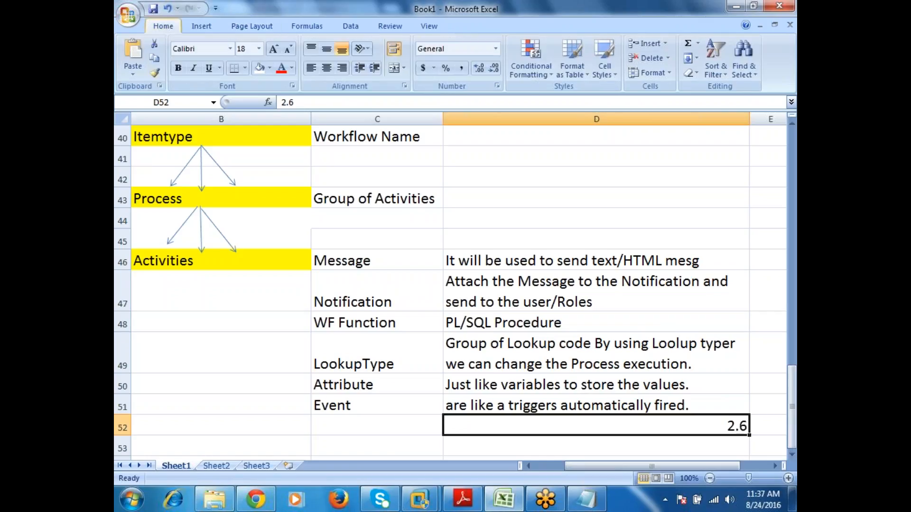
{"action": "left_click", "coordinate": [311, 68]}
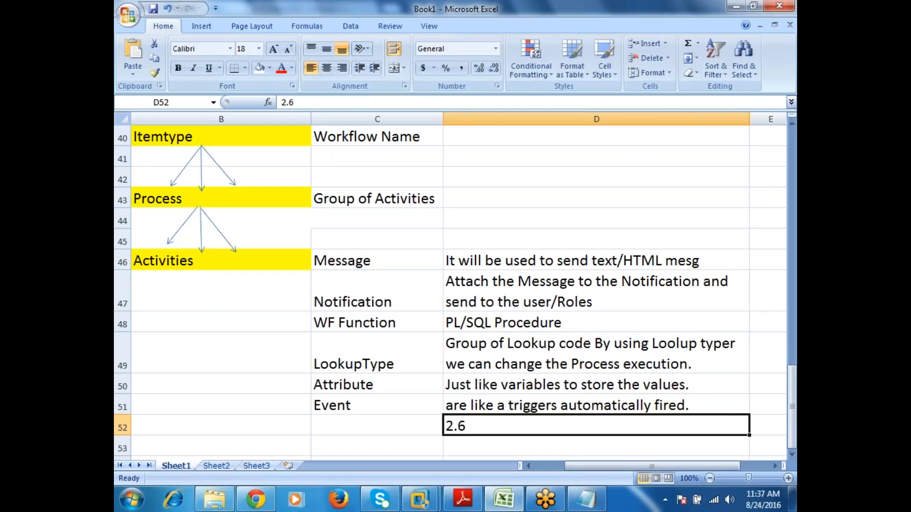
{"action": "left_click", "coordinate": [424, 428]}
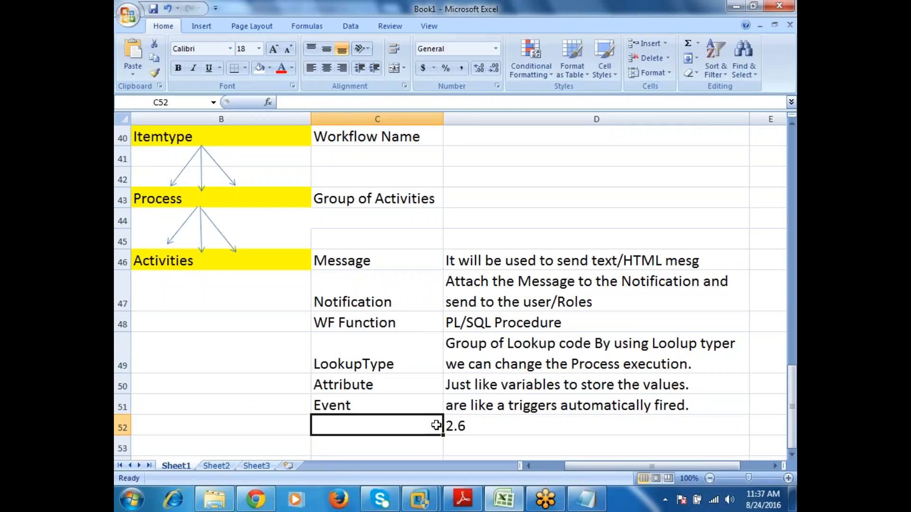
Step: Enter 2.5 in D45 above the "Message" description and left-align it
{"action": "left_click", "coordinate": [515, 239]}
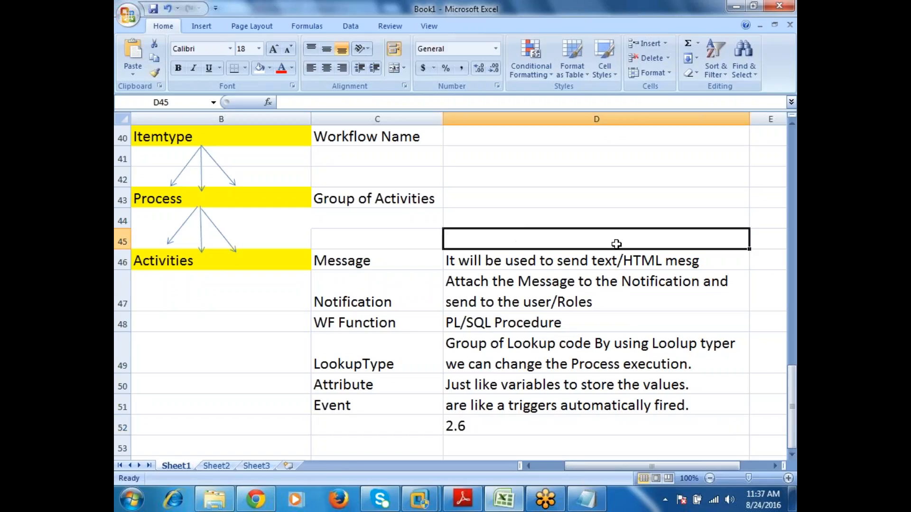
{"action": "type", "text": "205"}
{"action": "key", "text": "Return"}
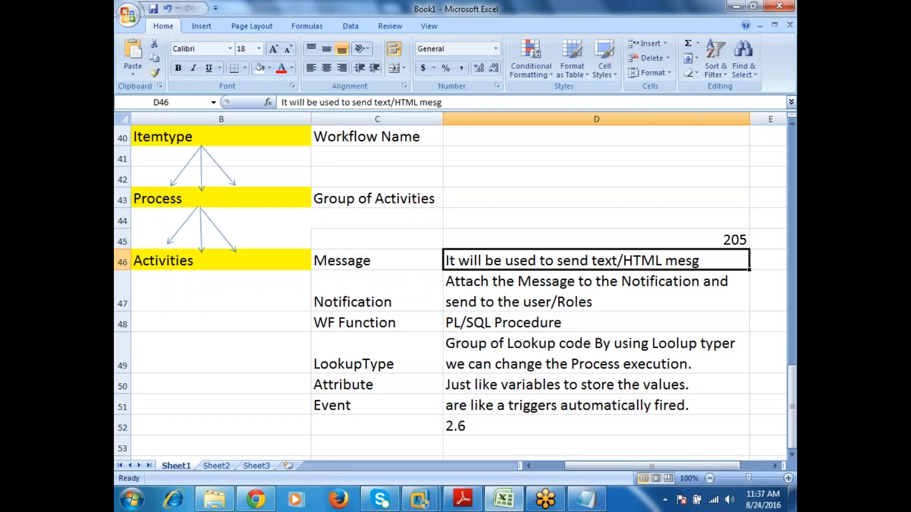
{"action": "key", "text": "Up"}
{"action": "type", "text": "2.5"}
{"action": "key", "text": "Return"}
{"action": "left_click", "coordinate": [581, 237]}
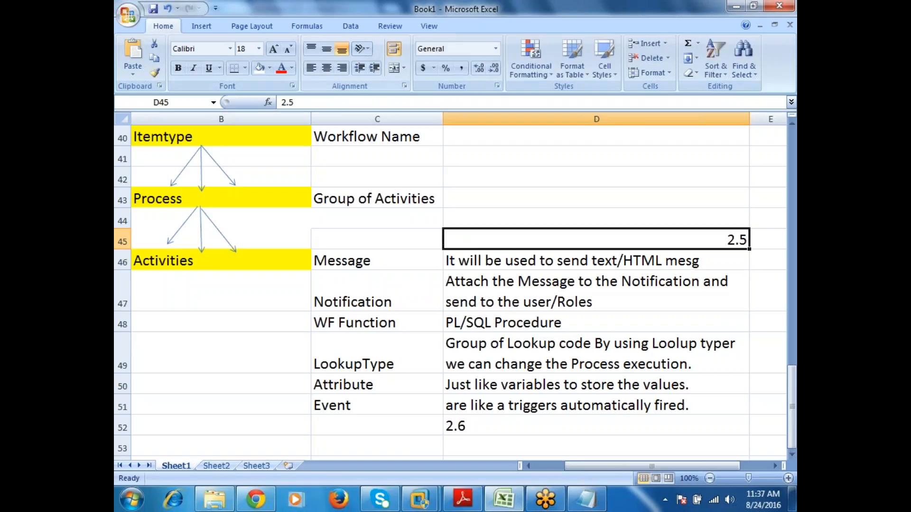
{"action": "left_click", "coordinate": [310, 68]}
Step: Fill the version cells D45 and D52 with yellow
{"action": "left_click", "coordinate": [270, 68]}
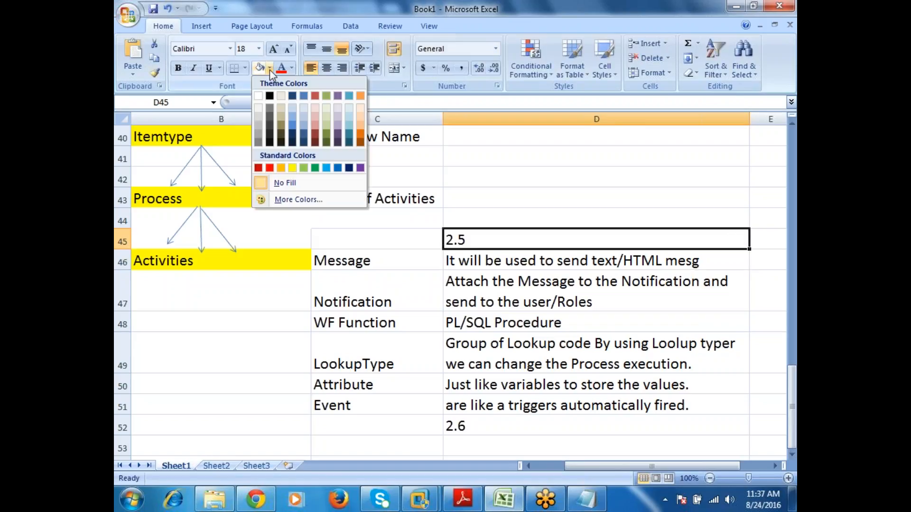
{"action": "left_click", "coordinate": [293, 168]}
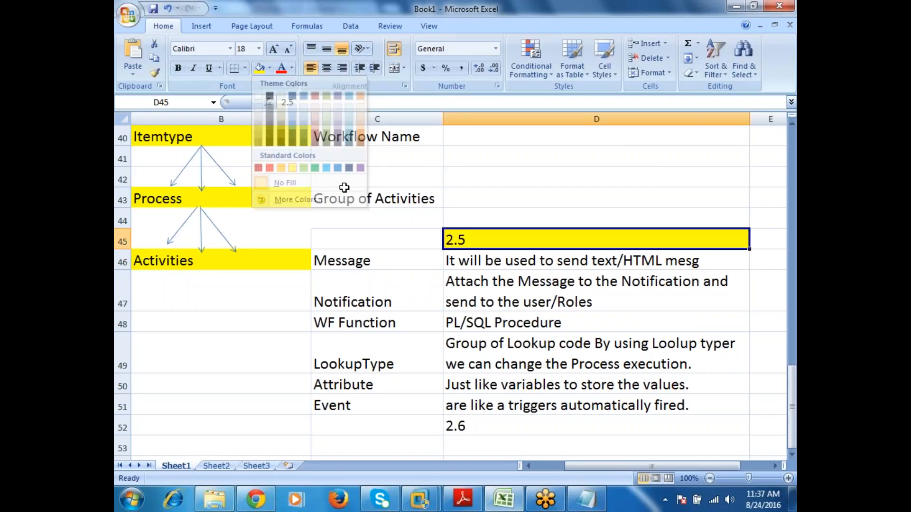
{"action": "left_click", "coordinate": [514, 433]}
{"action": "left_click", "coordinate": [263, 70]}
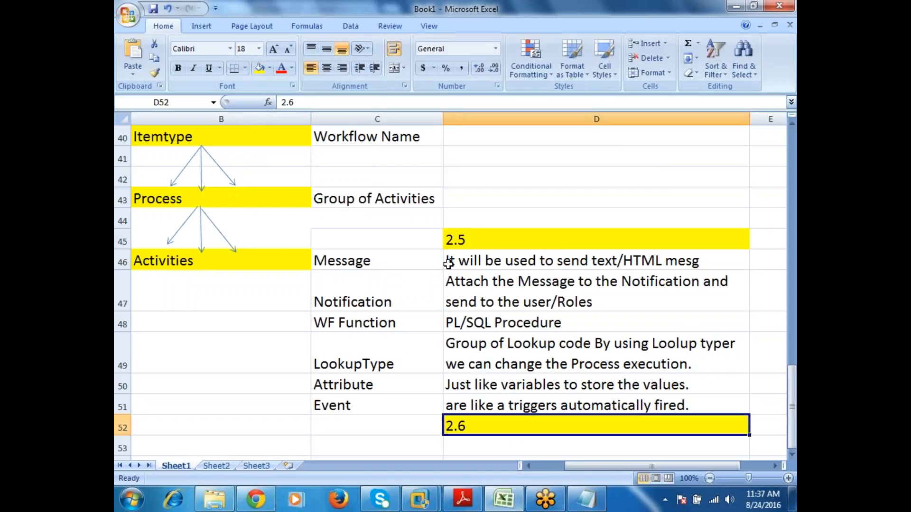
{"action": "left_click", "coordinate": [489, 219]}
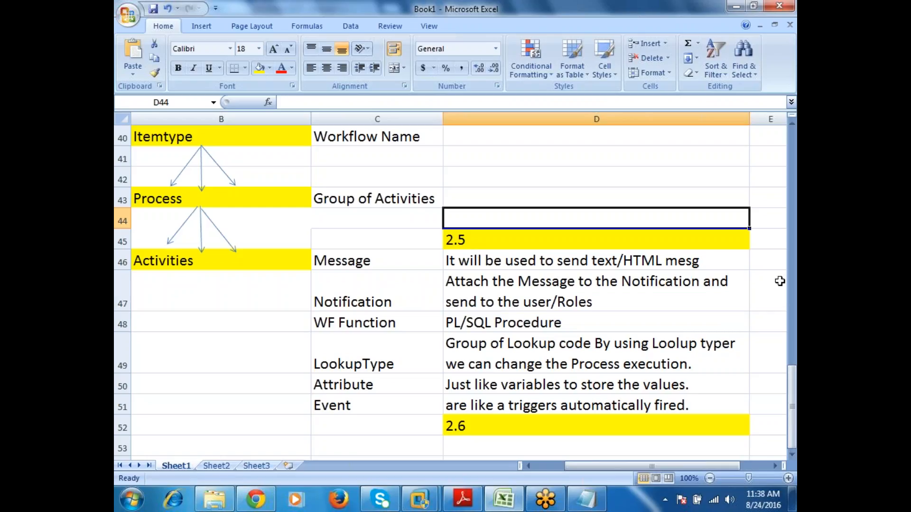
{"action": "left_click", "coordinate": [420, 401]}
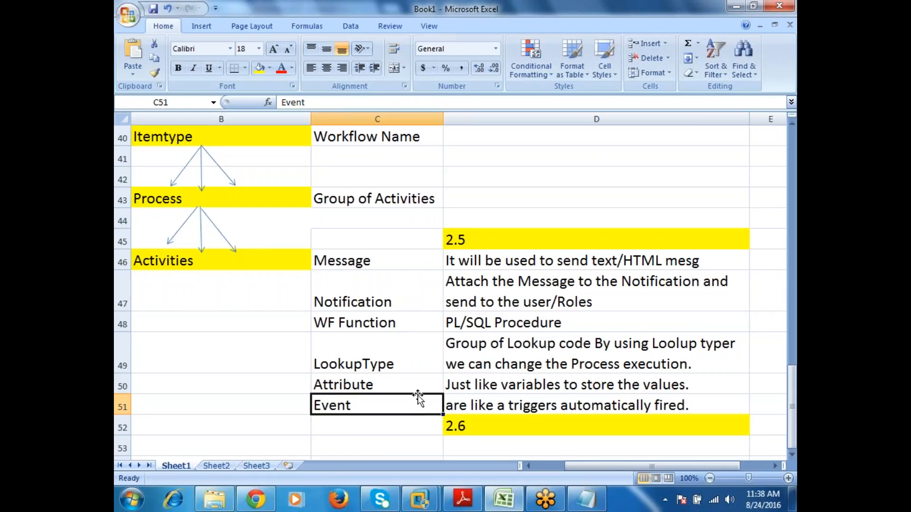
{"action": "left_click", "coordinate": [415, 261]}
{"action": "left_click_drag", "start_coordinate": [415, 261], "coordinate": [411, 375]}
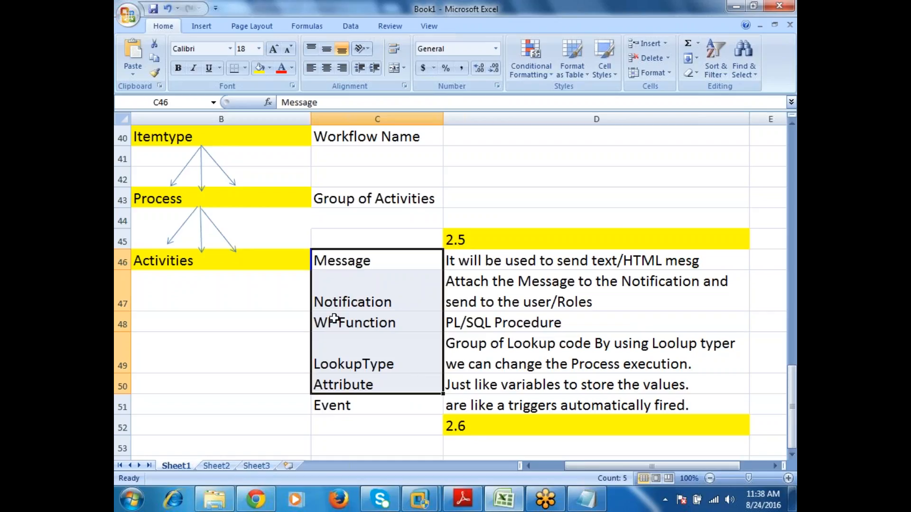
{"action": "left_click", "coordinate": [267, 322]}
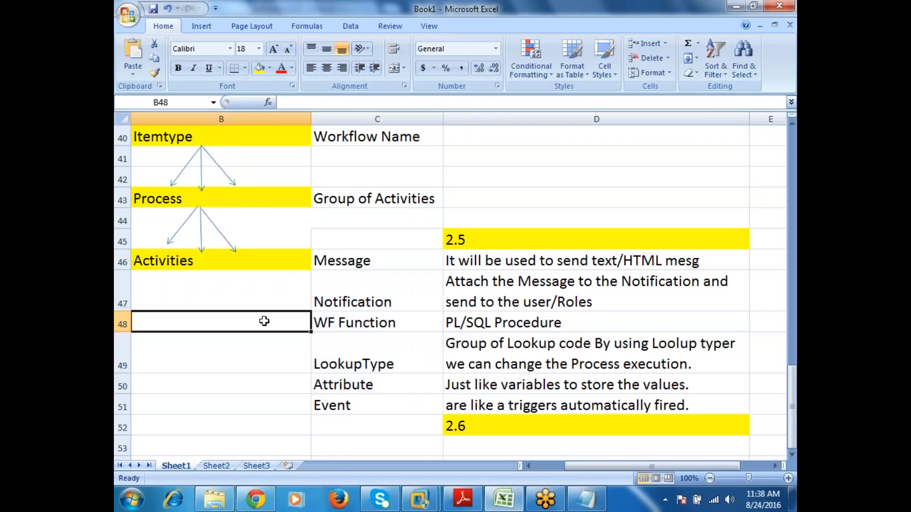
Step: Switch to the Windows Server 2003 virtual machine, show its desktop and refresh it
{"action": "mouse_move", "coordinate": [419, 498]}
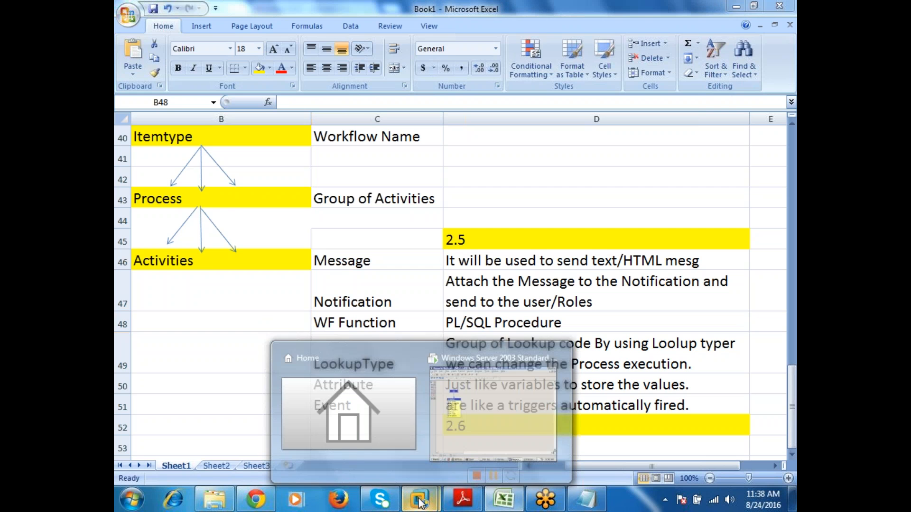
{"action": "left_click", "coordinate": [544, 406]}
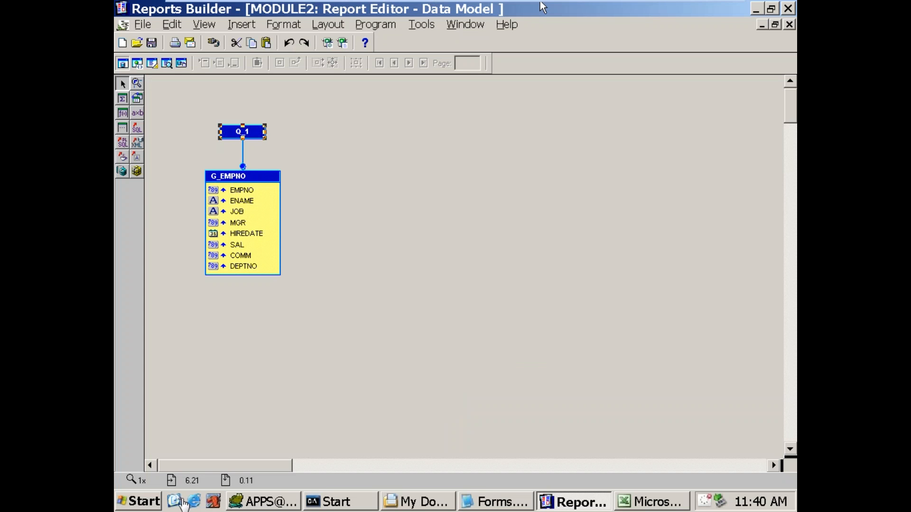
{"action": "left_click", "coordinate": [174, 502]}
{"action": "right_click", "coordinate": [447, 218]}
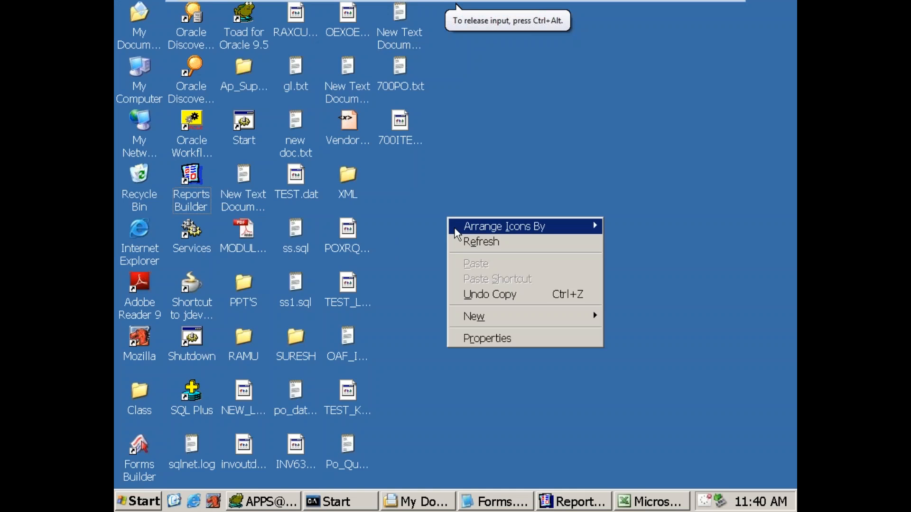
{"action": "left_click", "coordinate": [461, 243]}
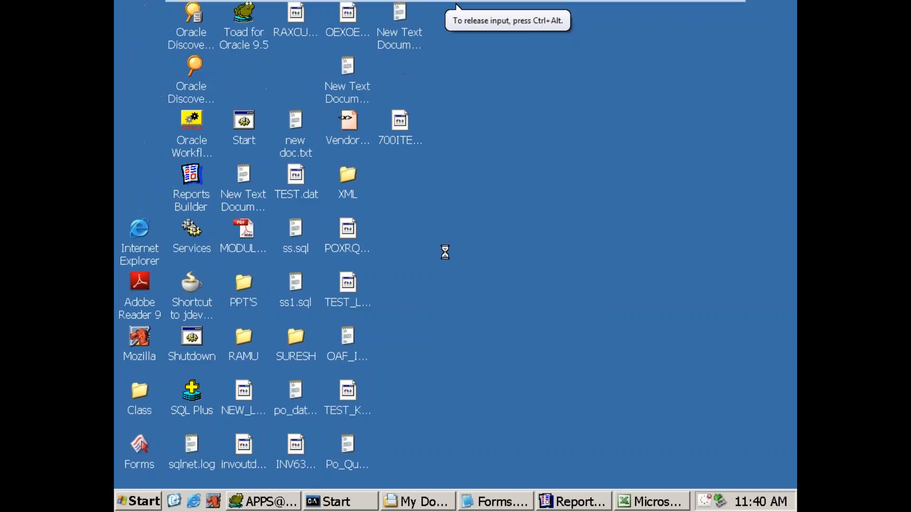
Step: Launch Oracle Workflow Builder from the desktop, maximize it and enlarge the Navigator window to nearly the full workspace height
{"action": "left_click", "coordinate": [194, 121]}
{"action": "right_click", "coordinate": [207, 124]}
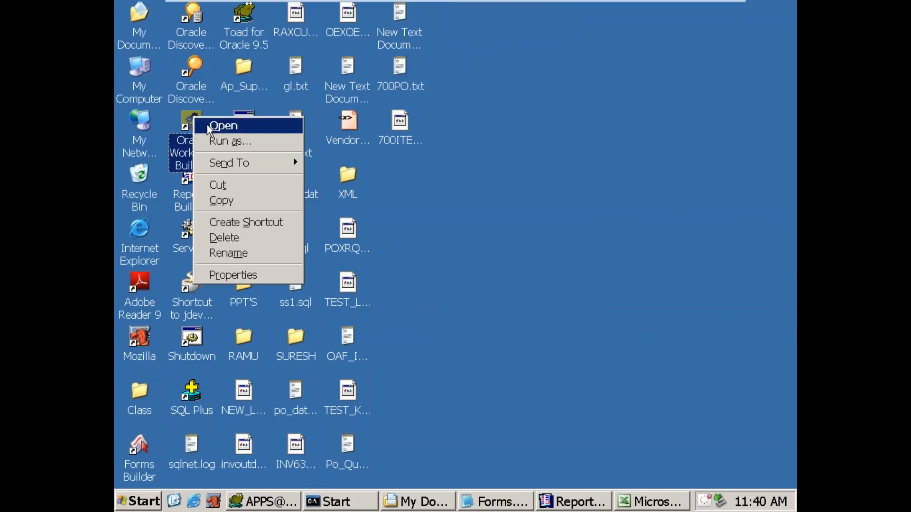
{"action": "left_click", "coordinate": [207, 125]}
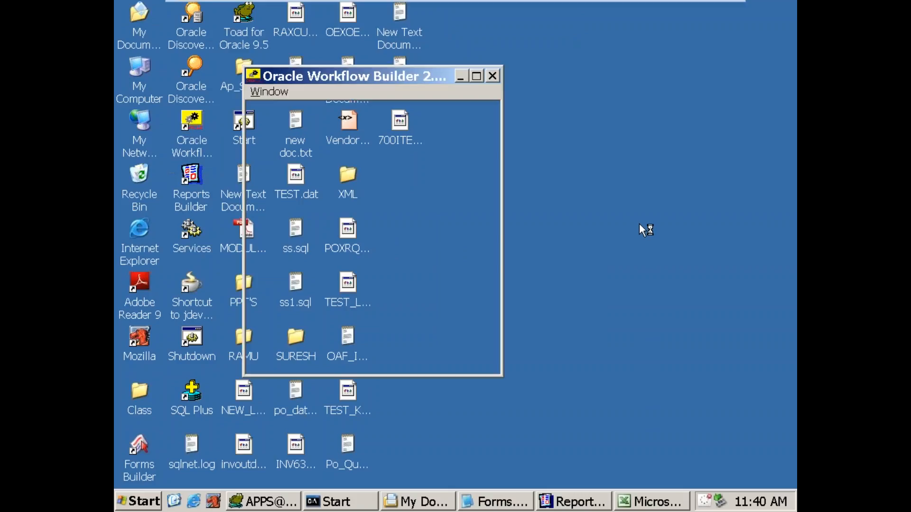
{"action": "left_click", "coordinate": [476, 76]}
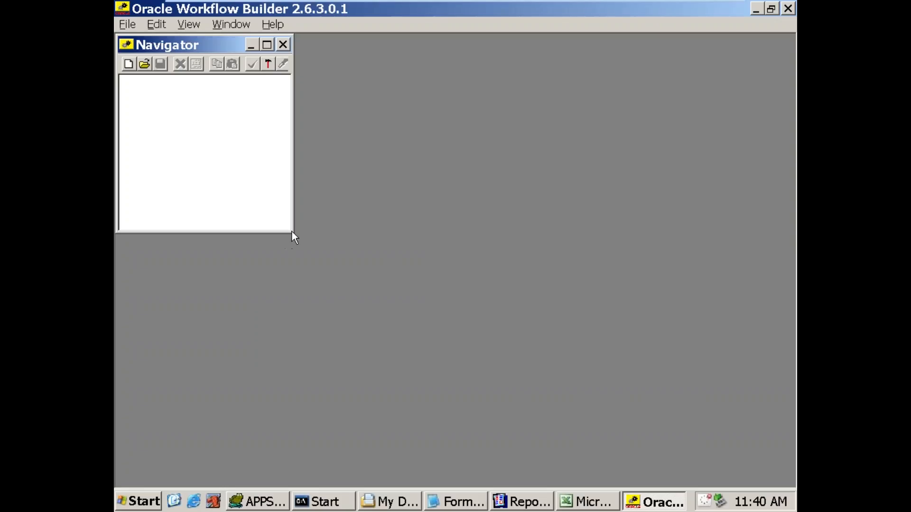
{"action": "left_click_drag", "start_coordinate": [291, 233], "coordinate": [323, 464]}
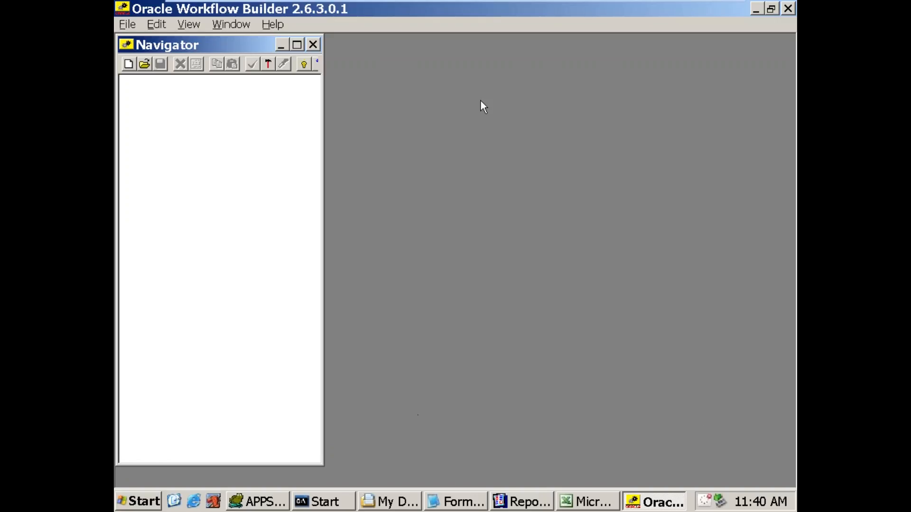
Step: Open the workflow file WFALERT.WFT from the US folder
{"action": "left_click", "coordinate": [128, 25]}
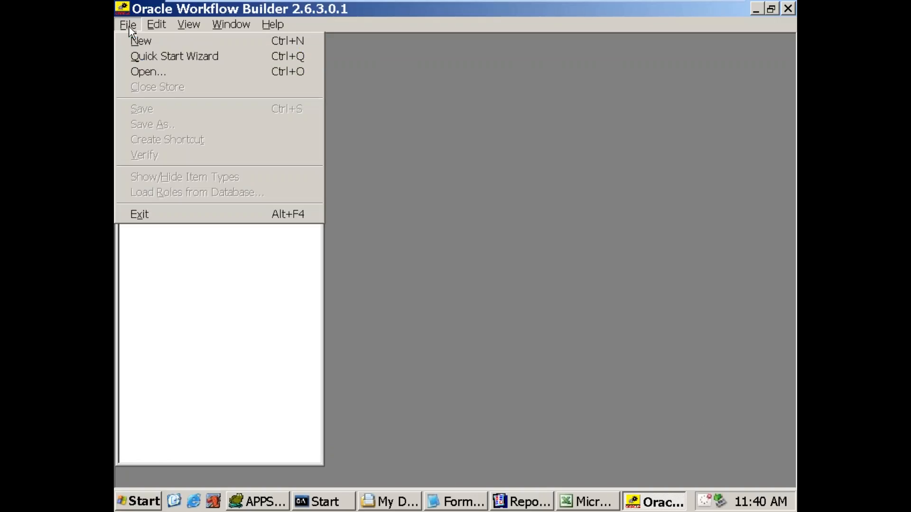
{"action": "left_click", "coordinate": [146, 71]}
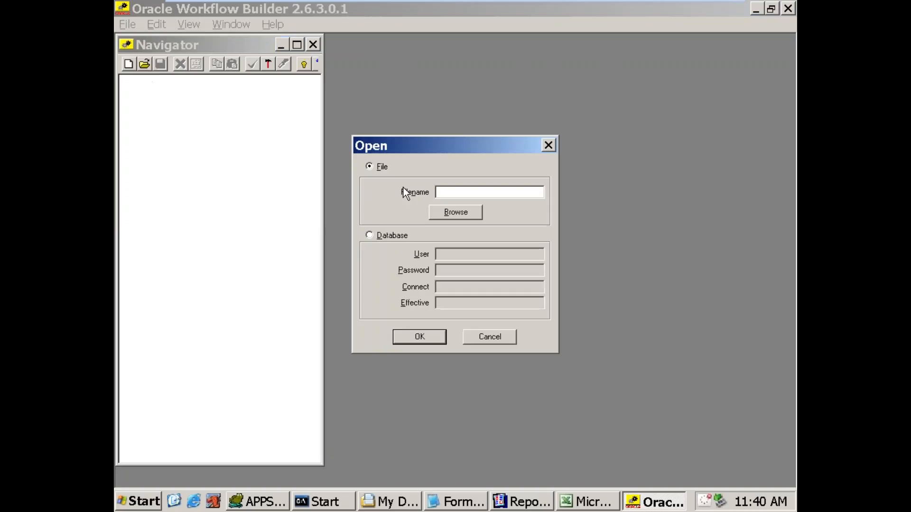
{"action": "left_click", "coordinate": [442, 216]}
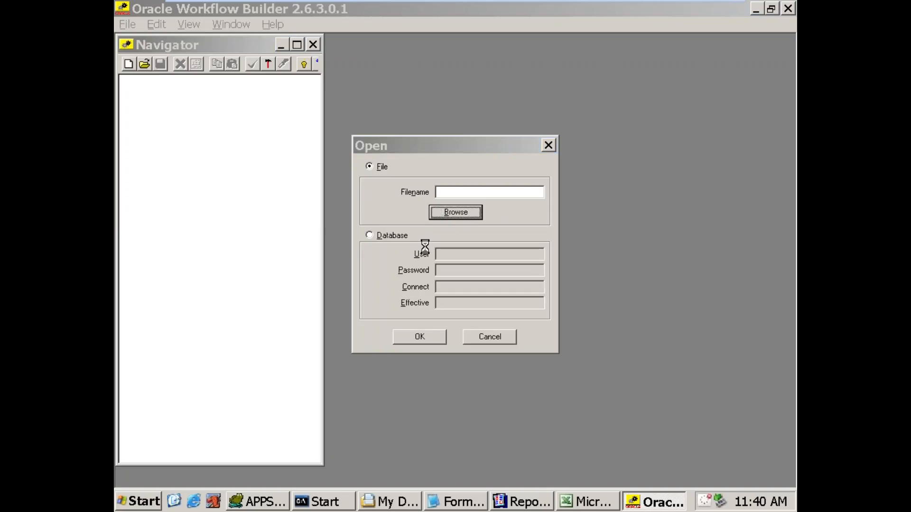
{"action": "left_click", "coordinate": [390, 205]}
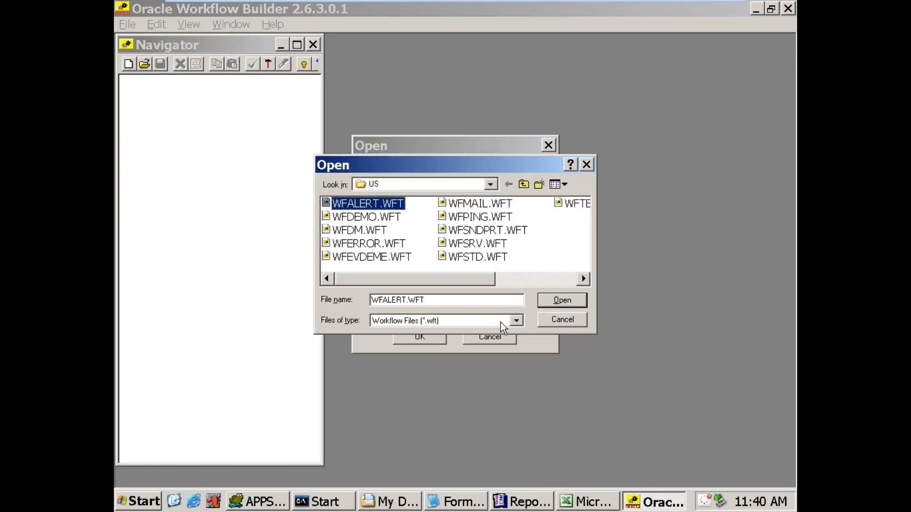
{"action": "left_click", "coordinate": [558, 300]}
{"action": "left_click", "coordinate": [437, 336]}
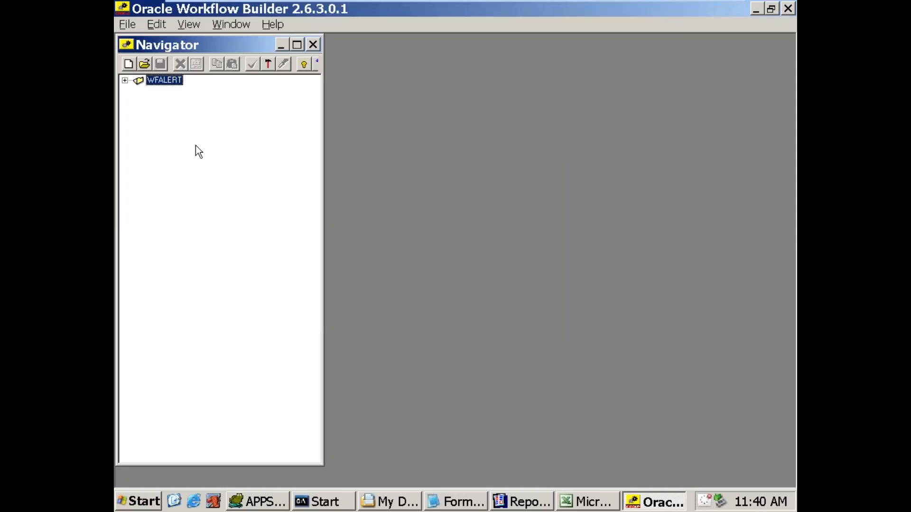
Step: Expand WFALERT down to the Periodic Alert processes, open the Error Check process diagram and place it beside the Navigator
{"action": "left_click", "coordinate": [125, 81]}
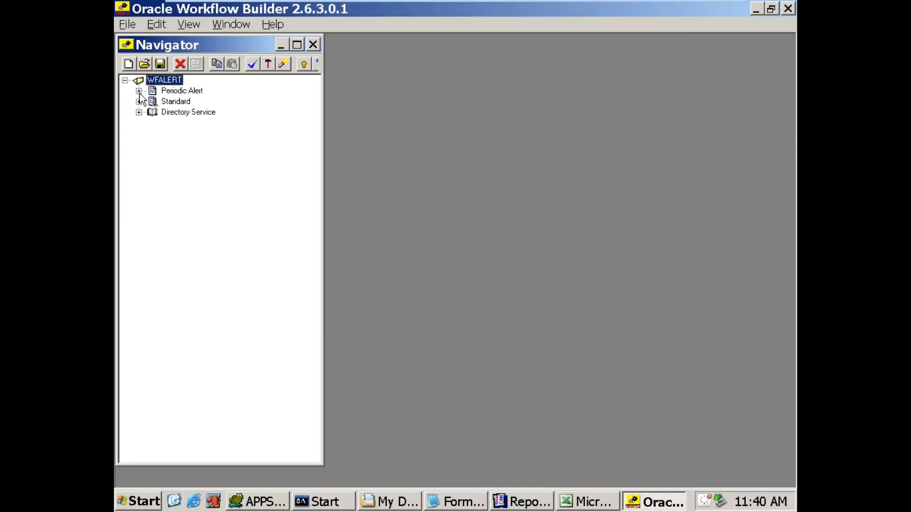
{"action": "left_click", "coordinate": [139, 91]}
{"action": "left_click", "coordinate": [153, 112]}
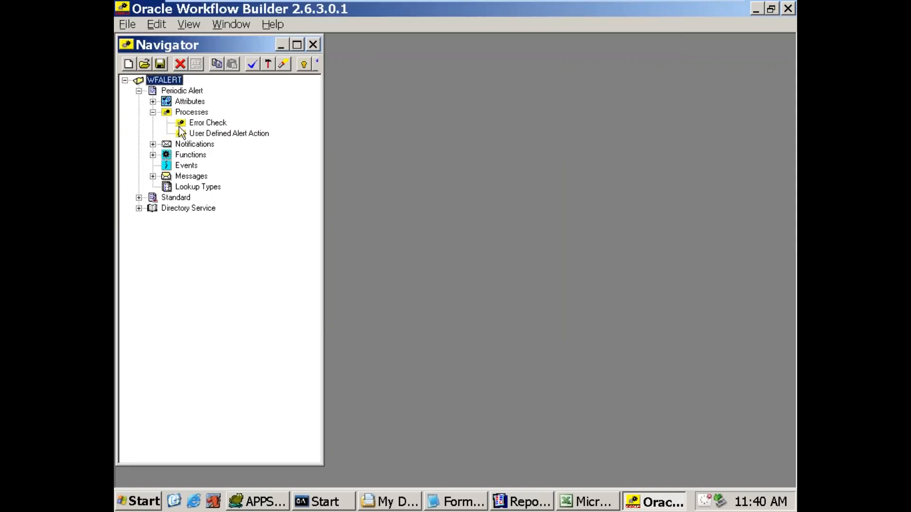
{"action": "left_click", "coordinate": [181, 126]}
{"action": "double_click", "coordinate": [182, 126]}
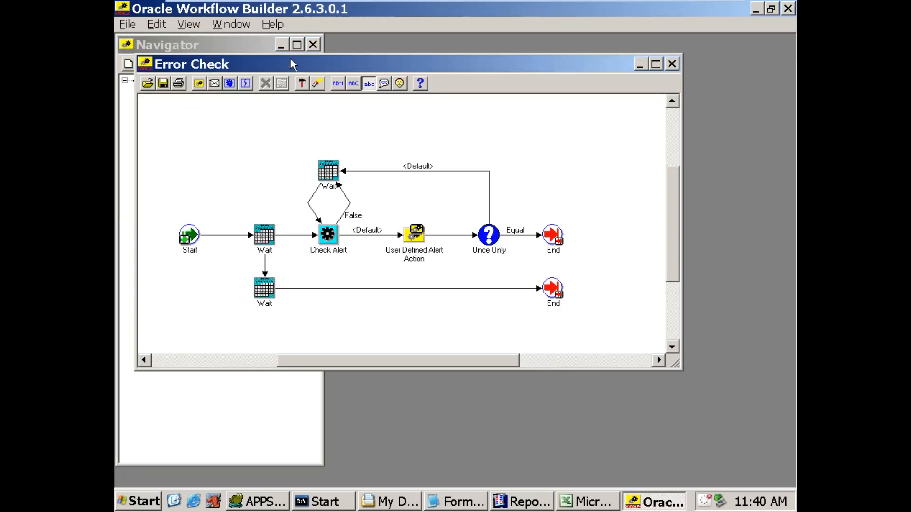
{"action": "left_click_drag", "start_coordinate": [291, 67], "coordinate": [481, 53]}
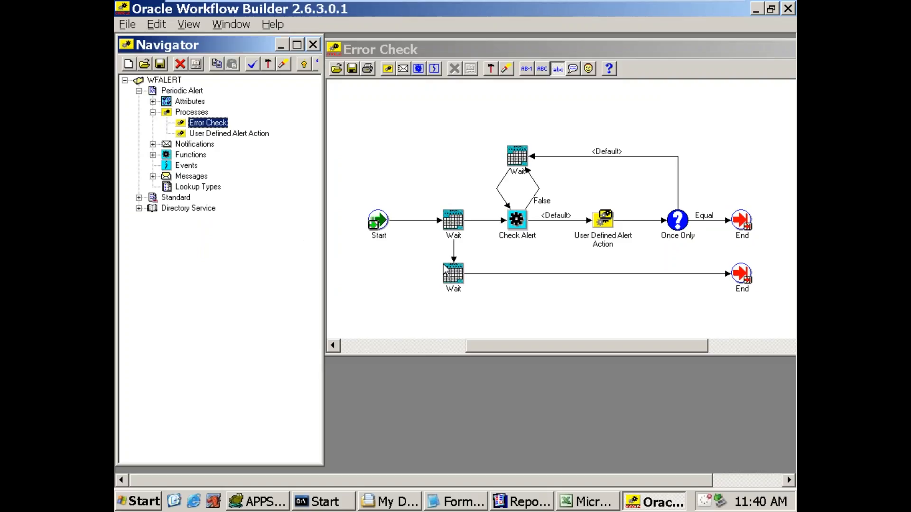
{"action": "mouse_move", "coordinate": [444, 267]}
{"action": "left_click", "coordinate": [513, 52]}
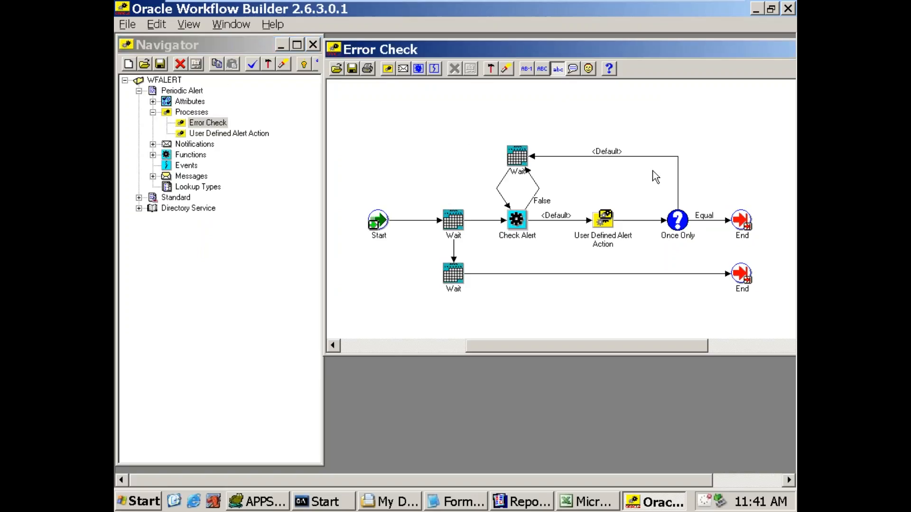
{"action": "left_click", "coordinate": [242, 48]}
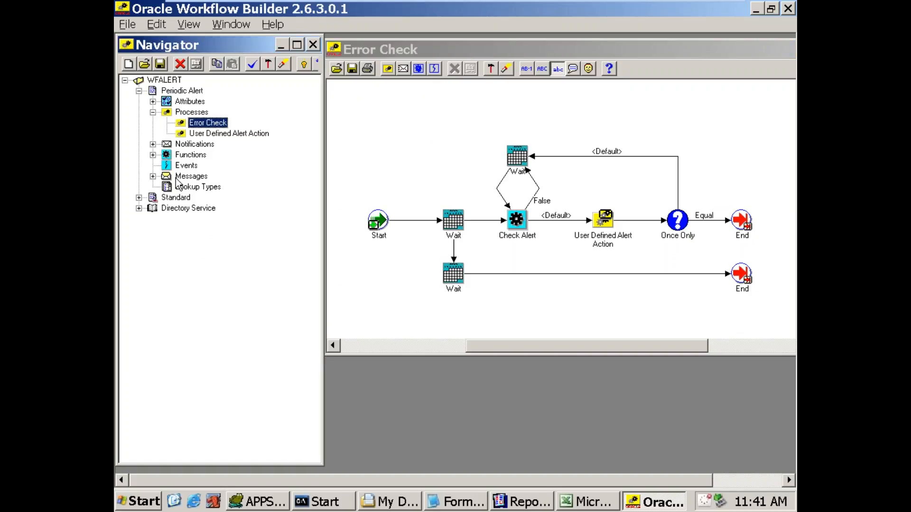
{"action": "left_click", "coordinate": [453, 49]}
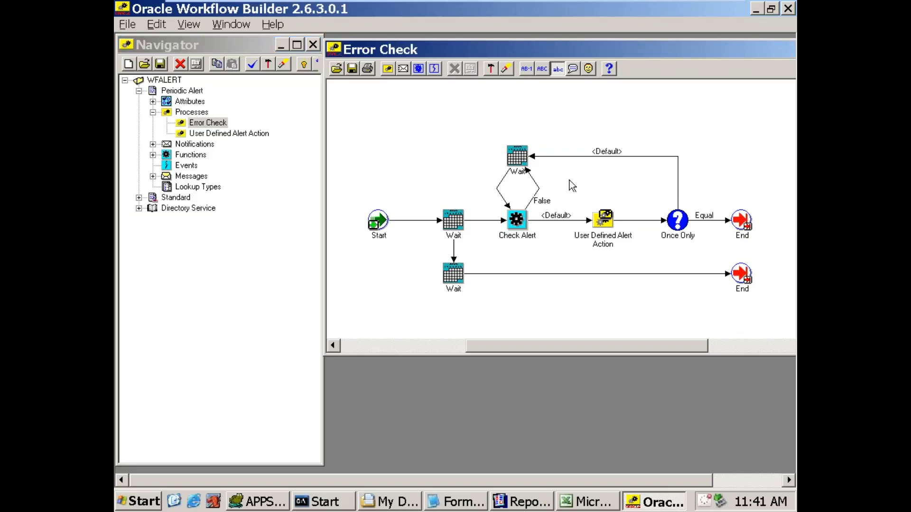
Step: Examine the properties of the Wait node above Check Alert, especially its function name, and close them without changes
{"action": "double_click", "coordinate": [522, 162]}
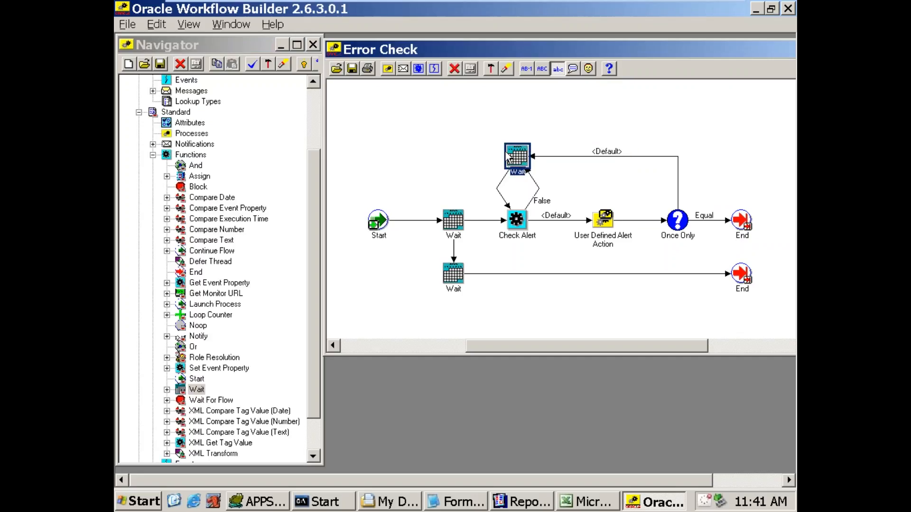
{"action": "mouse_move", "coordinate": [519, 164]}
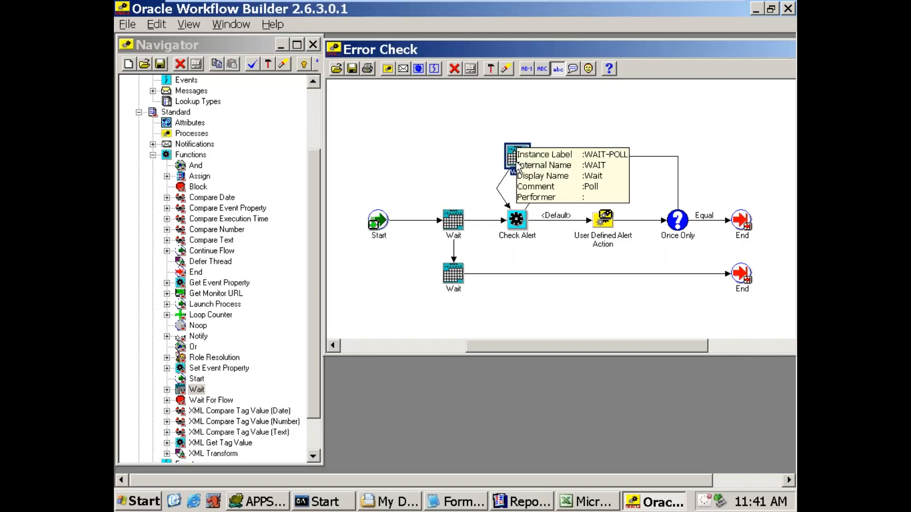
{"action": "double_click", "coordinate": [517, 163]}
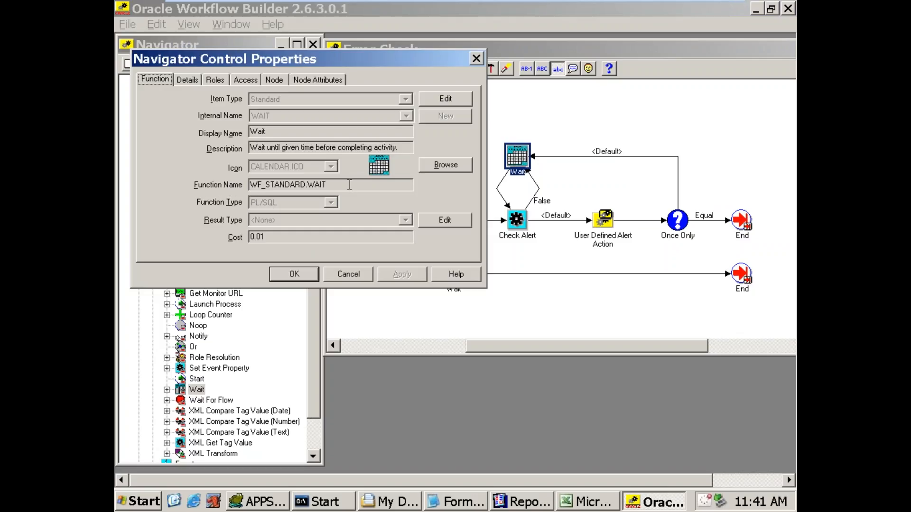
{"action": "left_click_drag", "start_coordinate": [333, 185], "coordinate": [247, 185]}
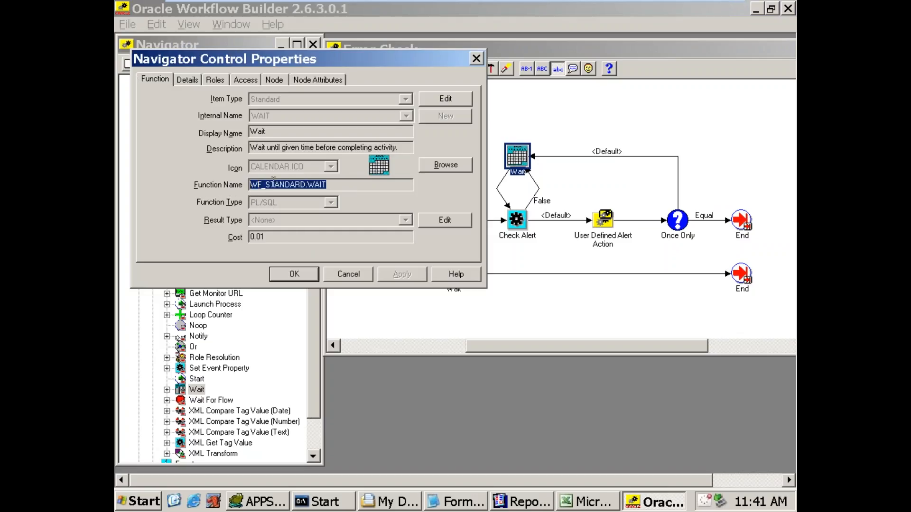
{"action": "left_click", "coordinate": [280, 184]}
{"action": "left_click_drag", "start_coordinate": [302, 184], "coordinate": [340, 187]}
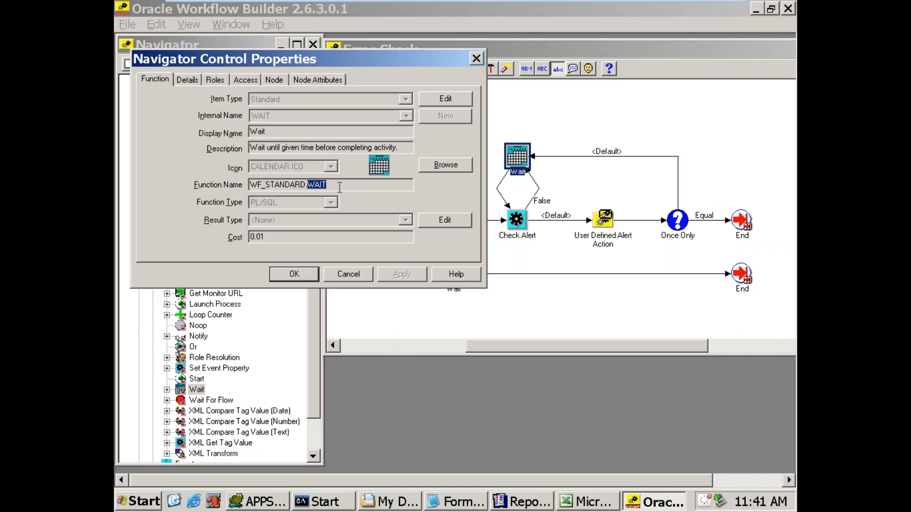
{"action": "left_click", "coordinate": [369, 277]}
Step: Collapse the Standard item type in the Navigator and delete it from WFALERT
{"action": "left_click_drag", "start_coordinate": [315, 279], "coordinate": [309, 196]}
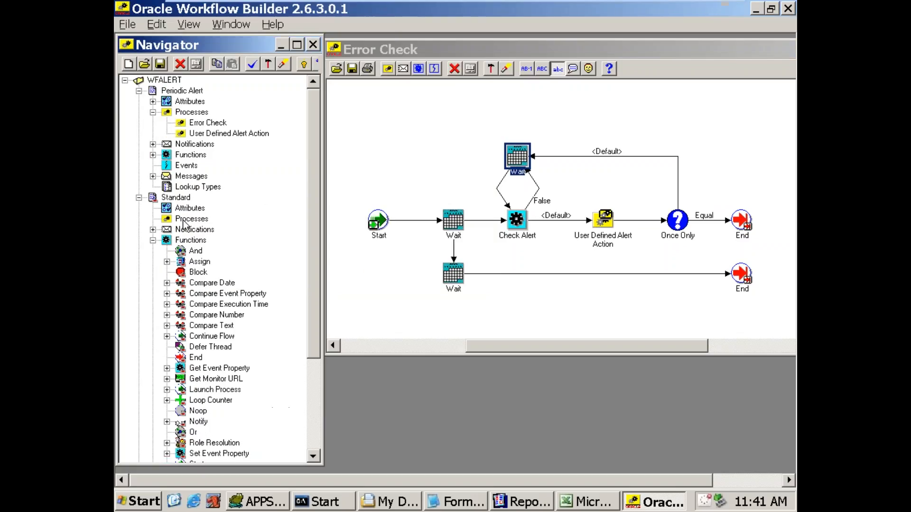
{"action": "left_click", "coordinate": [138, 198]}
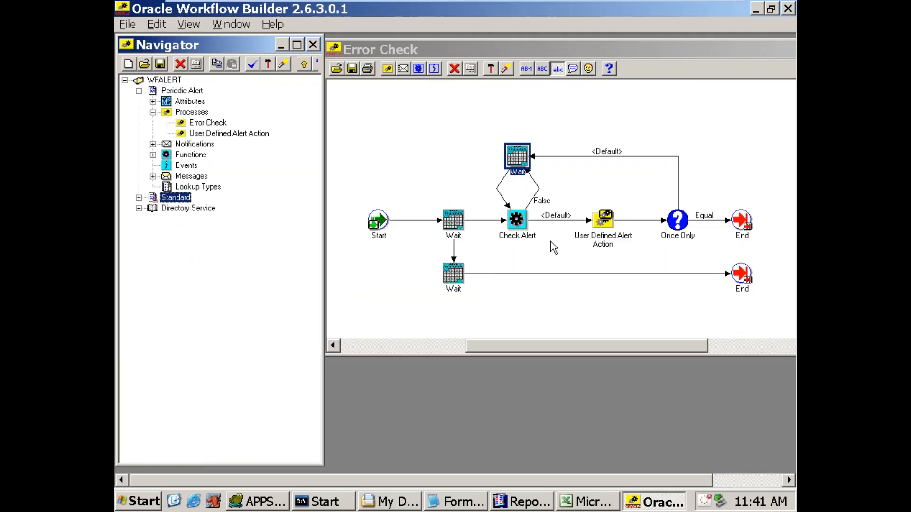
{"action": "left_click", "coordinate": [643, 145]}
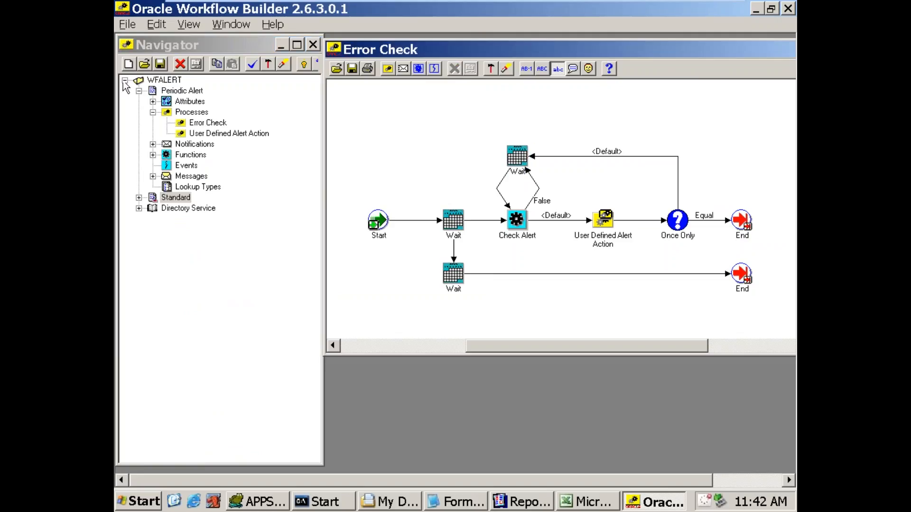
{"action": "left_click", "coordinate": [180, 63]}
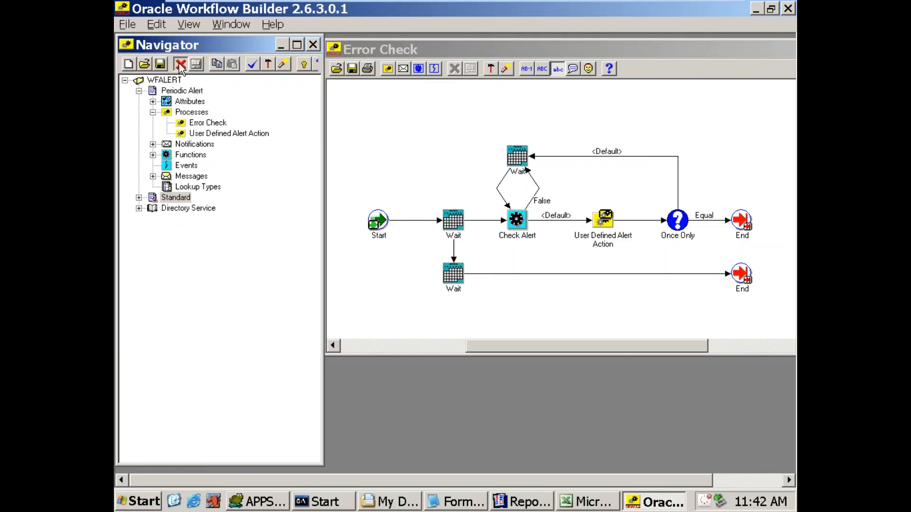
{"action": "left_click", "coordinate": [458, 343]}
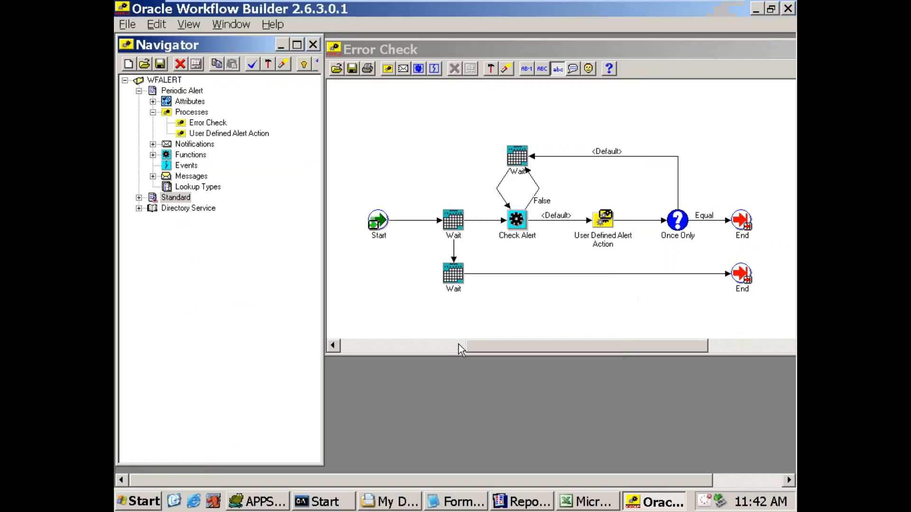
Step: Close the WFALERT store without saving changes and return to the Excel notes, selecting cell D40
{"action": "left_click", "coordinate": [128, 24]}
{"action": "left_click", "coordinate": [147, 88]}
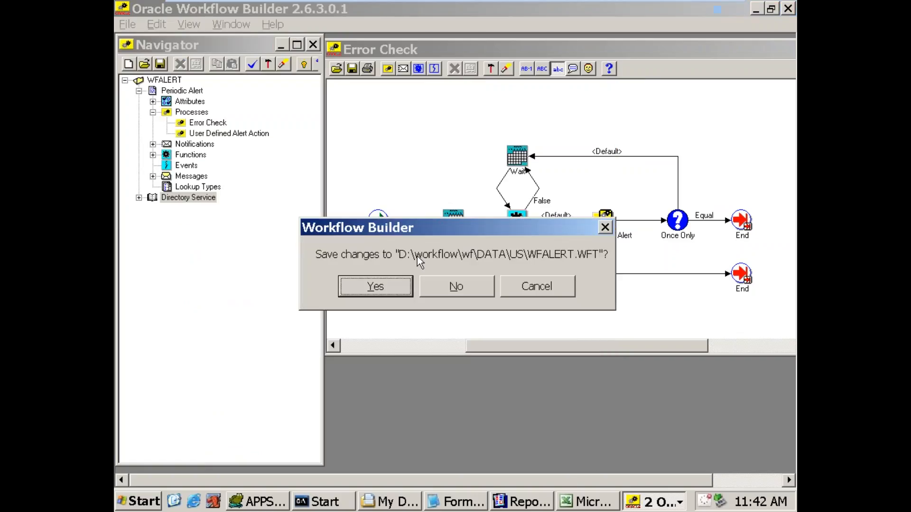
{"action": "left_click", "coordinate": [456, 286]}
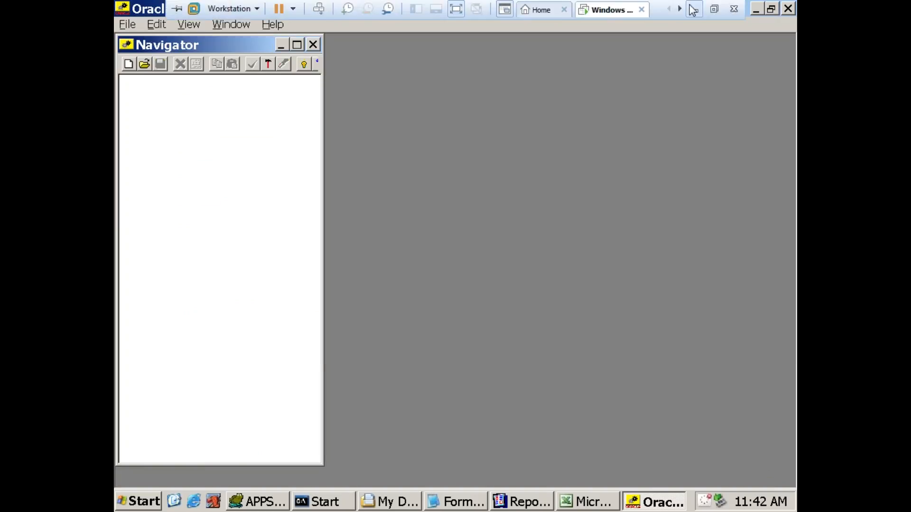
{"action": "left_click", "coordinate": [692, 4]}
{"action": "left_click", "coordinate": [525, 138]}
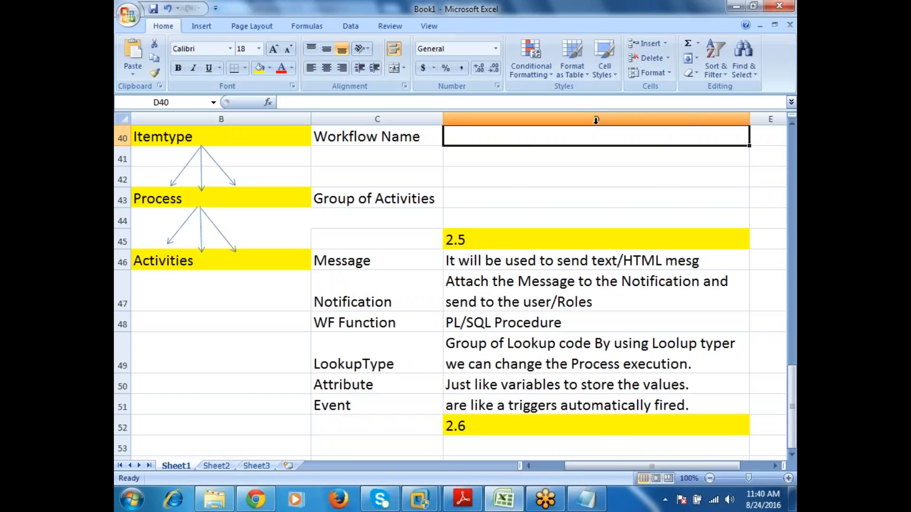
Step: Enter ".wft file (or) Database" in cell D40 beside Workflow Name
{"action": "type", "text": ".wft"}
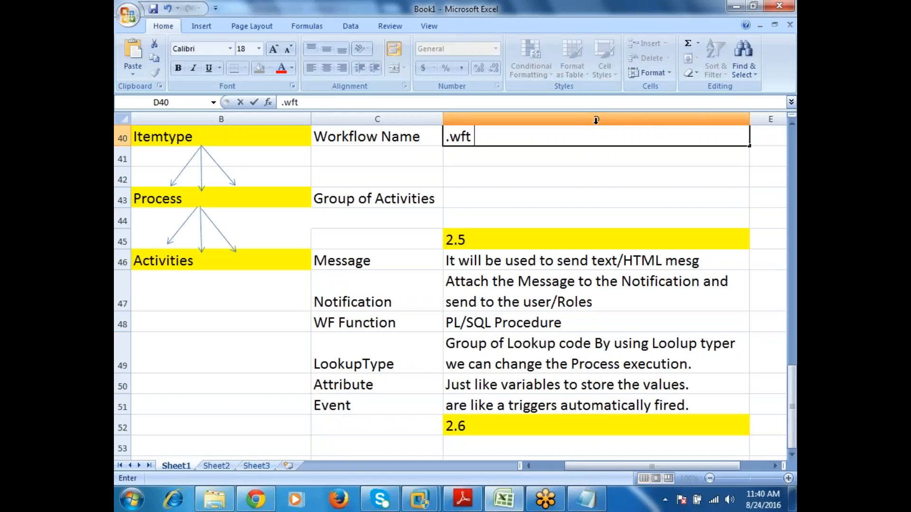
{"action": "type", "text": " file (or) Datab"}
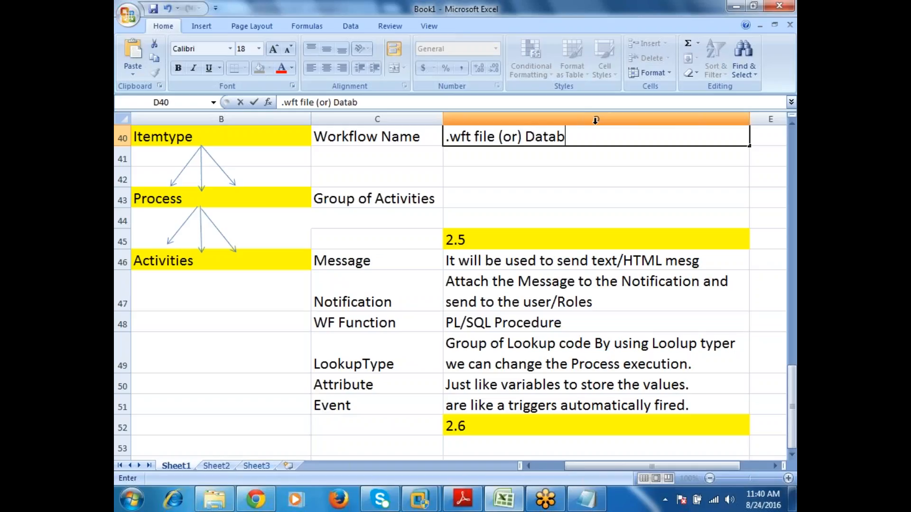
{"action": "type", "text": "ase"}
{"action": "key", "text": "Return"}
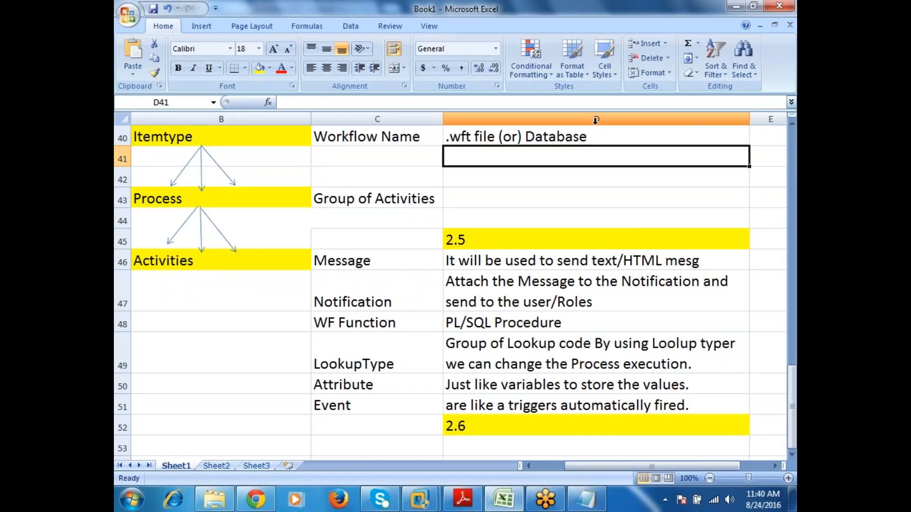
Step: Enter the note "Any PL/SQL environment or Application we can execute." in cell D41
{"action": "type", "text": "Any"}
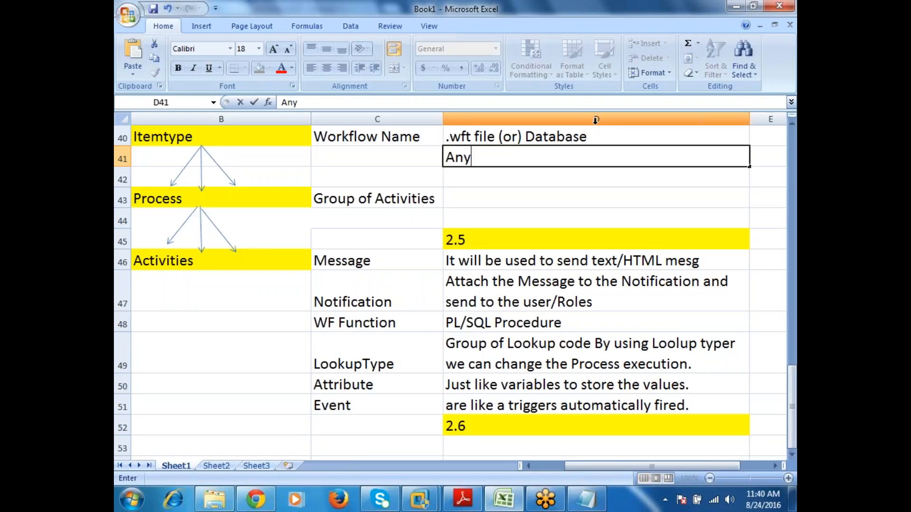
{"action": "type", "text": " PL/S"}
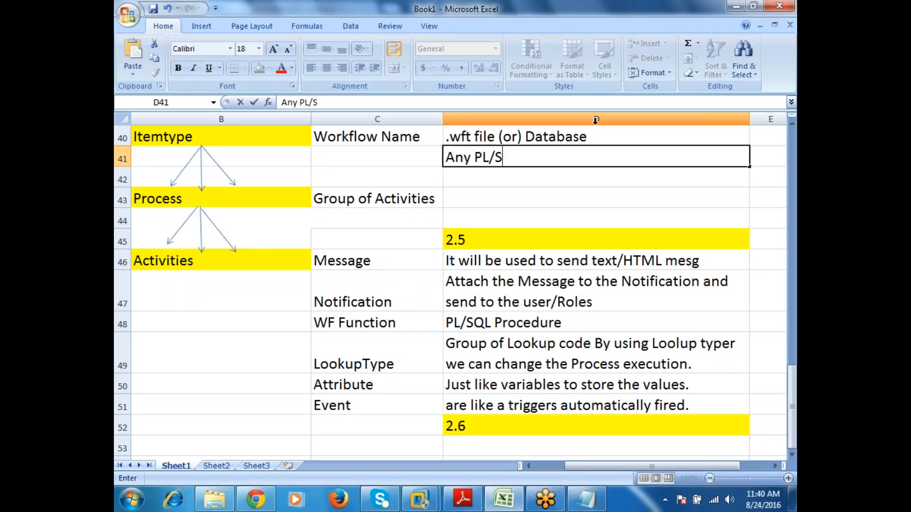
{"action": "type", "text": "QL envir"}
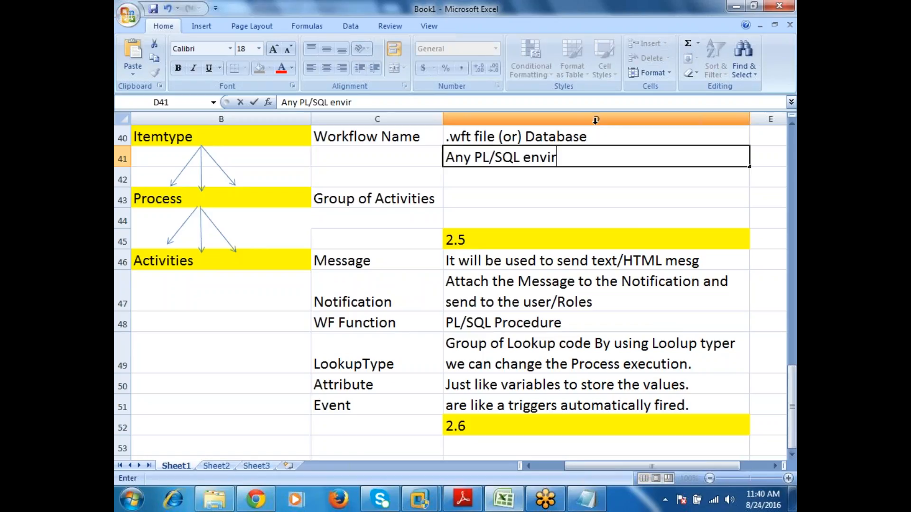
{"action": "type", "text": "onment o"}
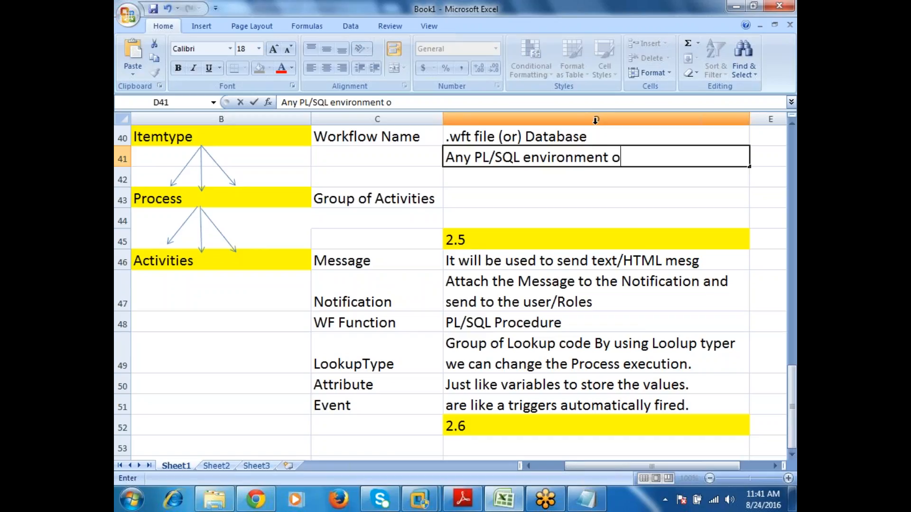
{"action": "type", "text": "r Appli"}
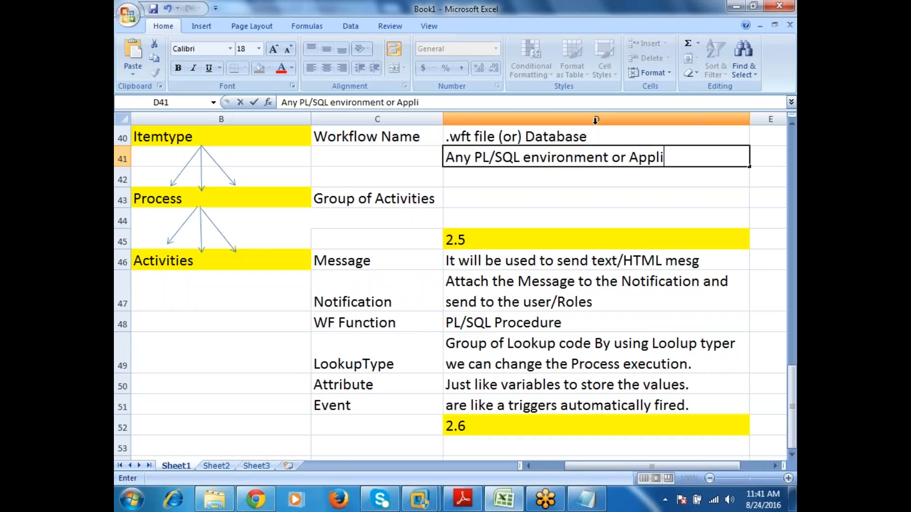
{"action": "type", "text": "cation w"}
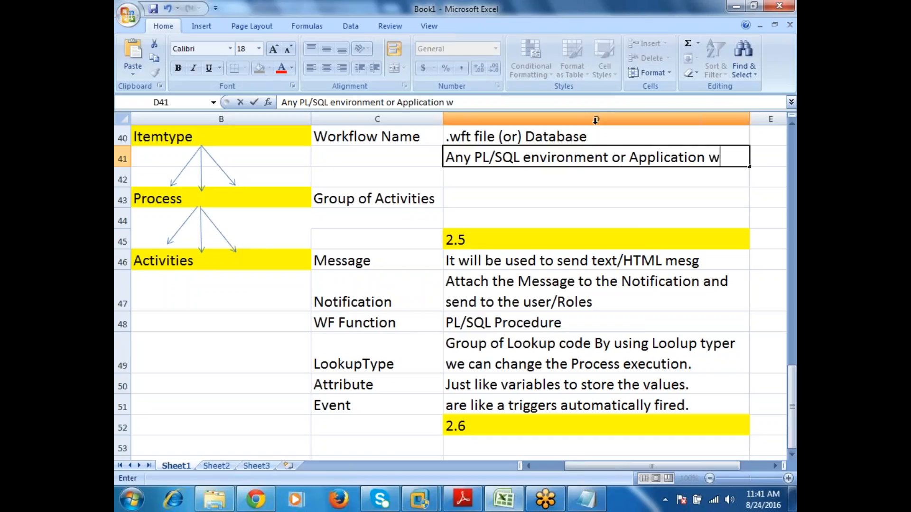
{"action": "type", "text": "e can"}
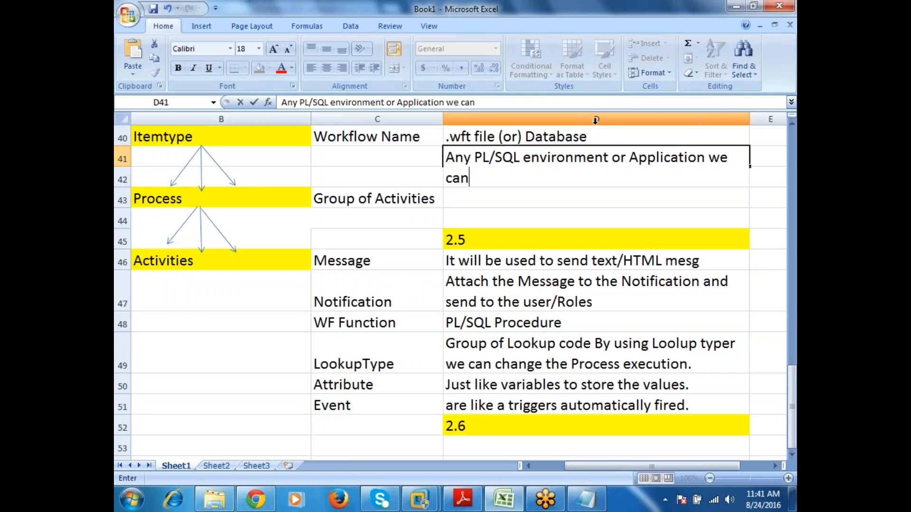
{"action": "type", "text": " execute."}
{"action": "key", "text": "Return"}
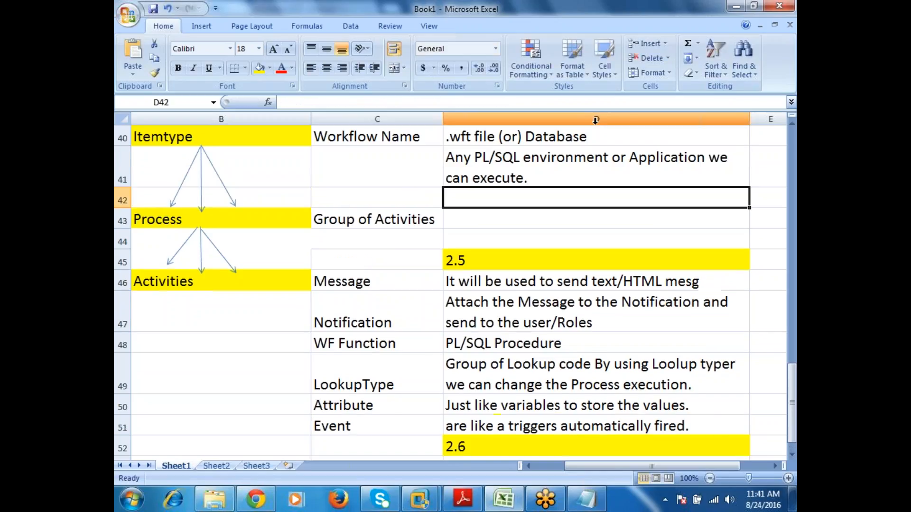
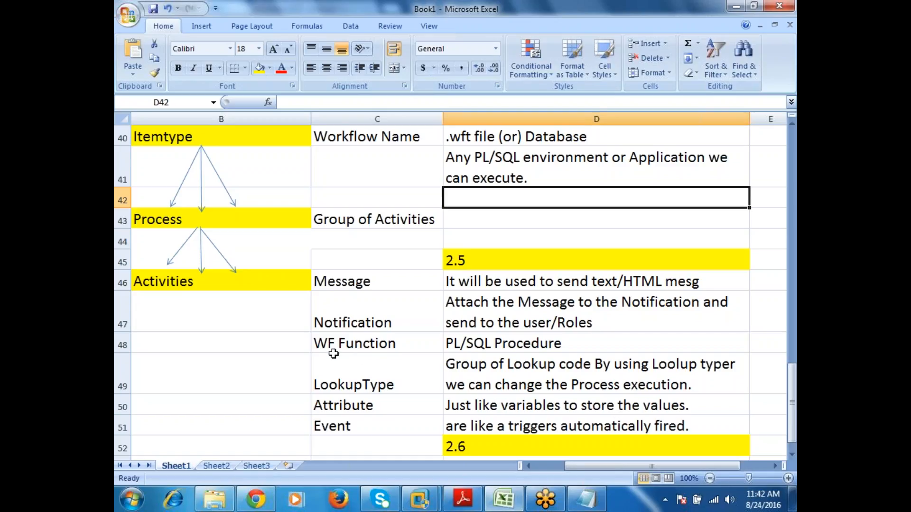
Step: List the sample flow Start, Notification and end in cells B58 to B60, with 701USER beside Notification in C59
{"action": "scroll", "coordinate": [315, 378], "scroll_direction": "down", "scroll_amount": 5}
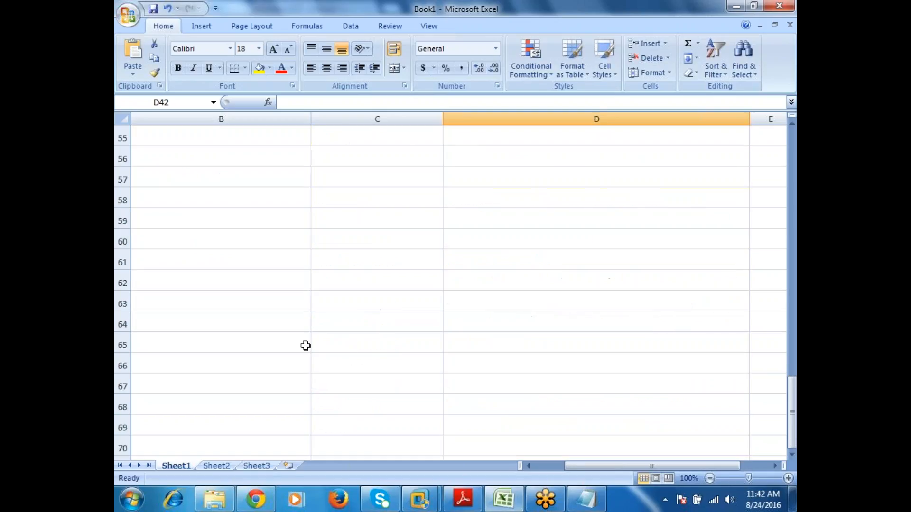
{"action": "left_click", "coordinate": [239, 196]}
{"action": "type", "text": "Start"}
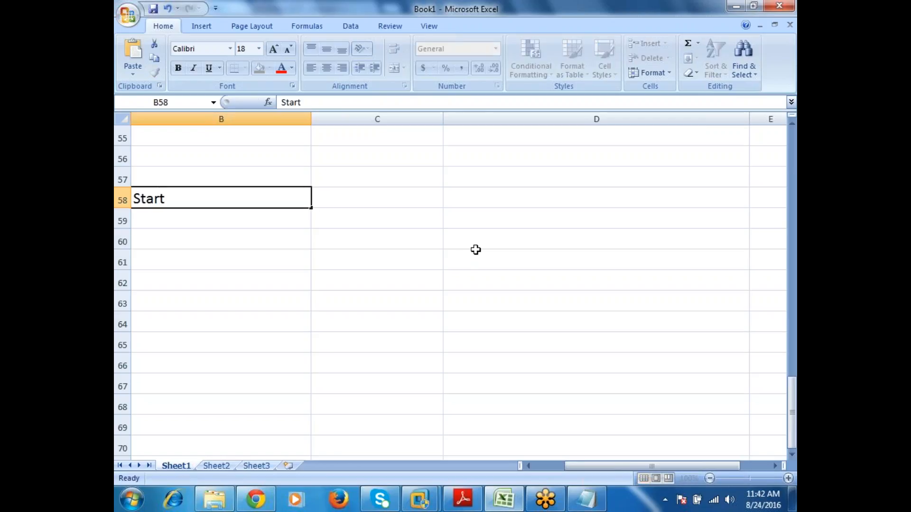
{"action": "key", "text": "Return"}
{"action": "type", "text": "N"}
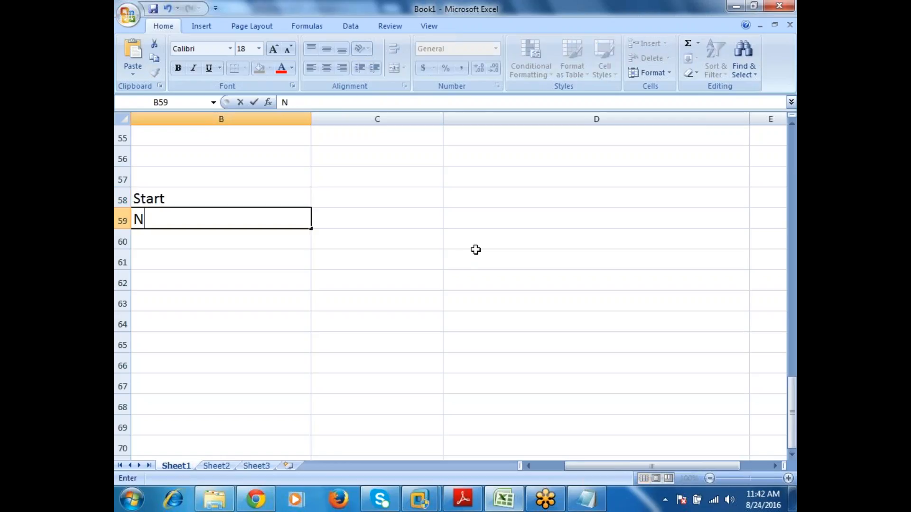
{"action": "type", "text": "otification"}
{"action": "key", "text": "Tab"}
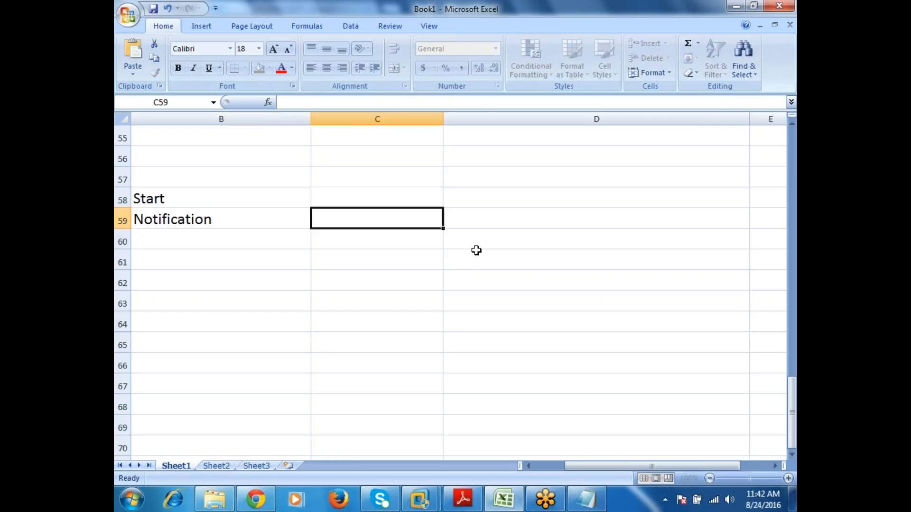
{"action": "type", "text": "70"}
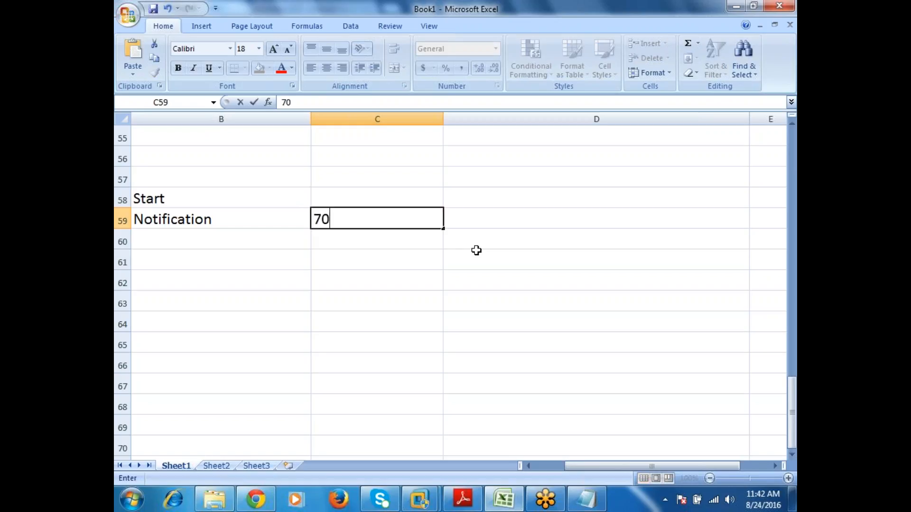
{"action": "type", "text": "1USER"}
{"action": "key", "text": "Return"}
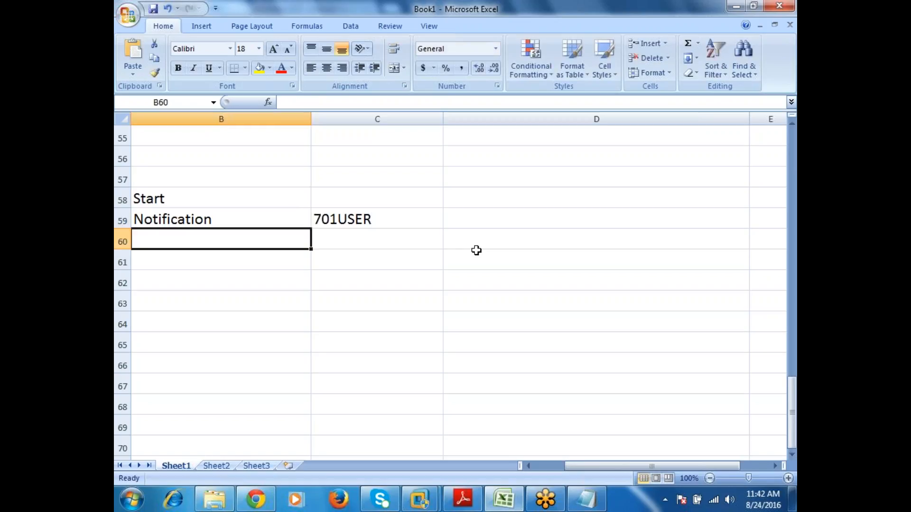
{"action": "type", "text": "end"}
{"action": "key", "text": "Return"}
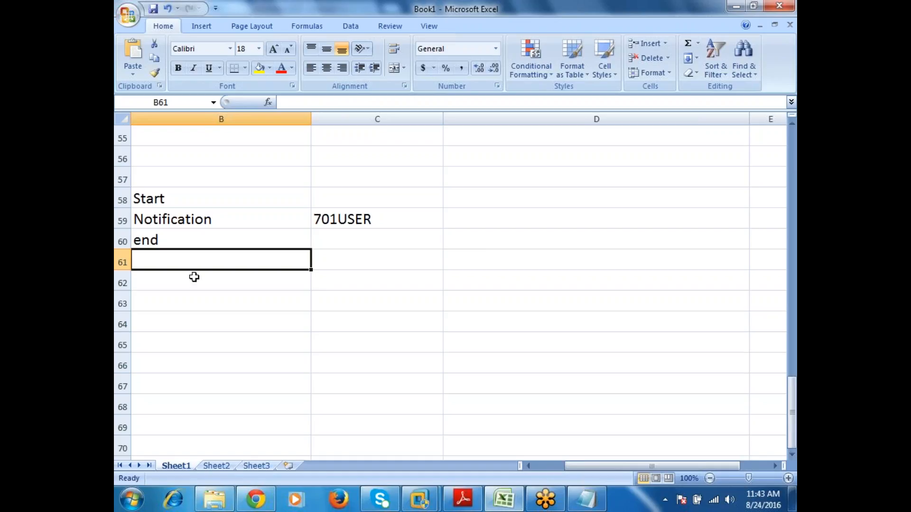
Step: Enter the required components "1)Message" and "2)Notification" in cells D59 and D60
{"action": "left_click", "coordinate": [238, 226]}
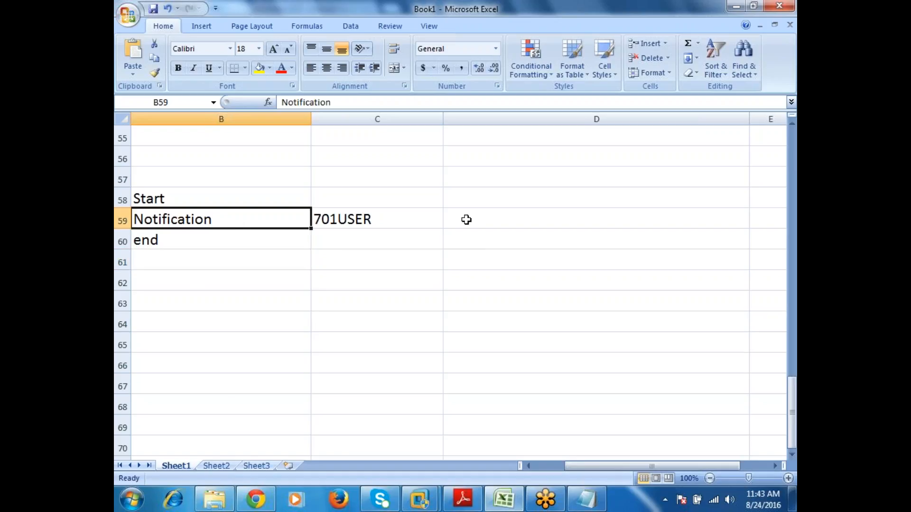
{"action": "left_click", "coordinate": [490, 217]}
{"action": "type", "text": "1)"}
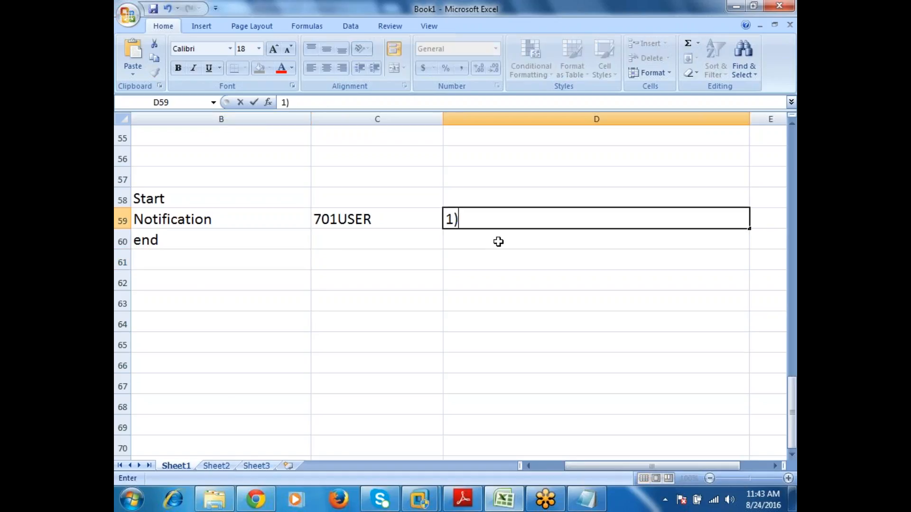
{"action": "type", "text": "Message"}
{"action": "key", "text": "Return"}
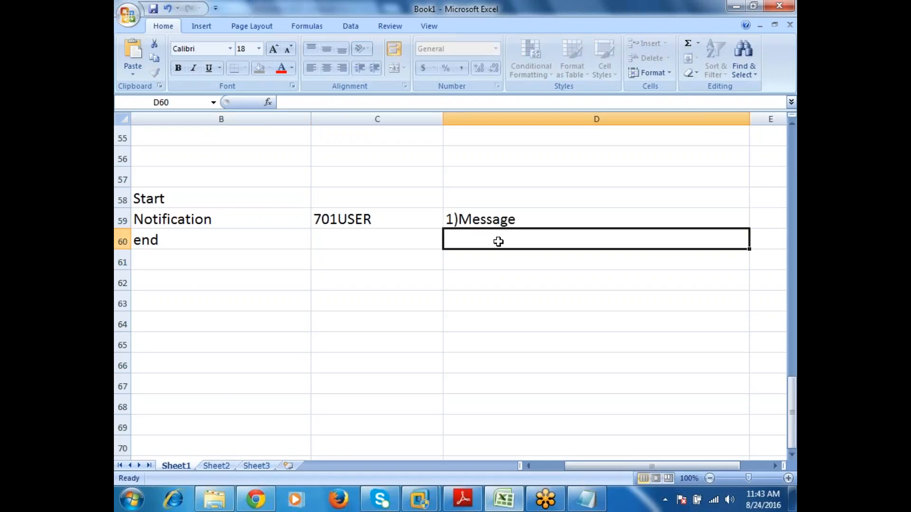
{"action": "type", "text": "2)"}
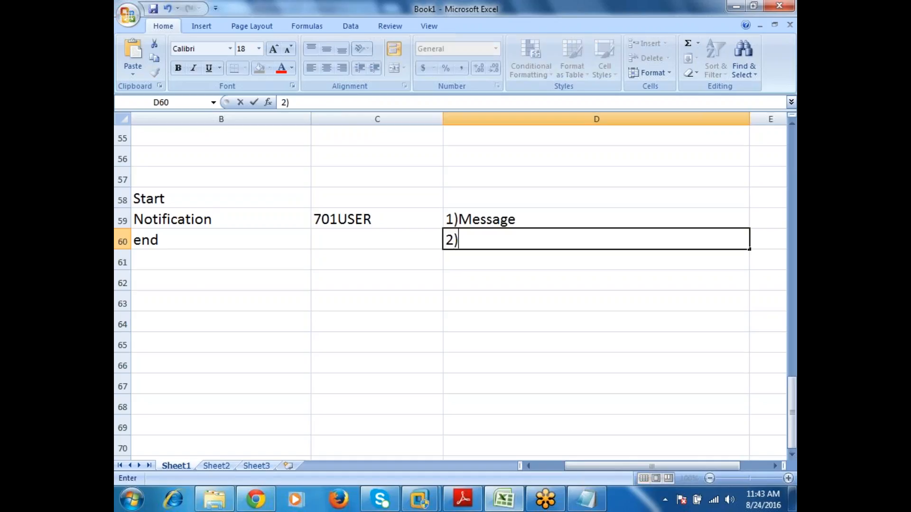
{"action": "type", "text": "Notification"}
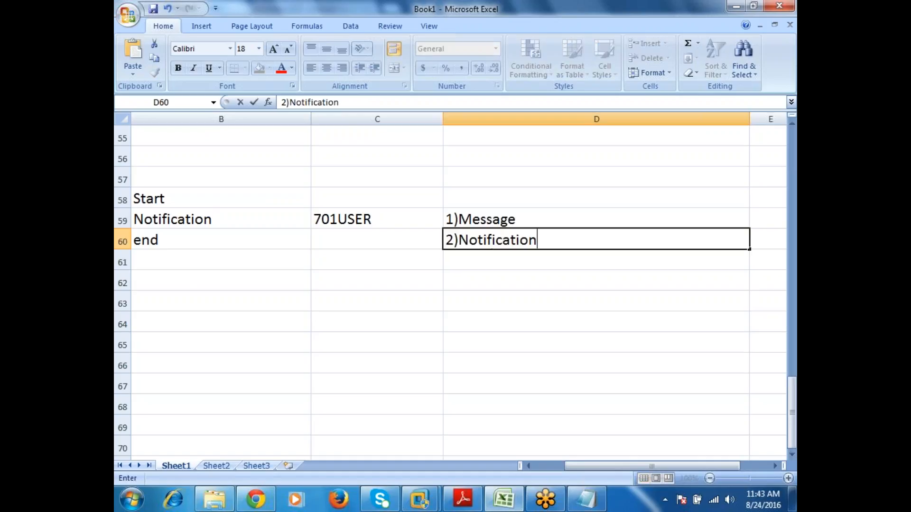
{"action": "key", "text": "Return"}
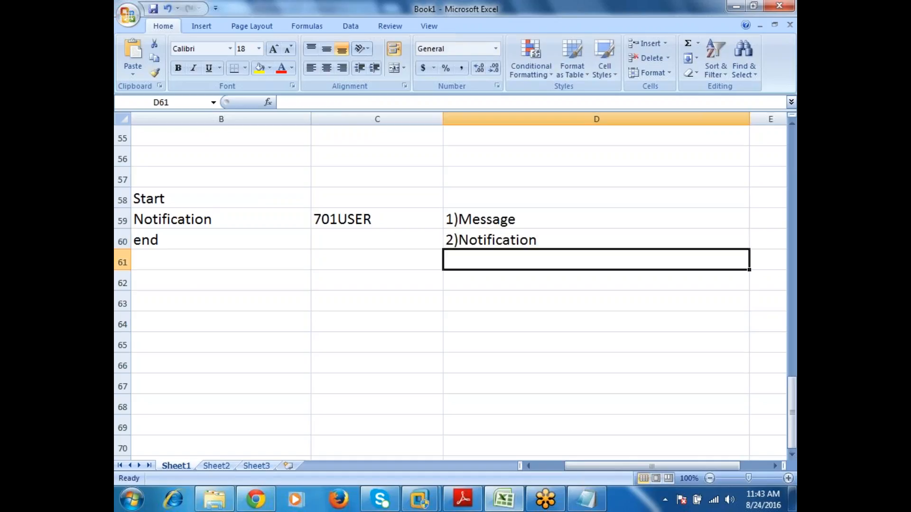
Step: Enter "Manuvally" with a capital M in cell B63, below the sample flow
{"action": "left_click", "coordinate": [204, 200]}
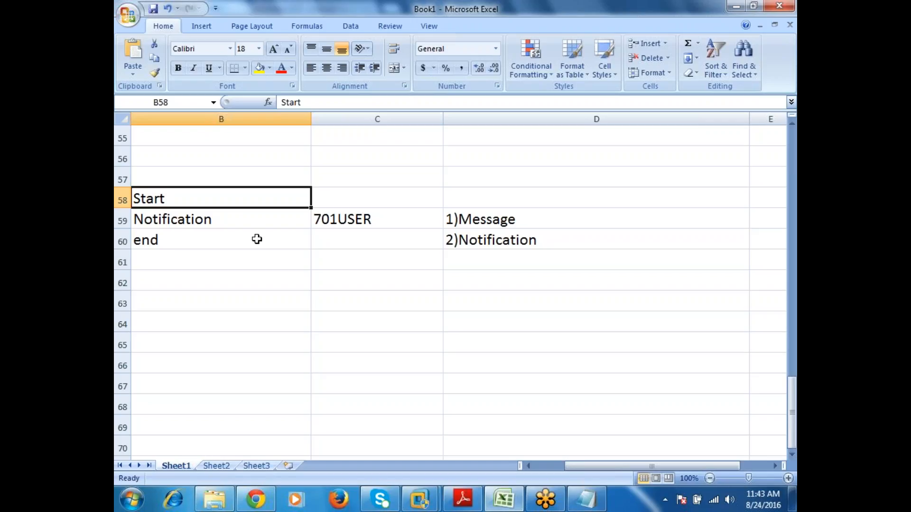
{"action": "key", "text": "Down"}
{"action": "key", "text": "Down"}
{"action": "key", "text": "Down"}
{"action": "key", "text": "Down"}
{"action": "key", "text": "Down"}
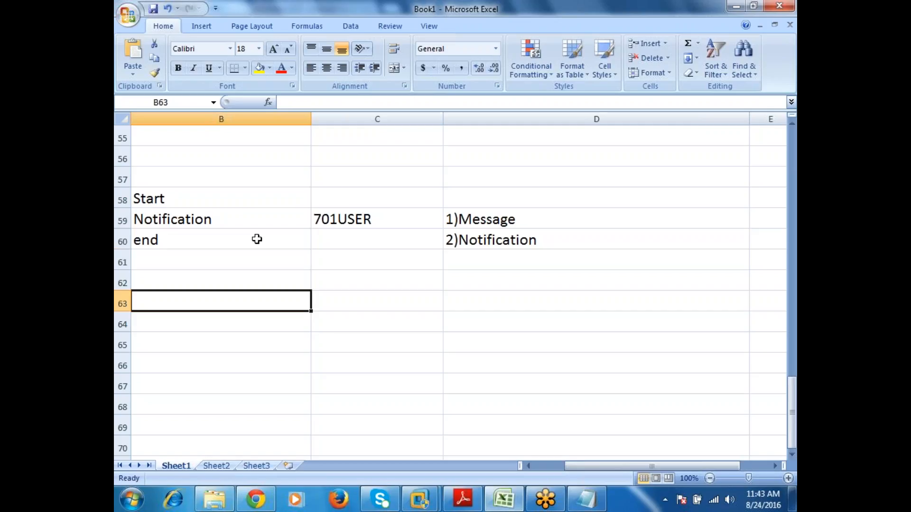
{"action": "type", "text": "manuvally"}
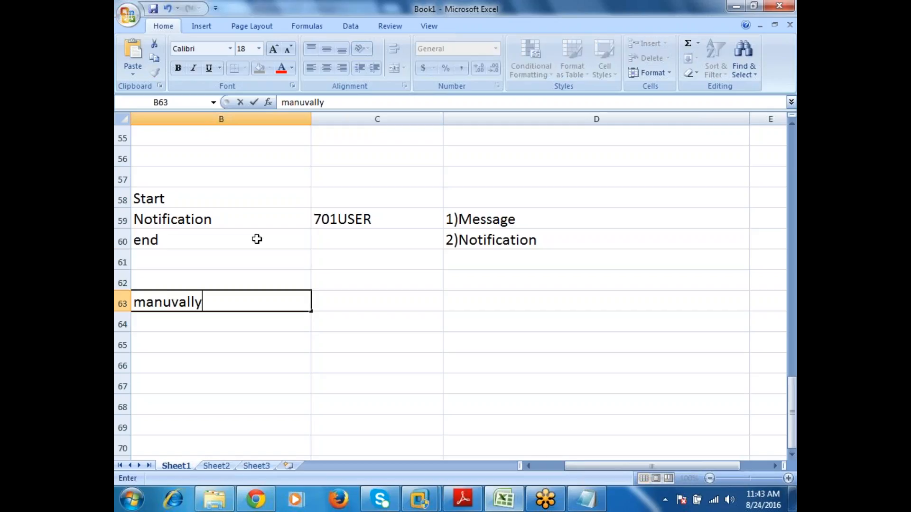
{"action": "key", "text": "F2"}
{"action": "key", "text": "Home"}
{"action": "key", "text": "Delete"}
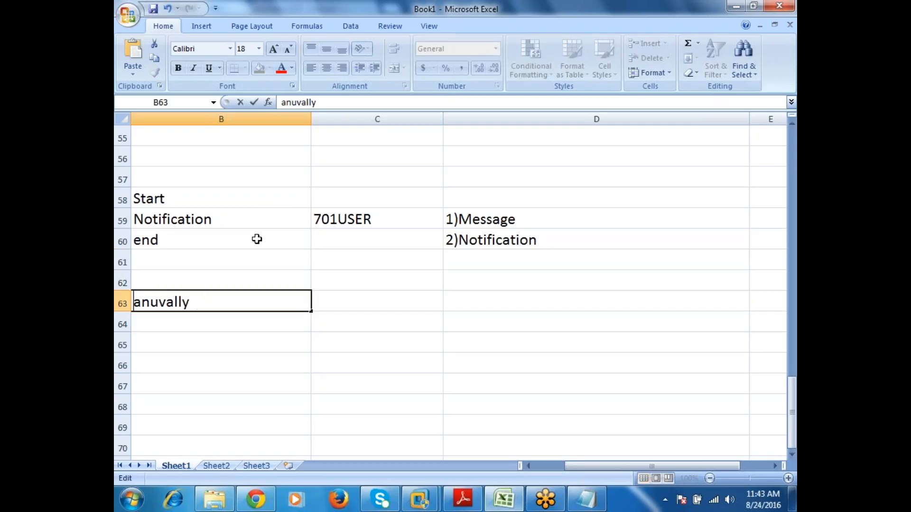
{"action": "type", "text": "M"}
{"action": "key", "text": "Return"}
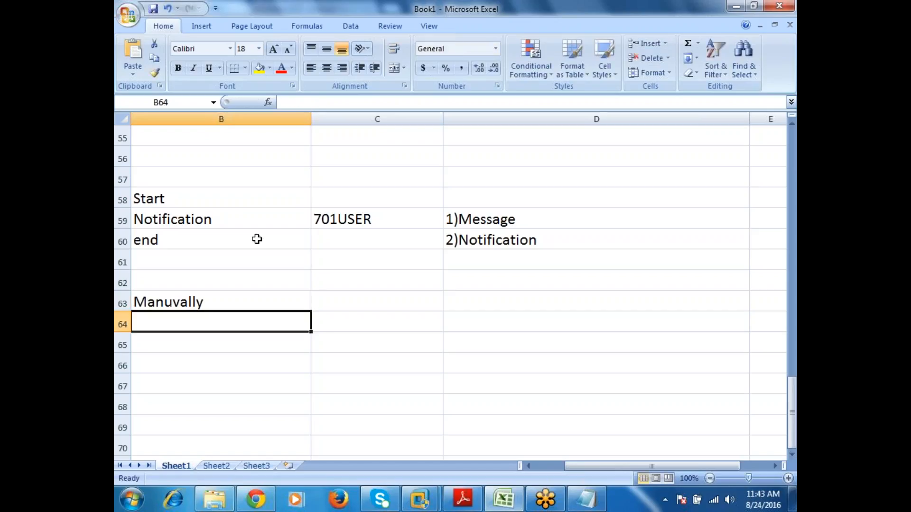
Step: Enter "Programatically" in cell B64, below the Manuvally entry
{"action": "type", "text": "Programati"}
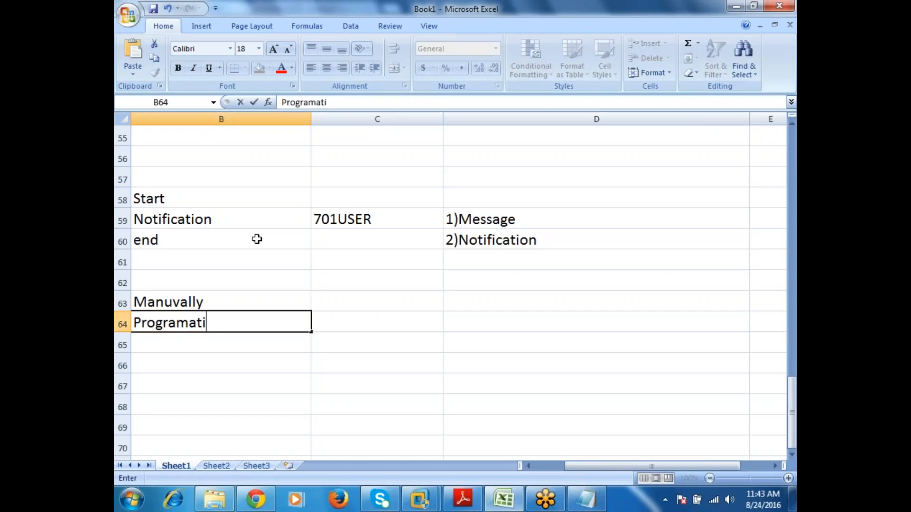
{"action": "type", "text": "cally"}
{"action": "key", "text": "Return"}
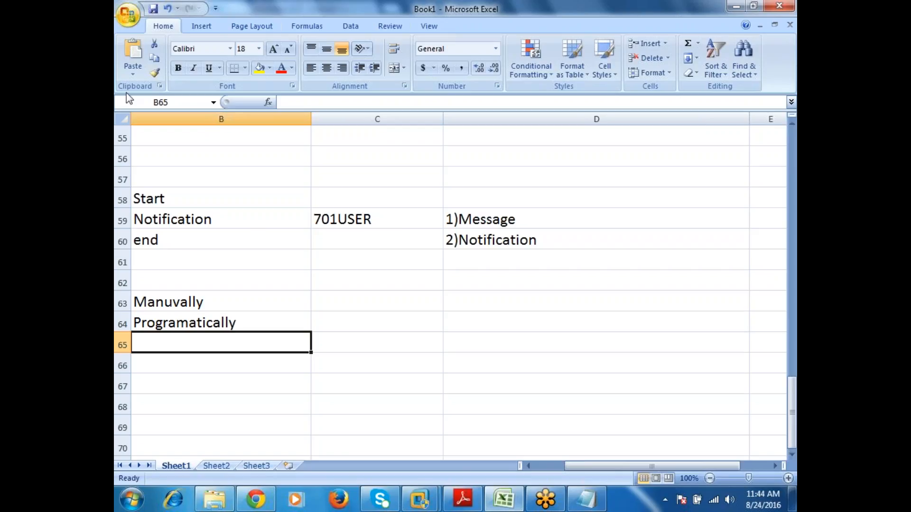
{"action": "left_click", "coordinate": [247, 308]}
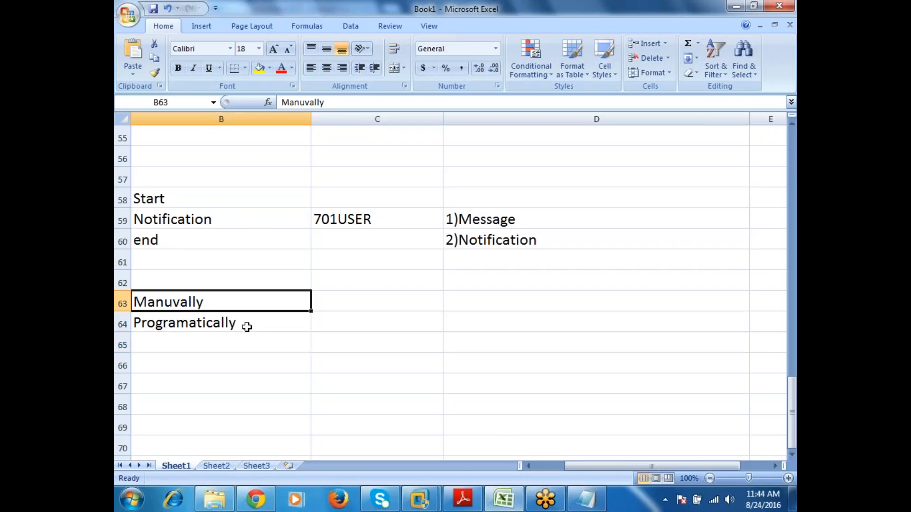
{"action": "left_click", "coordinate": [247, 327]}
Step: Switch to the Windows Server 2003 virtual machine and exit Oracle Workflow Builder
{"action": "mouse_move", "coordinate": [420, 498]}
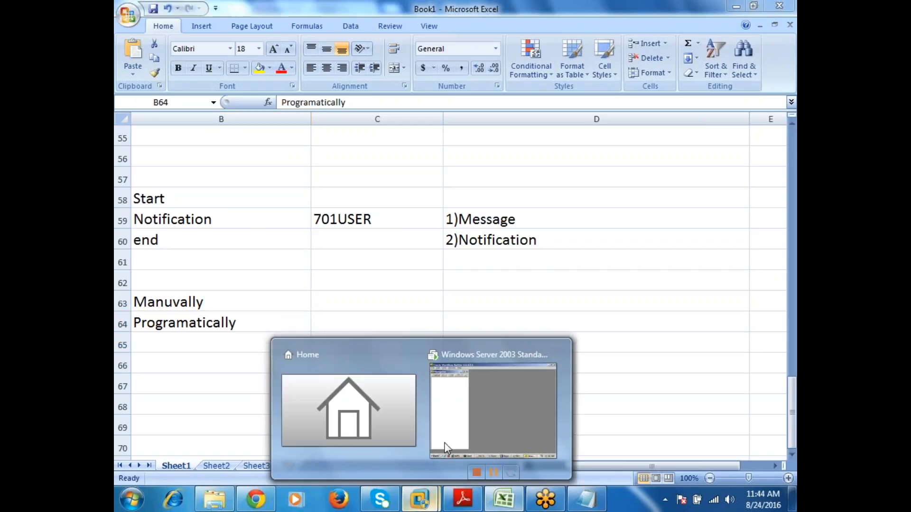
{"action": "left_click", "coordinate": [501, 425]}
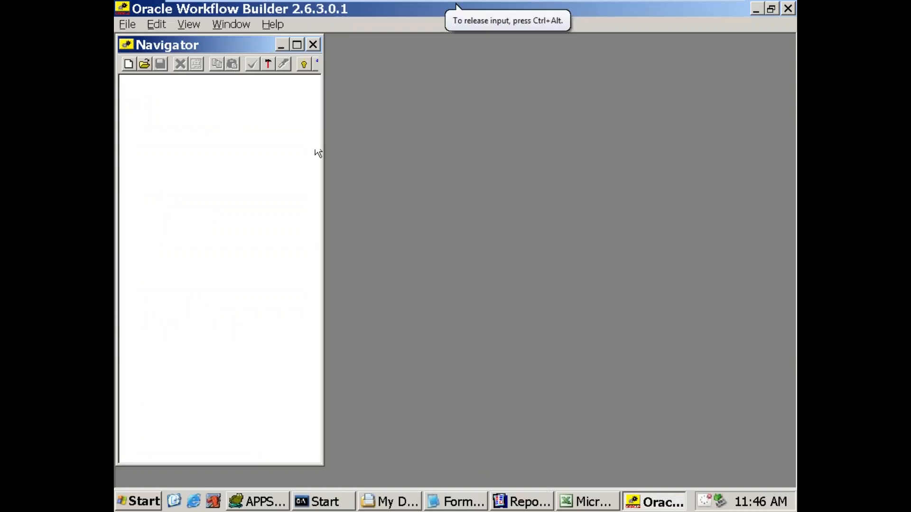
{"action": "left_click", "coordinate": [124, 24]}
{"action": "left_click", "coordinate": [155, 236]}
{"action": "left_click", "coordinate": [128, 25]}
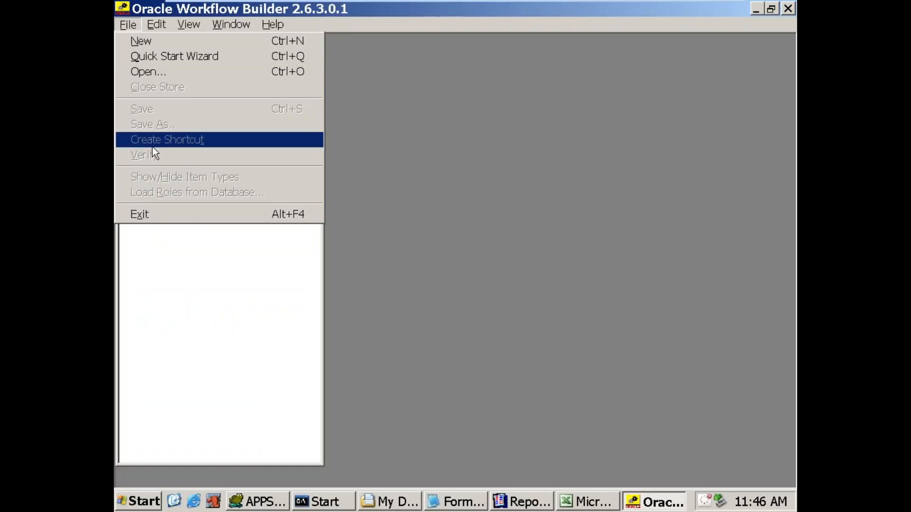
{"action": "left_click", "coordinate": [156, 221]}
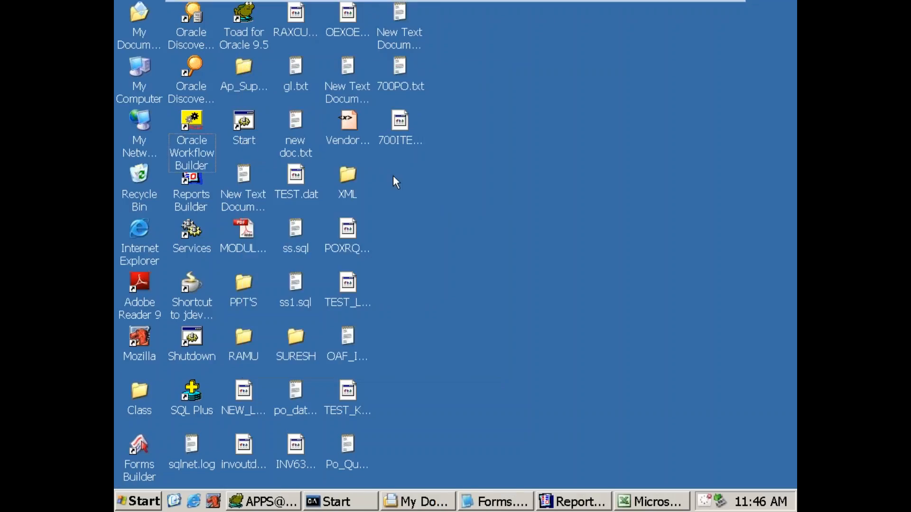
Step: Relaunch Oracle Workflow Builder from the desktop, maximize its window and start the Quick Start Wizard
{"action": "left_click", "coordinate": [203, 121]}
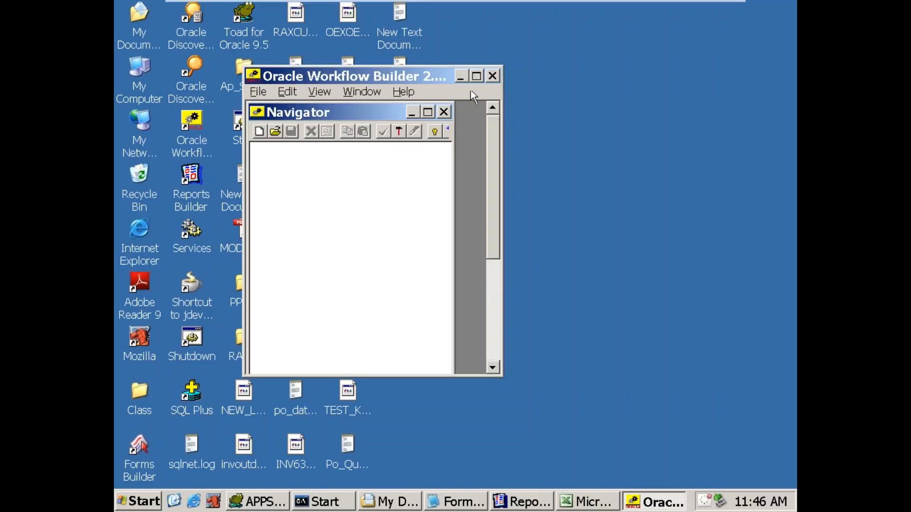
{"action": "left_click", "coordinate": [476, 77]}
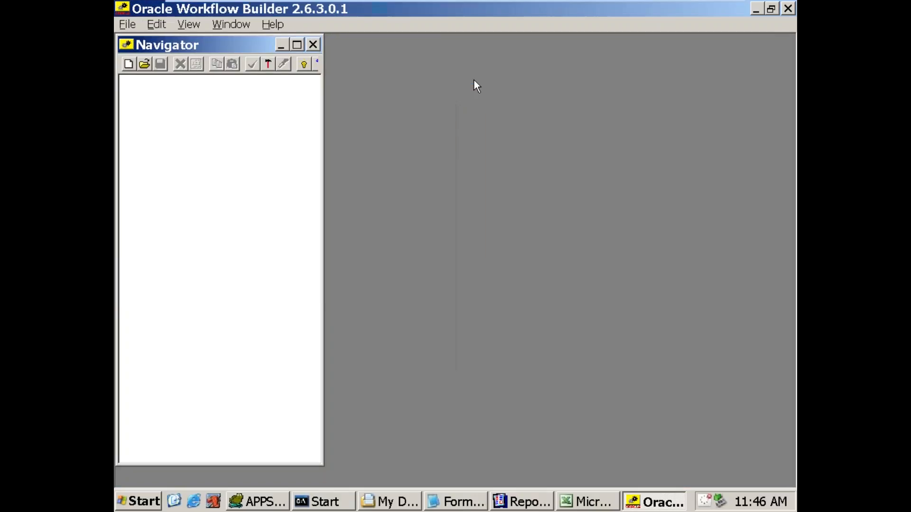
{"action": "left_click", "coordinate": [126, 24]}
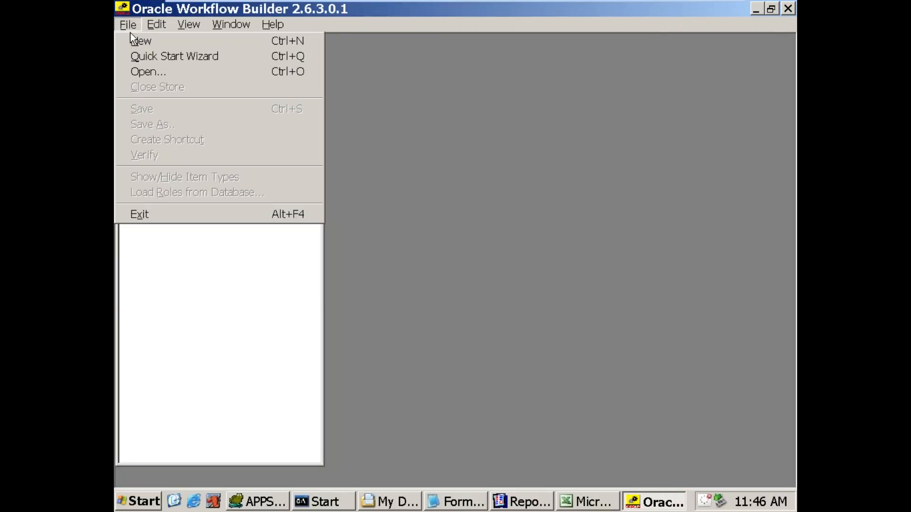
{"action": "left_click", "coordinate": [141, 60]}
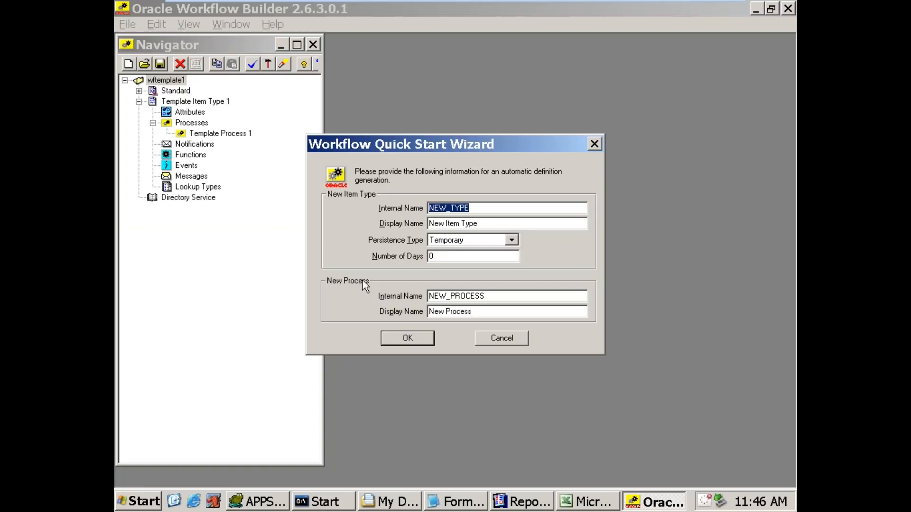
Step: Switch back to the Excel notes and examine the Itemtype and Process levels of the workflow hierarchy
{"action": "mouse_move", "coordinate": [691, 10]}
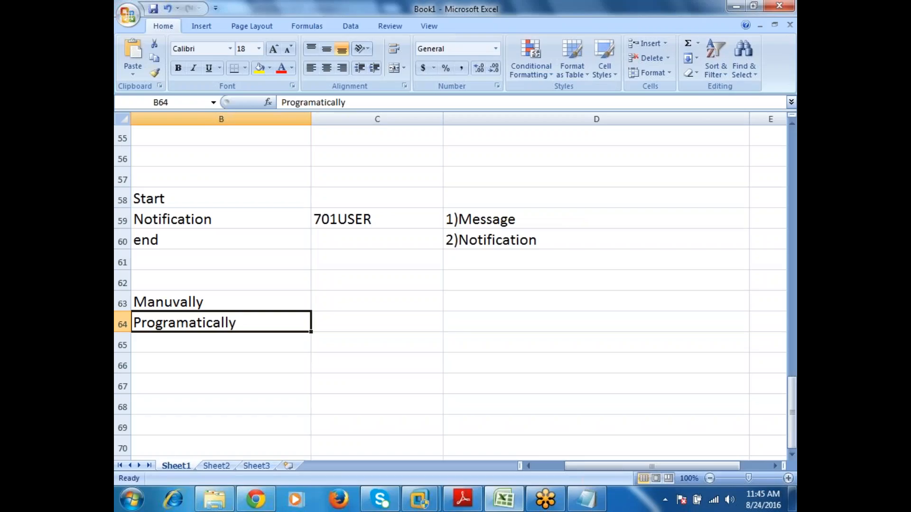
{"action": "scroll", "coordinate": [310, 233], "scroll_direction": "up", "scroll_amount": 2}
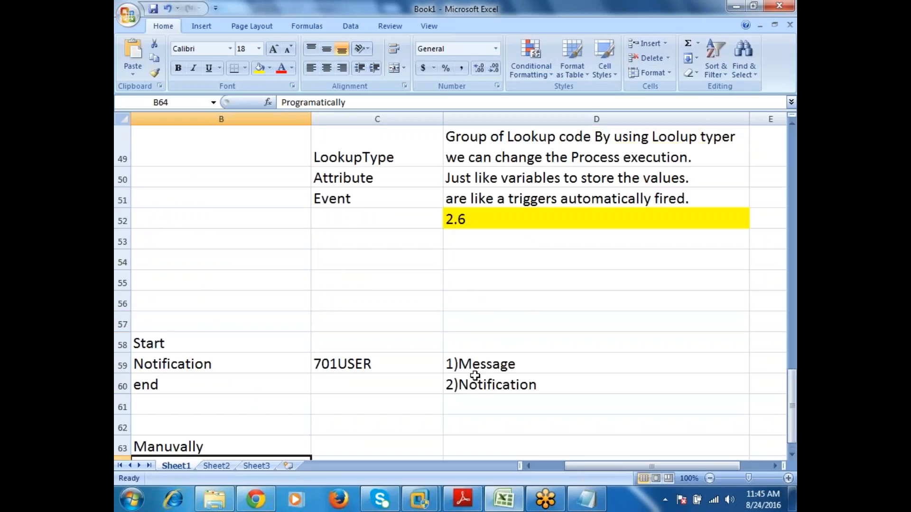
{"action": "scroll", "coordinate": [475, 375], "scroll_direction": "up", "scroll_amount": 3}
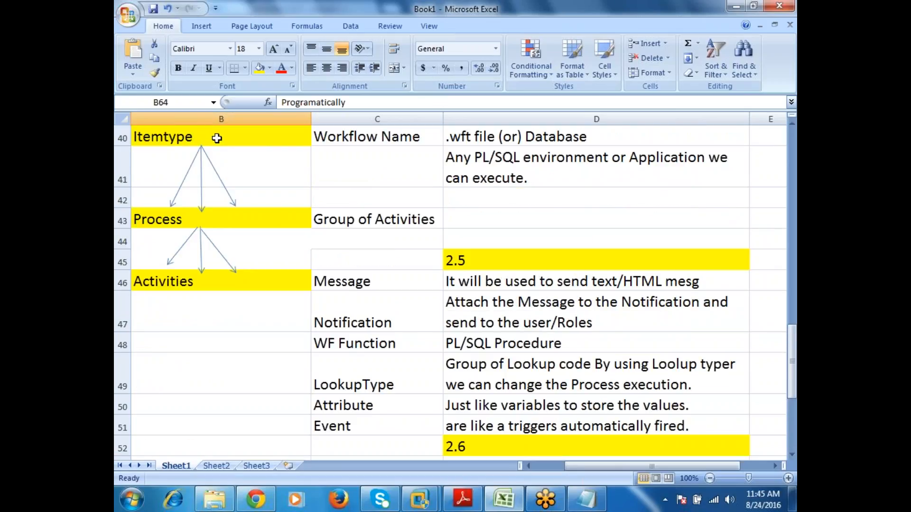
{"action": "left_click", "coordinate": [217, 138]}
{"action": "left_click", "coordinate": [226, 215]}
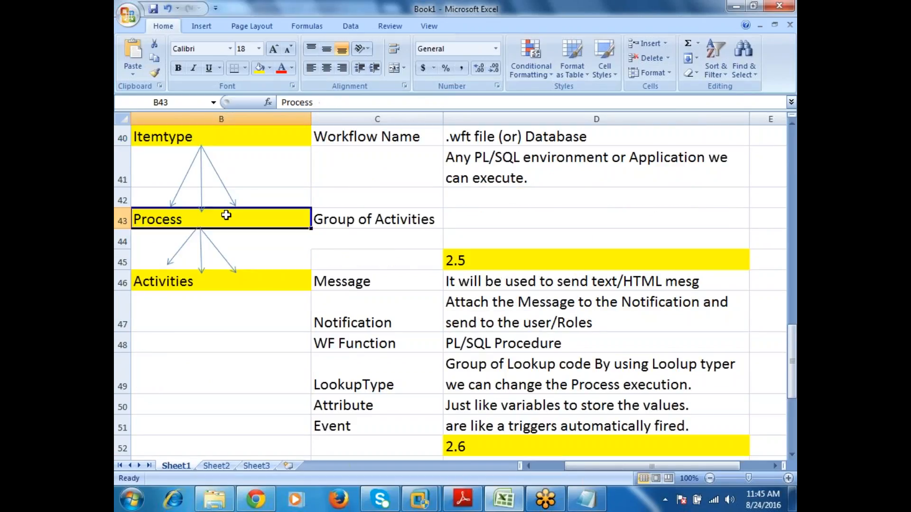
{"action": "left_click", "coordinate": [250, 143]}
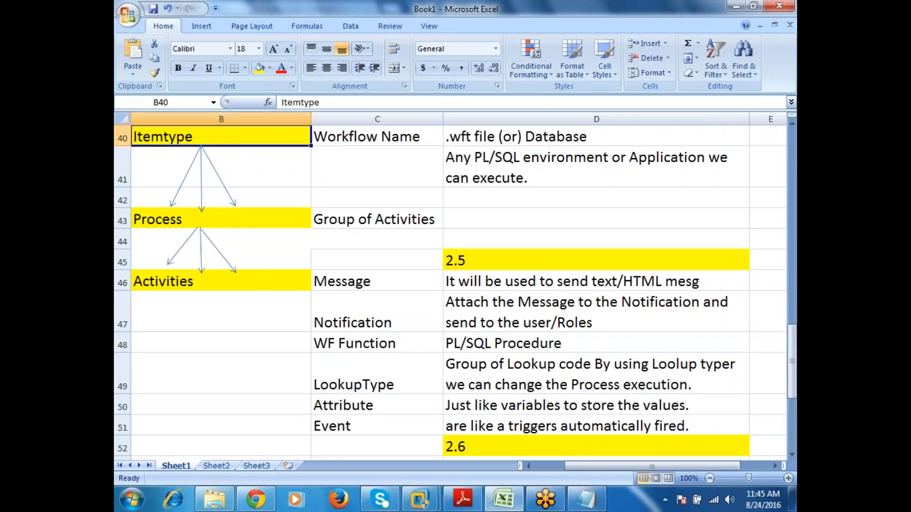
{"action": "left_click", "coordinate": [225, 216]}
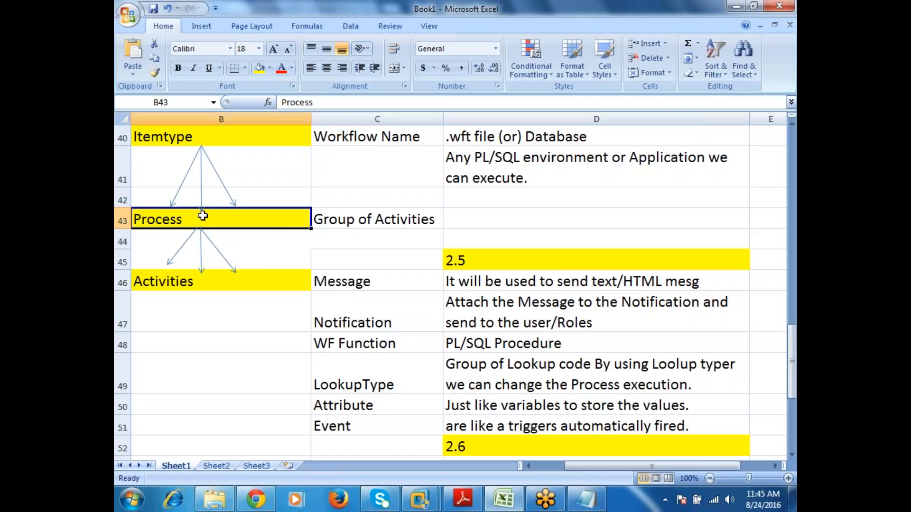
Step: Examine the Process description in C43 and the Start, Notification and end entries in B58:B60 of the notes
{"action": "left_click", "coordinate": [398, 216]}
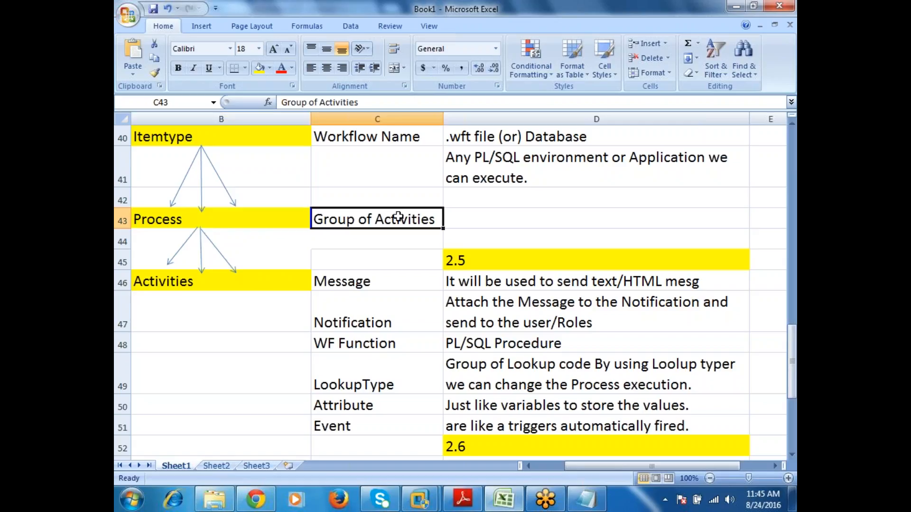
{"action": "scroll", "coordinate": [264, 311], "scroll_direction": "down", "scroll_amount": 4}
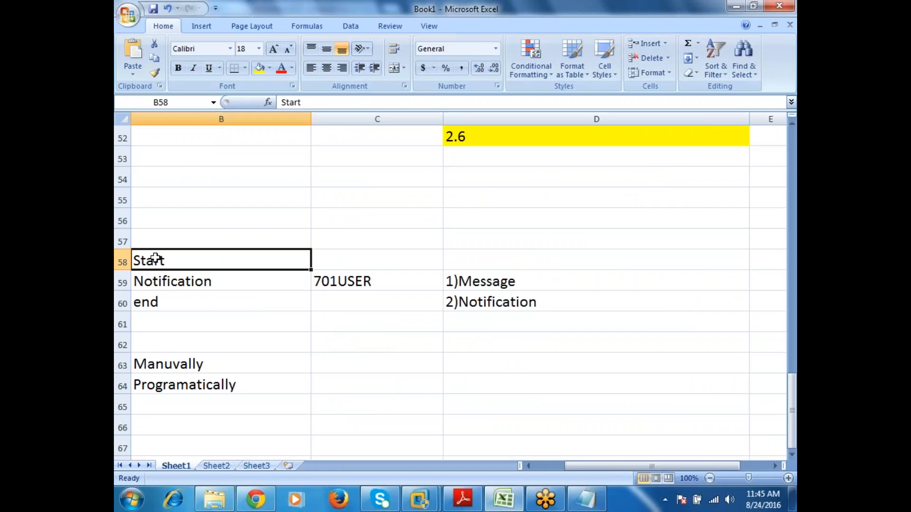
{"action": "left_click_drag", "start_coordinate": [155, 258], "coordinate": [155, 298]}
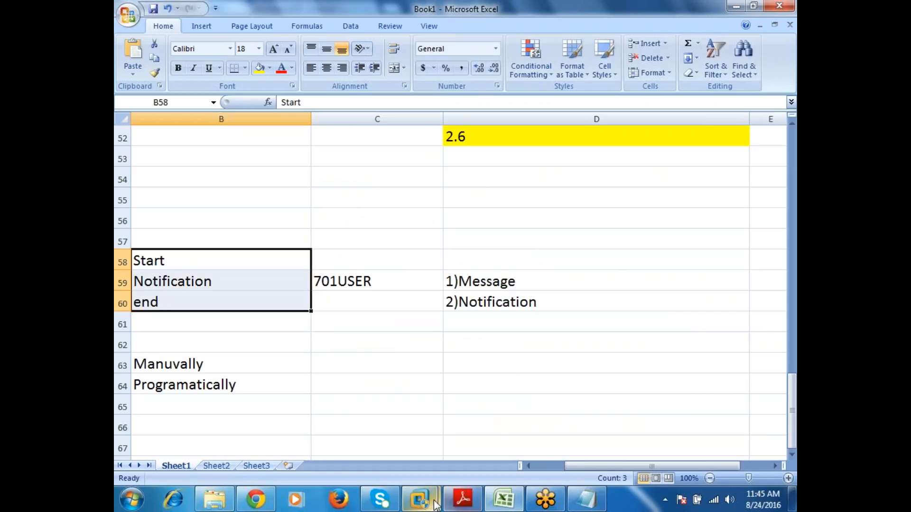
Step: Switch to the virtual machine's Quick Start Wizard and give the new item type the internal name NEW_C1 and display name New Workflow
{"action": "mouse_move", "coordinate": [435, 504]}
{"action": "left_click", "coordinate": [514, 442]}
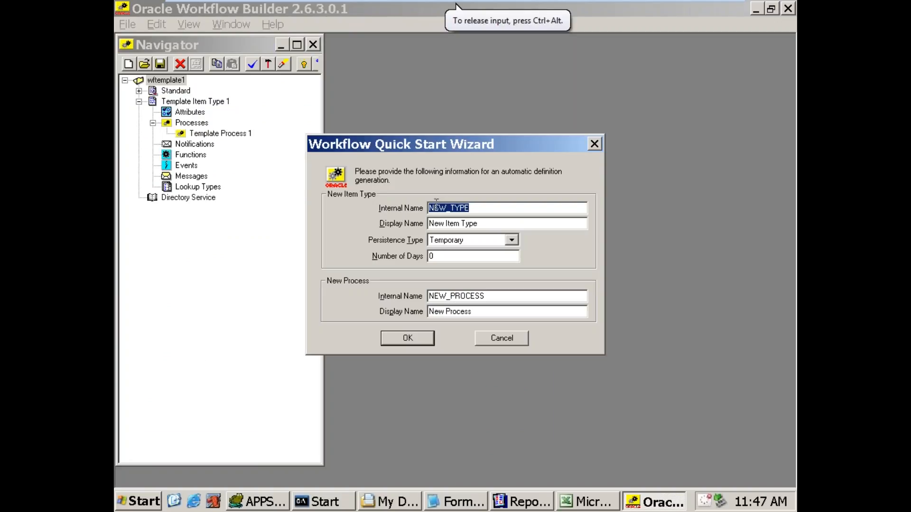
{"action": "type", "text": "NEW"}
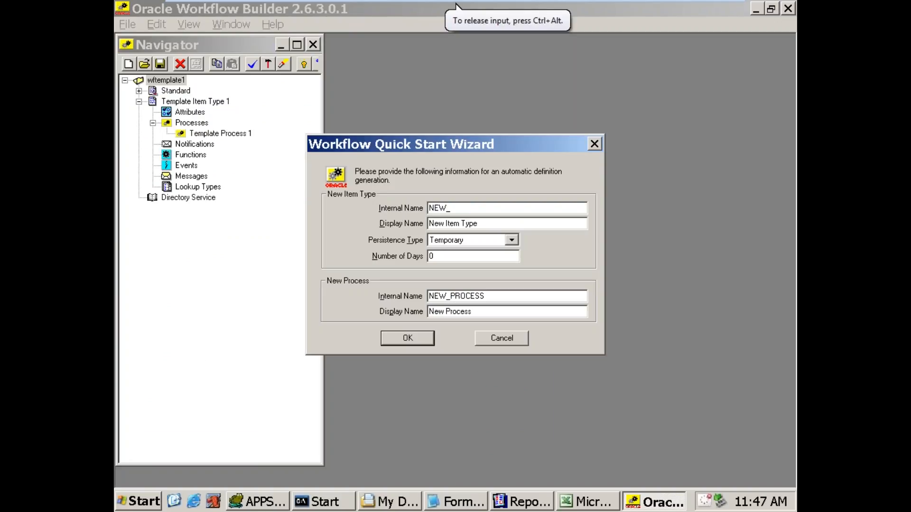
{"action": "type", "text": "_C1"}
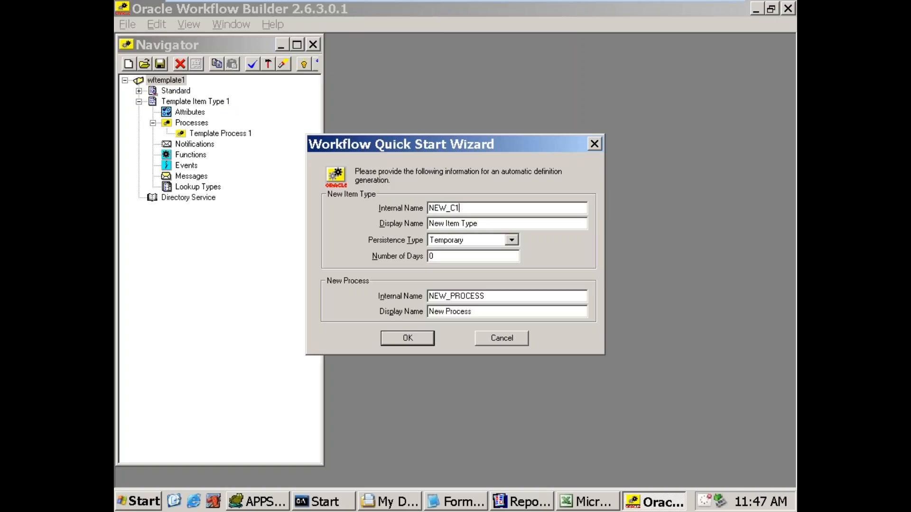
{"action": "key", "text": "Tab"}
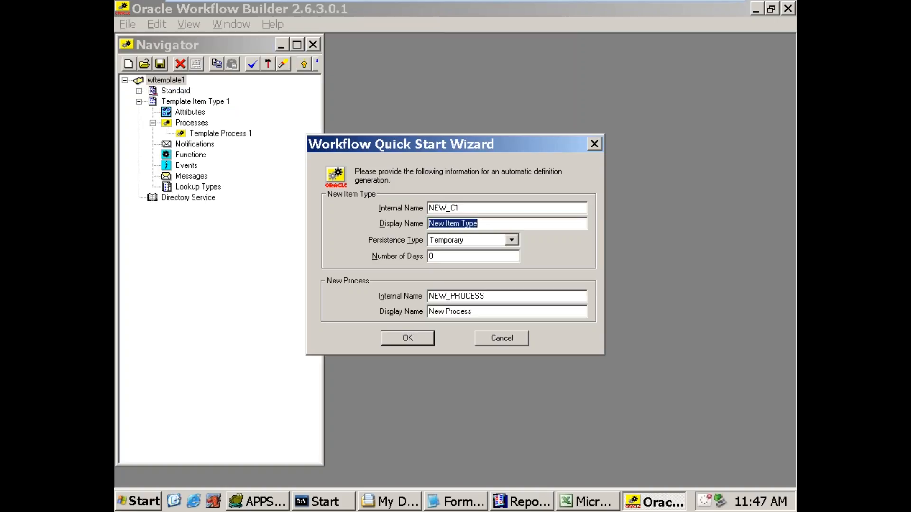
{"action": "type", "text": "New Workflow"}
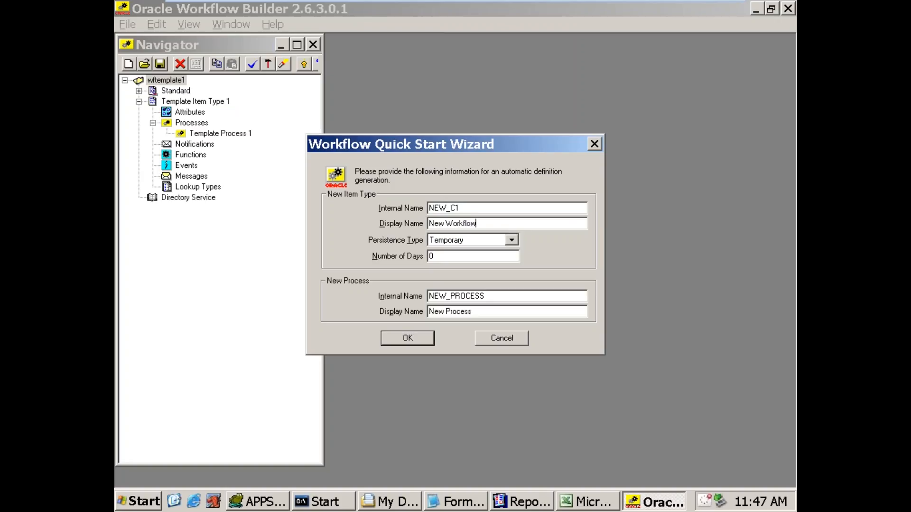
{"action": "key", "text": "Tab"}
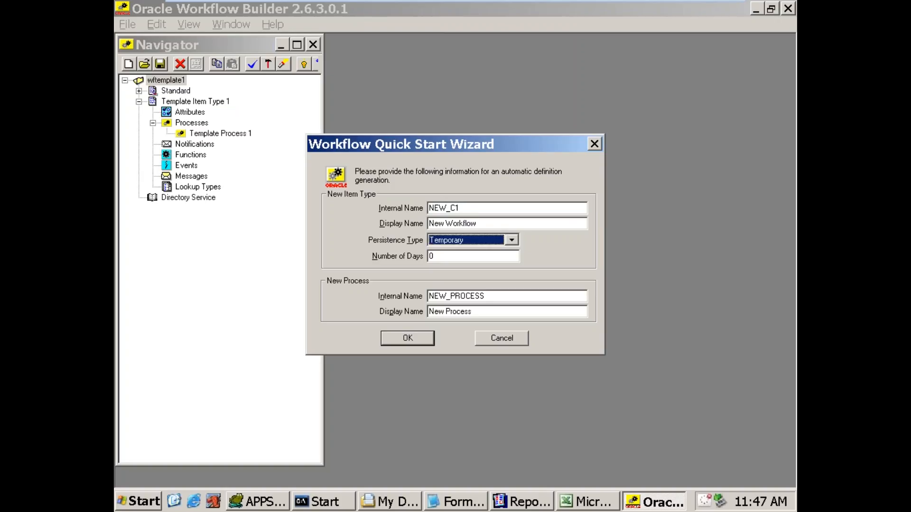
Step: Set the item type's persistence type to Temporary and its number of days to 14
{"action": "key", "text": "Up"}
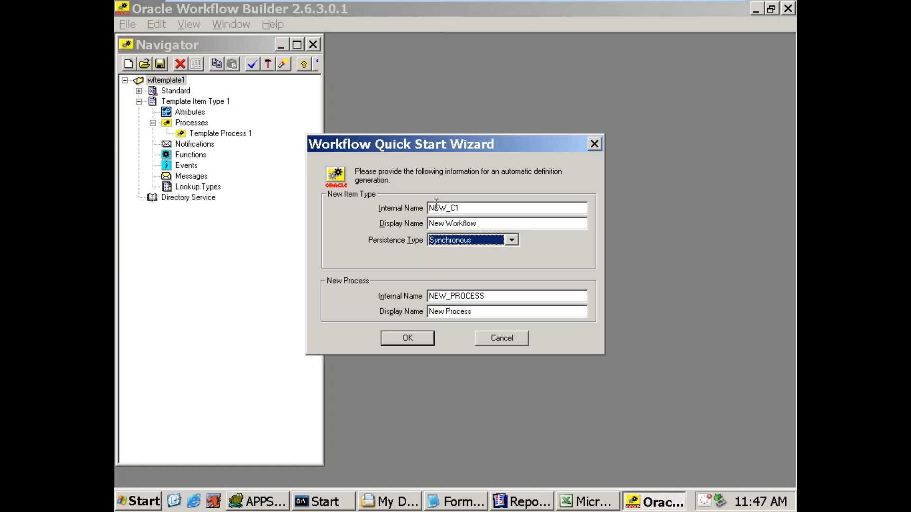
{"action": "key", "text": "Down"}
{"action": "key", "text": "Up"}
{"action": "key", "text": "Down"}
{"action": "key", "text": "Up"}
{"action": "left_click", "coordinate": [502, 239]}
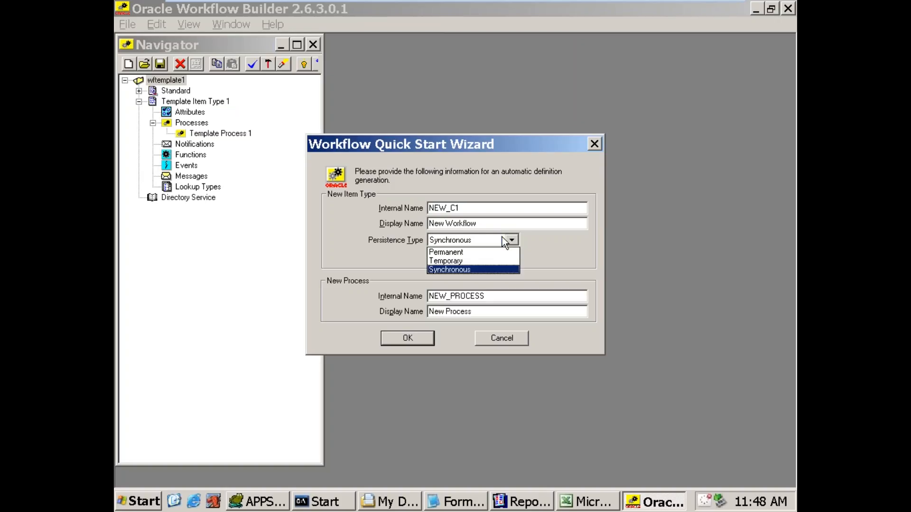
{"action": "left_click", "coordinate": [454, 260]}
{"action": "key", "text": "Tab"}
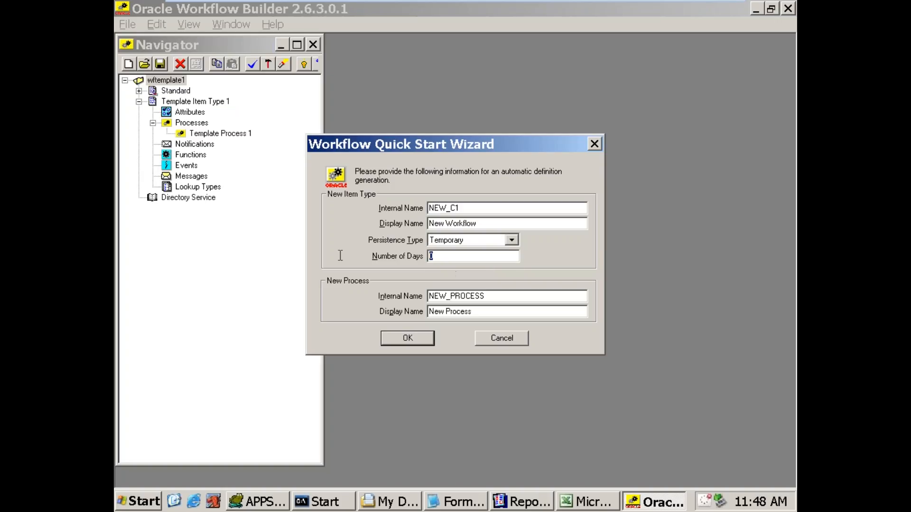
{"action": "type", "text": "14"}
{"action": "left_click", "coordinate": [512, 240]}
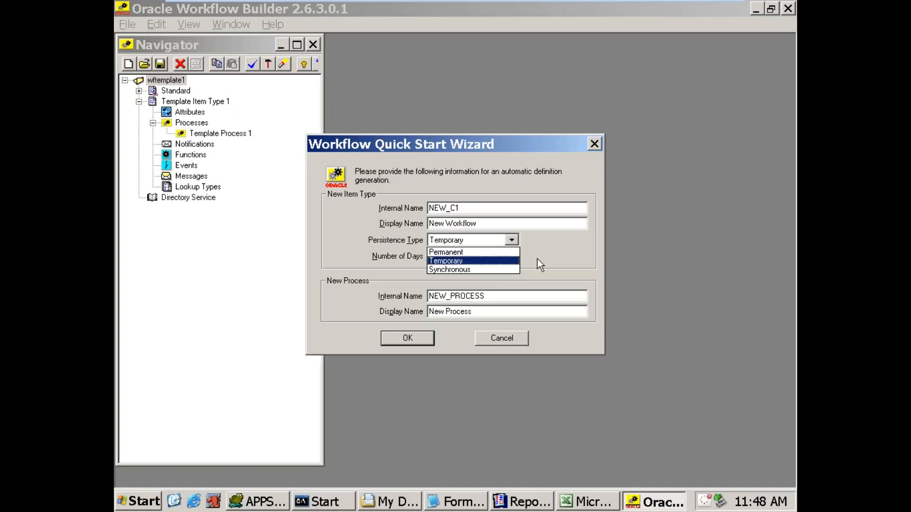
{"action": "left_click", "coordinate": [549, 254]}
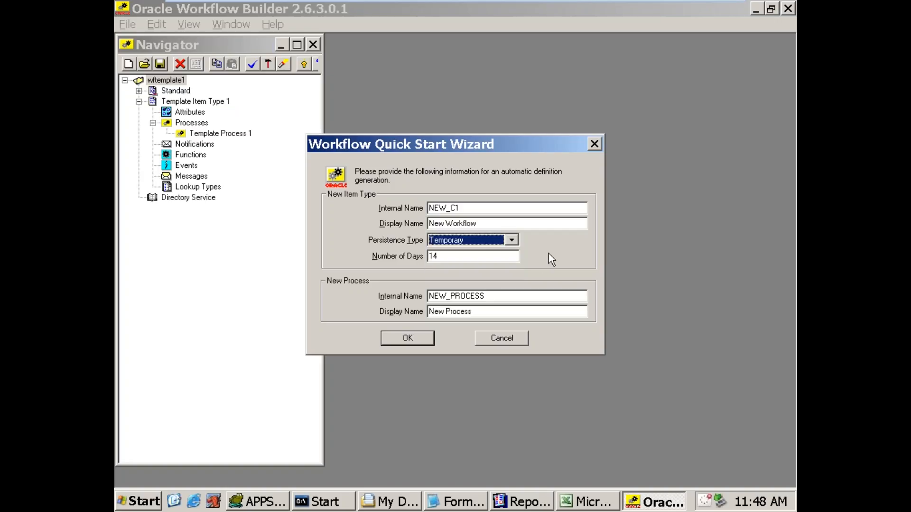
Step: Give the new process the internal name FIRST_PROCESS and the display name Firs Process
{"action": "left_click", "coordinate": [499, 296]}
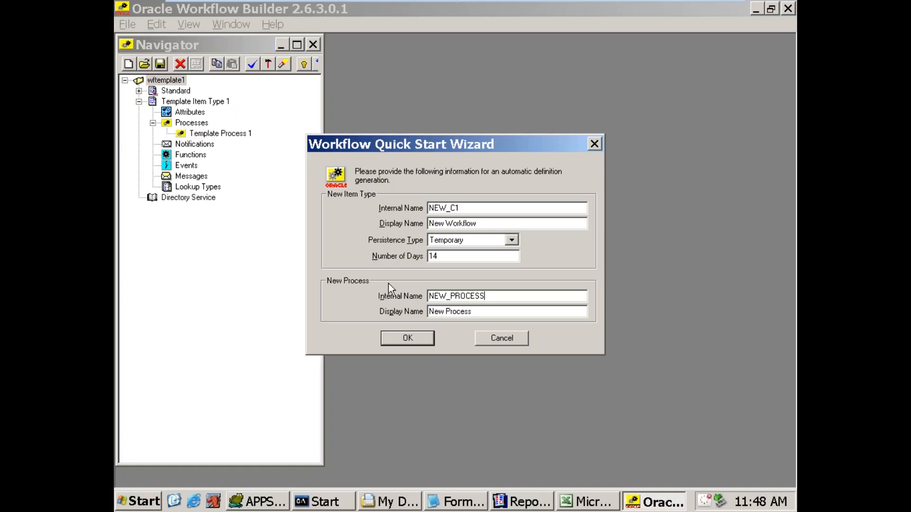
{"action": "left_click_drag", "start_coordinate": [447, 295], "coordinate": [298, 283]}
{"action": "type", "text": "FIRST"}
{"action": "key", "text": "Tab"}
{"action": "type", "text": "Firs P"}
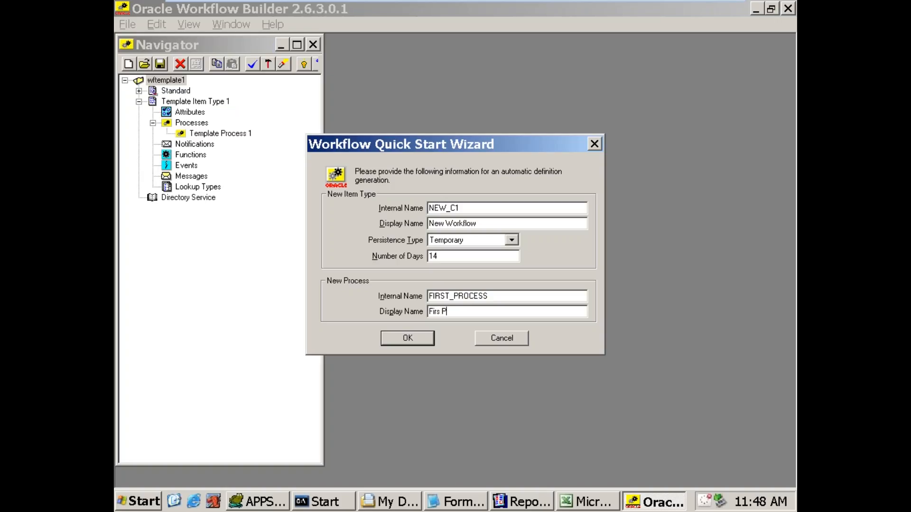
{"action": "type", "text": "rocess"}
Step: Change the item type's display name to New Workflow111 and generate the definition from the wizard
{"action": "left_click_drag", "start_coordinate": [470, 207], "coordinate": [420, 195]}
{"action": "left_click", "coordinate": [504, 218]}
{"action": "type", "text": "111"}
{"action": "left_click_drag", "start_coordinate": [497, 207], "coordinate": [410, 208]}
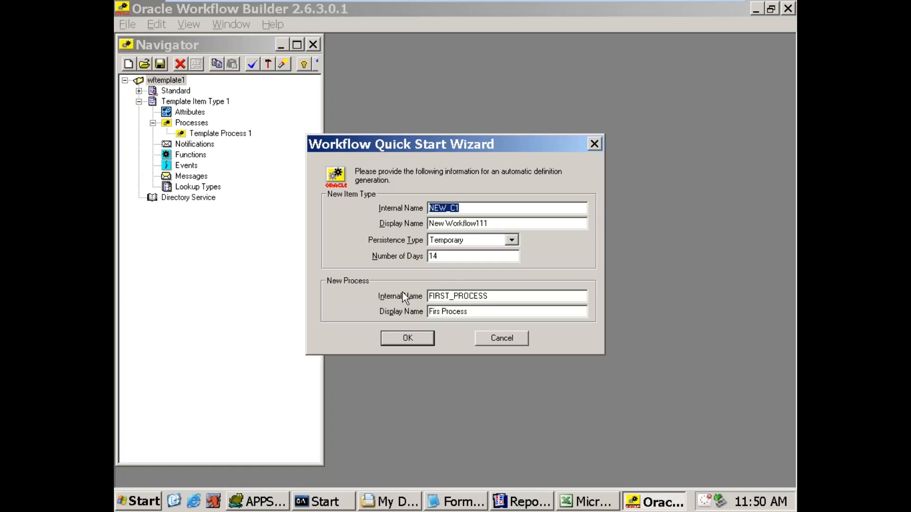
{"action": "left_click", "coordinate": [411, 335]}
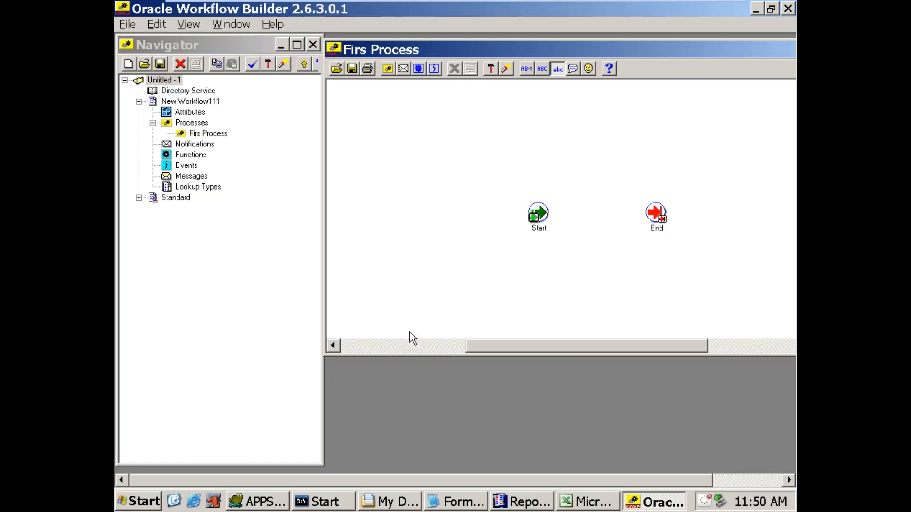
Step: Examine the New Workflow111 item type, its process diagram with Start and End nodes, and its Messages and Notifications branches
{"action": "left_click", "coordinate": [163, 105]}
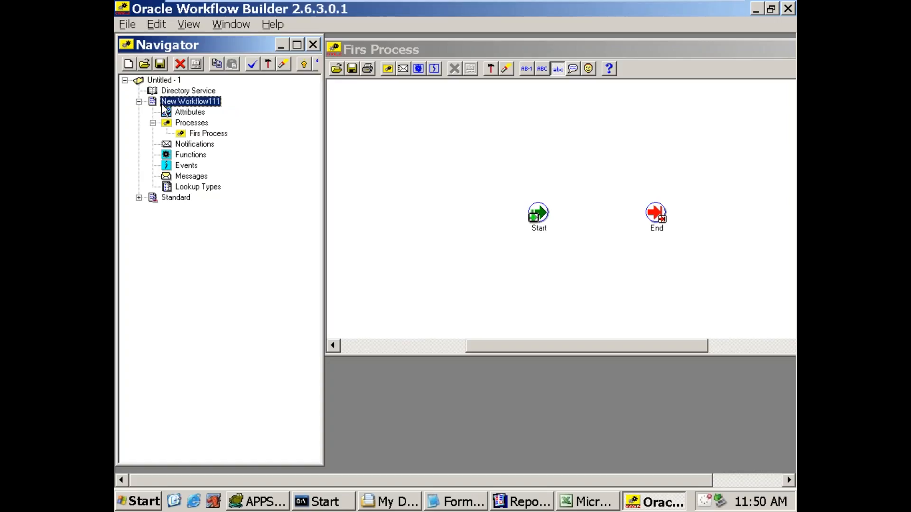
{"action": "left_click", "coordinate": [198, 125]}
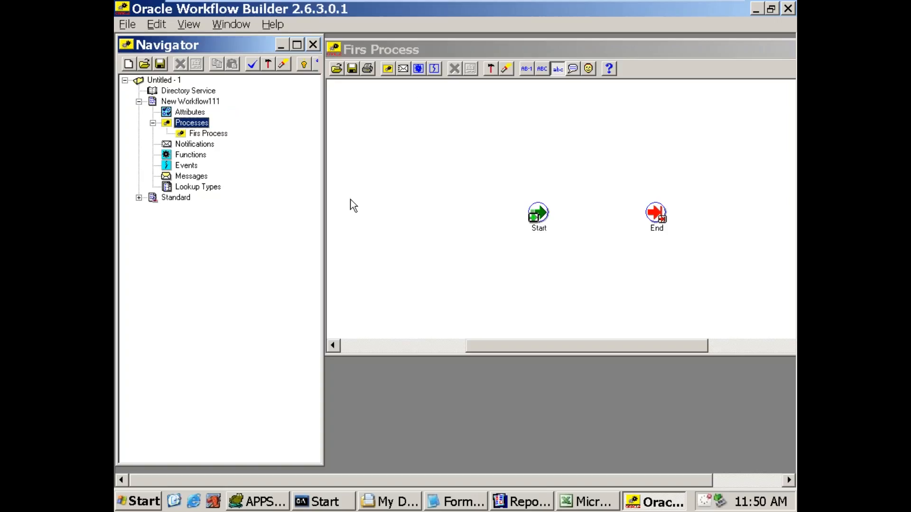
{"action": "left_click", "coordinate": [399, 51]}
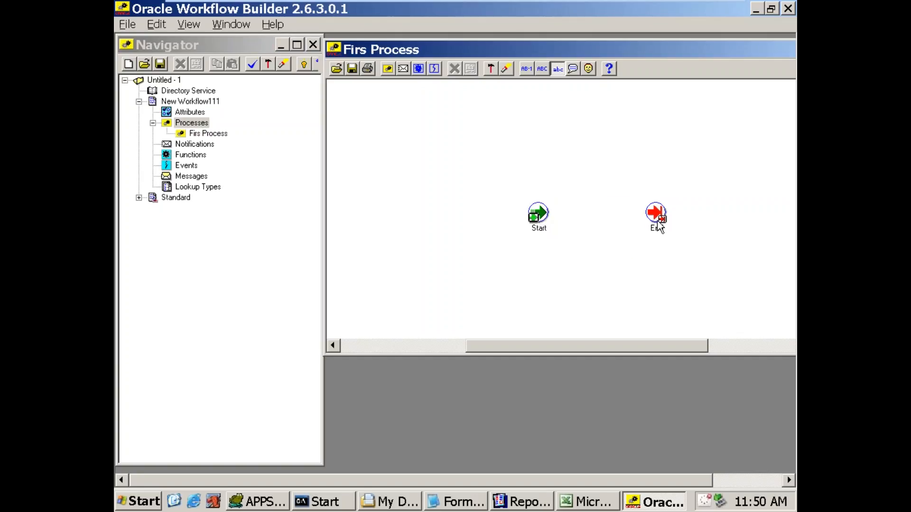
{"action": "mouse_move", "coordinate": [654, 226]}
{"action": "left_click", "coordinate": [174, 179]}
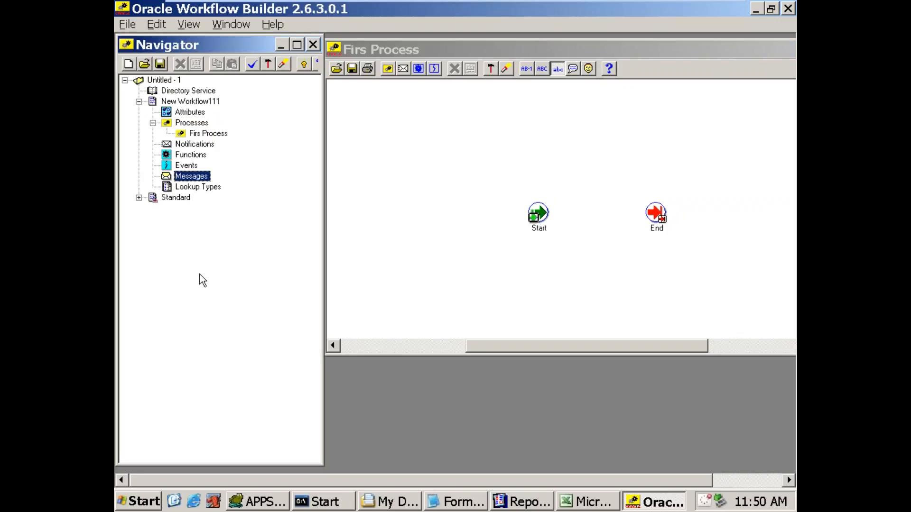
{"action": "left_click", "coordinate": [194, 144]}
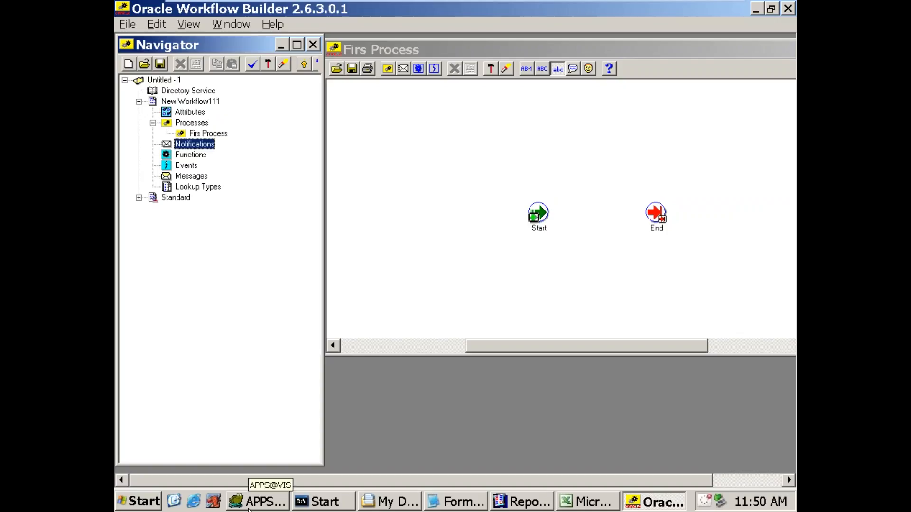
Step: Create a new message under New Workflow111 with internal name M1 and display name New Message For PO
{"action": "left_click", "coordinate": [184, 177]}
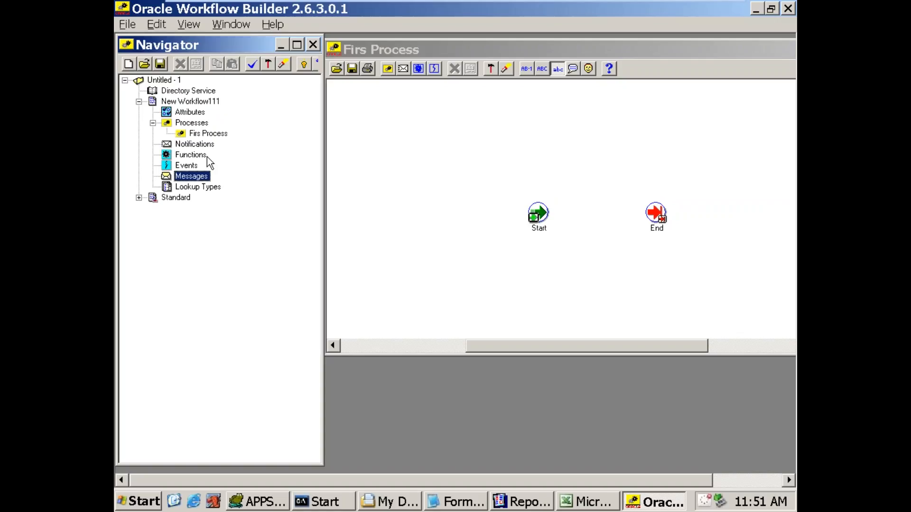
{"action": "right_click", "coordinate": [207, 178]}
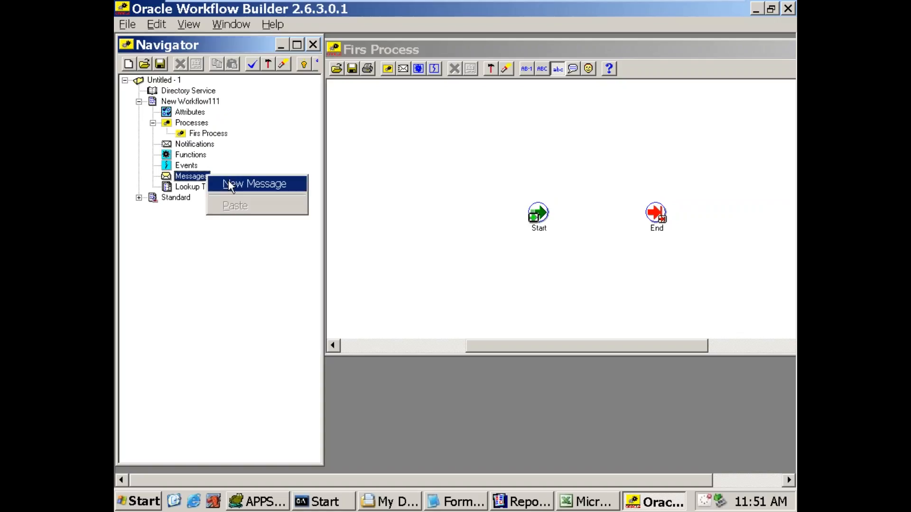
{"action": "left_click", "coordinate": [229, 184]}
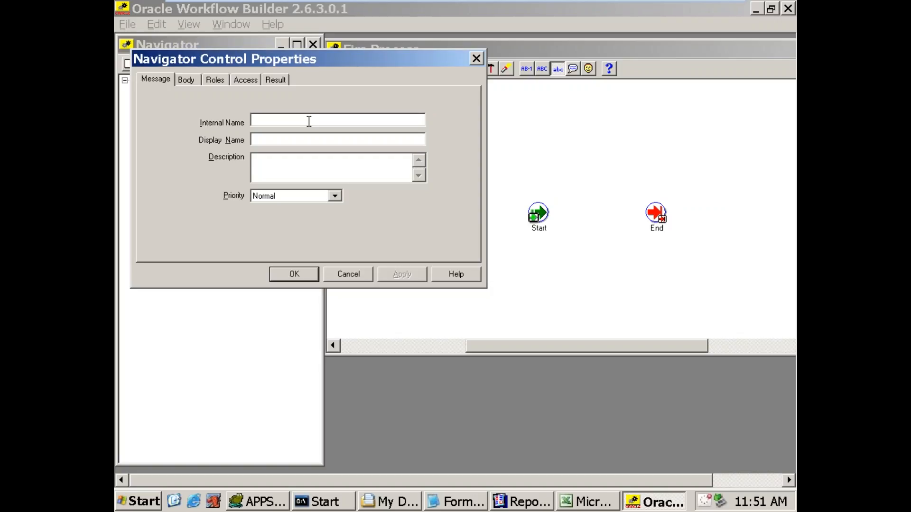
{"action": "type", "text": "M1"}
{"action": "key", "text": "Tab"}
{"action": "type", "text": "New Message For PIO"}
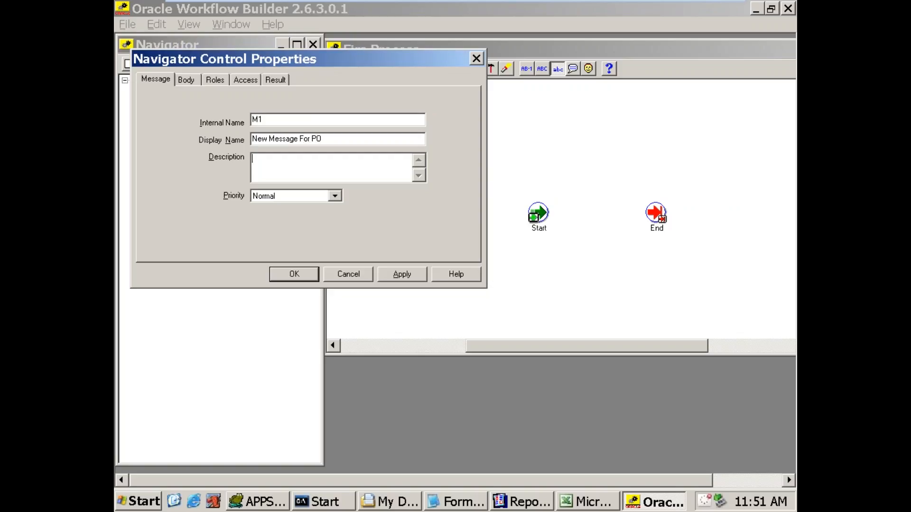
{"action": "type", "text": "new"}
Step: Enter the message description "New Message form Oracle" and set its priority to High
{"action": "key", "text": "Delete"}
{"action": "type", "text": "New"}
{"action": "key", "text": "End"}
{"action": "type", "text": "Message form Oracle"}
{"action": "key", "text": "Tab"}
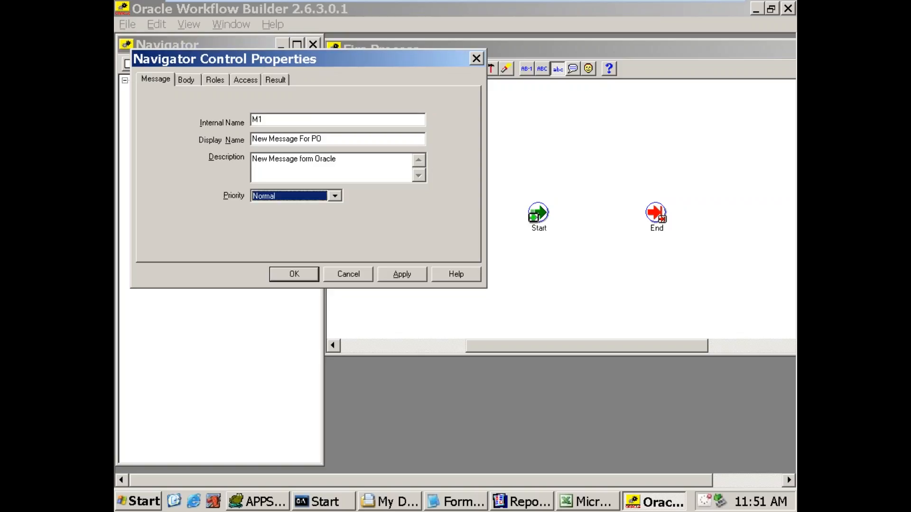
{"action": "key", "text": "alt+Down"}
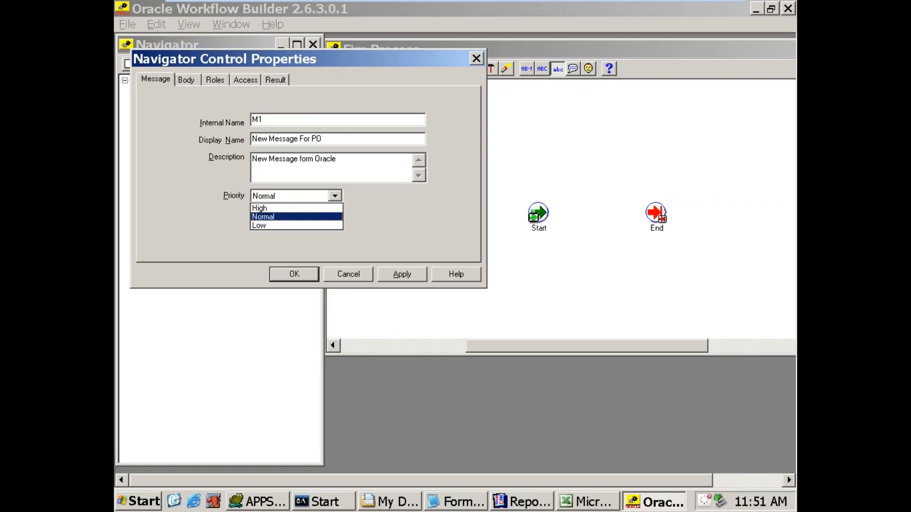
{"action": "key", "text": "Up"}
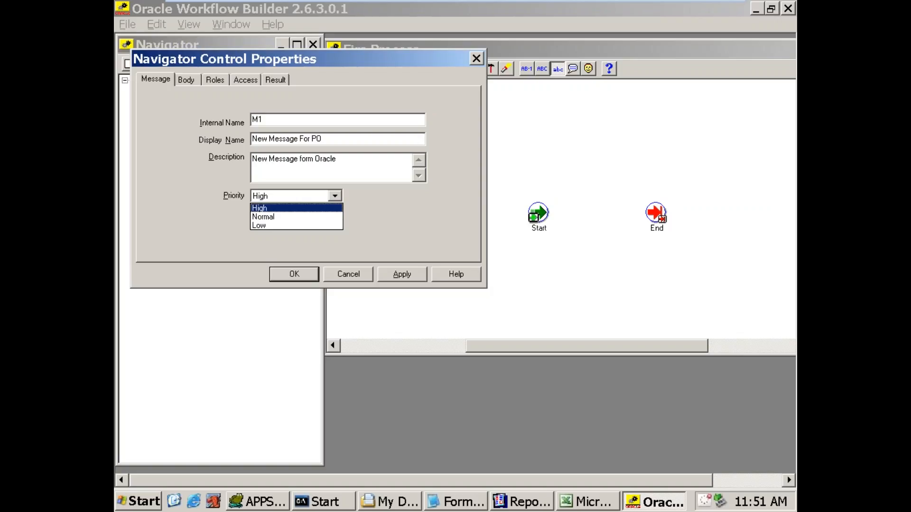
{"action": "key", "text": "Return"}
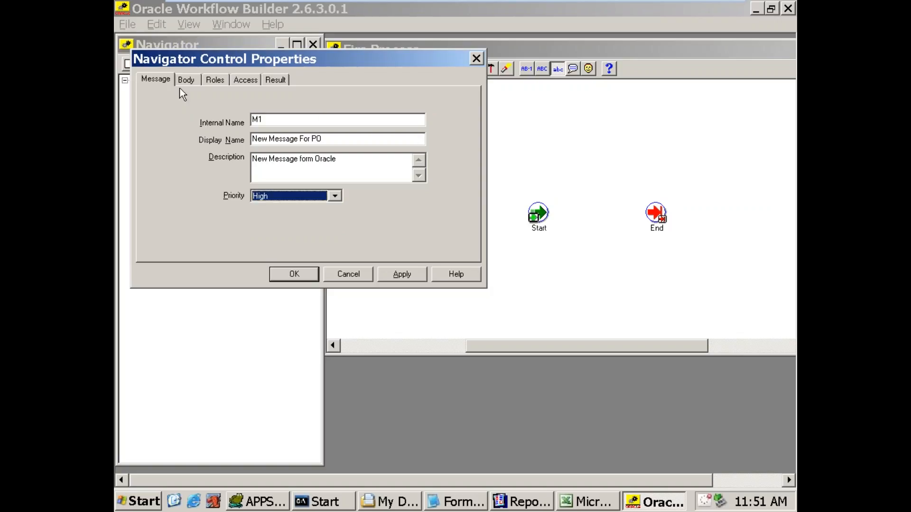
Step: Examine the message's text and HTML body settings, opening the HTML file import dialog and cancelling it
{"action": "left_click", "coordinate": [189, 80]}
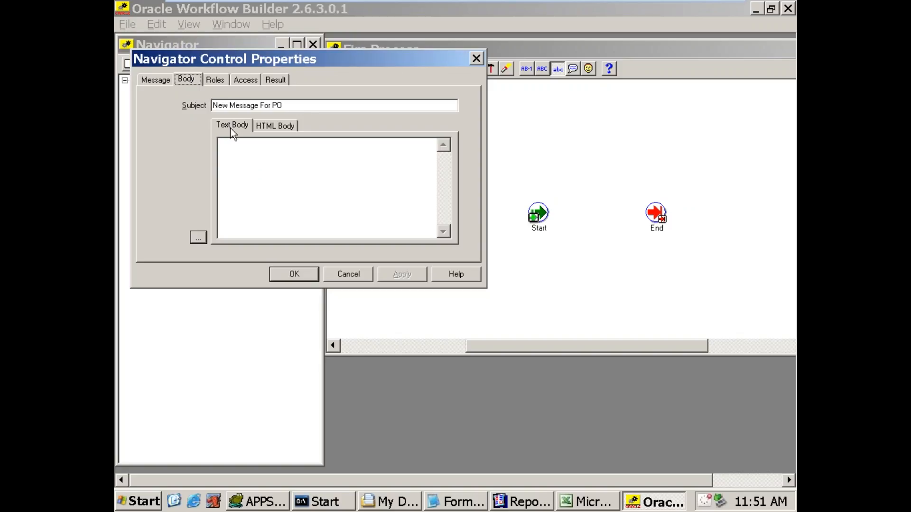
{"action": "left_click", "coordinate": [261, 127]}
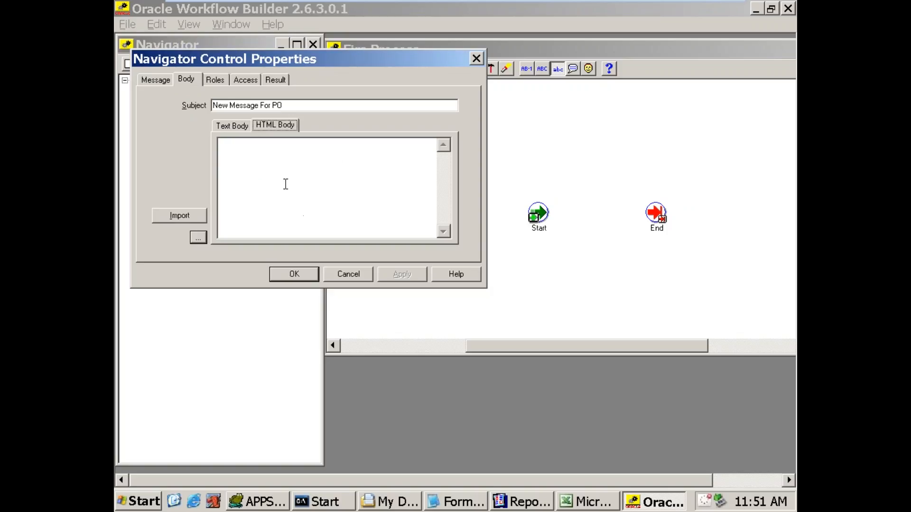
{"action": "left_click", "coordinate": [189, 216]}
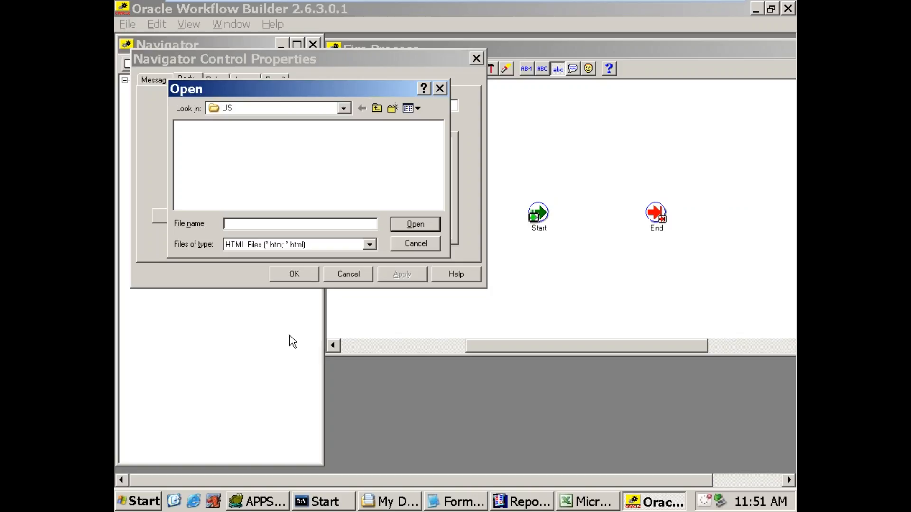
{"action": "left_click", "coordinate": [416, 246]}
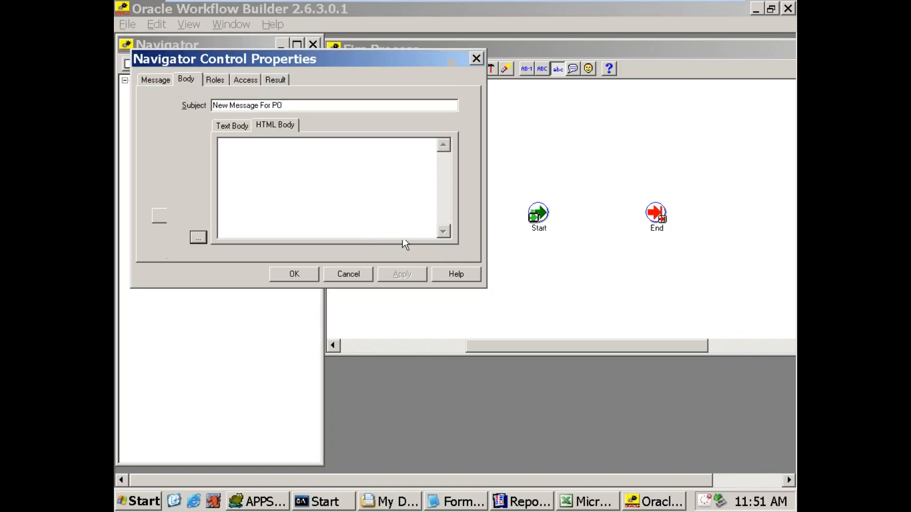
Step: Enter "This is message conved from Oracle Corp." as the first line of the message's text body
{"action": "left_click", "coordinate": [226, 128]}
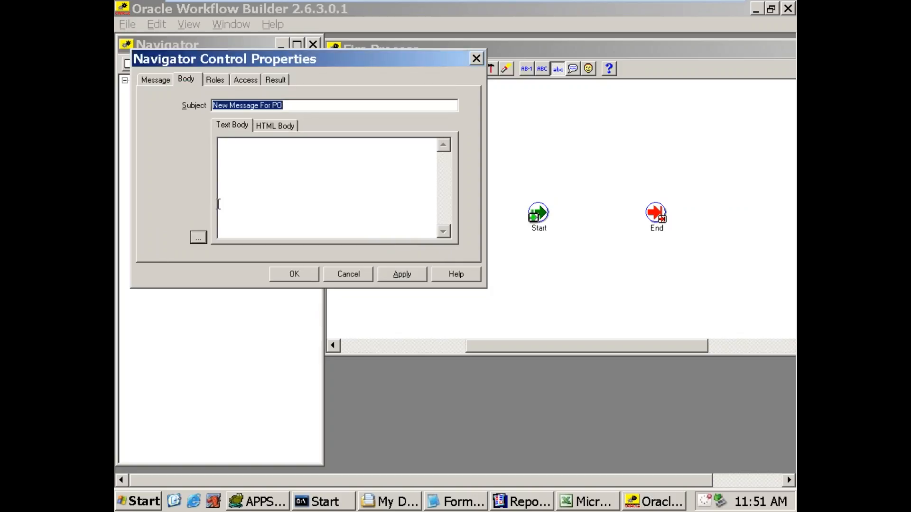
{"action": "left_click", "coordinate": [198, 240]}
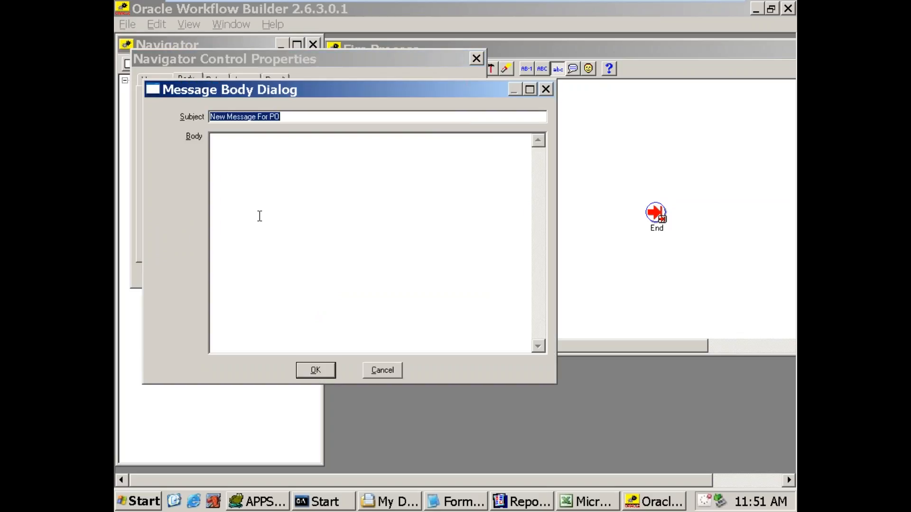
{"action": "left_click", "coordinate": [314, 370]}
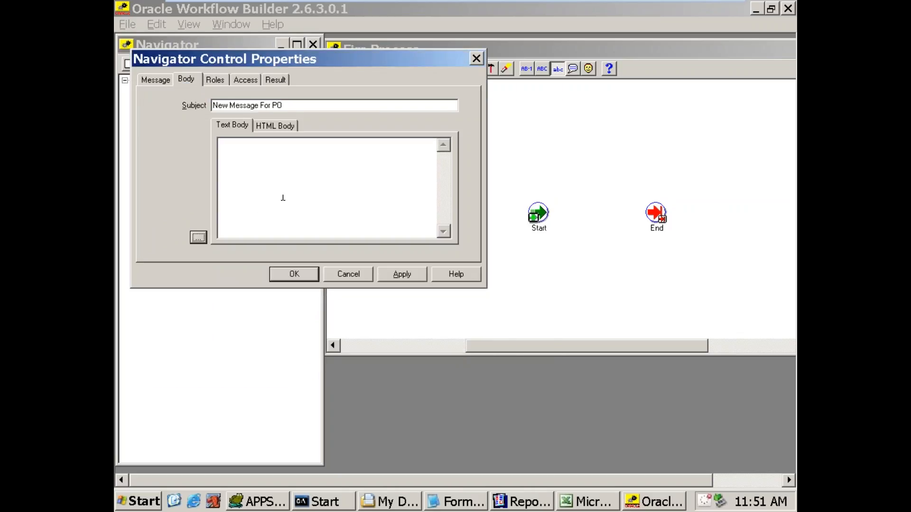
{"action": "left_click", "coordinate": [284, 180]}
{"action": "type", "text": "This is message conved"}
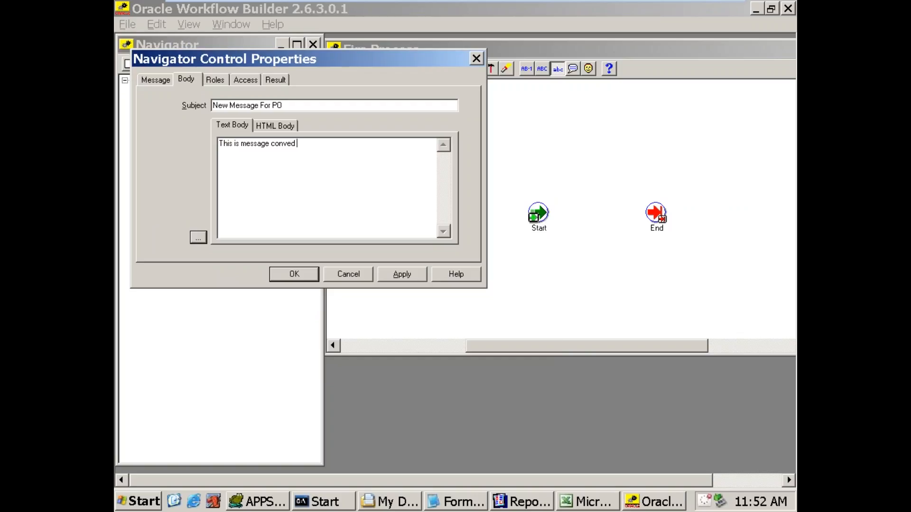
{"action": "type", "text": " from oracle Corp."}
{"action": "key", "text": "BackSpace"}
{"action": "key", "text": "shift+Left"}
{"action": "key", "text": "Left"}
{"action": "key", "text": "shift+Right"}
{"action": "type", "text": "O"}
{"action": "key", "text": "End"}
Step: Add the closing lines "Thanks," and "Oracle ,CA" below a blank line in the text body and save the message
{"action": "key", "text": "Return"}
{"action": "key", "text": "Return"}
{"action": "type", "text": "Thanks,"}
{"action": "key", "text": "Return"}
{"action": "type", "text": "Oracle"}
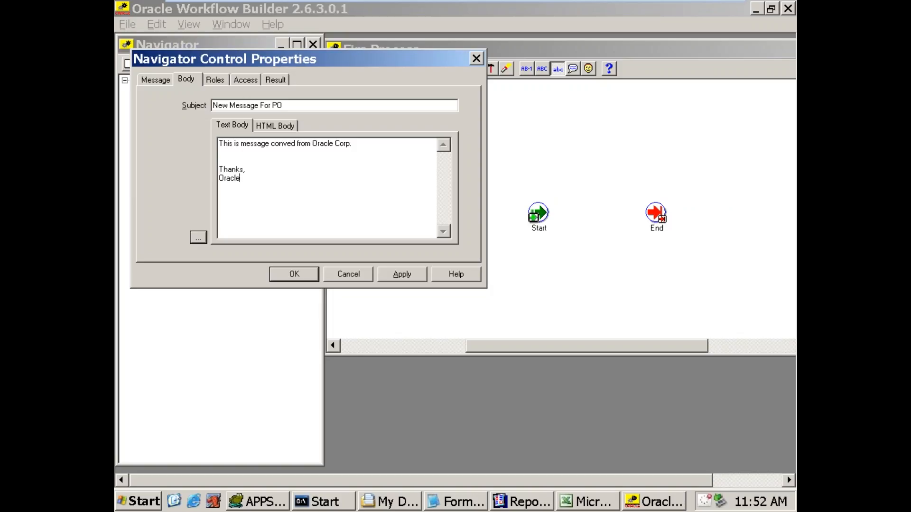
{"action": "type", "text": " ,CA"}
{"action": "left_click", "coordinate": [403, 274]}
{"action": "left_click", "coordinate": [301, 269]}
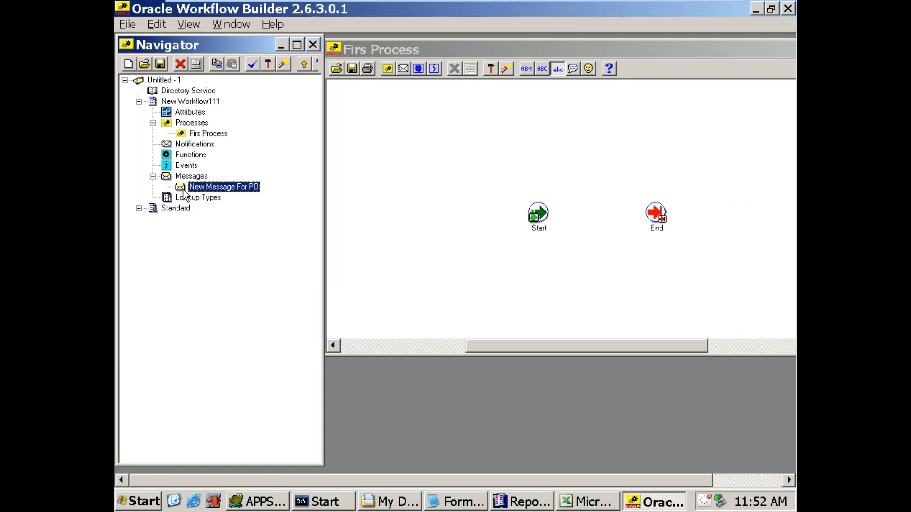
Step: Review the saved properties and text body of New Message For PO
{"action": "right_click", "coordinate": [184, 186]}
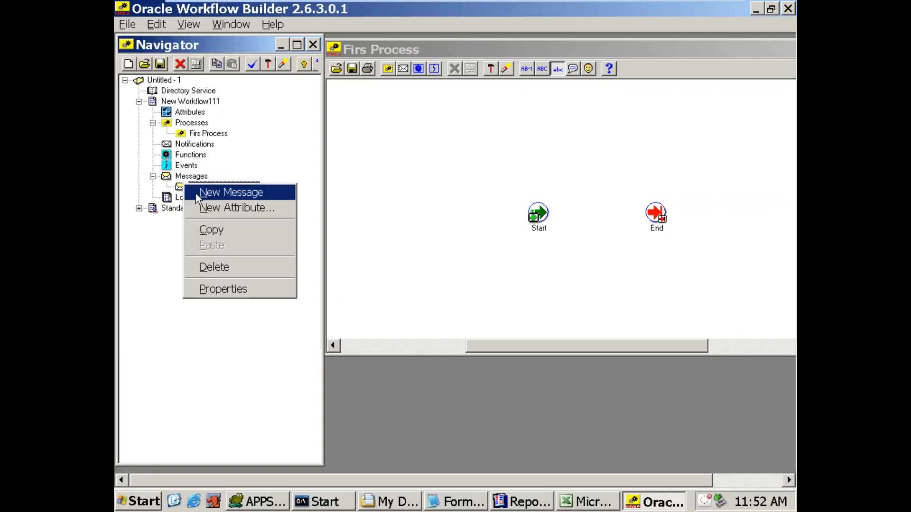
{"action": "left_click", "coordinate": [215, 292]}
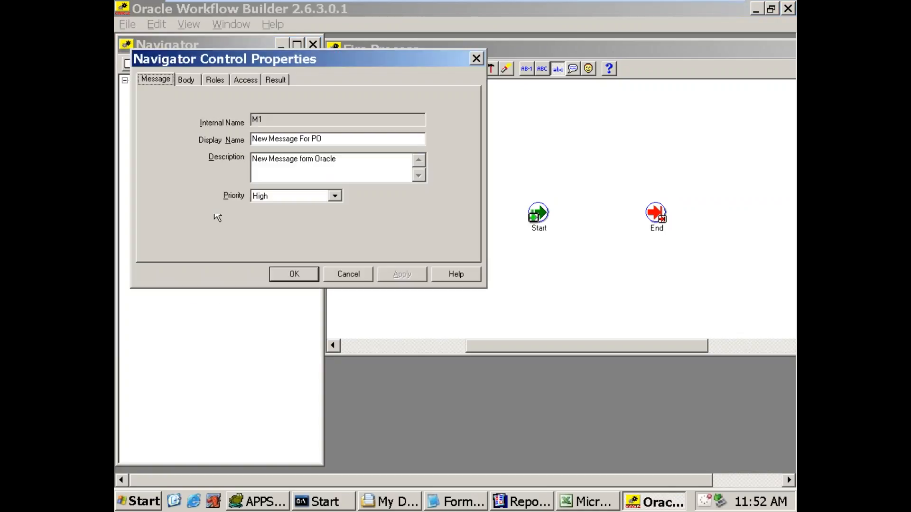
{"action": "left_click", "coordinate": [186, 81]}
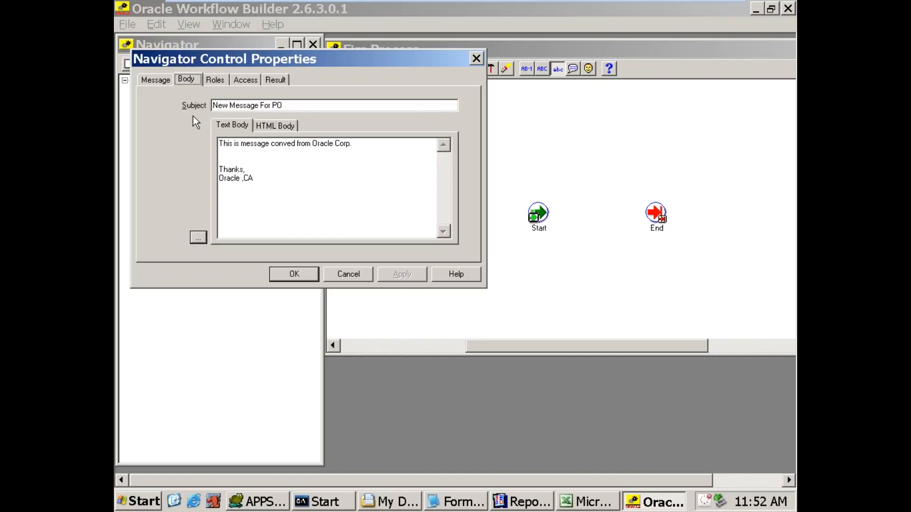
{"action": "left_click", "coordinate": [237, 129]}
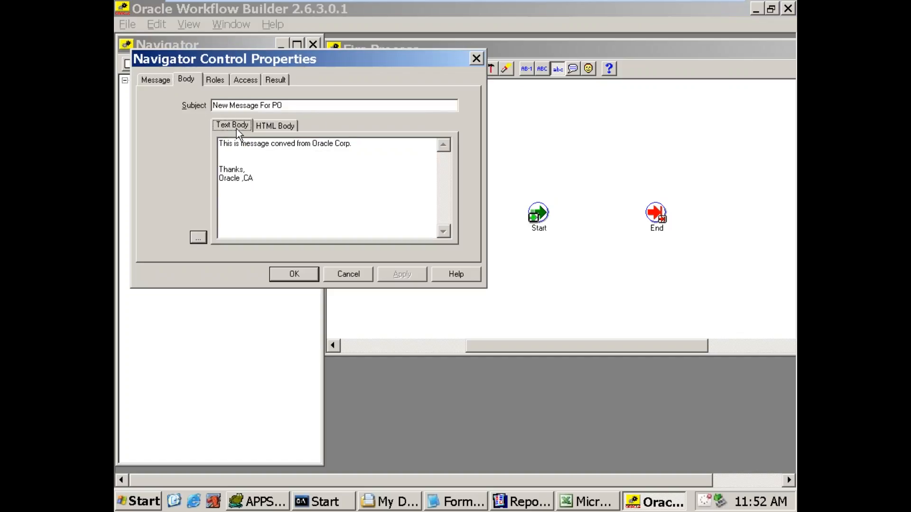
{"action": "left_click", "coordinate": [295, 275]}
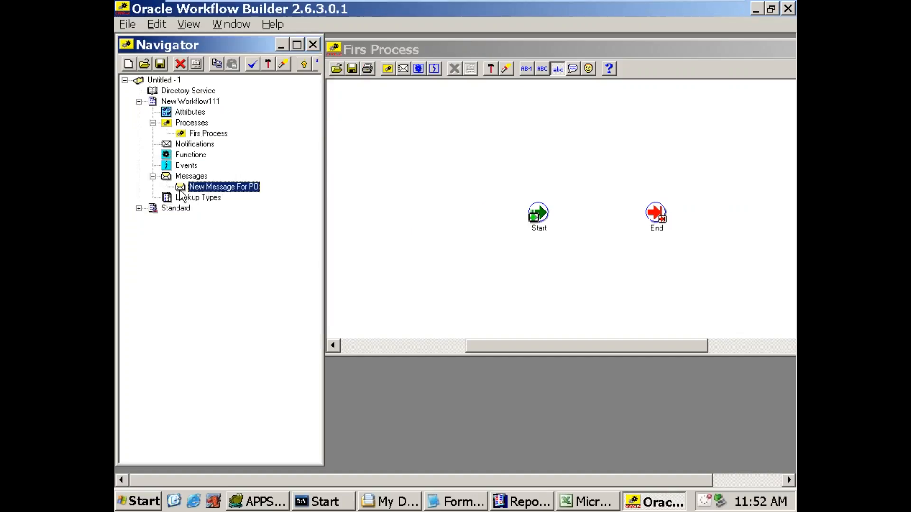
Step: Create a new notification under New Workflow111 with internal name N1 and display name New Notification
{"action": "left_click", "coordinate": [172, 144]}
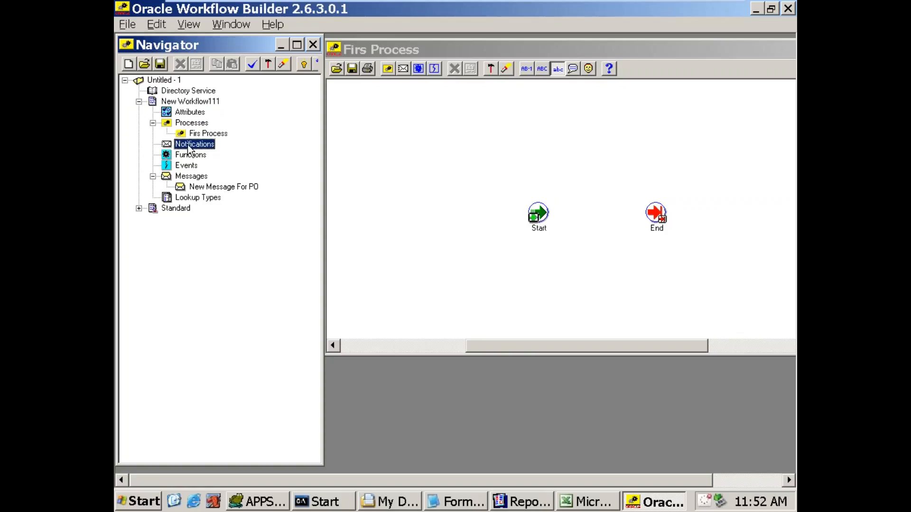
{"action": "right_click", "coordinate": [189, 148]}
{"action": "left_click", "coordinate": [200, 150]}
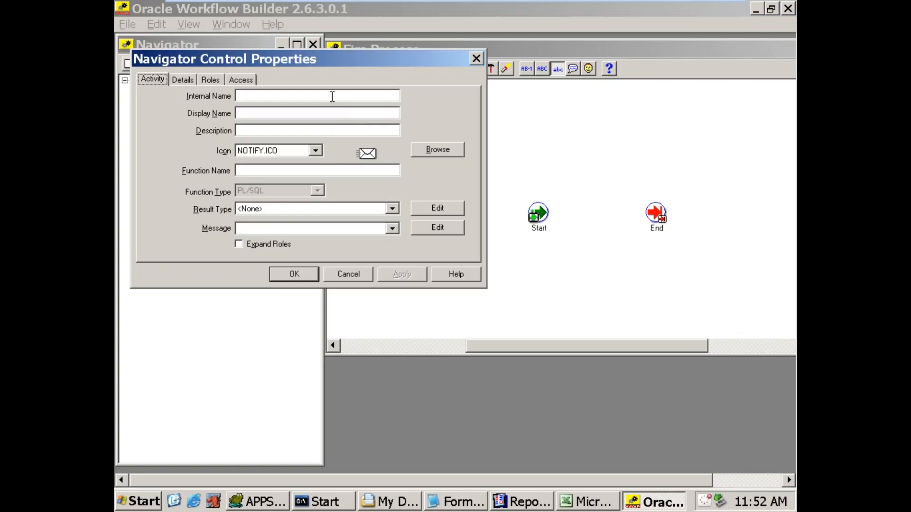
{"action": "left_click", "coordinate": [323, 97]}
{"action": "type", "text": "N1"}
{"action": "key", "text": "Tab"}
{"action": "type", "text": "new"}
{"action": "key", "text": "shift+Home"}
{"action": "type", "text": "Ne"}
{"action": "type", "text": "w Nod"}
{"action": "key", "text": "BackSpace"}
{"action": "key", "text": "BackSpace"}
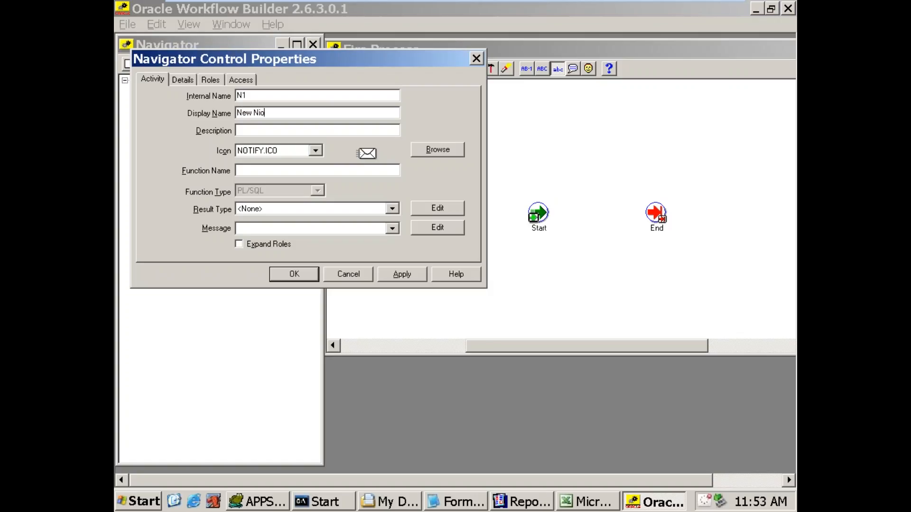
{"action": "type", "text": "otification"}
Step: Enter the notification description "Oracle Standard Notification" and set its icon to NTF_INFO.ICO
{"action": "key", "text": "Tab"}
{"action": "type", "text": "Oracle Standard No"}
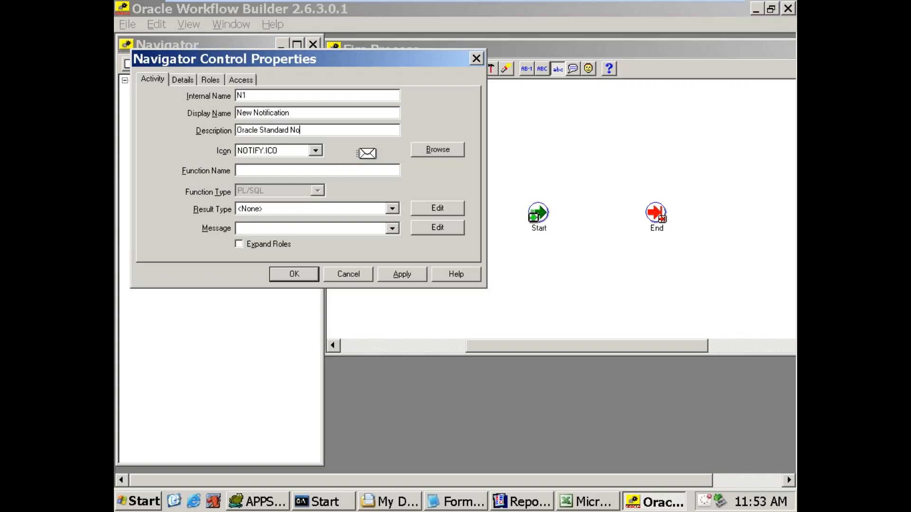
{"action": "type", "text": "tification"}
{"action": "key", "text": "Tab"}
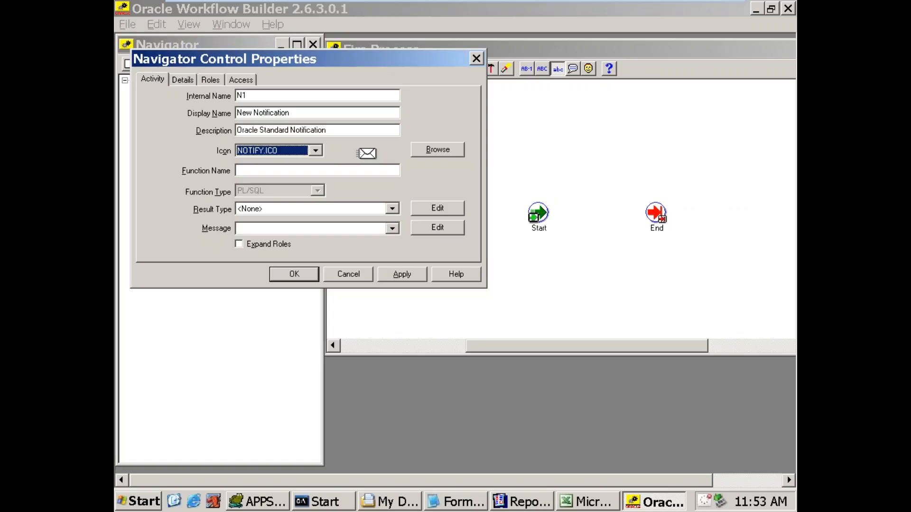
{"action": "key", "text": "Down"}
{"action": "key", "text": "Down"}
{"action": "key", "text": "Down"}
{"action": "key", "text": "Down"}
{"action": "key", "text": "Tab"}
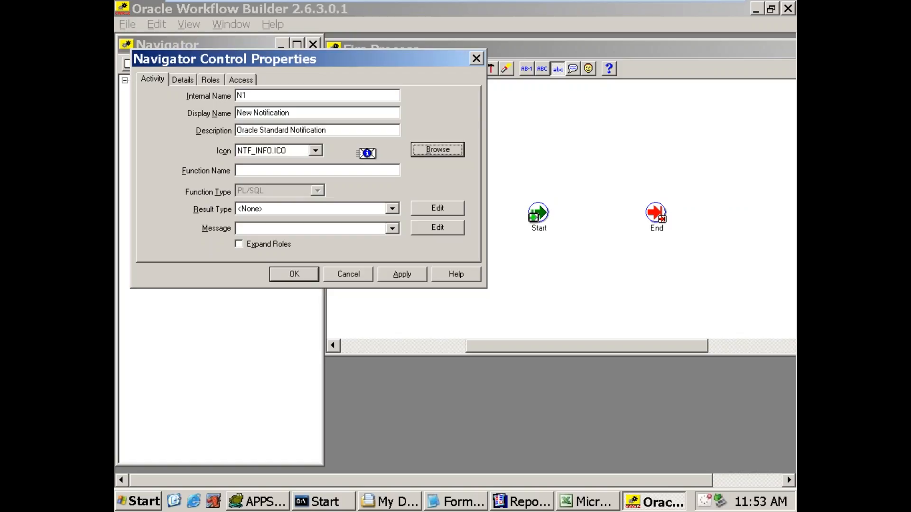
Step: Assign New Message For PO to the notification, keep its result type as <None>, and save it
{"action": "left_click", "coordinate": [283, 150]}
{"action": "left_click", "coordinate": [282, 150]}
{"action": "left_click", "coordinate": [254, 170]}
{"action": "left_click", "coordinate": [392, 209]}
{"action": "left_click", "coordinate": [392, 209]}
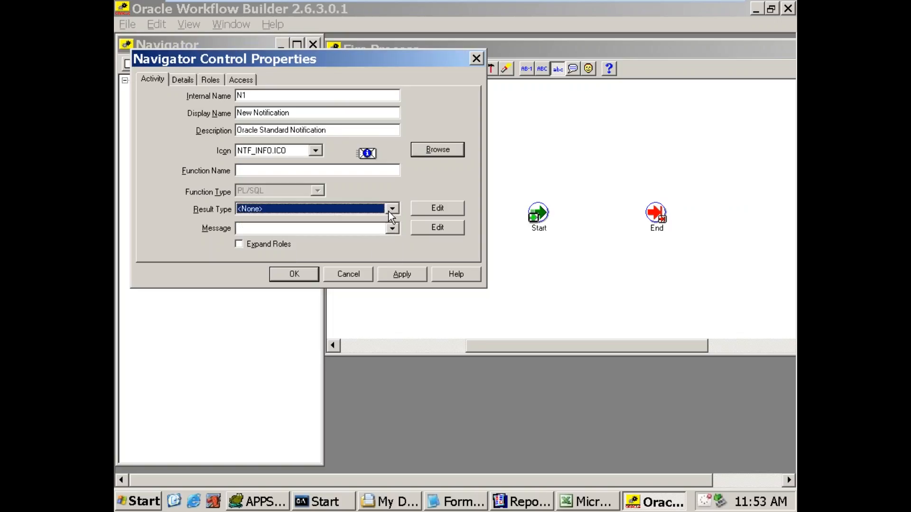
{"action": "left_click", "coordinate": [392, 229]}
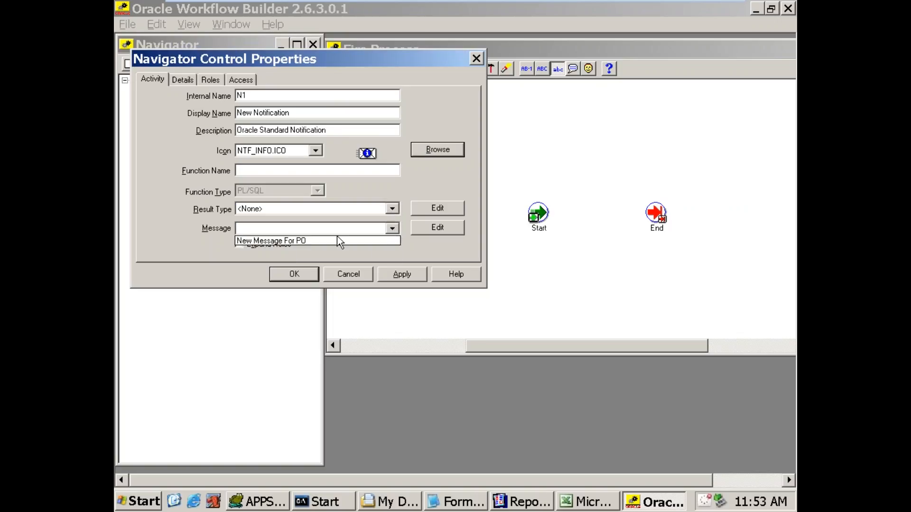
{"action": "left_click", "coordinate": [323, 241]}
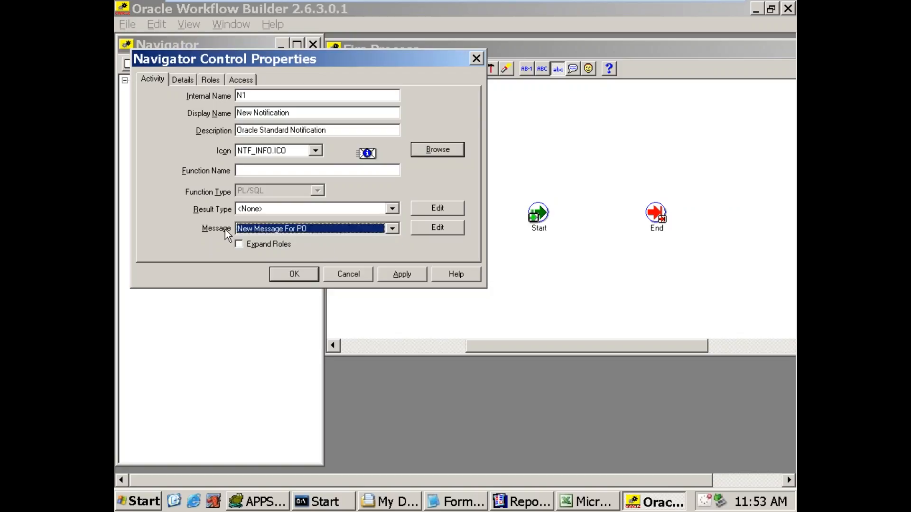
{"action": "left_click_drag", "start_coordinate": [223, 61], "coordinate": [343, 60]}
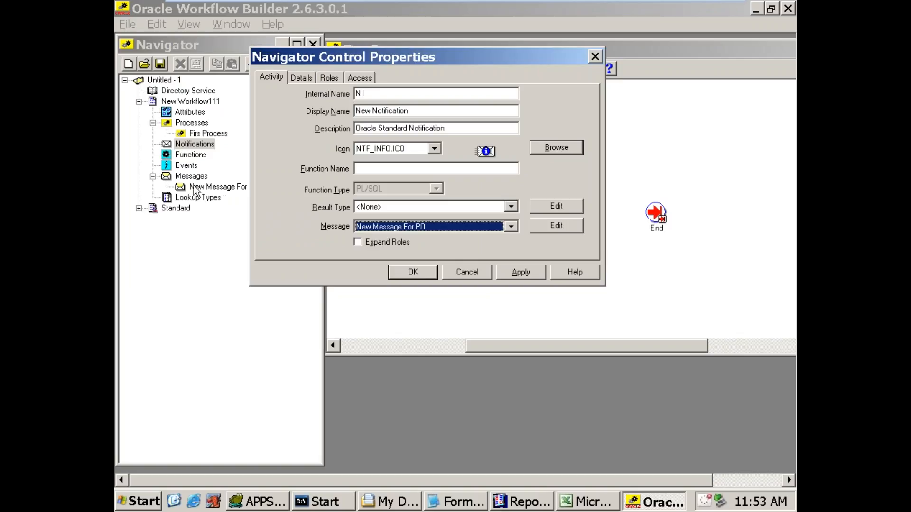
{"action": "left_click", "coordinate": [522, 274]}
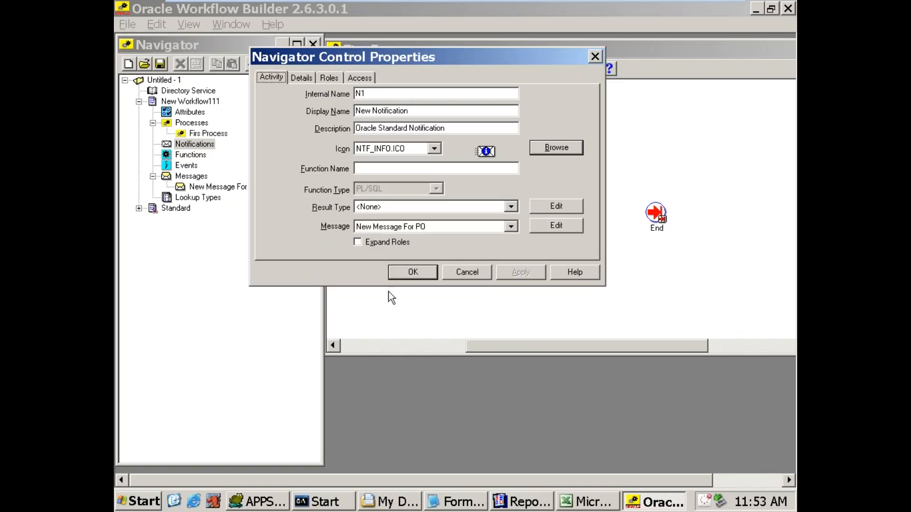
{"action": "left_click", "coordinate": [410, 270]}
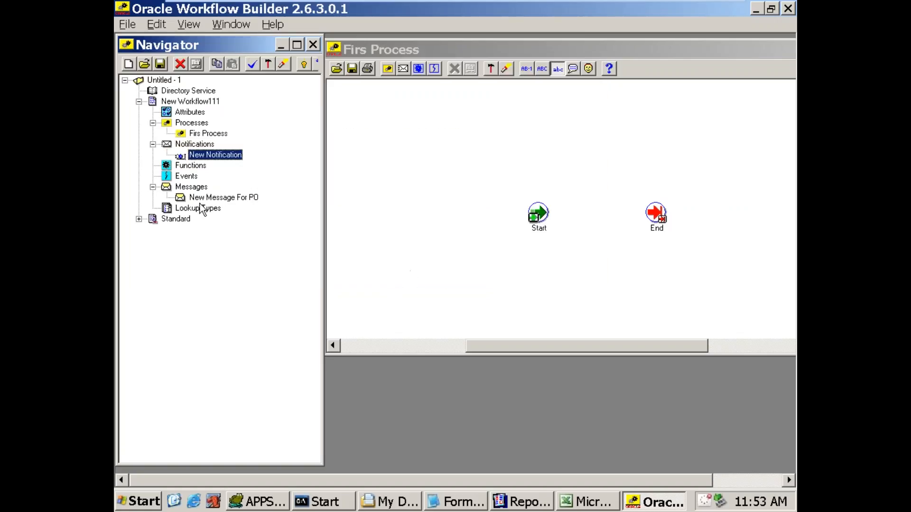
Step: Place New Notification in the Firs Process diagram, above and between the Start and End nodes
{"action": "left_click", "coordinate": [199, 199]}
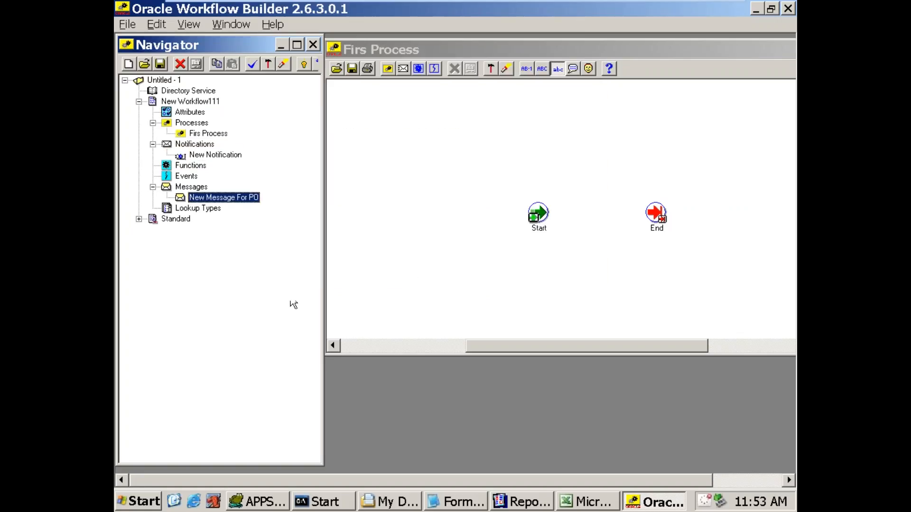
{"action": "left_click", "coordinate": [206, 157]}
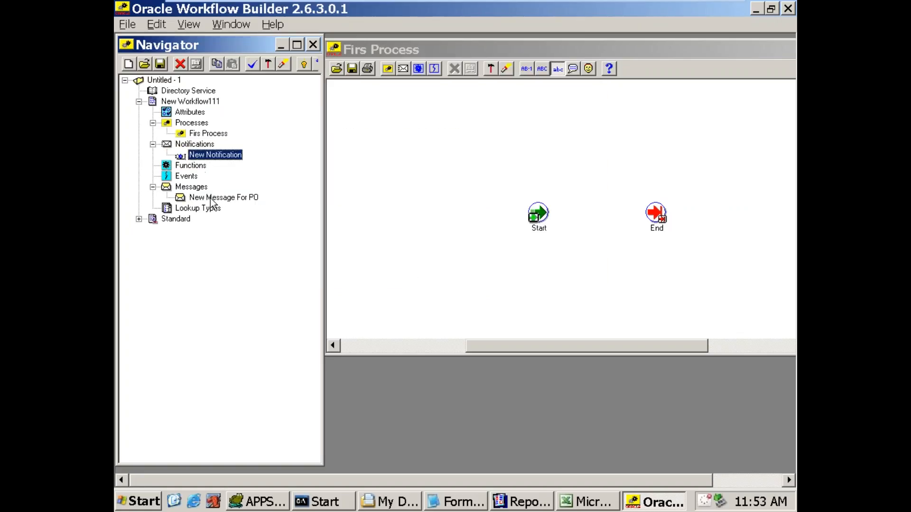
{"action": "left_click", "coordinate": [210, 198]}
{"action": "left_click", "coordinate": [210, 157]}
{"action": "left_click_drag", "start_coordinate": [181, 159], "coordinate": [386, 155]}
{"action": "left_click_drag", "start_coordinate": [528, 154], "coordinate": [594, 150]}
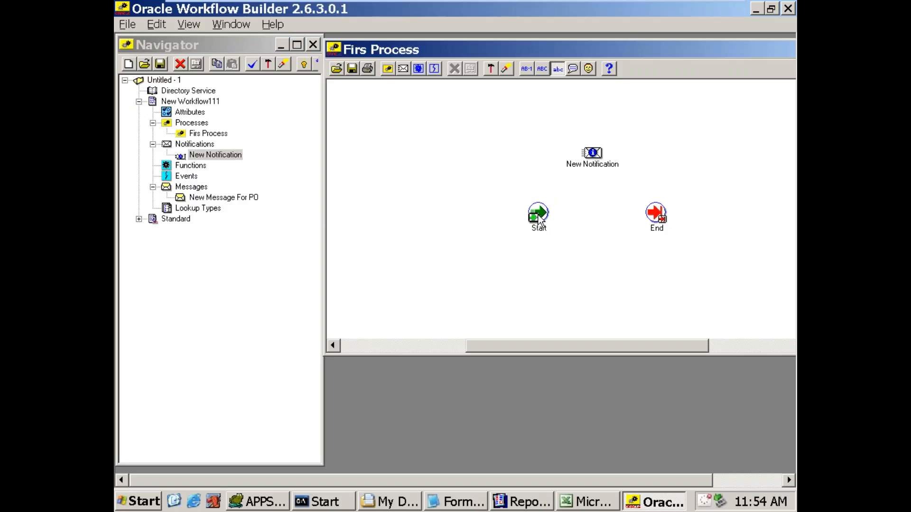
Step: Draw transitions from Start to New Notification and from New Notification to End
{"action": "mouse_move", "coordinate": [538, 215]}
{"action": "mouse_move", "coordinate": [667, 219]}
{"action": "left_click", "coordinate": [544, 216]}
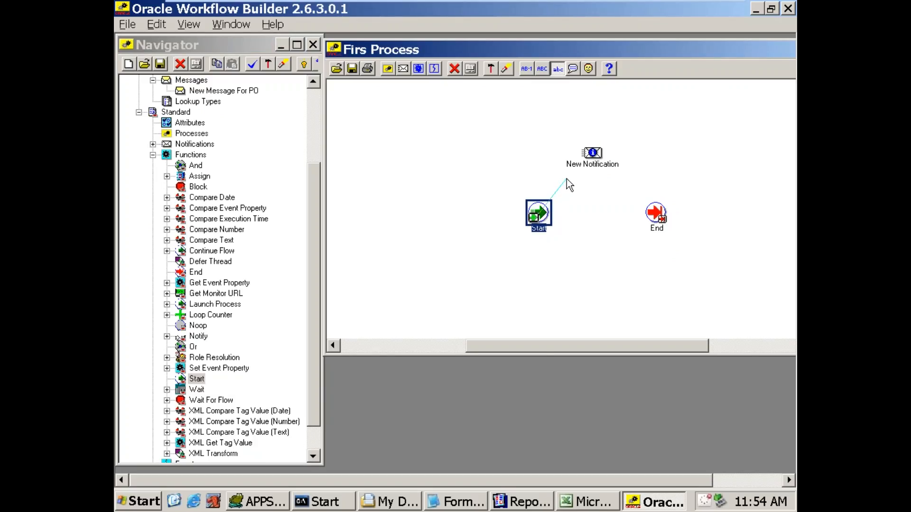
{"action": "left_click_drag", "start_coordinate": [577, 166], "coordinate": [591, 158]}
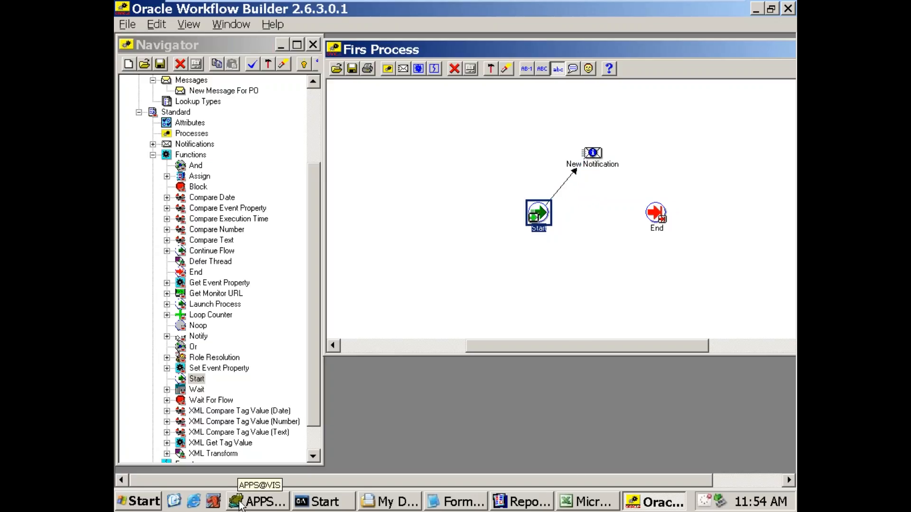
{"action": "left_click", "coordinate": [593, 155]}
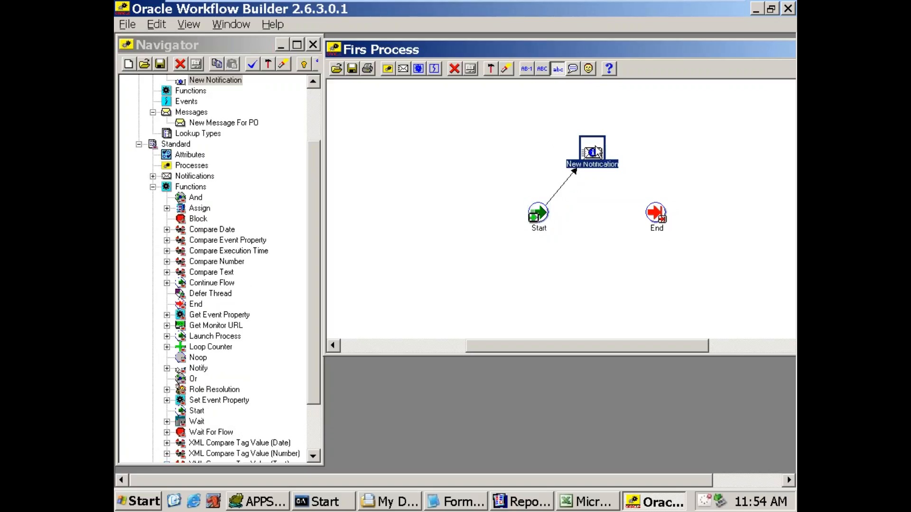
{"action": "left_click_drag", "start_coordinate": [606, 152], "coordinate": [659, 221]}
Step: Rearrange the Start and End nodes on either side of New Notification so the process forms a straight horizontal line
{"action": "left_click_drag", "start_coordinate": [550, 218], "coordinate": [487, 164]}
{"action": "left_click_drag", "start_coordinate": [661, 216], "coordinate": [724, 154]}
{"action": "left_click_drag", "start_coordinate": [476, 158], "coordinate": [474, 147]}
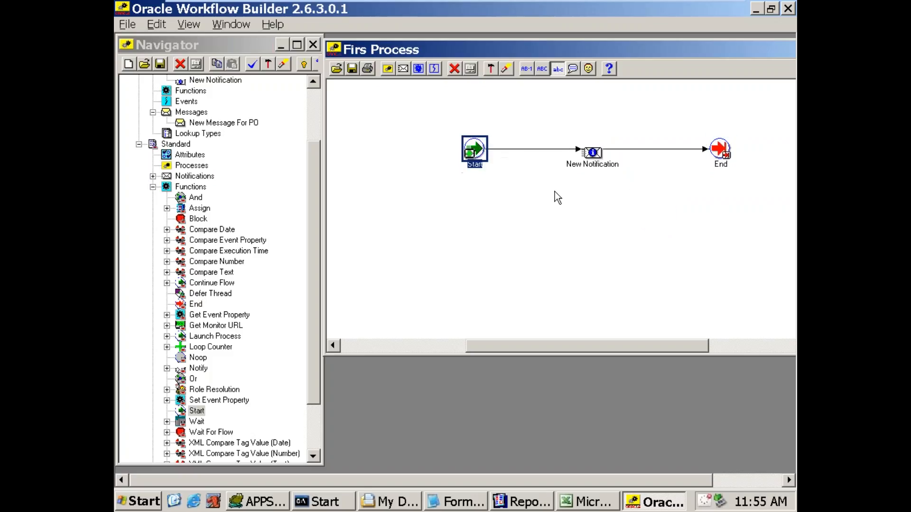
{"action": "left_click", "coordinate": [565, 226]}
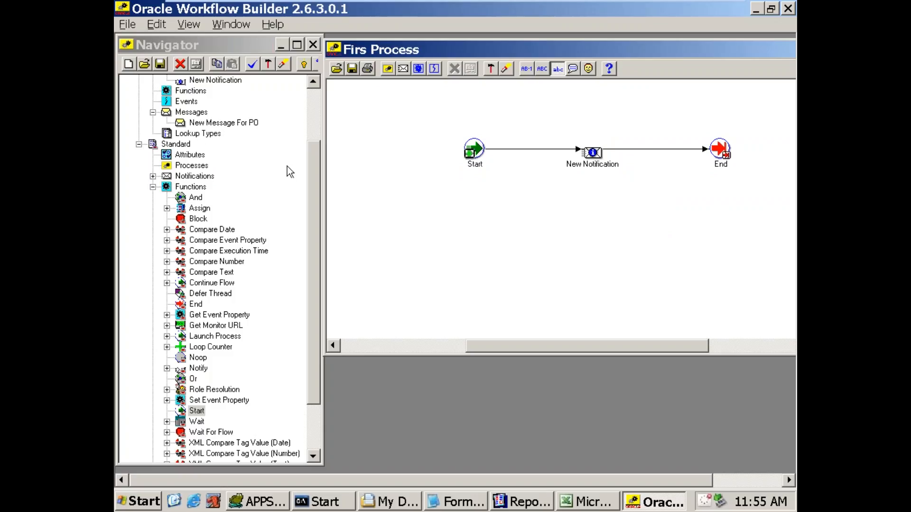
Step: Collapse the Processes, Notifications and Messages branches of New Workflow111 and the whole Standard item type in the Navigator
{"action": "left_click_drag", "start_coordinate": [312, 174], "coordinate": [315, 110]}
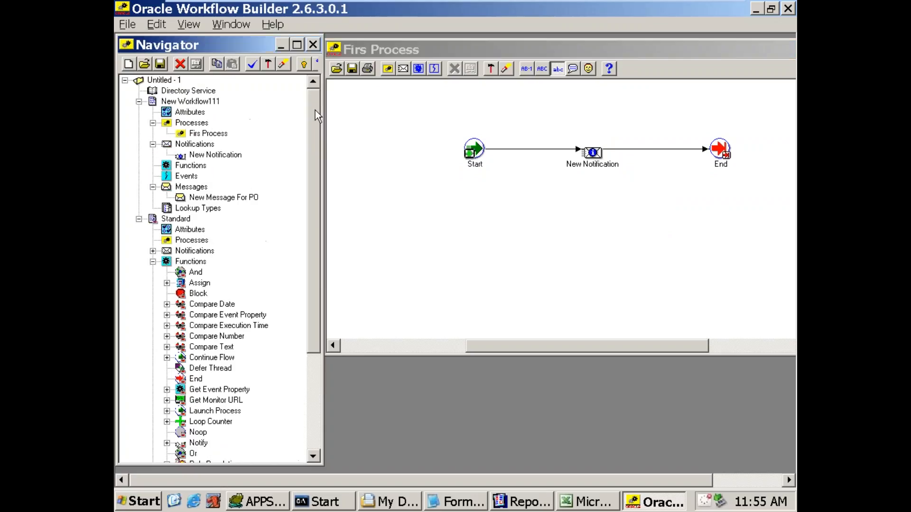
{"action": "left_click", "coordinate": [193, 104]}
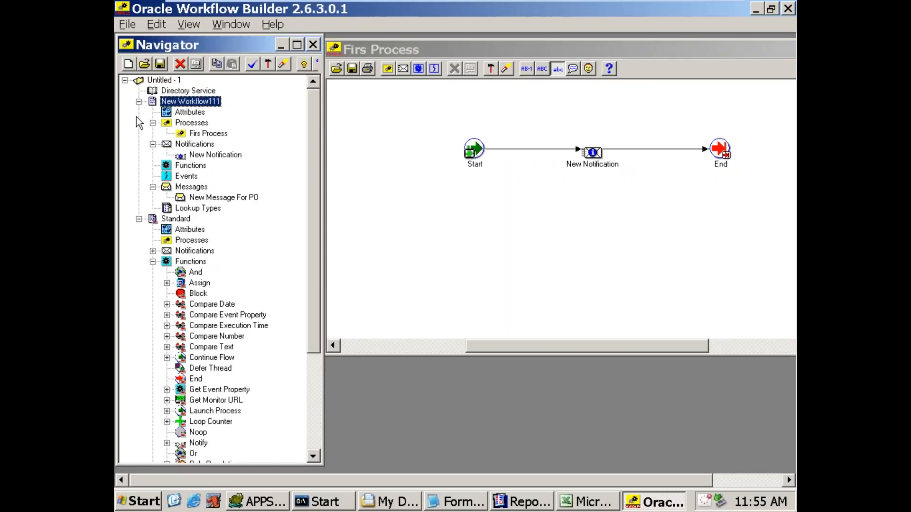
{"action": "left_click", "coordinate": [153, 123]}
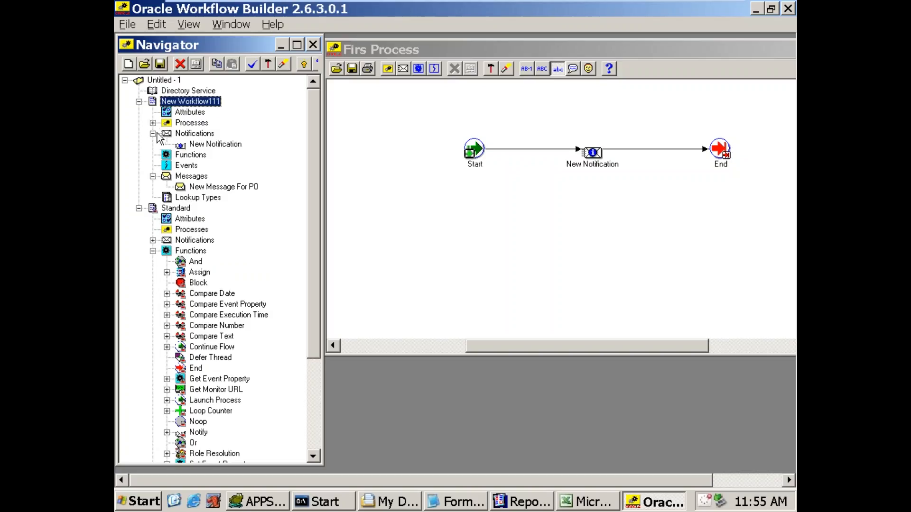
{"action": "left_click", "coordinate": [154, 134]}
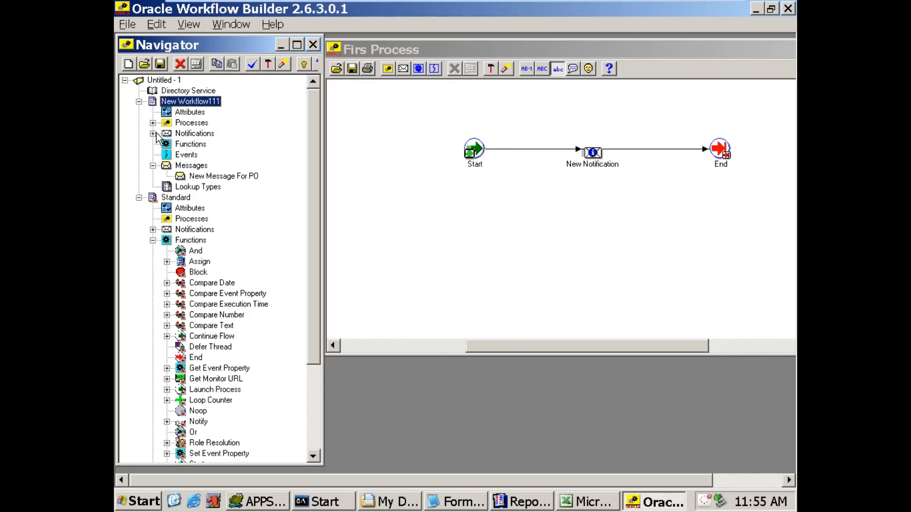
{"action": "left_click", "coordinate": [152, 166]}
{"action": "left_click", "coordinate": [138, 187]}
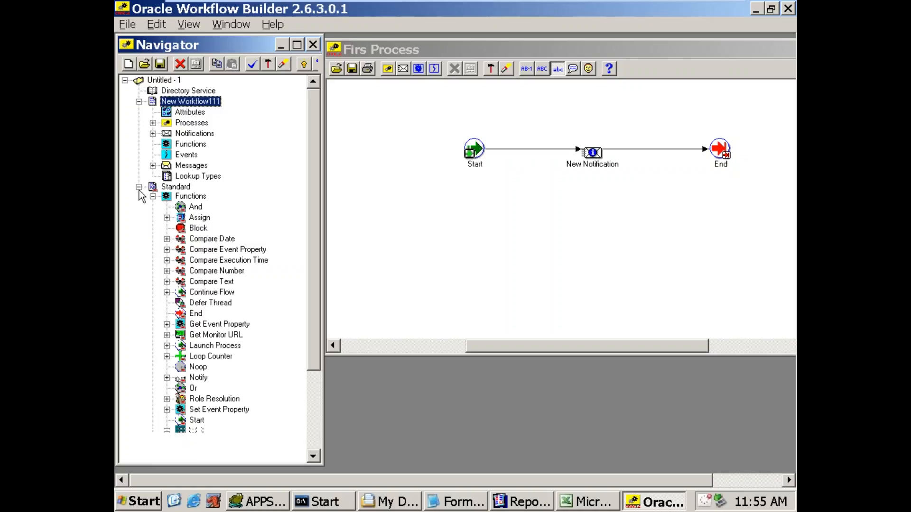
Step: Examine the Standard item type in the Navigator, collapsing its Functions branch and reviewing its Notifications, Functions, Messages and Lookup Types
{"action": "left_click", "coordinate": [174, 187]}
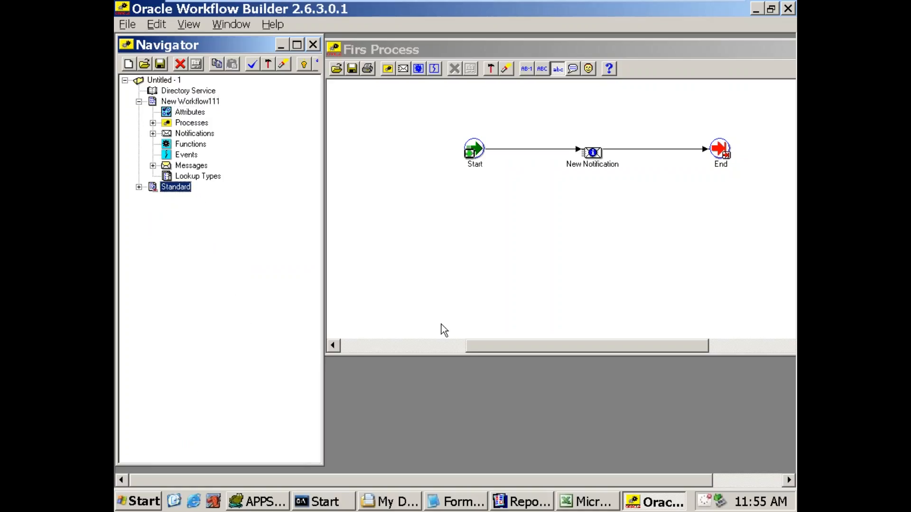
{"action": "left_click", "coordinate": [179, 102]}
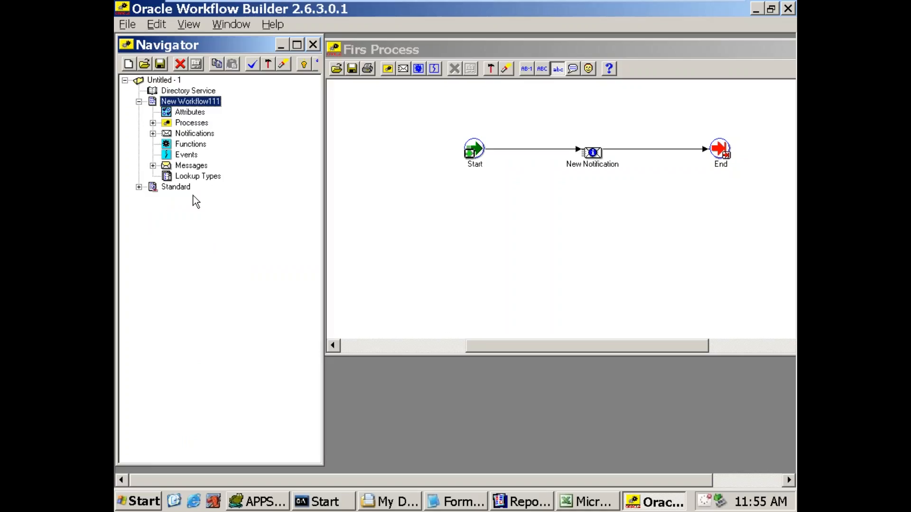
{"action": "left_click", "coordinate": [181, 187]}
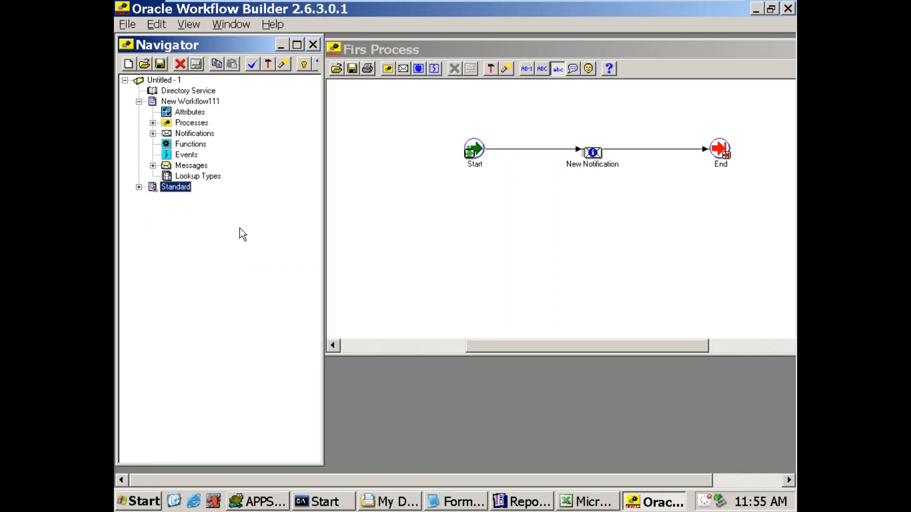
{"action": "left_click", "coordinate": [139, 187]}
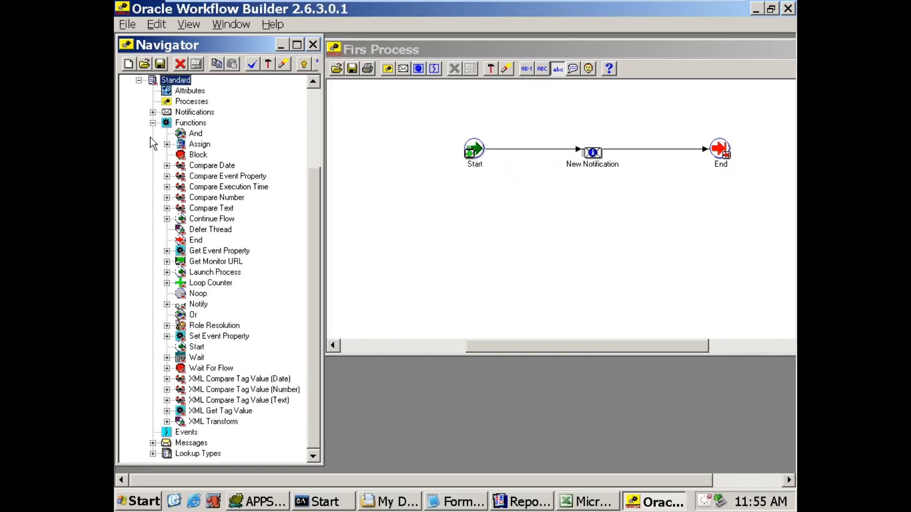
{"action": "left_click", "coordinate": [152, 124]}
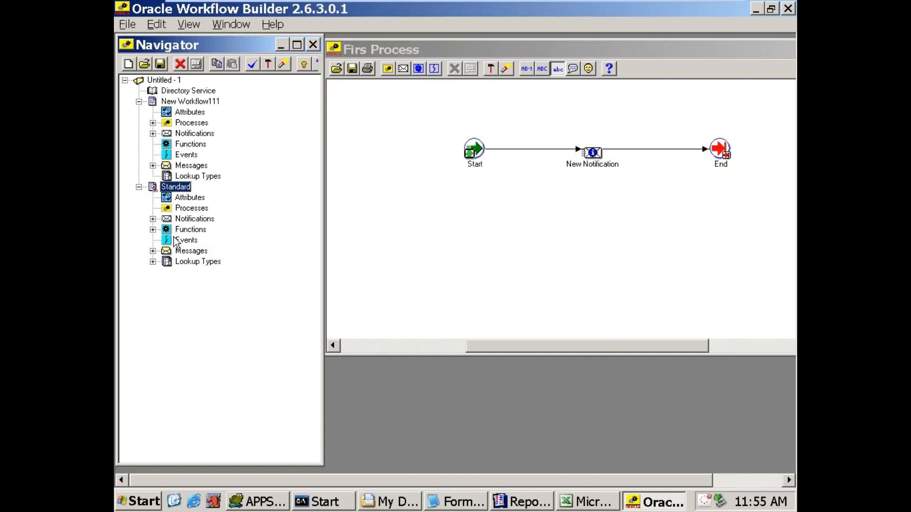
{"action": "left_click", "coordinate": [179, 220]}
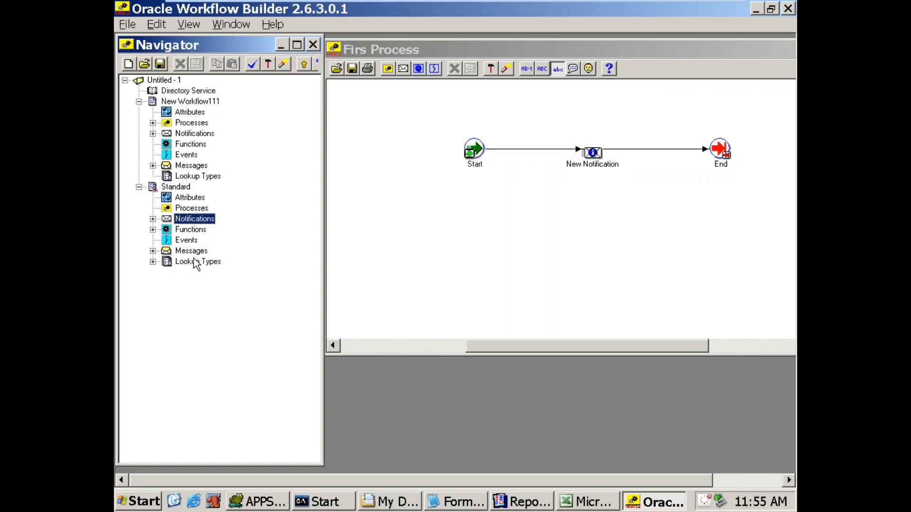
{"action": "left_click", "coordinate": [200, 231]}
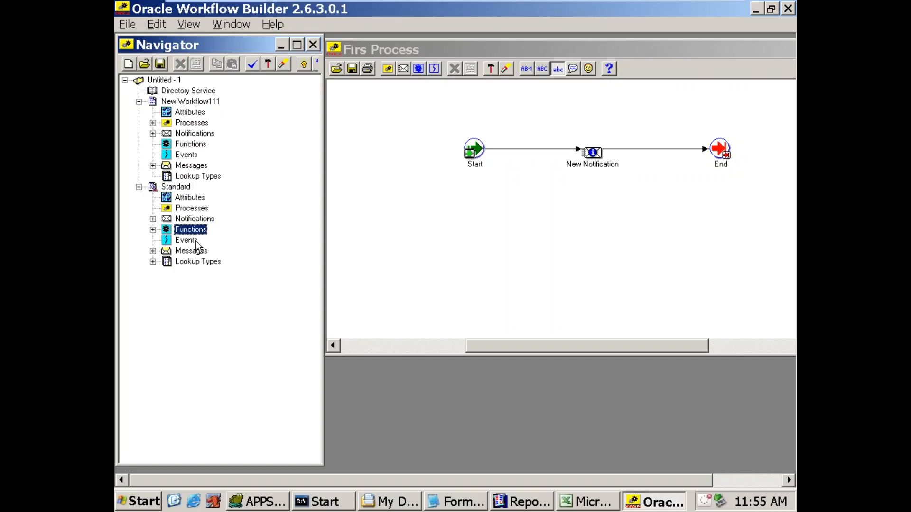
{"action": "left_click", "coordinate": [199, 253]}
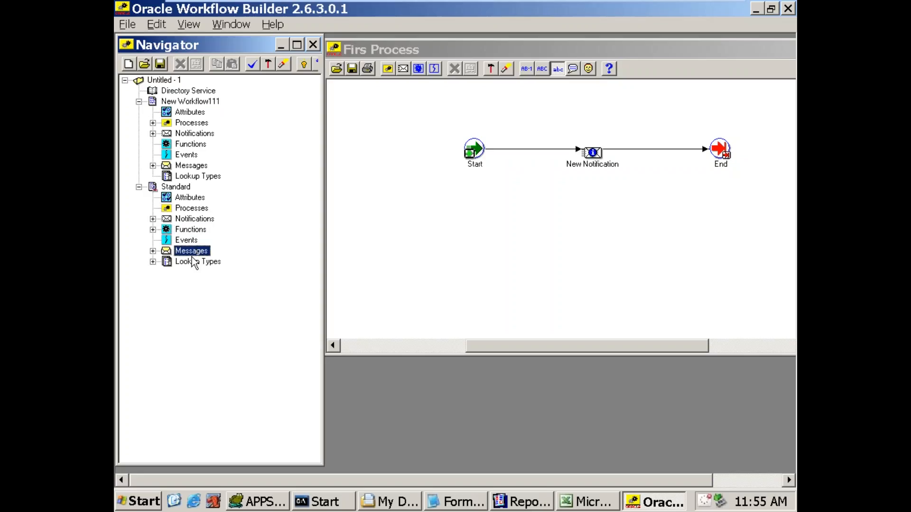
{"action": "left_click", "coordinate": [215, 262]}
Step: Inspect the Start and End nodes in the process diagram and locate Start among the Standard functions, leaving Standard collapsed
{"action": "left_click", "coordinate": [505, 252]}
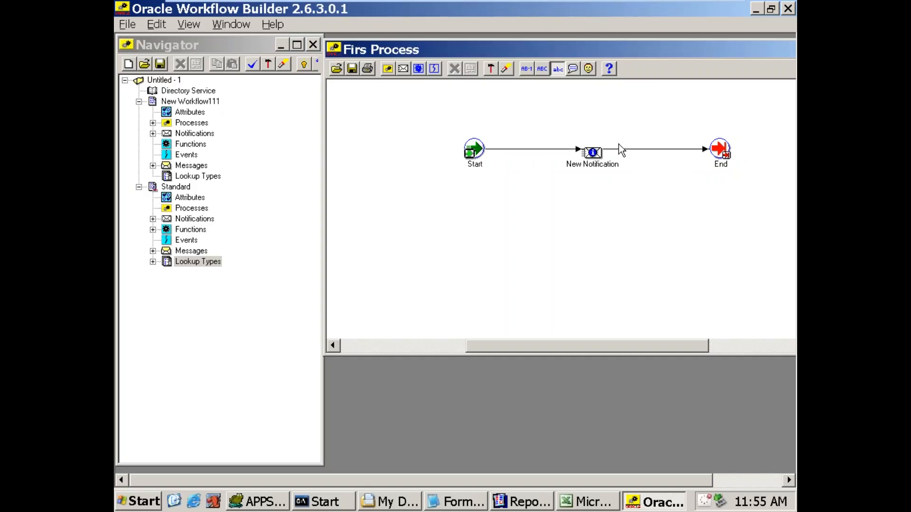
{"action": "mouse_move", "coordinate": [480, 162]}
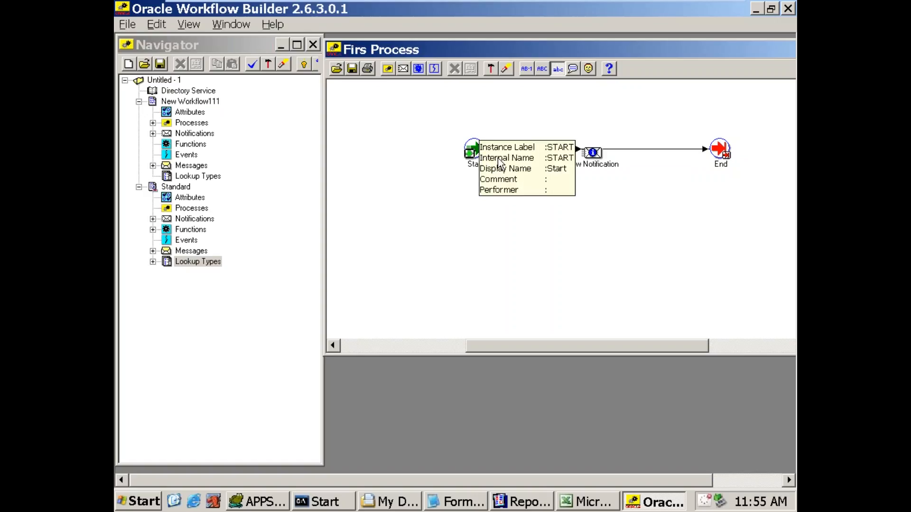
{"action": "mouse_move", "coordinate": [724, 163]}
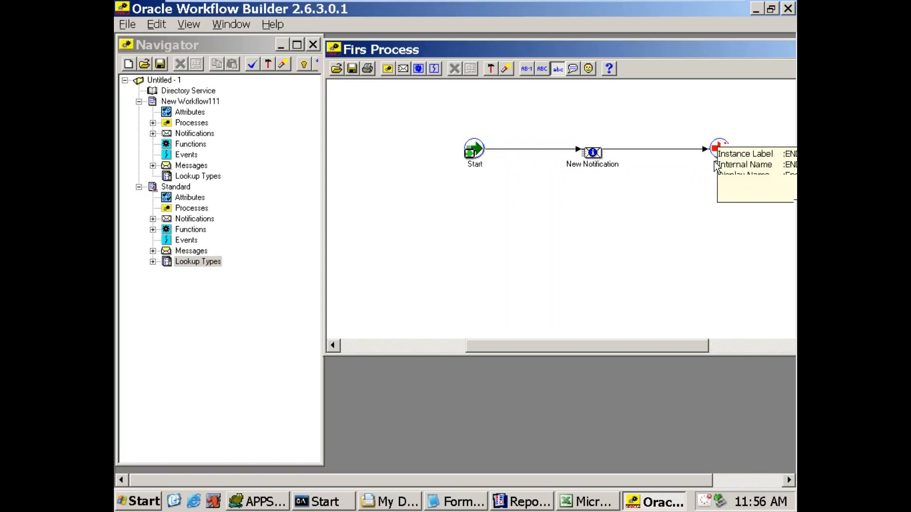
{"action": "left_click", "coordinate": [475, 161]}
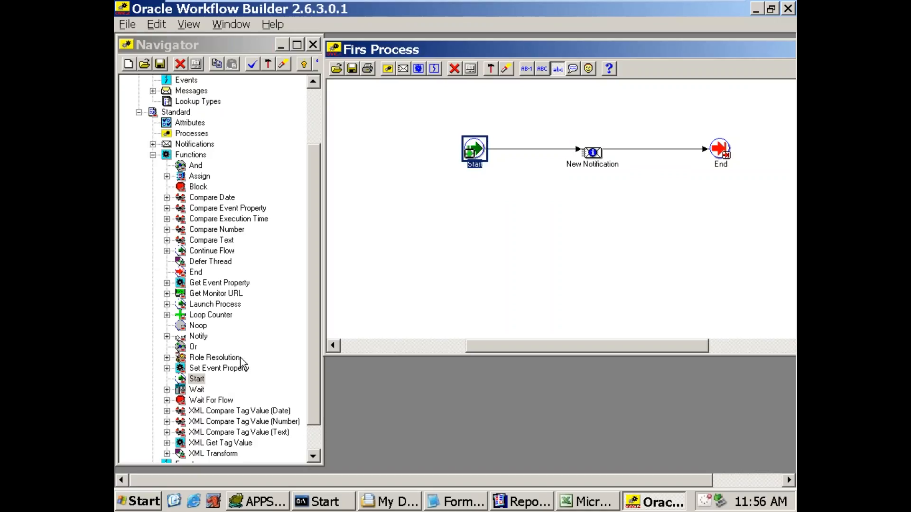
{"action": "left_click", "coordinate": [196, 379]}
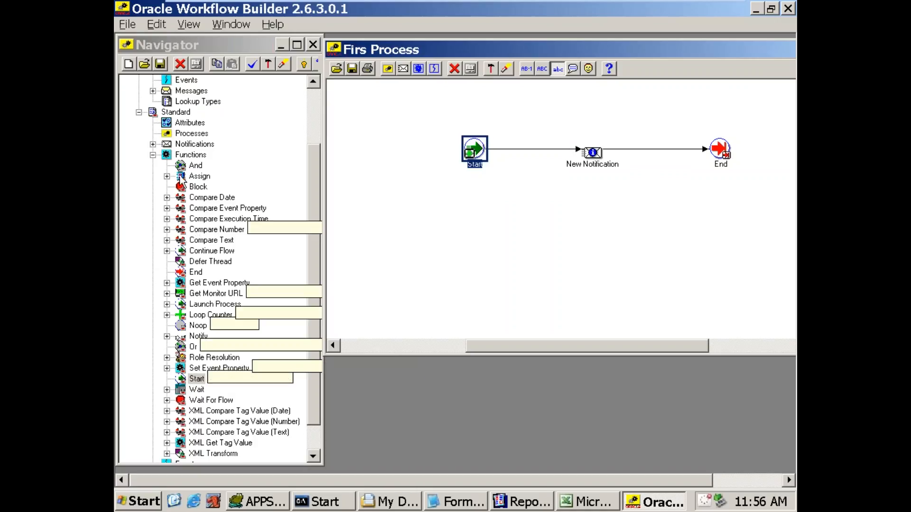
{"action": "left_click", "coordinate": [168, 157]}
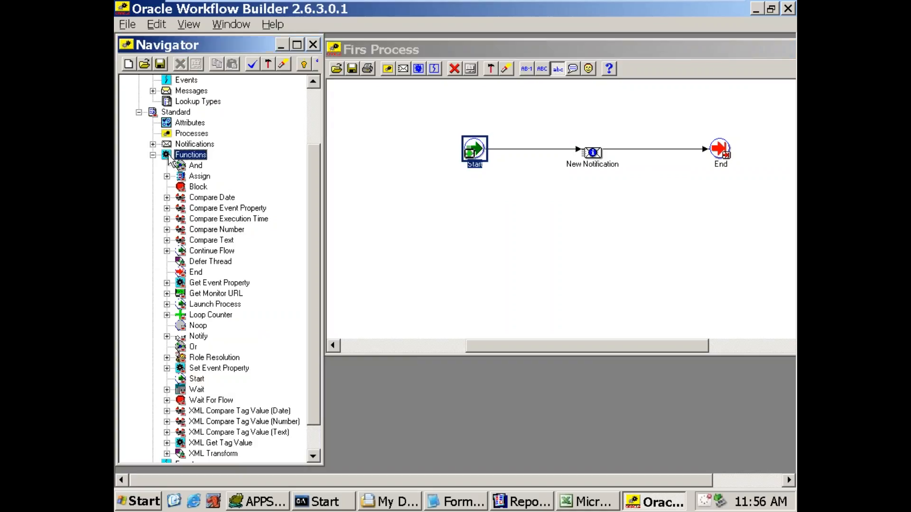
{"action": "left_click", "coordinate": [157, 114]}
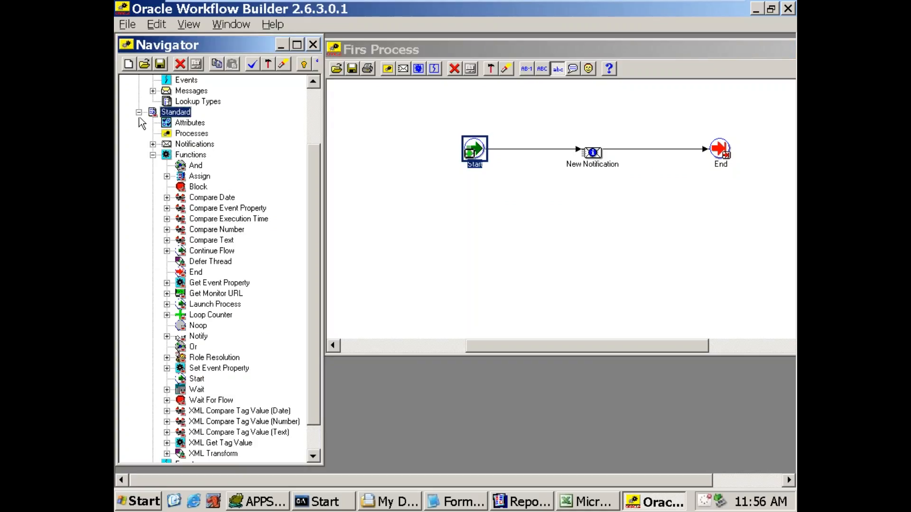
{"action": "left_click", "coordinate": [139, 113]}
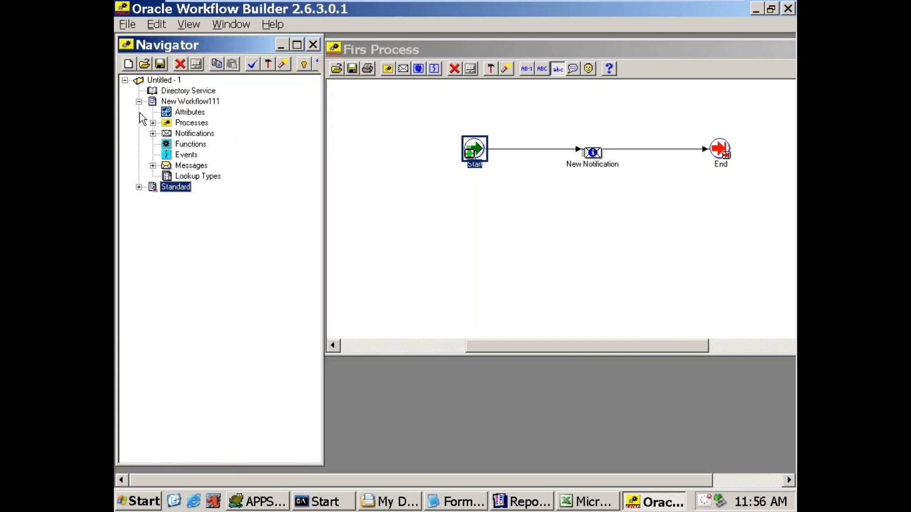
Step: Compare the component branches of New Workflow111 with those of the Standard item type, leaving Standard collapsed
{"action": "left_click", "coordinate": [184, 104]}
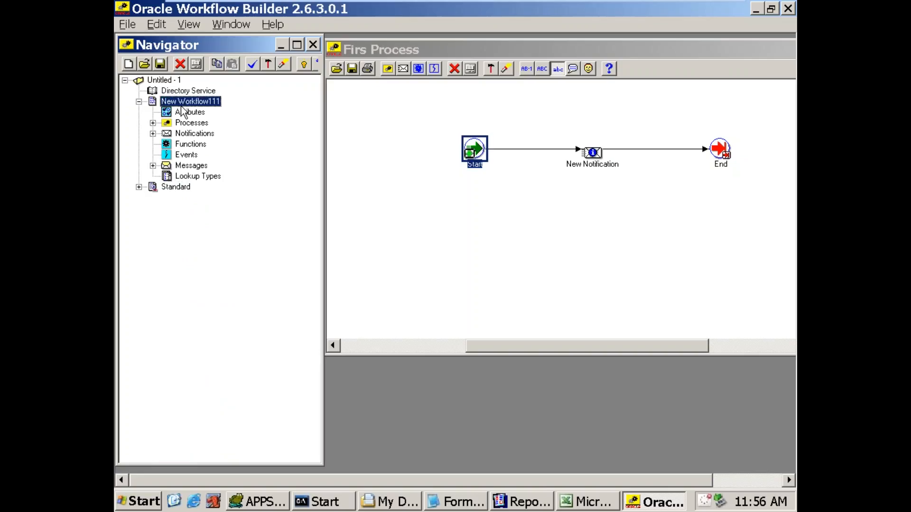
{"action": "left_click", "coordinate": [177, 187]}
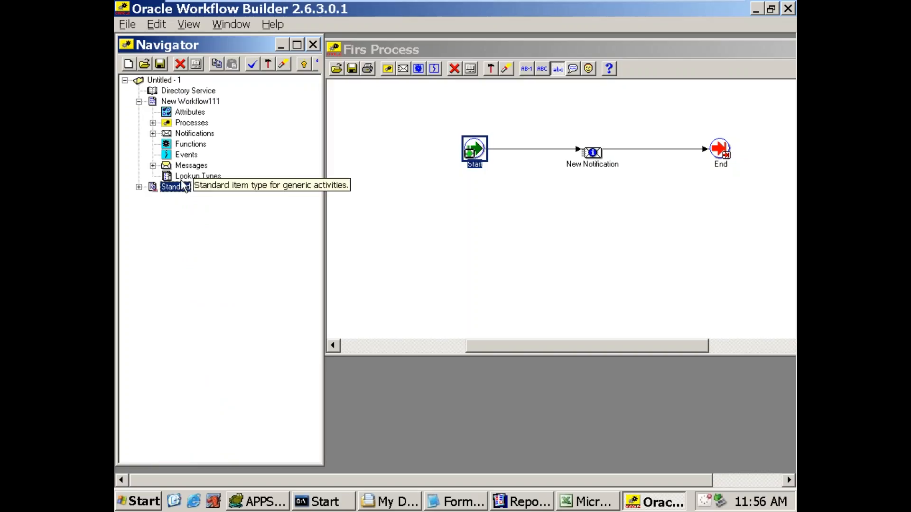
{"action": "left_click", "coordinate": [139, 187]}
{"action": "left_click", "coordinate": [152, 122]}
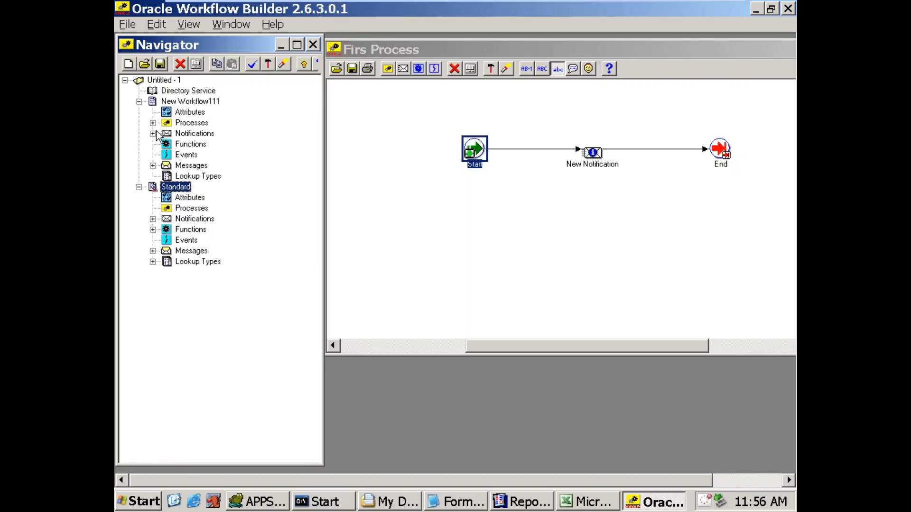
{"action": "left_click", "coordinate": [180, 220]}
{"action": "left_click", "coordinate": [182, 230]}
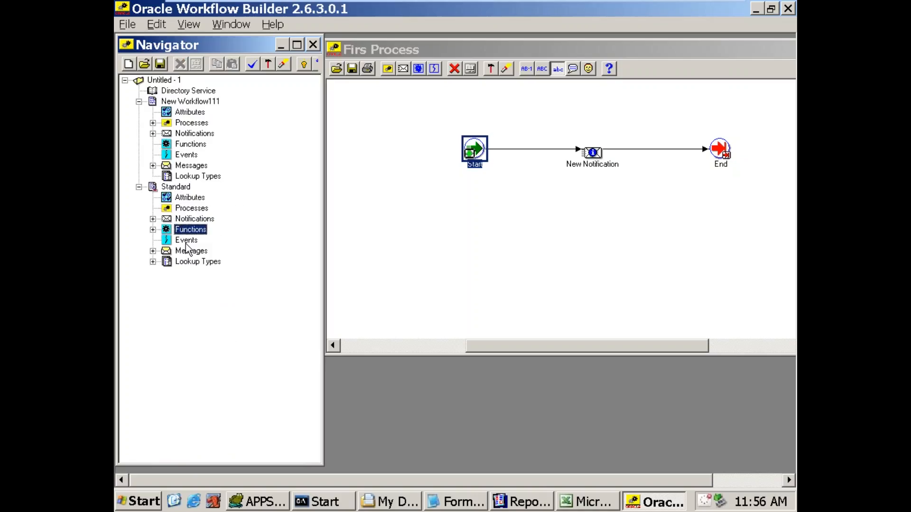
{"action": "left_click", "coordinate": [188, 262]}
{"action": "left_click", "coordinate": [178, 187]}
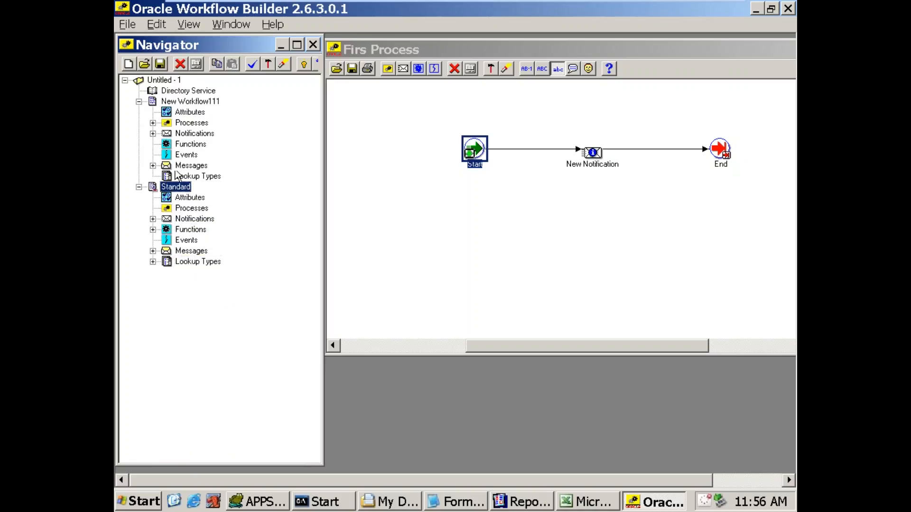
{"action": "left_click", "coordinate": [190, 103]}
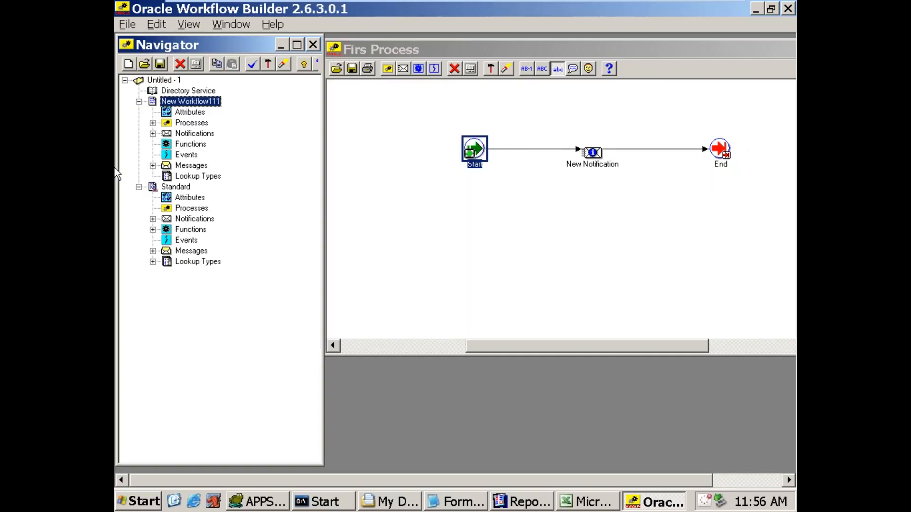
{"action": "left_click", "coordinate": [169, 189]}
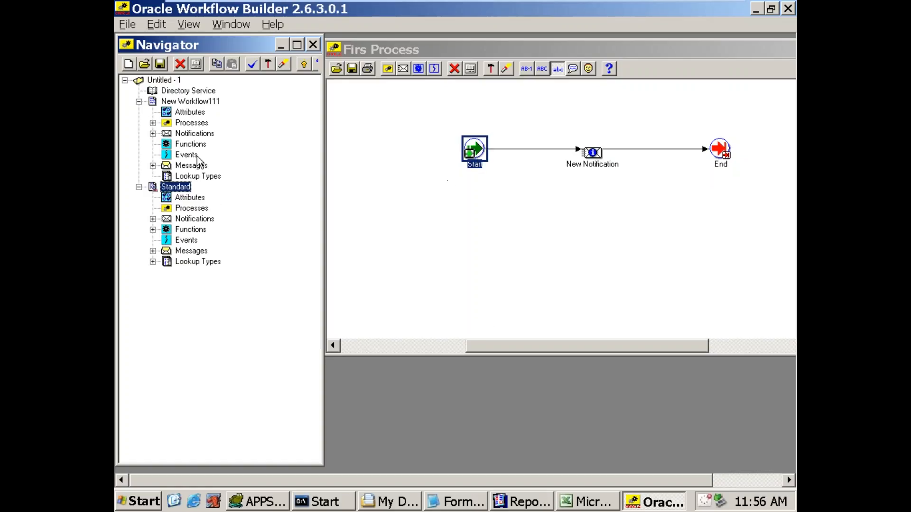
{"action": "left_click", "coordinate": [139, 187]}
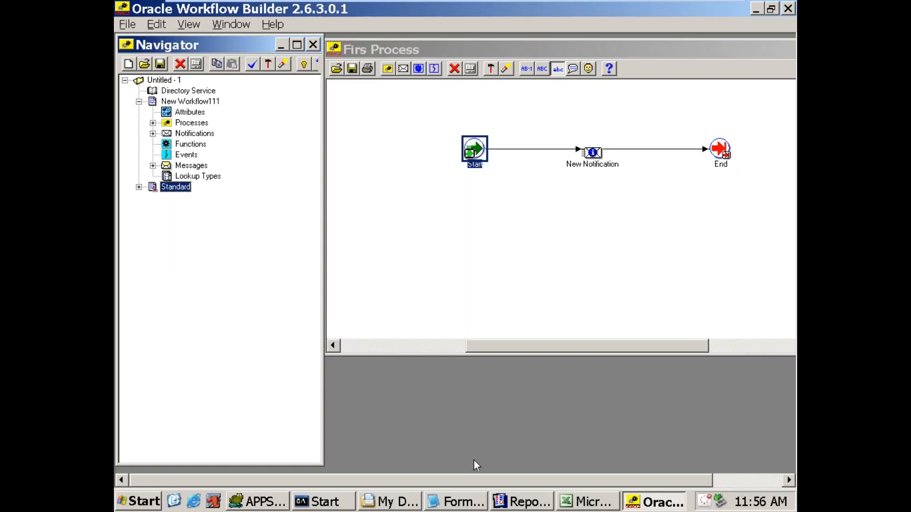
Step: Switch to Reports Builder and examine the MESSAGE procedure of the SRW built-in package in the Object Navigator
{"action": "left_click", "coordinate": [512, 502]}
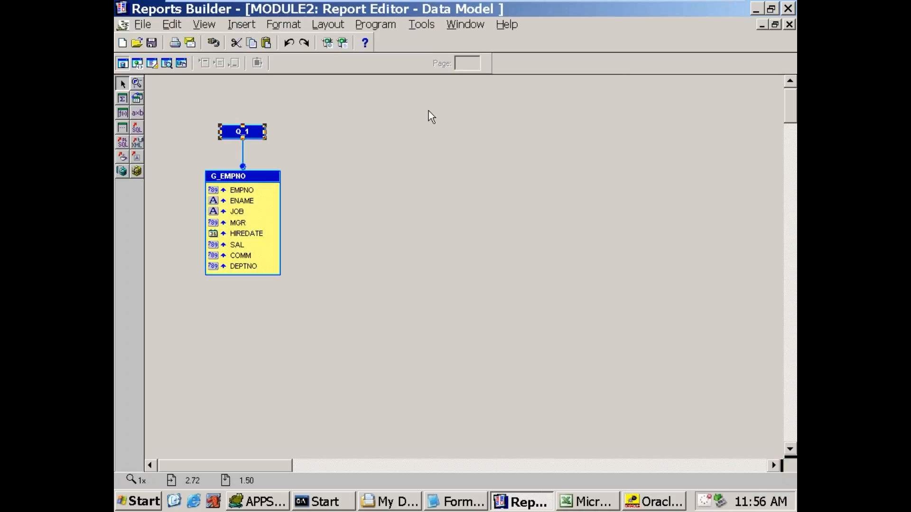
{"action": "left_click", "coordinate": [465, 25]}
{"action": "left_click", "coordinate": [464, 93]}
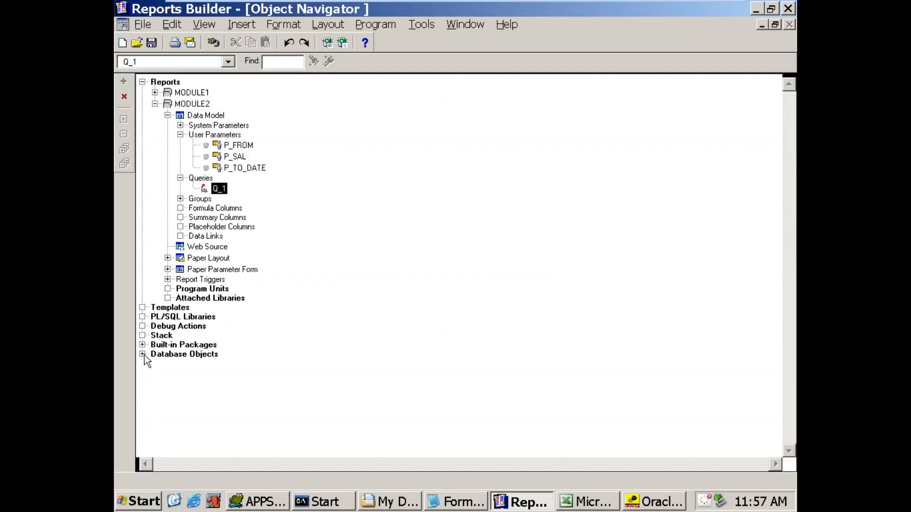
{"action": "left_click", "coordinate": [144, 348]}
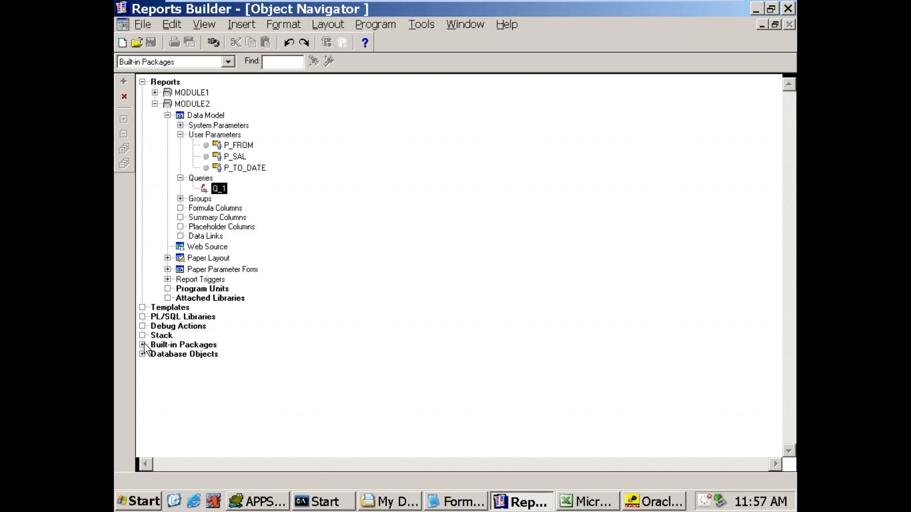
{"action": "left_click", "coordinate": [143, 345]}
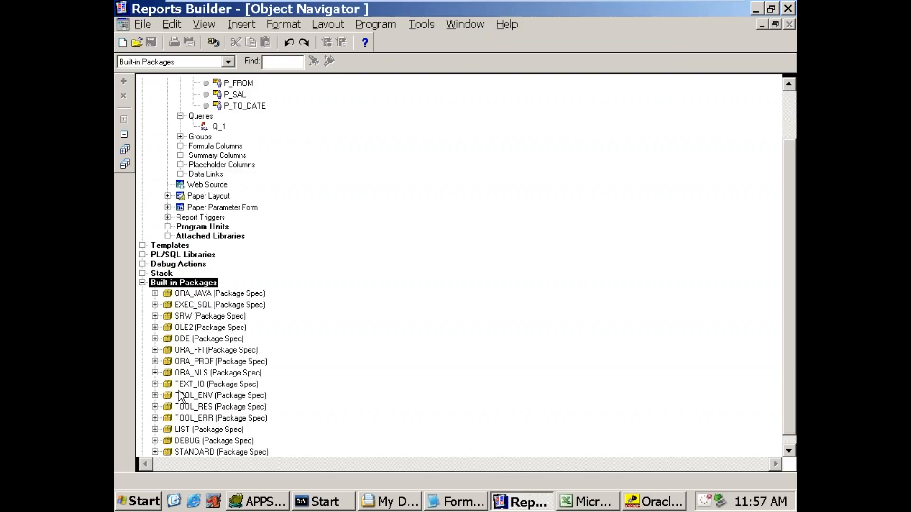
{"action": "left_click", "coordinate": [184, 317]}
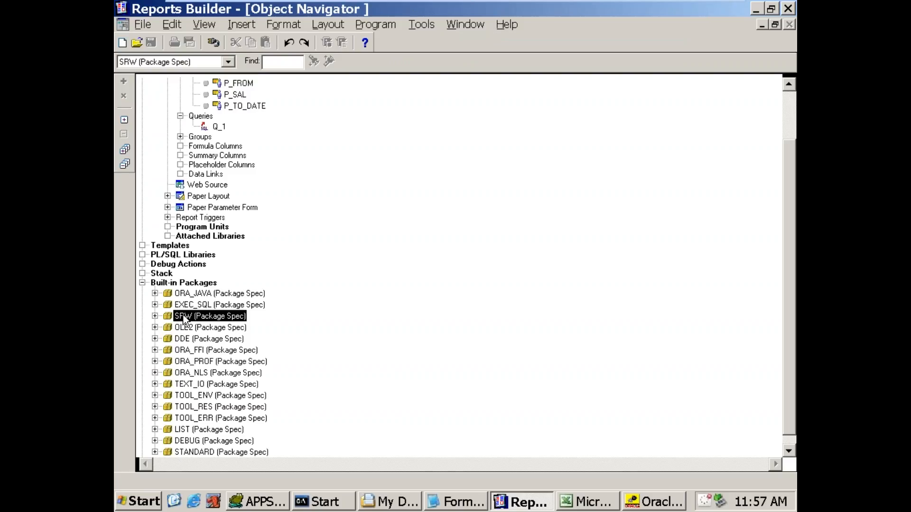
{"action": "left_click", "coordinate": [154, 316]}
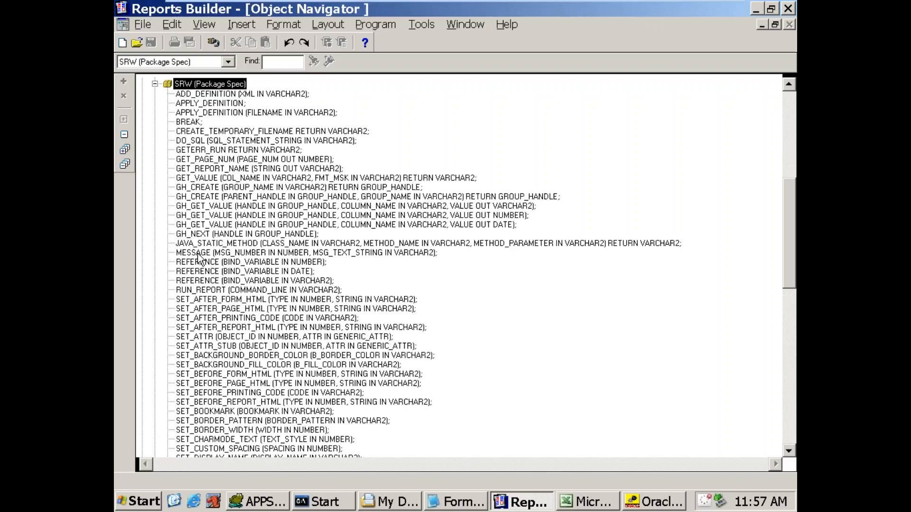
{"action": "left_click", "coordinate": [199, 254]}
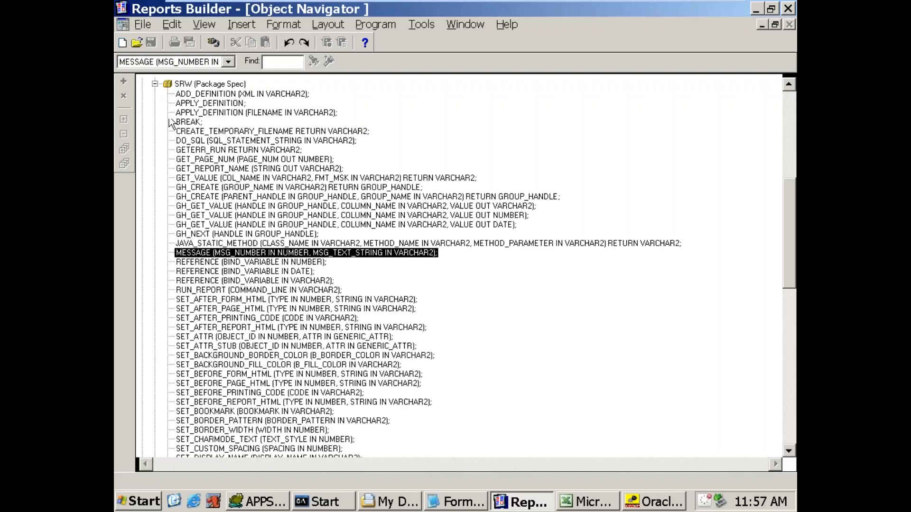
{"action": "left_click", "coordinate": [155, 85]}
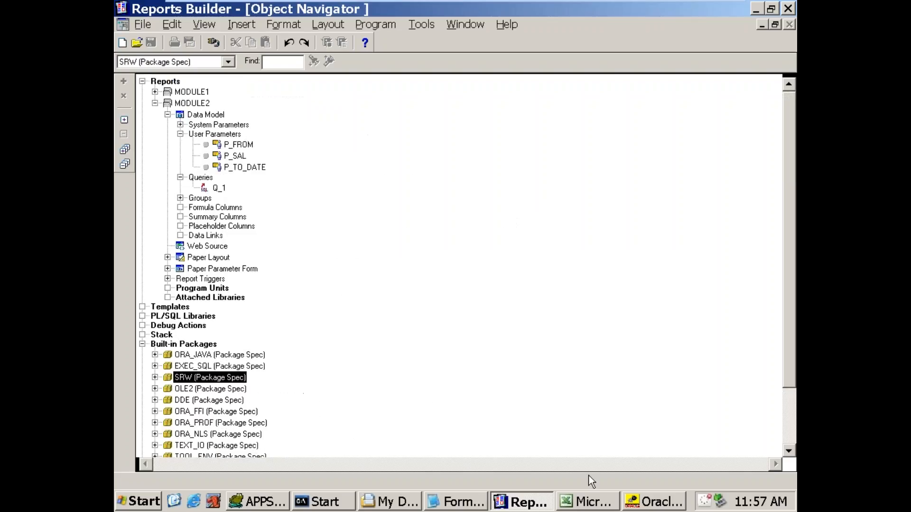
Step: Switch to Oracle Workflow Builder and try to save the workflow to the vis database as the apps user, entering the database password
{"action": "left_click", "coordinate": [657, 503]}
{"action": "left_click", "coordinate": [499, 247]}
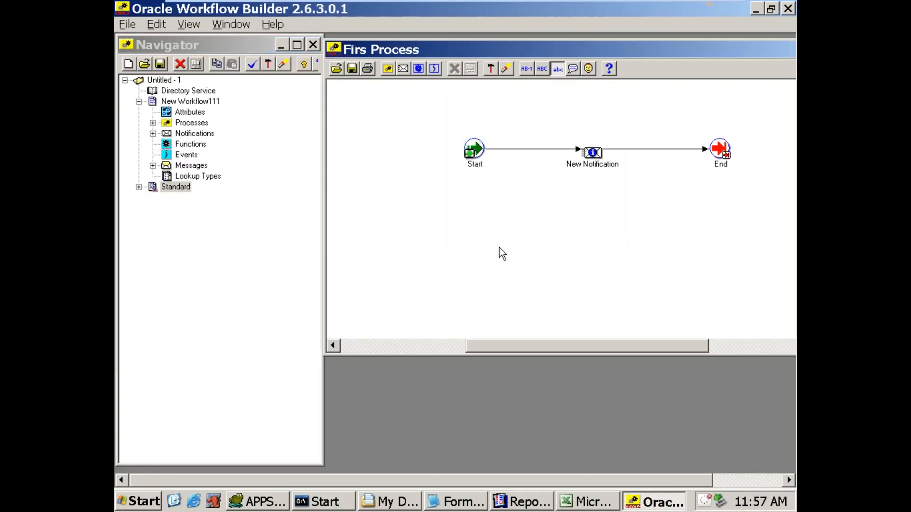
{"action": "left_click", "coordinate": [156, 62]}
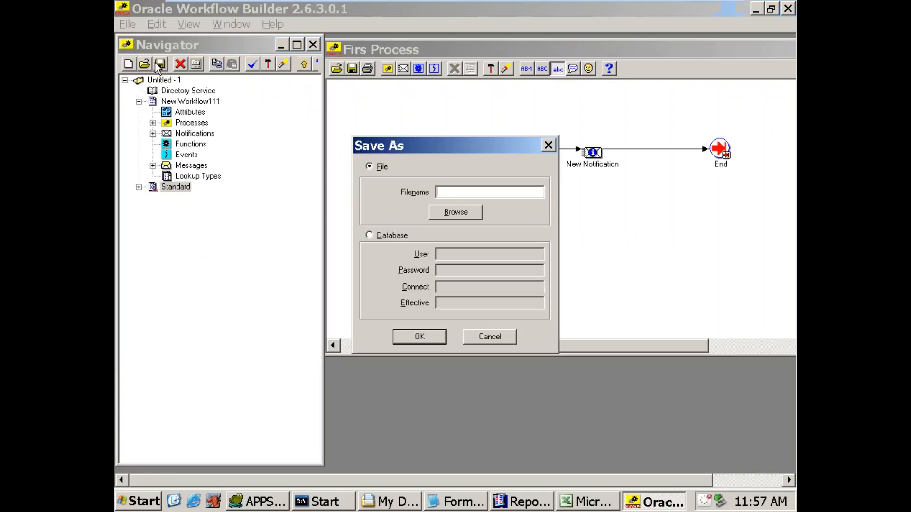
{"action": "left_click", "coordinate": [389, 240]}
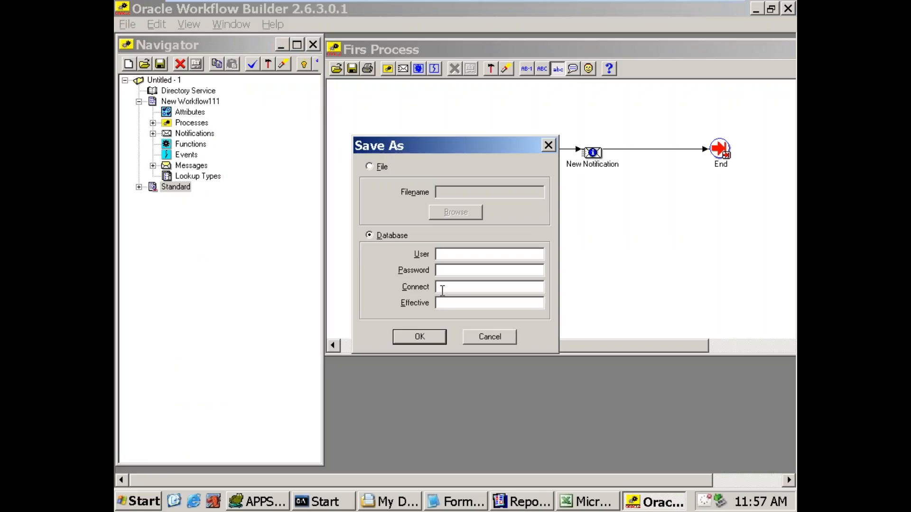
{"action": "type", "text": "app"}
{"action": "key", "text": "BackSpace"}
{"action": "type", "text": "/apps@vis"}
{"action": "key", "text": "Return"}
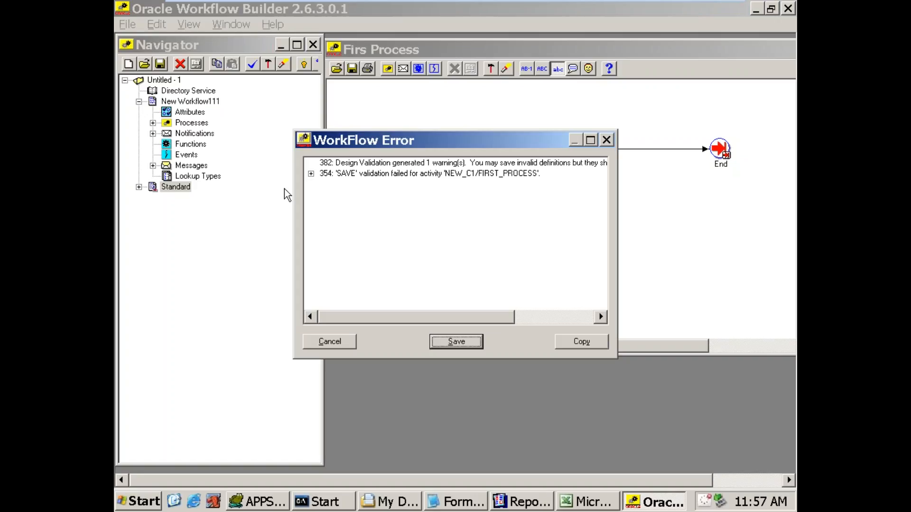
Step: Examine the save validation messages for FIRST_PROCESS and its child notification activity, and cancel the save
{"action": "left_click", "coordinate": [311, 174]}
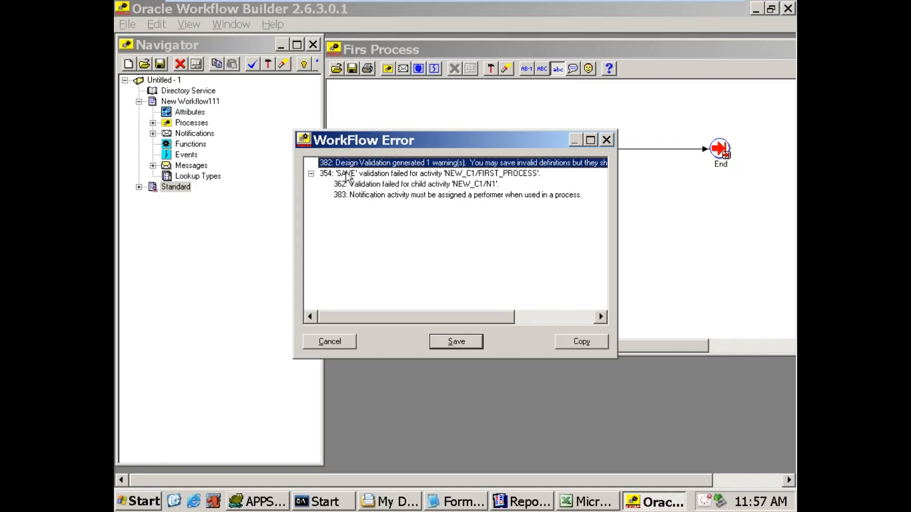
{"action": "left_click", "coordinate": [365, 176]}
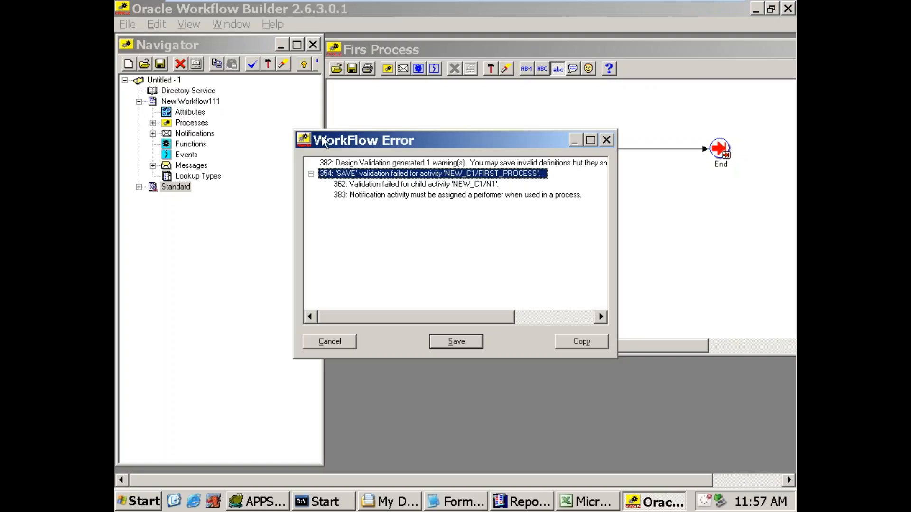
{"action": "left_click", "coordinate": [386, 188]}
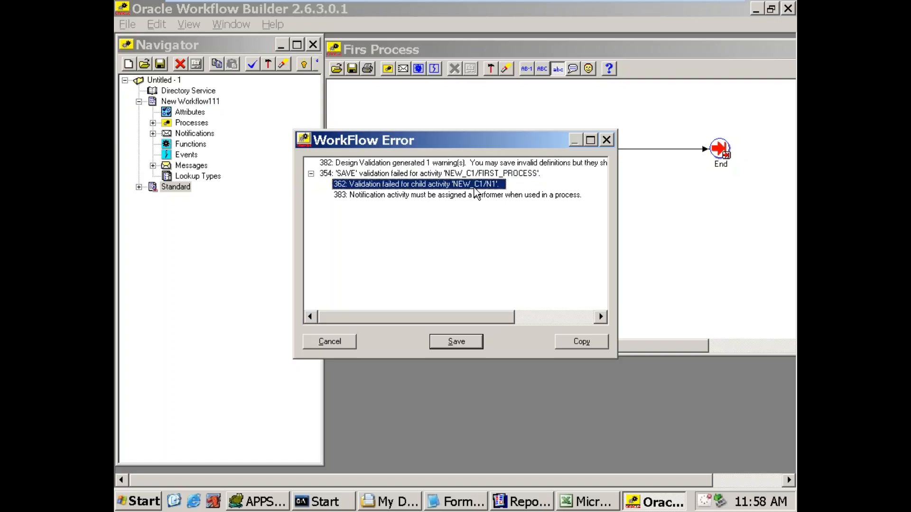
{"action": "left_click_drag", "start_coordinate": [474, 141], "coordinate": [474, 204]}
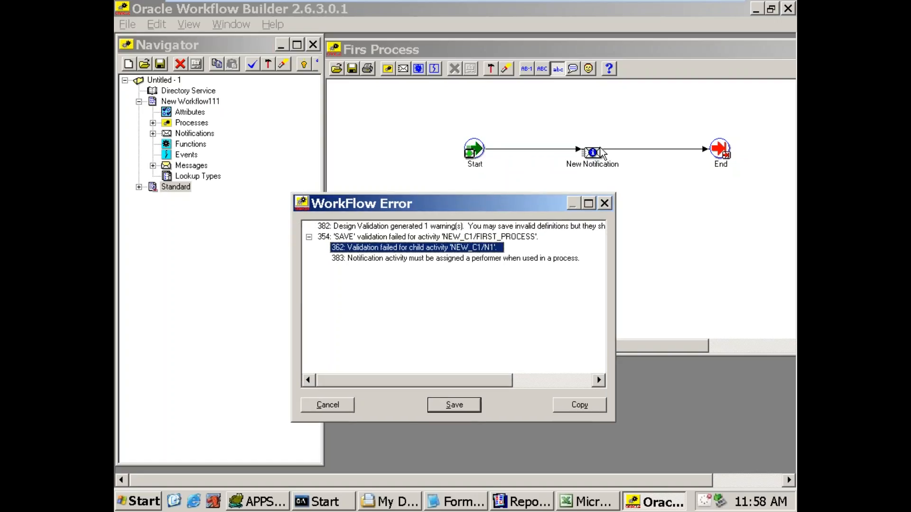
{"action": "left_click", "coordinate": [376, 259]}
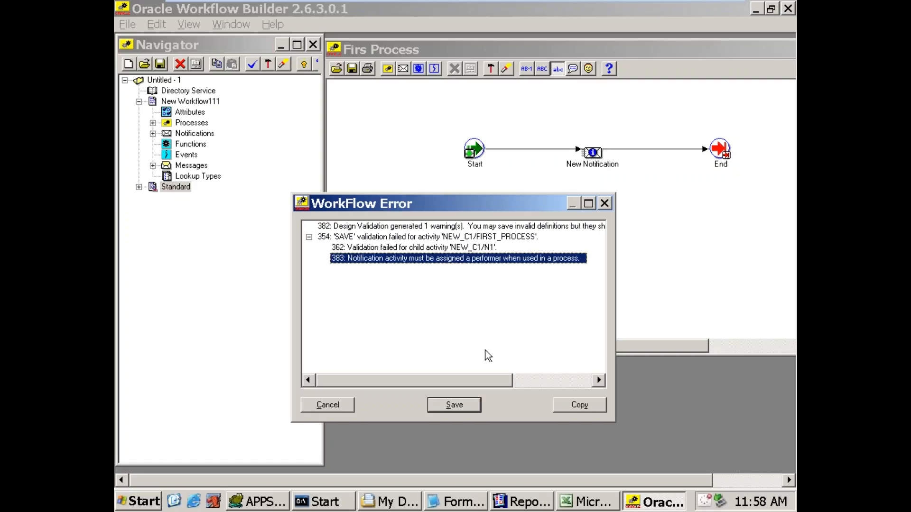
{"action": "left_click", "coordinate": [327, 405]}
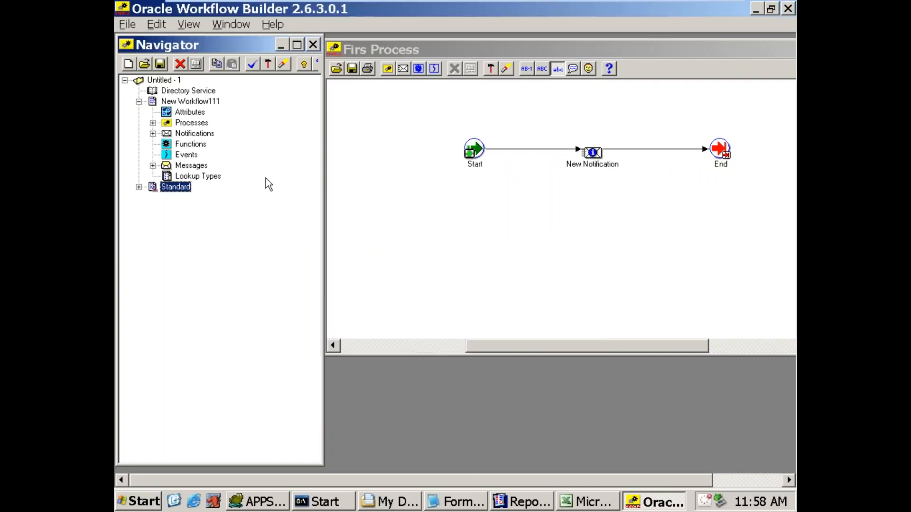
Step: Expand the Messages and Notifications of New Workflow111 and inspect the details of the New Notification node in the process diagram
{"action": "left_click", "coordinate": [153, 165]}
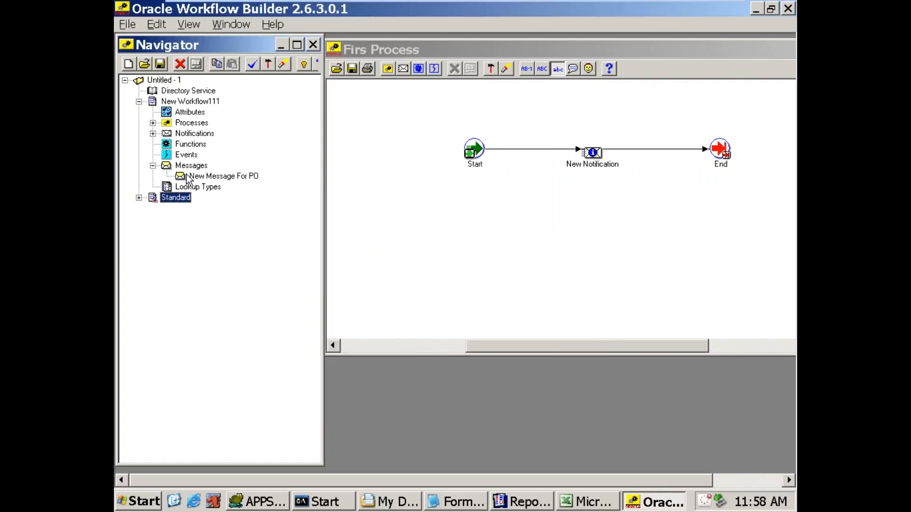
{"action": "left_click", "coordinate": [186, 176]}
{"action": "left_click", "coordinate": [153, 134]}
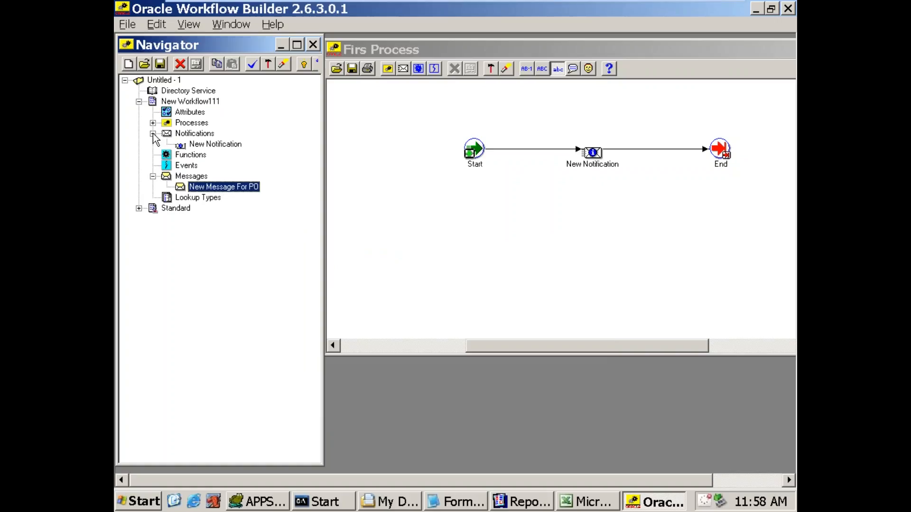
{"action": "left_click", "coordinate": [182, 145]}
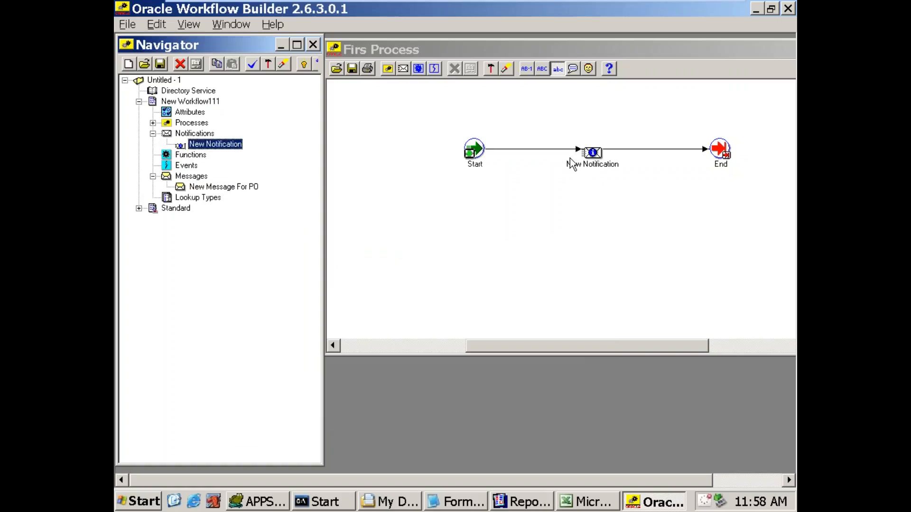
{"action": "left_click", "coordinate": [593, 154]}
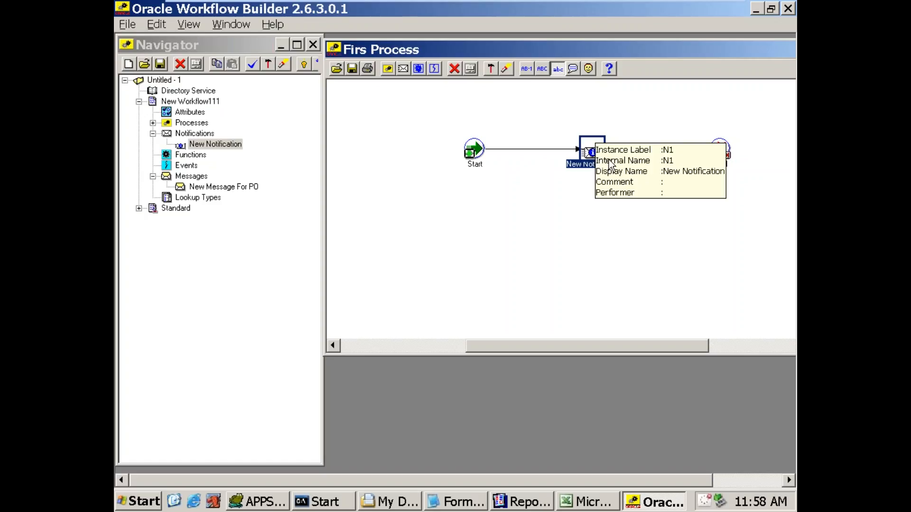
{"action": "mouse_move", "coordinate": [589, 157]}
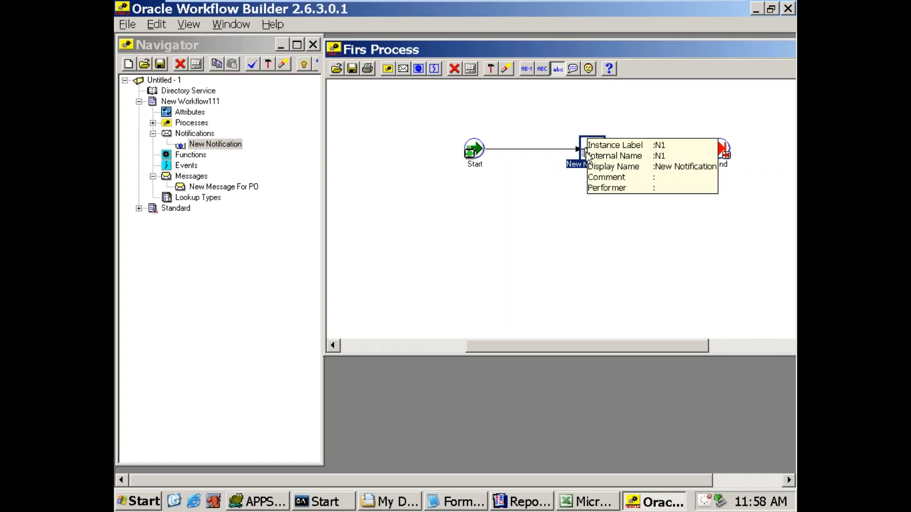
Step: Open the properties of the New Notification node in the process diagram and show its node settings
{"action": "right_click", "coordinate": [578, 151]}
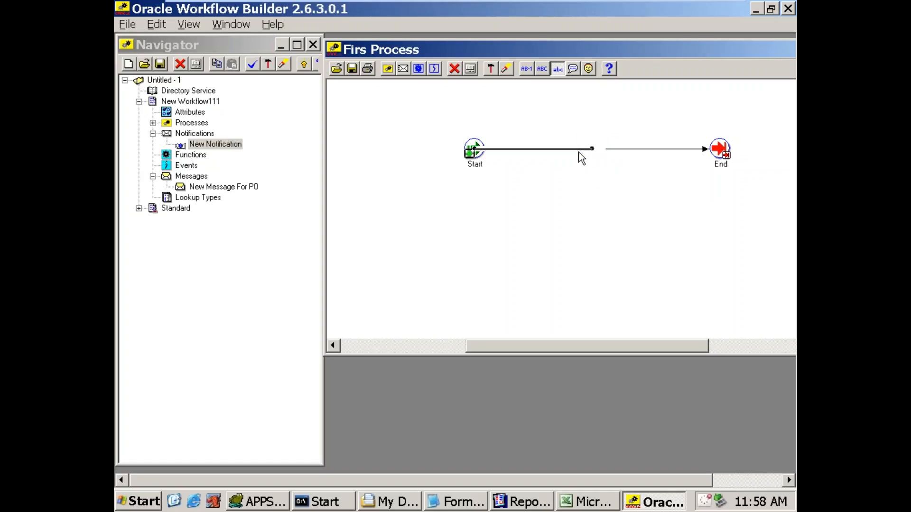
{"action": "left_click", "coordinate": [581, 121]}
{"action": "left_click", "coordinate": [592, 152]}
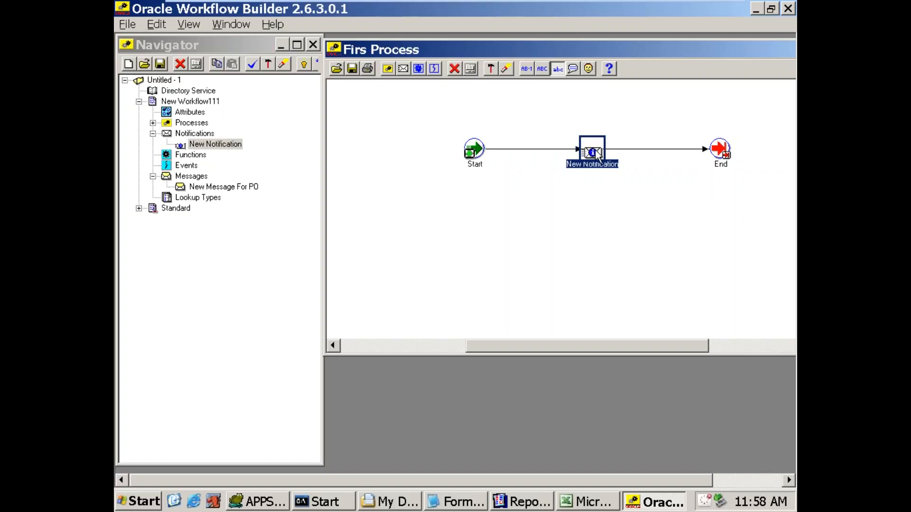
{"action": "right_click", "coordinate": [596, 151]}
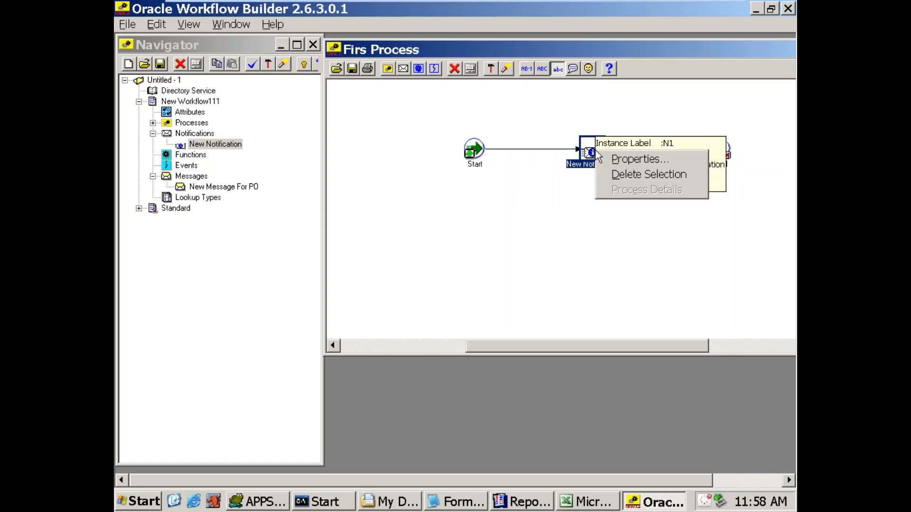
{"action": "left_click", "coordinate": [623, 162]}
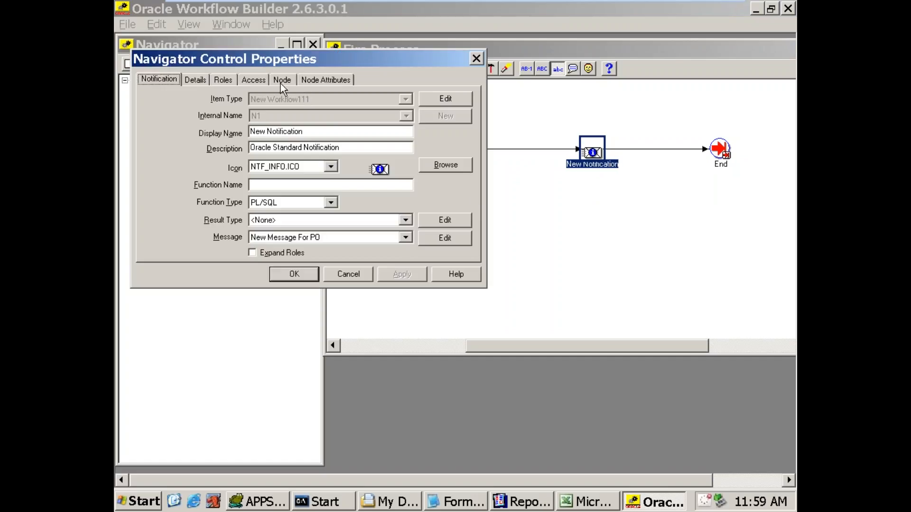
{"action": "left_click", "coordinate": [282, 80]}
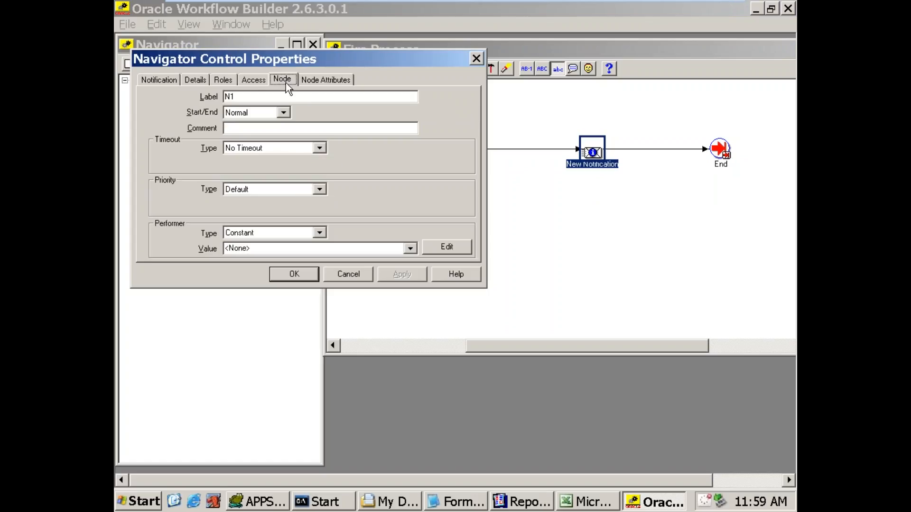
Step: Set the notification node's performer value to 701USER, apply the change and close its properties
{"action": "left_click", "coordinate": [258, 249]}
{"action": "type", "text": "701USXER"}
{"action": "key", "text": "Left"}
{"action": "key", "text": "Left"}
{"action": "key", "text": "BackSpace"}
{"action": "key", "text": "End"}
{"action": "left_click", "coordinate": [403, 275]}
{"action": "left_click", "coordinate": [282, 269]}
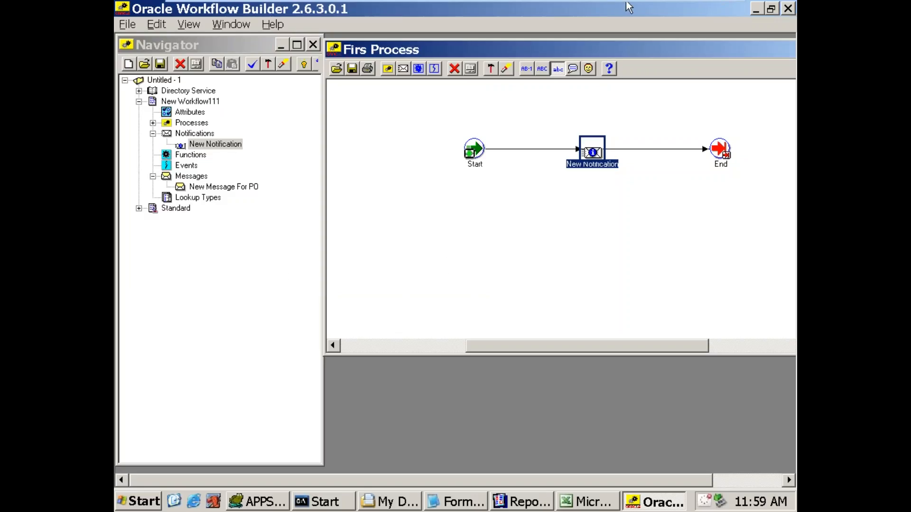
{"action": "mouse_move", "coordinate": [625, 1]}
{"action": "left_click", "coordinate": [691, 10]}
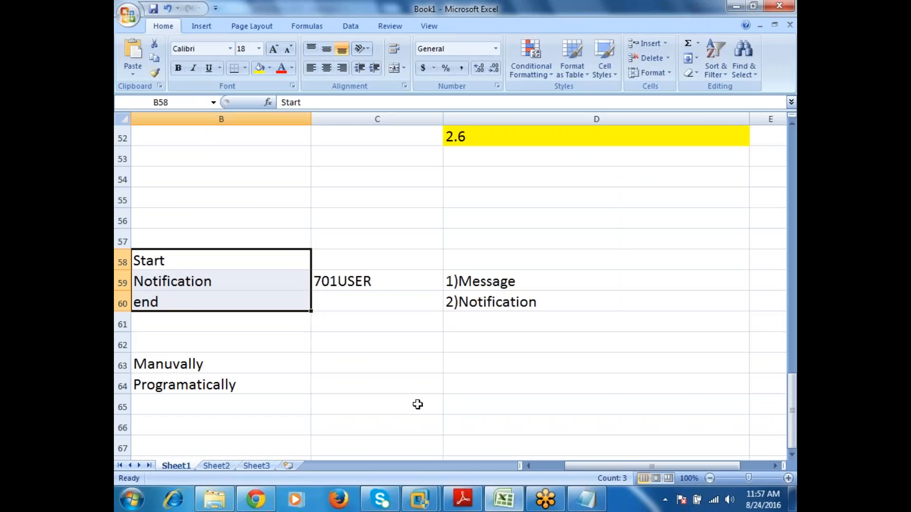
{"action": "left_click", "coordinate": [268, 501]}
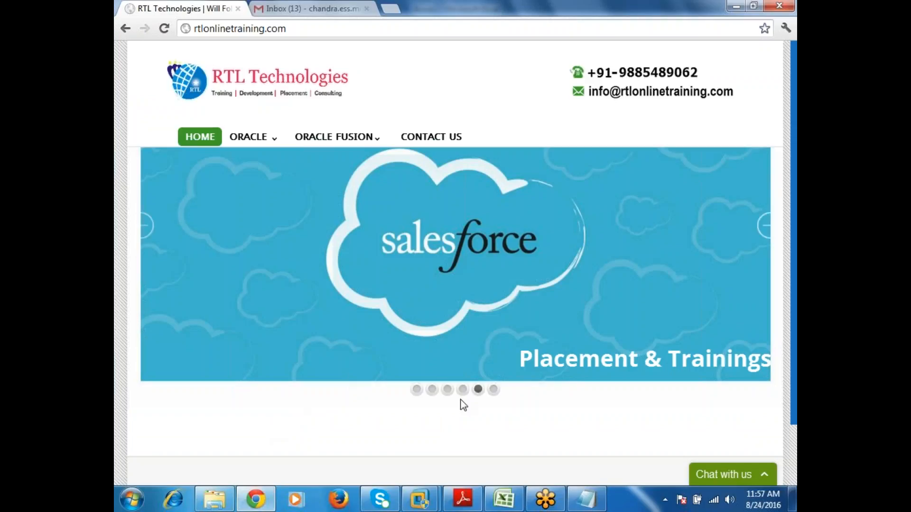
{"action": "left_click", "coordinate": [413, 396]}
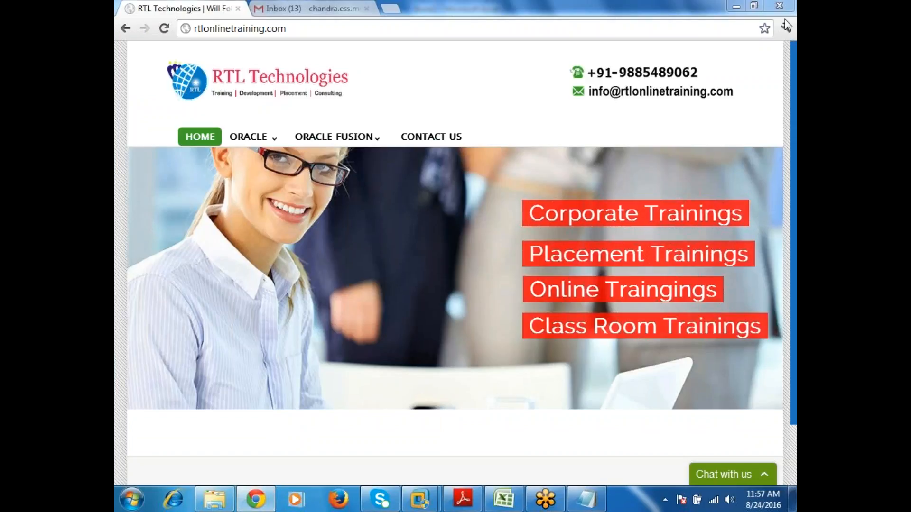
{"action": "left_click", "coordinate": [784, 16]}
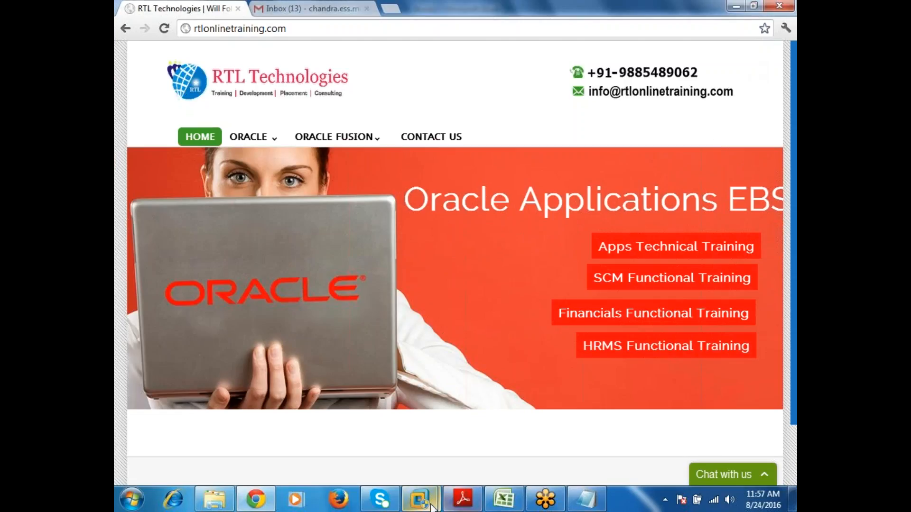
{"action": "mouse_move", "coordinate": [420, 499]}
{"action": "left_click", "coordinate": [511, 420]}
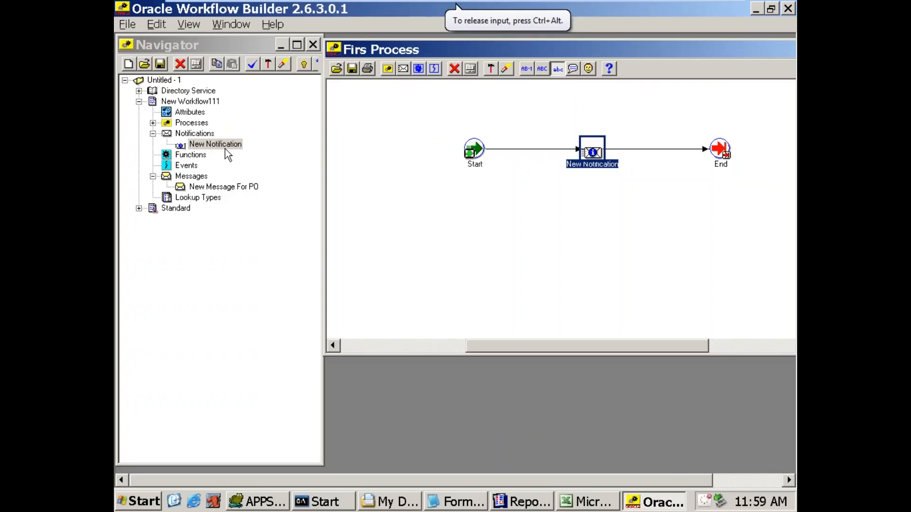
Step: Save the workflow to the VIS database as the APPS user, entering the database password
{"action": "left_click", "coordinate": [352, 69]}
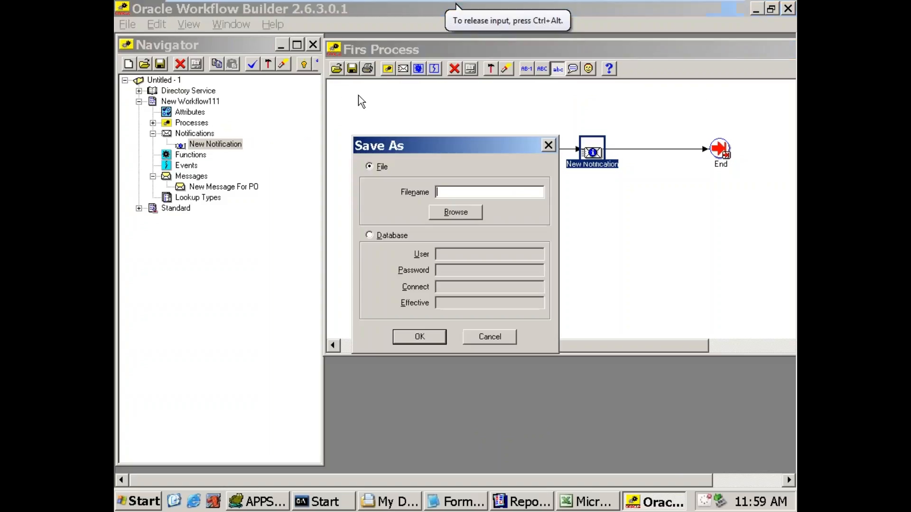
{"action": "left_click", "coordinate": [386, 241]}
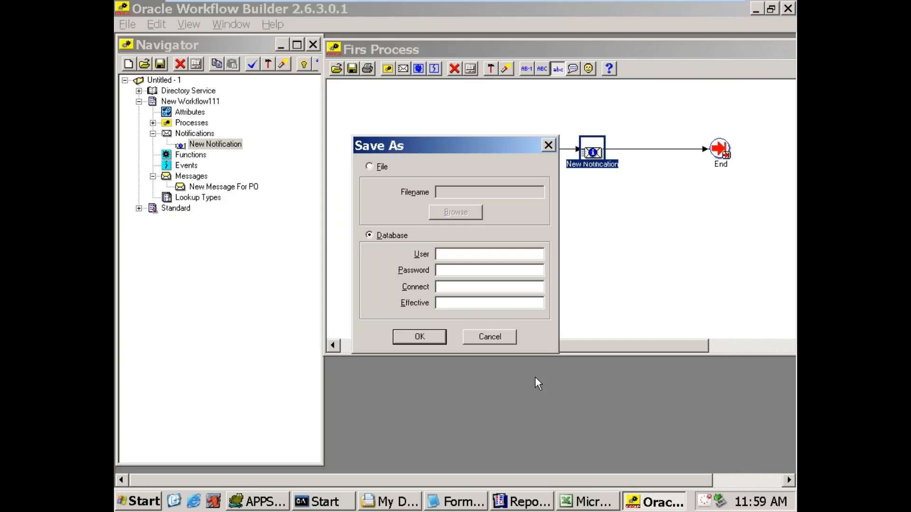
{"action": "type", "text": "APPS/APPS@VIS"}
{"action": "key", "text": "Return"}
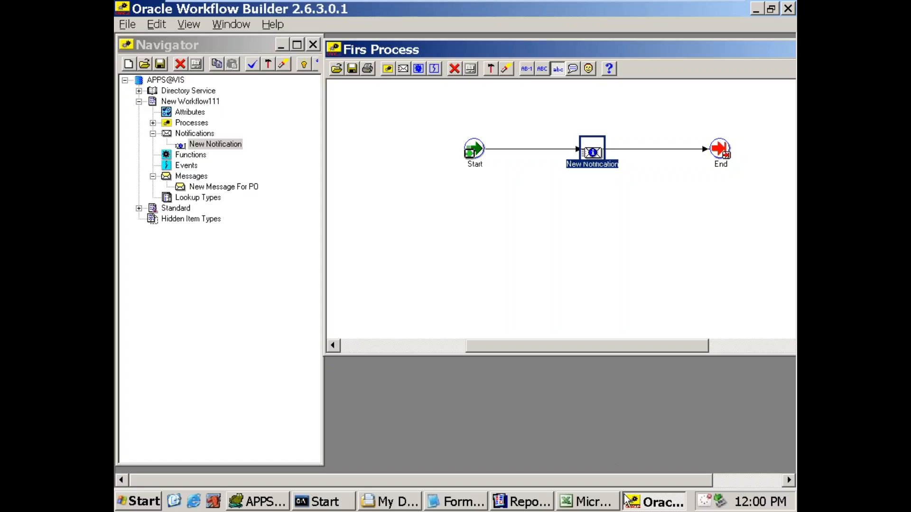
Step: Close Oracle Workflow Builder, Reports Builder without saving its report modules, and the Start command window
{"action": "right_click", "coordinate": [642, 502]}
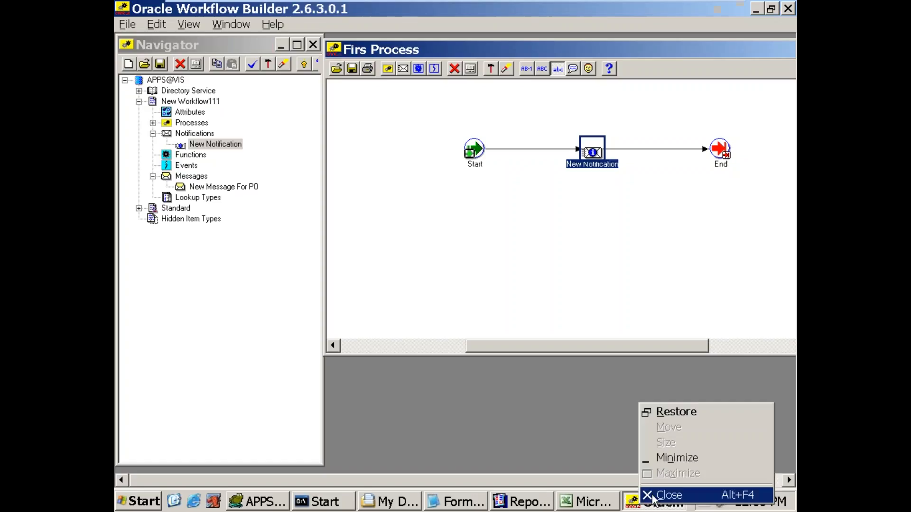
{"action": "left_click", "coordinate": [659, 495]}
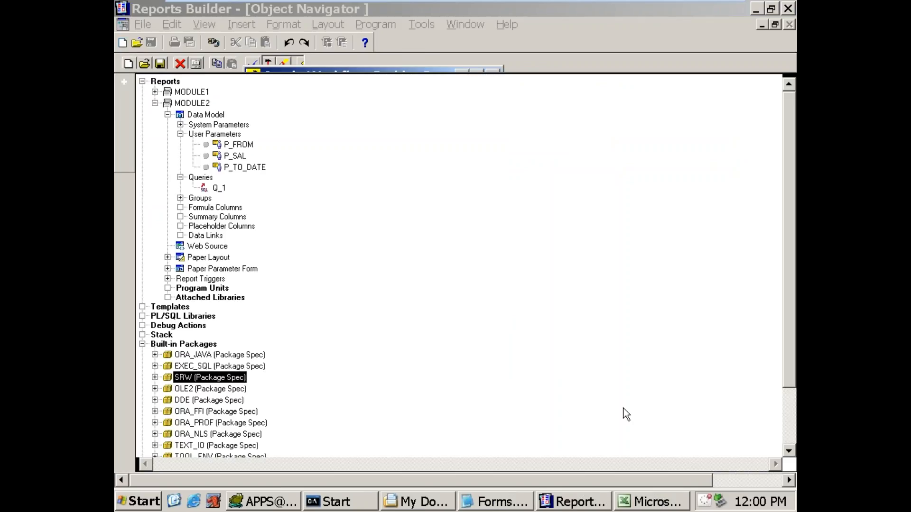
{"action": "right_click", "coordinate": [579, 503]}
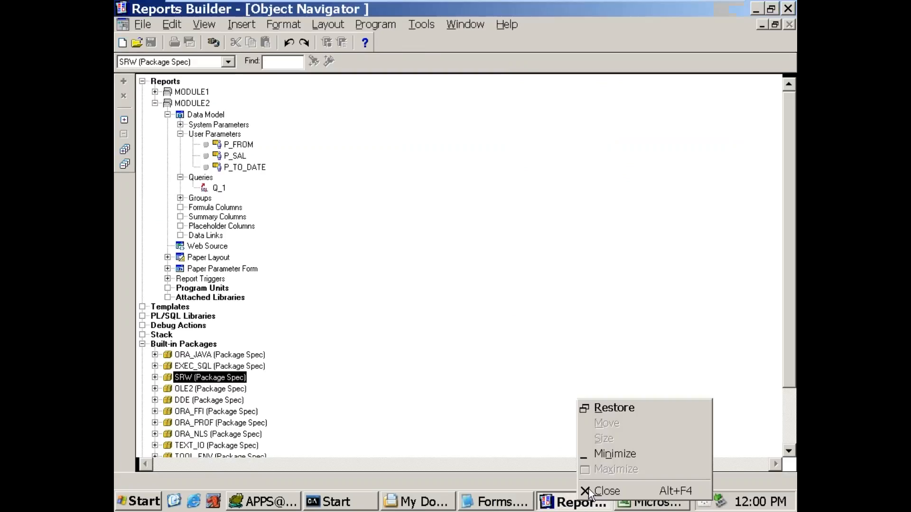
{"action": "left_click", "coordinate": [593, 491]}
{"action": "left_click", "coordinate": [474, 298]}
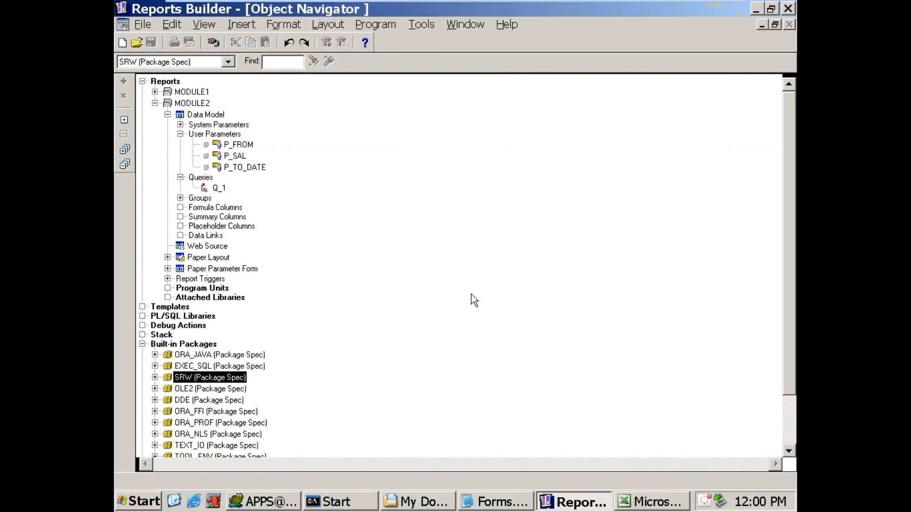
{"action": "left_click", "coordinate": [463, 291]}
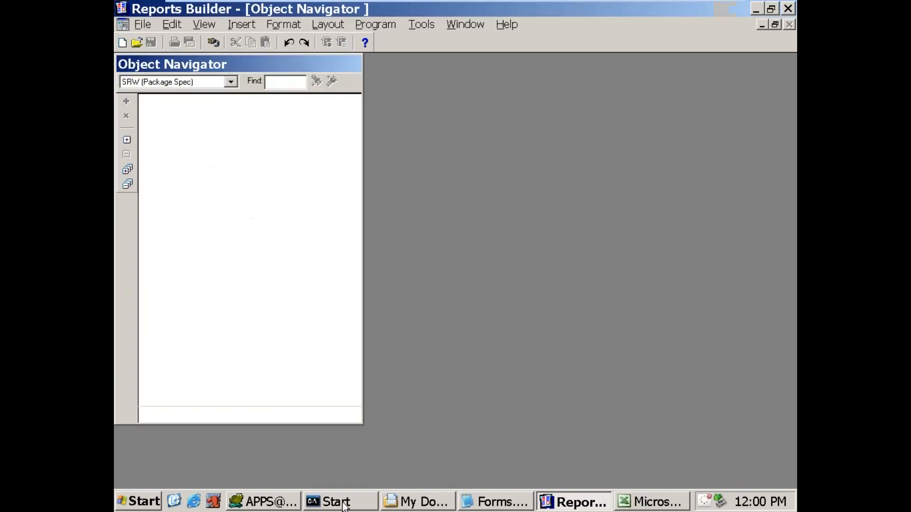
{"action": "right_click", "coordinate": [347, 502]}
{"action": "left_click", "coordinate": [363, 493]}
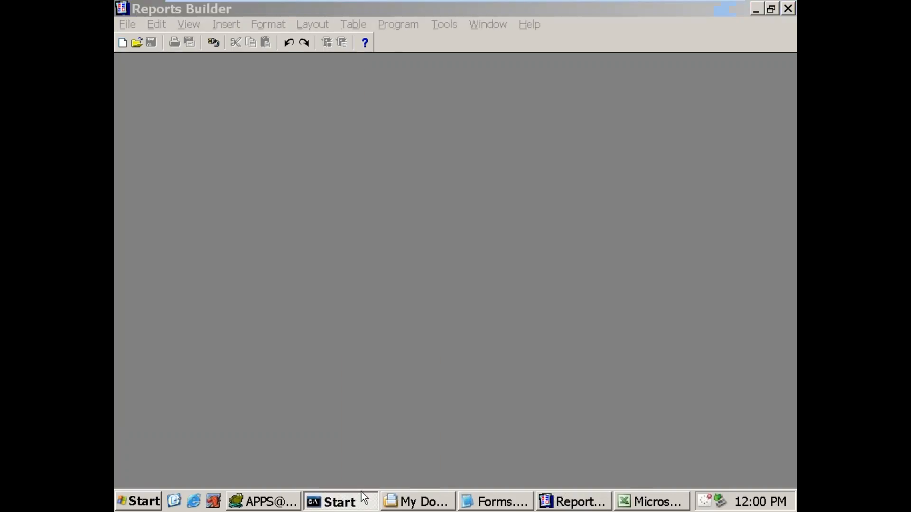
Step: Close the Start command window, the My Documents folder, Forms.txt and the BIND_LEXICAL_PARAMETERS.xls workbook
{"action": "left_click", "coordinate": [325, 302]}
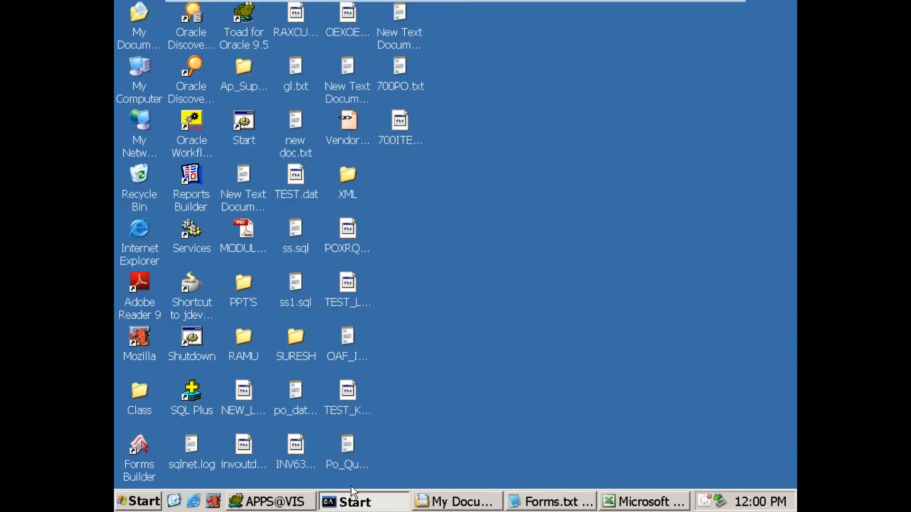
{"action": "right_click", "coordinate": [353, 502]}
{"action": "left_click", "coordinate": [378, 452]}
{"action": "right_click", "coordinate": [409, 502]}
{"action": "left_click", "coordinate": [420, 488]}
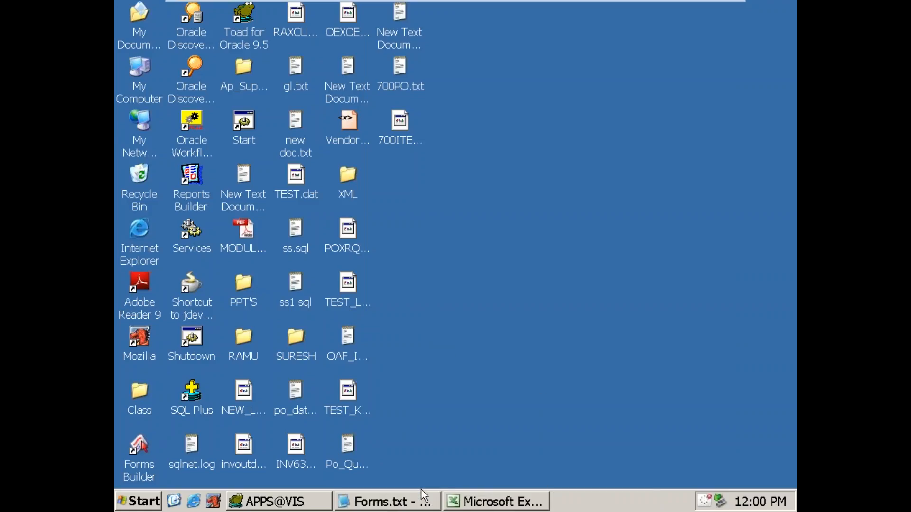
{"action": "left_click", "coordinate": [421, 494]}
{"action": "right_click", "coordinate": [417, 498]}
{"action": "left_click", "coordinate": [419, 493]}
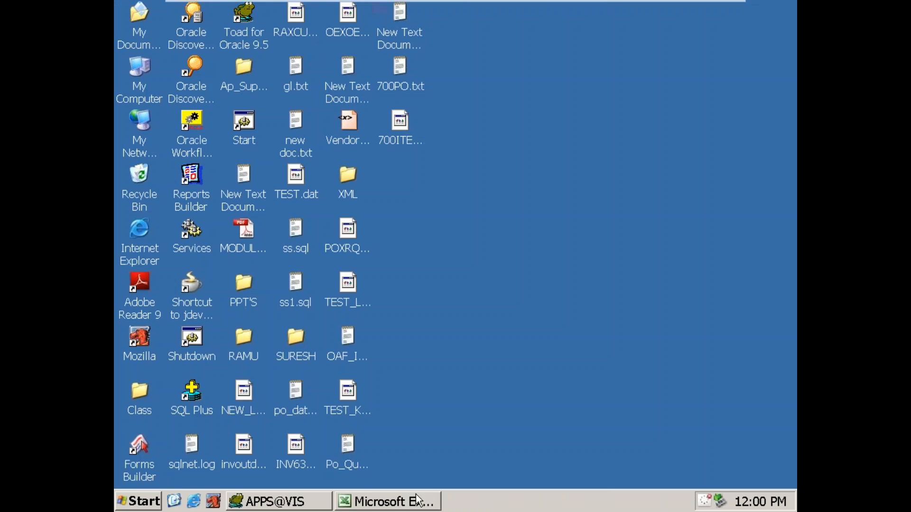
{"action": "left_click", "coordinate": [411, 503]}
{"action": "right_click", "coordinate": [411, 503]}
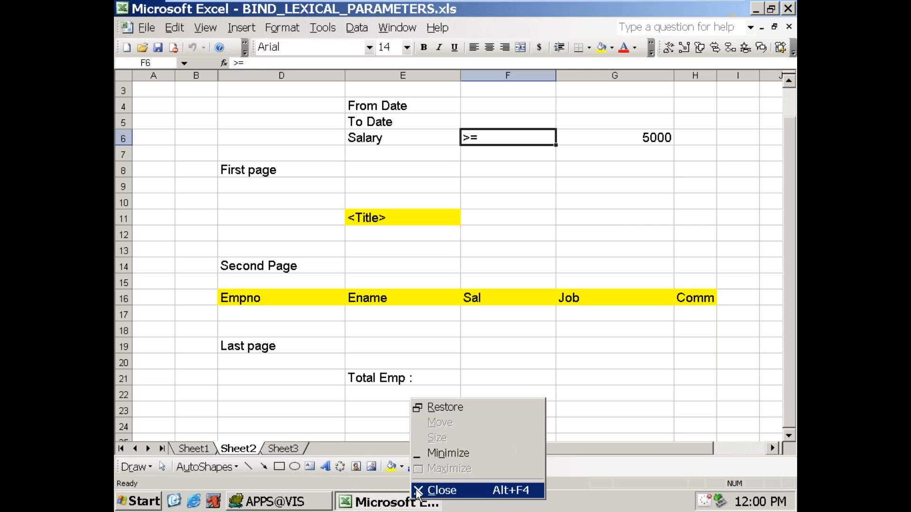
{"action": "left_click", "coordinate": [421, 491]}
{"action": "left_click", "coordinate": [457, 286]}
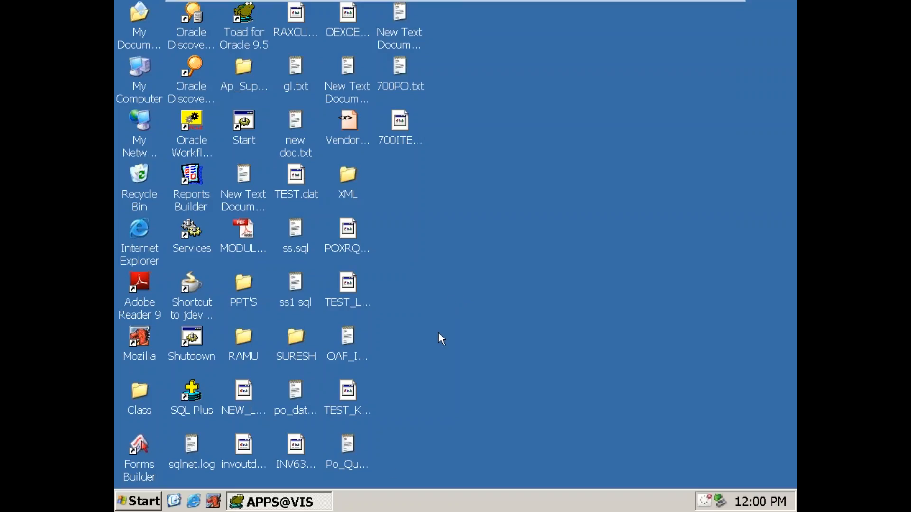
Step: Switch to Mozilla and log in to Oracle E-Business Suite as sysadmin, entering the account password
{"action": "left_click", "coordinate": [213, 501]}
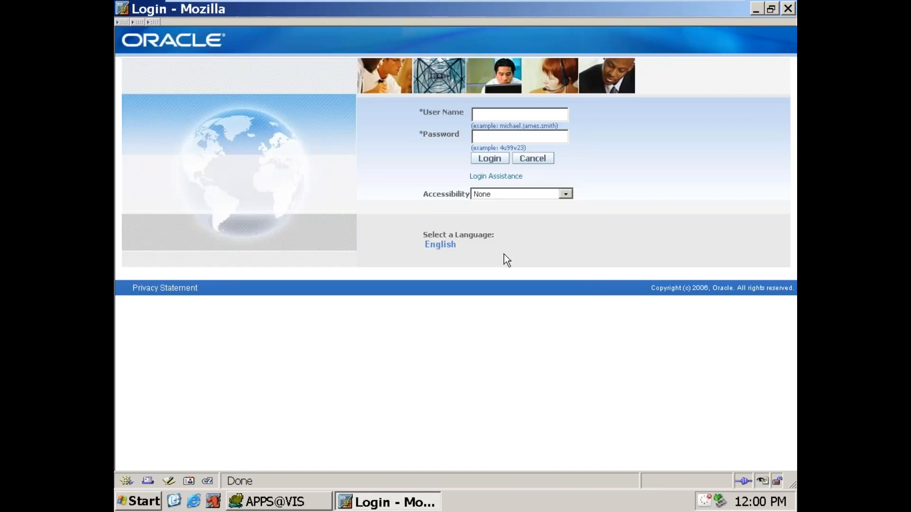
{"action": "type", "text": "sysadmin"}
{"action": "key", "text": "Tab"}
{"action": "type", "text": "sysadmin"}
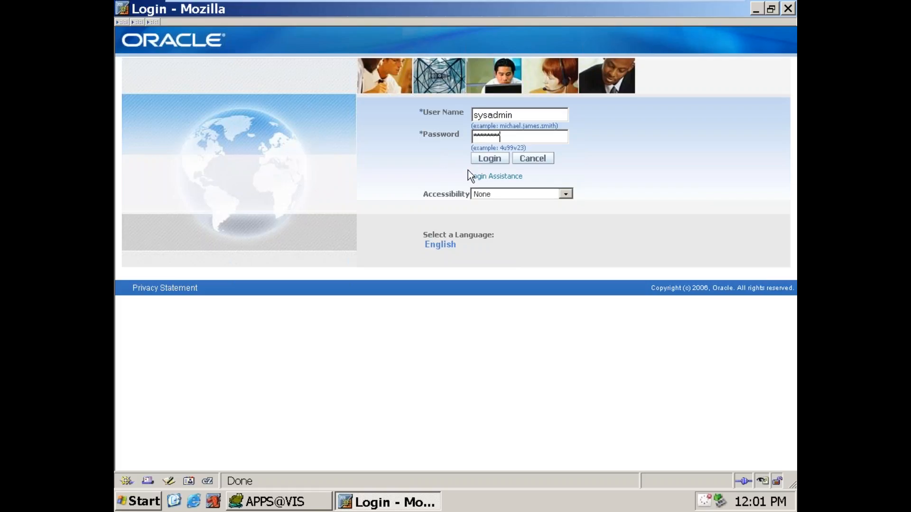
{"action": "left_click", "coordinate": [485, 162]}
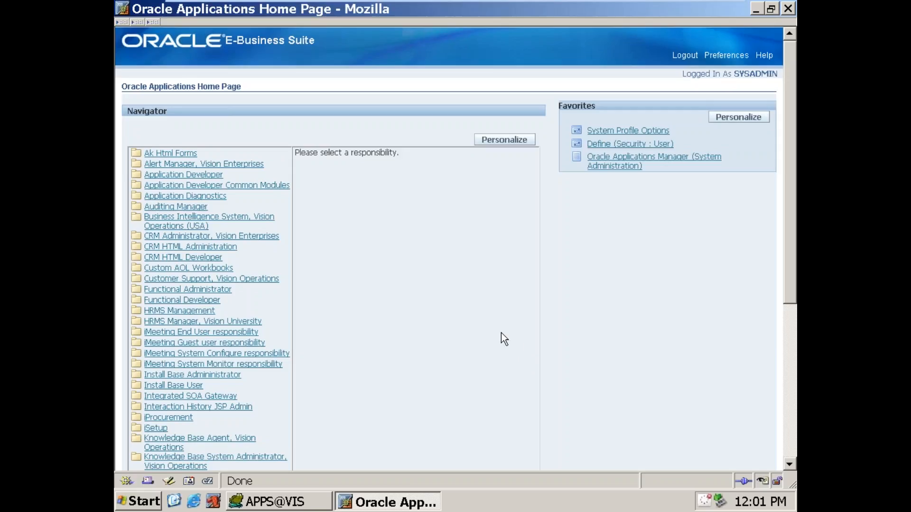
Step: Open the Developer Studio under the Workflow Administrator Web Applications responsibility
{"action": "scroll", "coordinate": [455, 277], "scroll_direction": "down", "scroll_amount": 9}
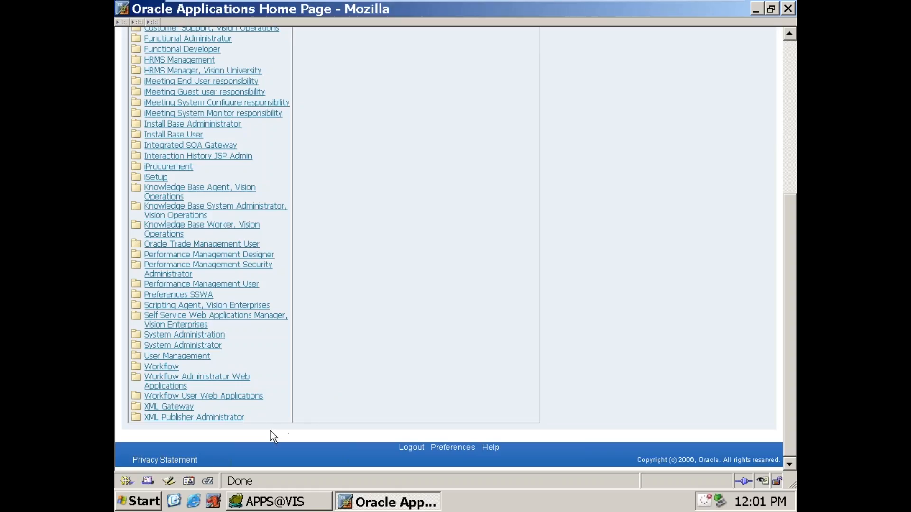
{"action": "left_click", "coordinate": [209, 383]}
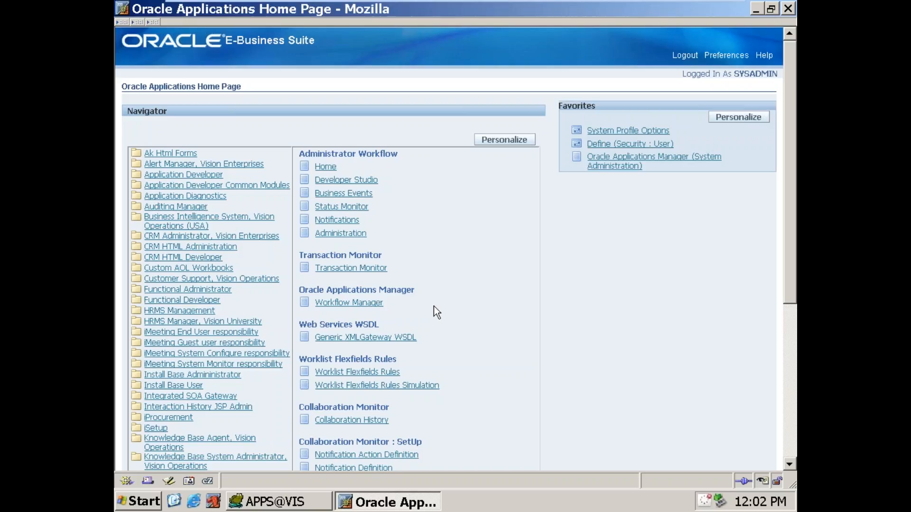
{"action": "left_click", "coordinate": [353, 185]}
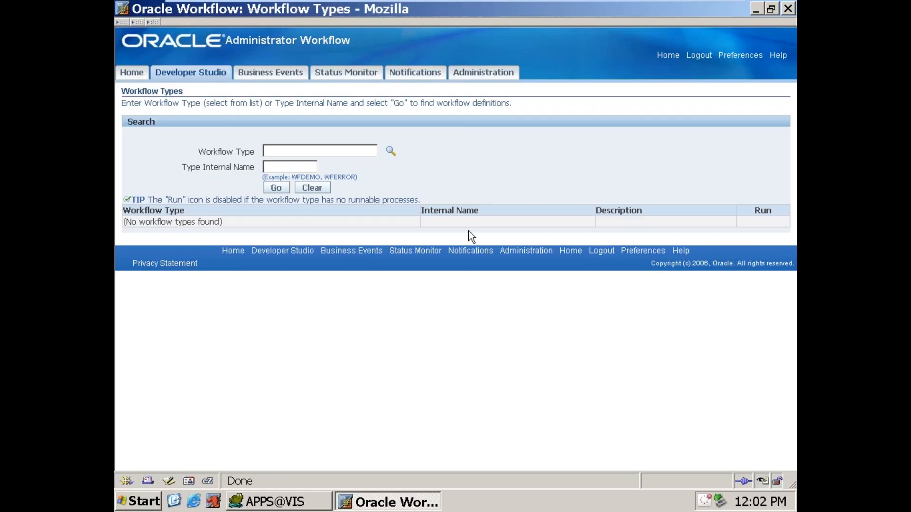
Step: Look up workflow types starting with NEW and select New Workflow111 with internal name NEW_C1
{"action": "left_click", "coordinate": [294, 152]}
{"action": "type", "text": "NEW"}
{"action": "key", "text": "Tab"}
{"action": "key", "text": "Return"}
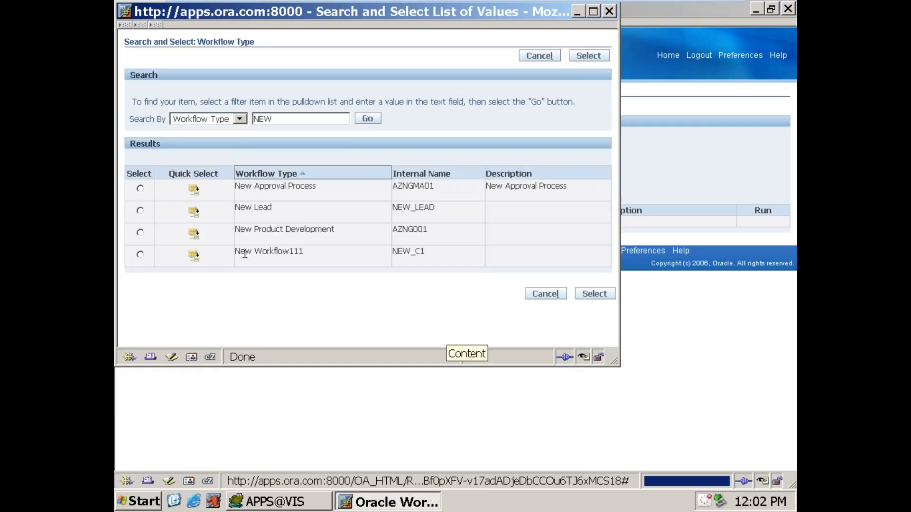
{"action": "left_click_drag", "start_coordinate": [241, 252], "coordinate": [299, 252]}
{"action": "left_click_drag", "start_coordinate": [396, 251], "coordinate": [428, 251]}
{"action": "left_click", "coordinate": [195, 257]}
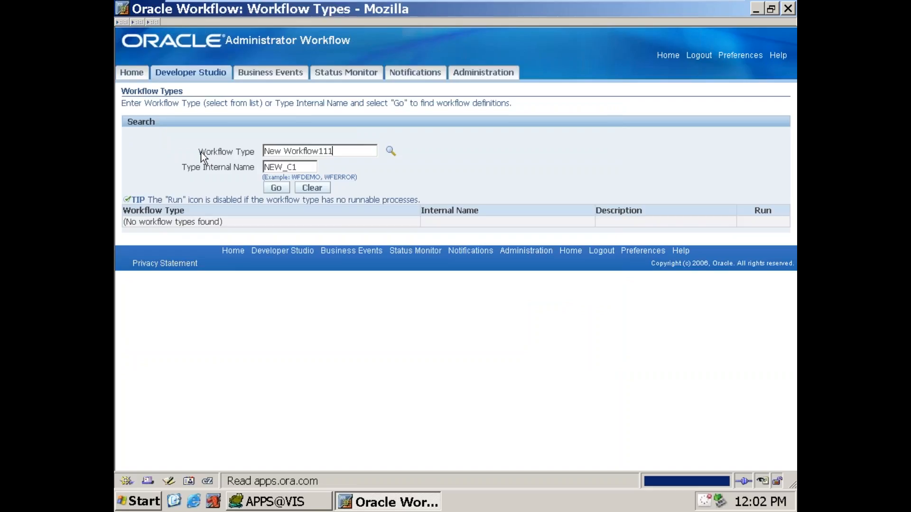
Step: Run the workflow definition search for the selected workflow type and internal name
{"action": "left_click_drag", "start_coordinate": [223, 152], "coordinate": [254, 151]}
{"action": "left_click", "coordinate": [254, 152]}
{"action": "left_click_drag", "start_coordinate": [195, 170], "coordinate": [253, 169]}
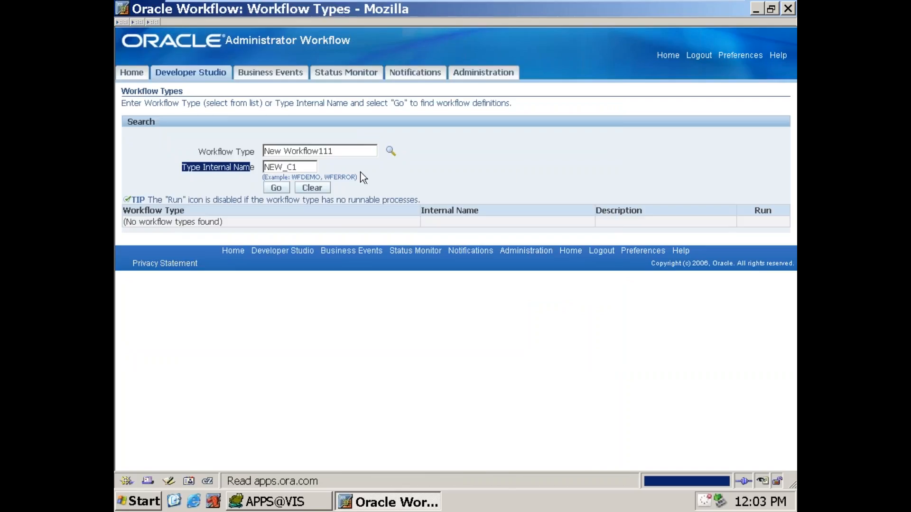
{"action": "left_click", "coordinate": [278, 189]}
{"action": "left_click", "coordinate": [420, 286]}
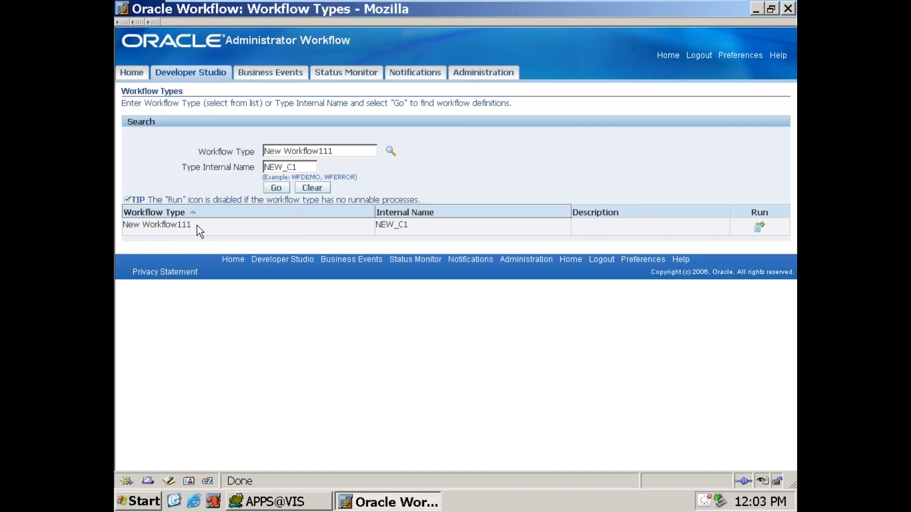
Step: Run New Workflow111 with item key 1 and user key 1, and submit it
{"action": "left_click", "coordinate": [760, 228]}
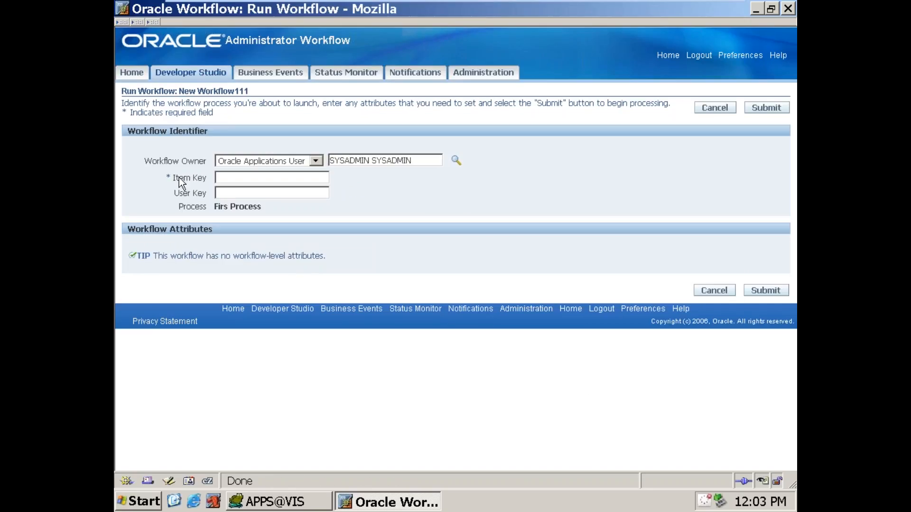
{"action": "left_click_drag", "start_coordinate": [173, 178], "coordinate": [199, 182]}
{"action": "left_click", "coordinate": [241, 181]}
{"action": "type", "text": "1"}
{"action": "left_click", "coordinate": [242, 196]}
{"action": "type", "text": "1"}
{"action": "left_click_drag", "start_coordinate": [239, 181], "coordinate": [180, 192]}
{"action": "left_click", "coordinate": [762, 291]}
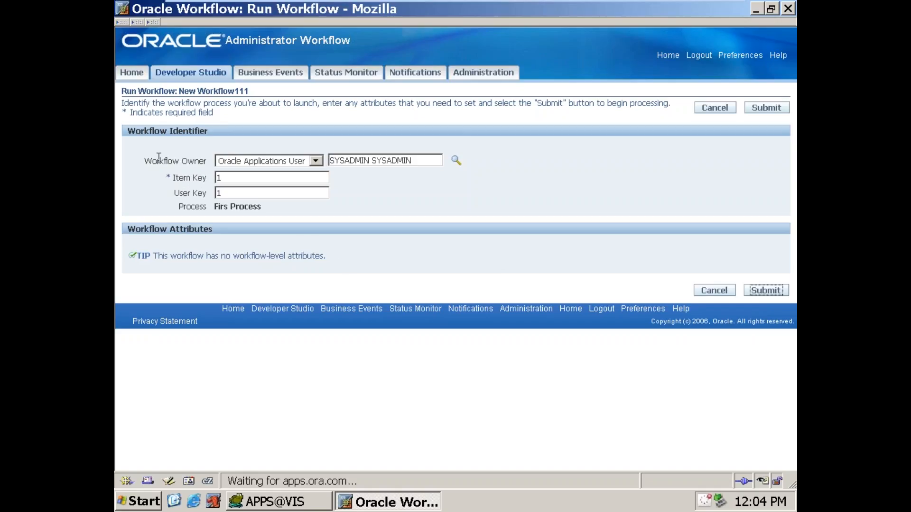
{"action": "left_click_drag", "start_coordinate": [164, 161], "coordinate": [210, 161]}
{"action": "left_click_drag", "start_coordinate": [180, 206], "coordinate": [213, 210]}
{"action": "left_click", "coordinate": [223, 210]}
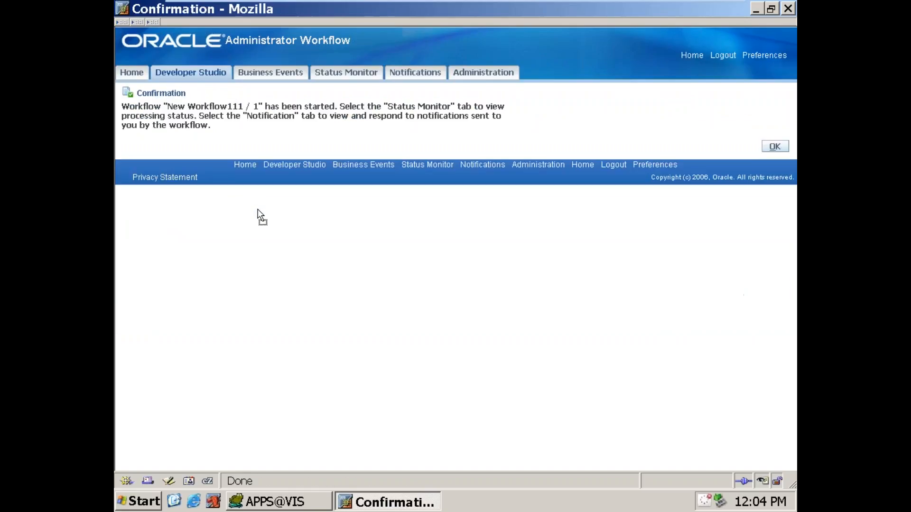
{"action": "left_click_drag", "start_coordinate": [257, 209], "coordinate": [258, 209]}
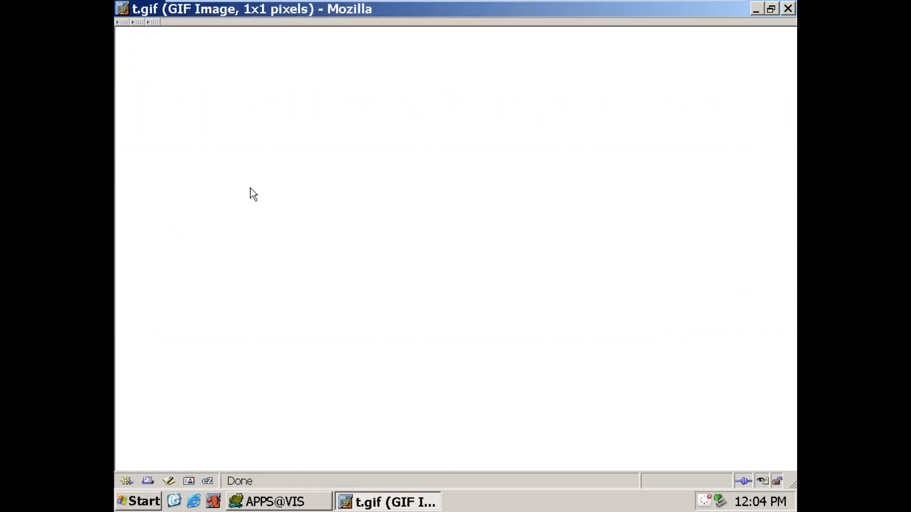
{"action": "left_click", "coordinate": [135, 22]}
{"action": "left_click", "coordinate": [139, 40]}
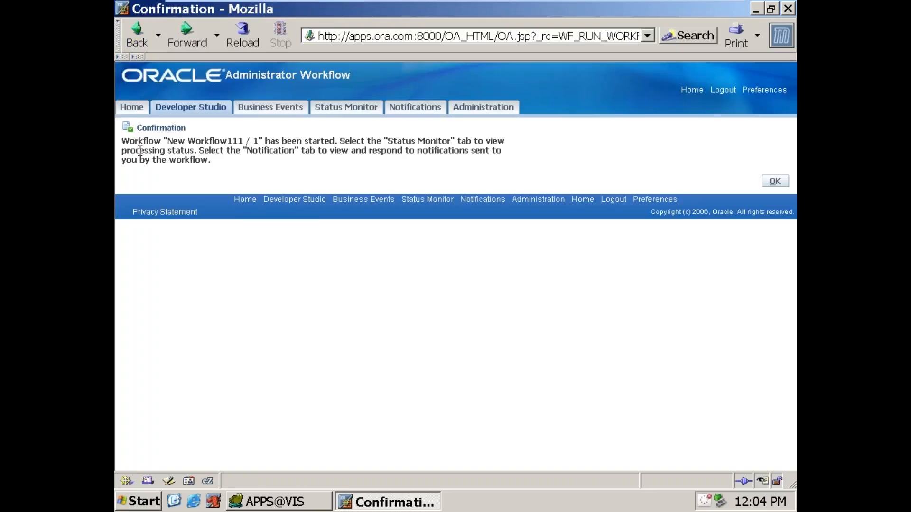
Step: Review the confirmation message for the started workflow and open the Status Monitor
{"action": "left_click_drag", "start_coordinate": [128, 142], "coordinate": [334, 142]}
{"action": "left_click", "coordinate": [390, 141]}
{"action": "left_click_drag", "start_coordinate": [390, 142], "coordinate": [450, 137]}
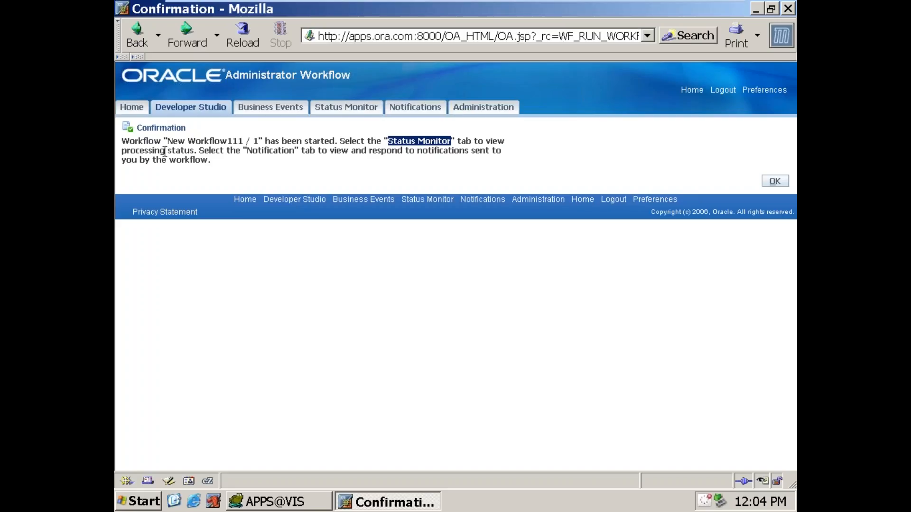
{"action": "left_click_drag", "start_coordinate": [165, 151], "coordinate": [195, 151]}
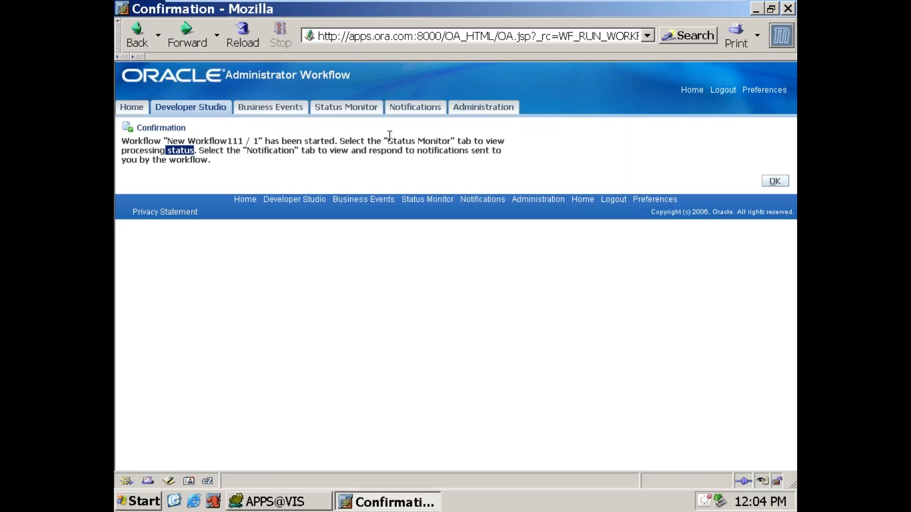
{"action": "left_click_drag", "start_coordinate": [389, 136], "coordinate": [450, 137]}
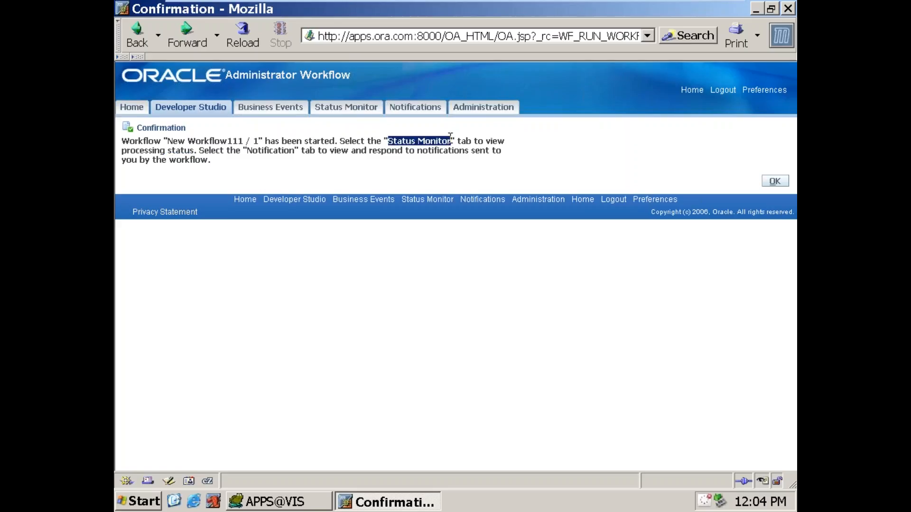
{"action": "left_click", "coordinate": [340, 112]}
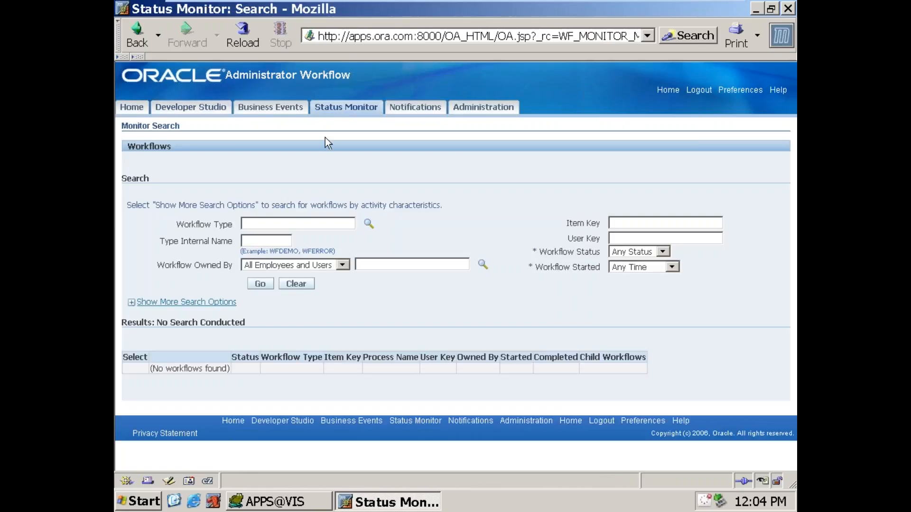
Step: Search the Status Monitor for workflows with the type internal name NEW_C1
{"action": "left_click", "coordinate": [271, 241]}
{"action": "type", "text": "NEW_C111"}
{"action": "key", "text": "Tab"}
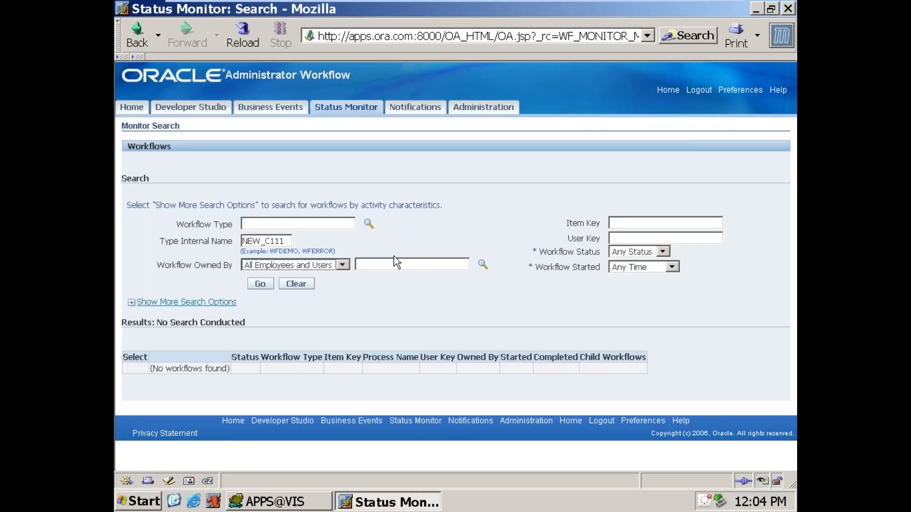
{"action": "left_click", "coordinate": [259, 285]}
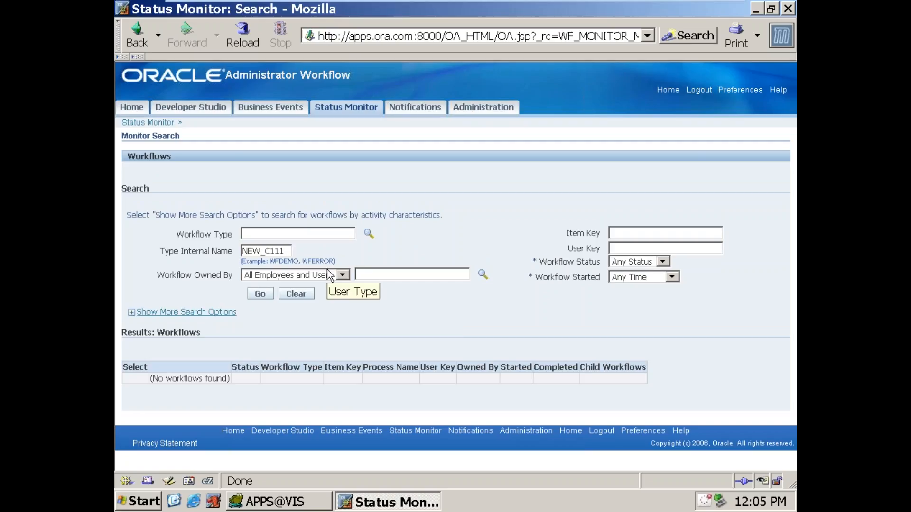
{"action": "key", "text": "BackSpace"}
{"action": "key", "text": "BackSpace"}
{"action": "left_click", "coordinate": [261, 294]}
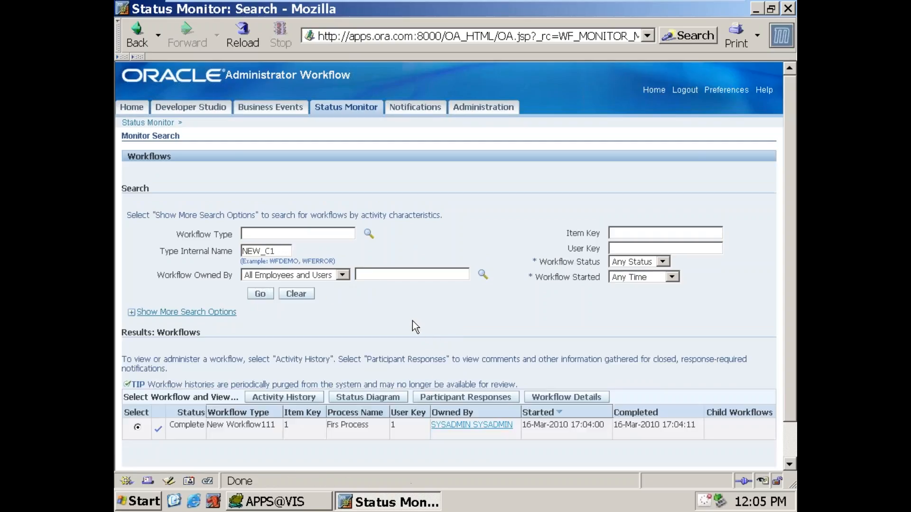
Step: Check the found New Workflow111 run and view its status diagram from Start through New Notification to End
{"action": "scroll", "coordinate": [412, 318], "scroll_direction": "down", "scroll_amount": 1}
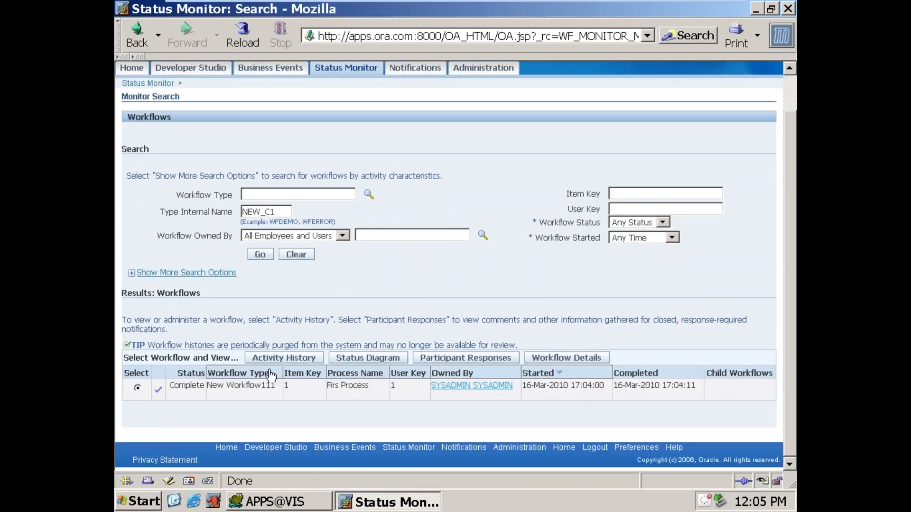
{"action": "left_click_drag", "start_coordinate": [209, 384], "coordinate": [282, 396]}
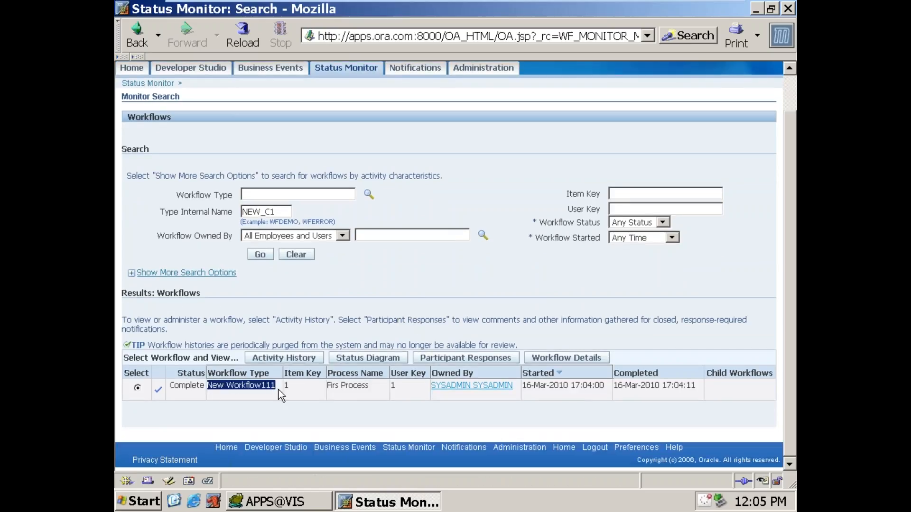
{"action": "left_click_drag", "start_coordinate": [175, 384], "coordinate": [205, 382]}
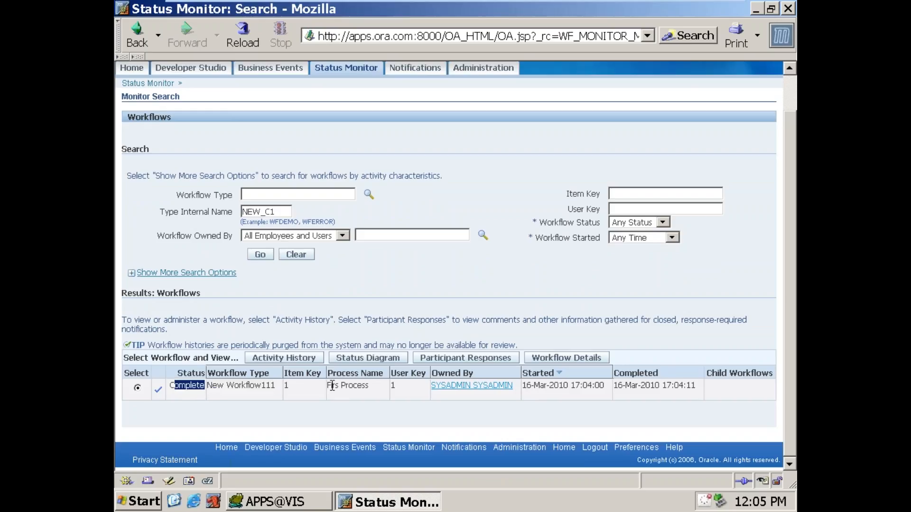
{"action": "left_click_drag", "start_coordinate": [332, 385], "coordinate": [364, 386]}
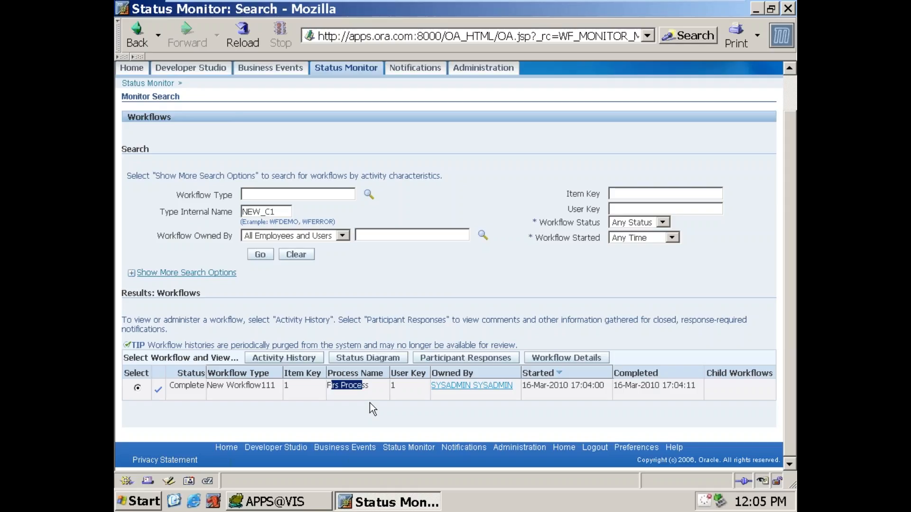
{"action": "left_click", "coordinate": [372, 360]}
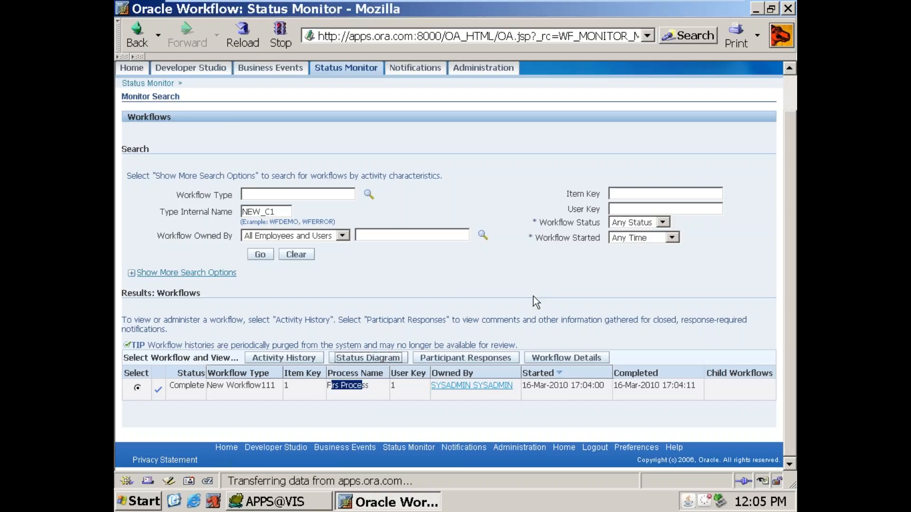
{"action": "left_click_drag", "start_coordinate": [793, 240], "coordinate": [789, 297]}
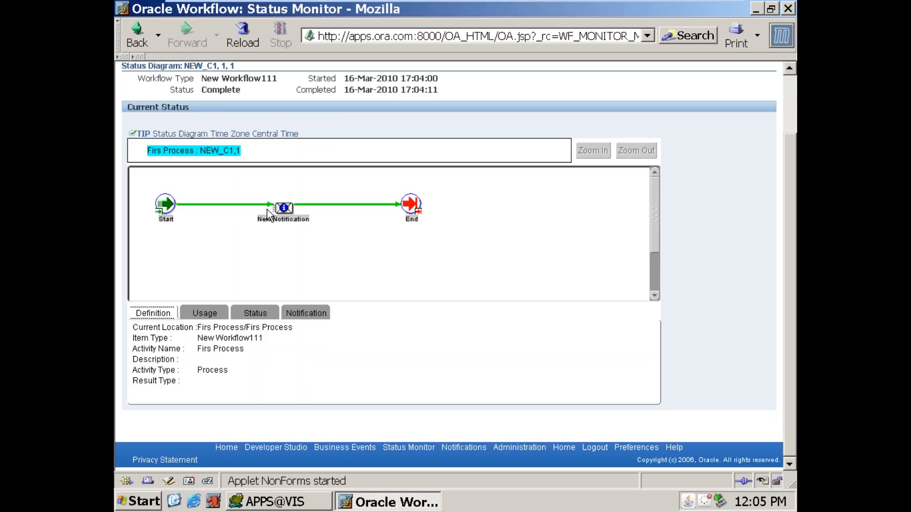
{"action": "left_click_drag", "start_coordinate": [791, 320], "coordinate": [790, 204]}
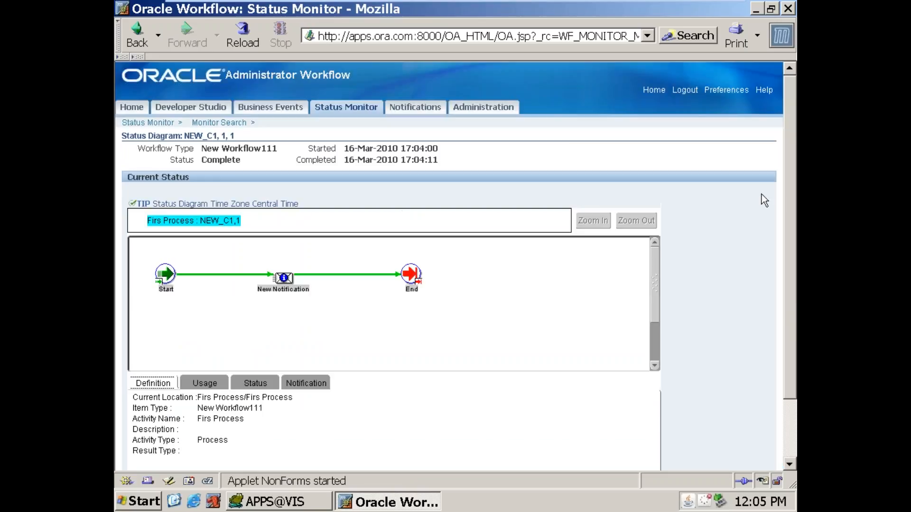
Step: Log out of the current account and log in as 701USER, entering the account password
{"action": "left_click", "coordinate": [685, 91]}
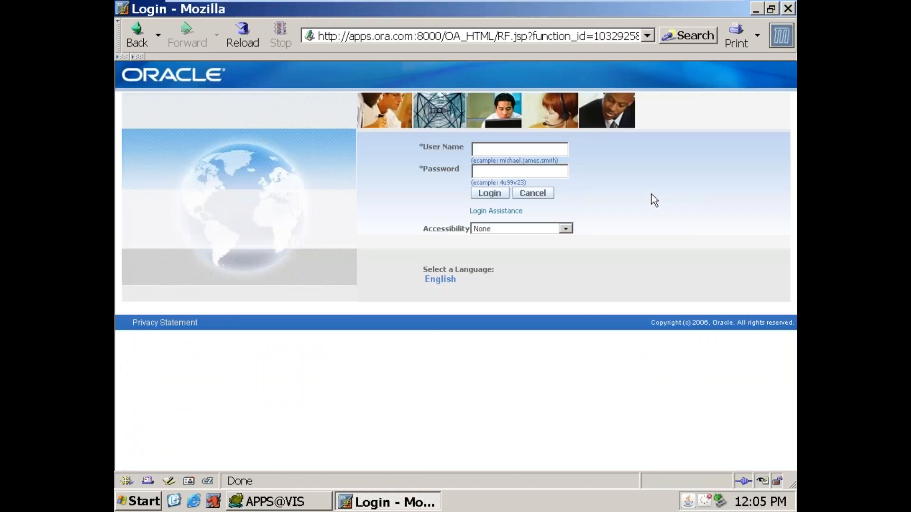
{"action": "type", "text": "701USER"}
{"action": "key", "text": "Tab"}
{"action": "type", "text": "welcome"}
{"action": "key", "text": "Return"}
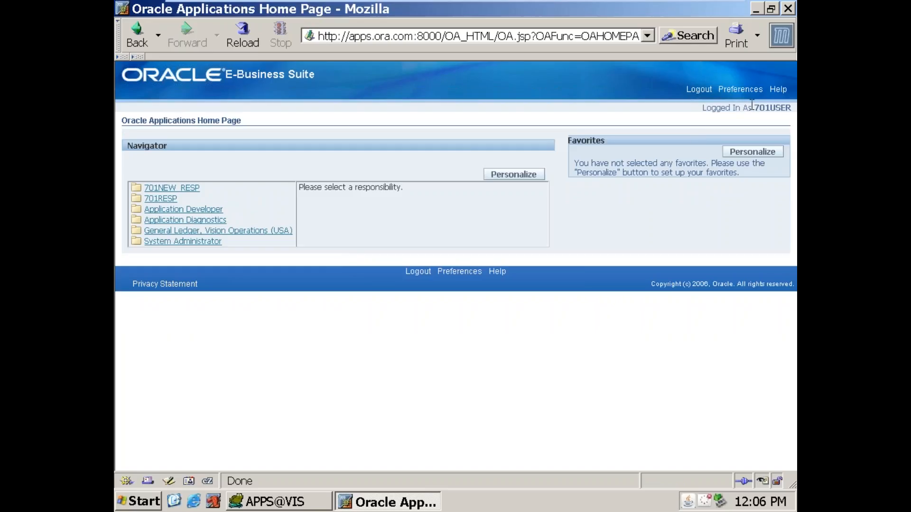
Step: Check the logged-in user name and open the General Ledger, Vision Operations (USA) responsibility
{"action": "left_click_drag", "start_coordinate": [752, 108], "coordinate": [796, 109]}
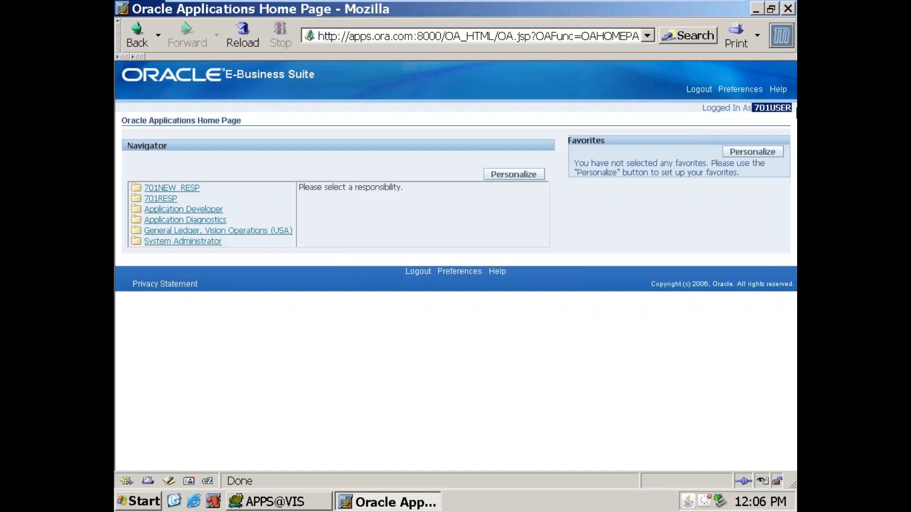
{"action": "left_click", "coordinate": [210, 232]}
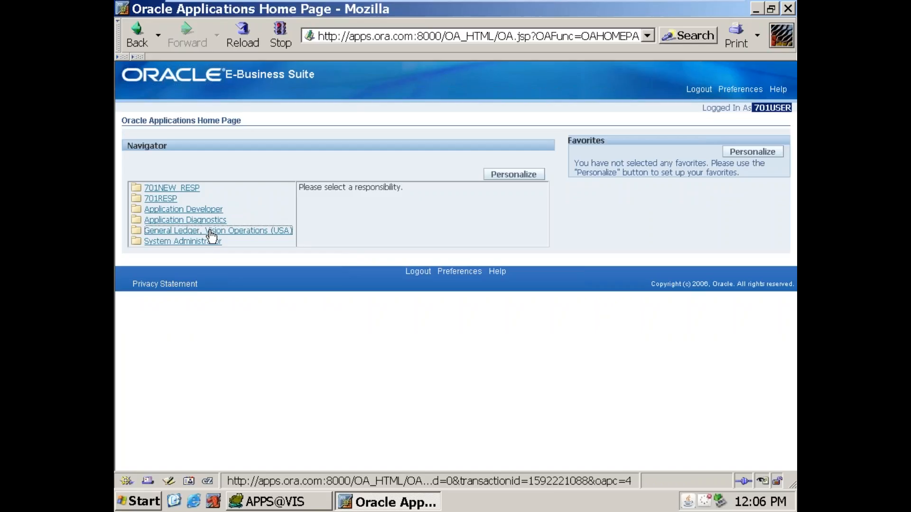
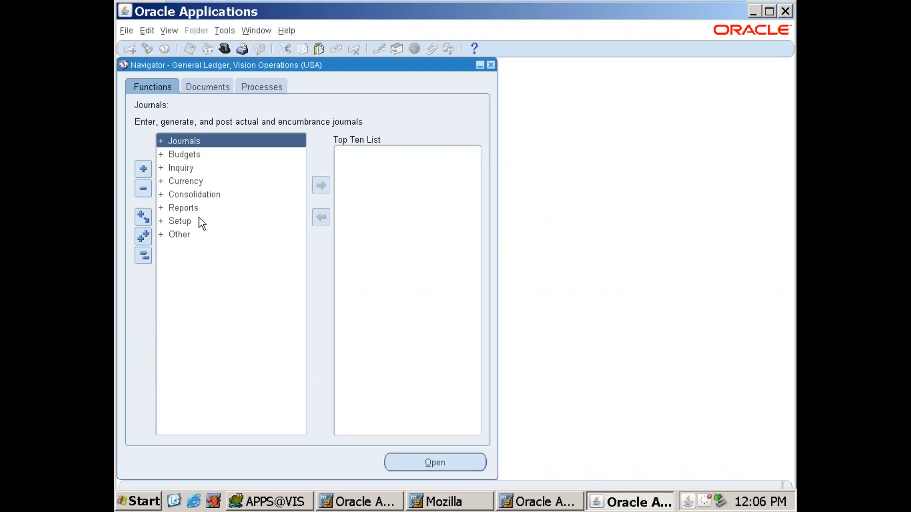
Step: Dismiss the journal search, open Notifications under Other in the Navigator, and search for all open notifications
{"action": "double_click", "coordinate": [198, 219]}
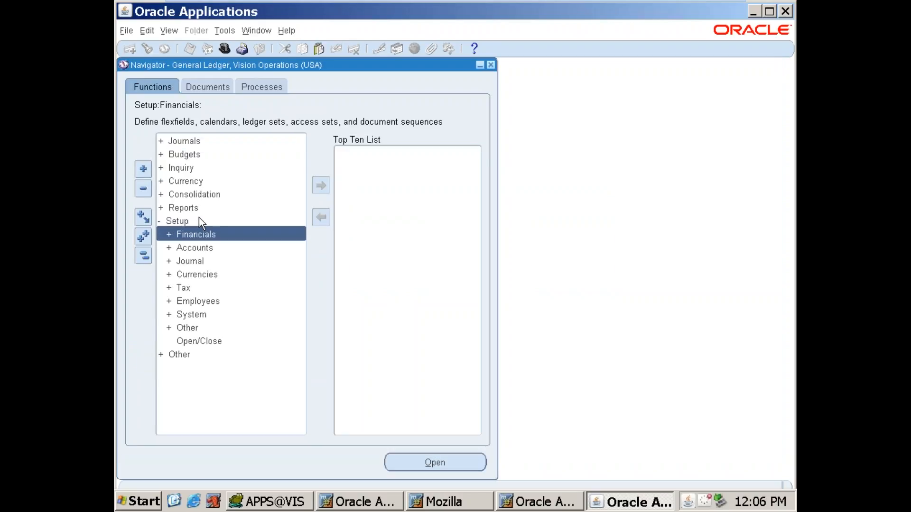
{"action": "double_click", "coordinate": [198, 219]}
{"action": "left_click", "coordinate": [199, 233]}
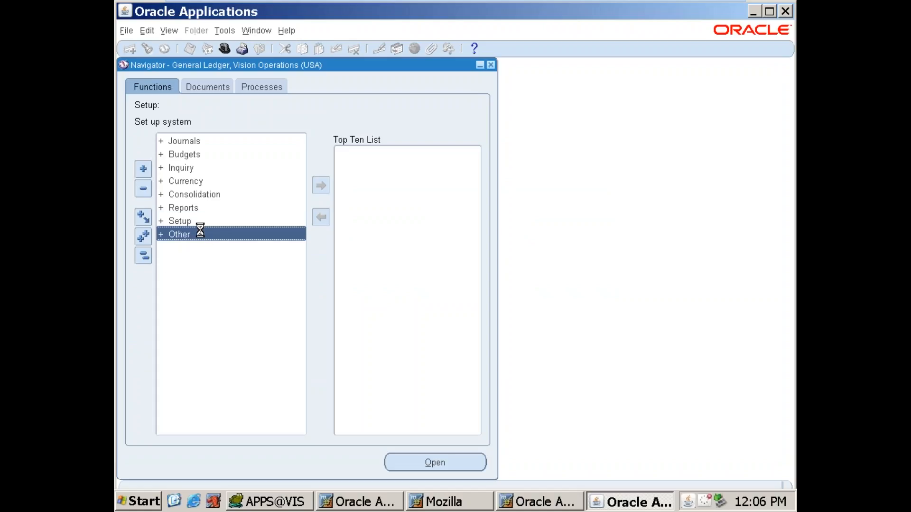
{"action": "left_click", "coordinate": [202, 260]}
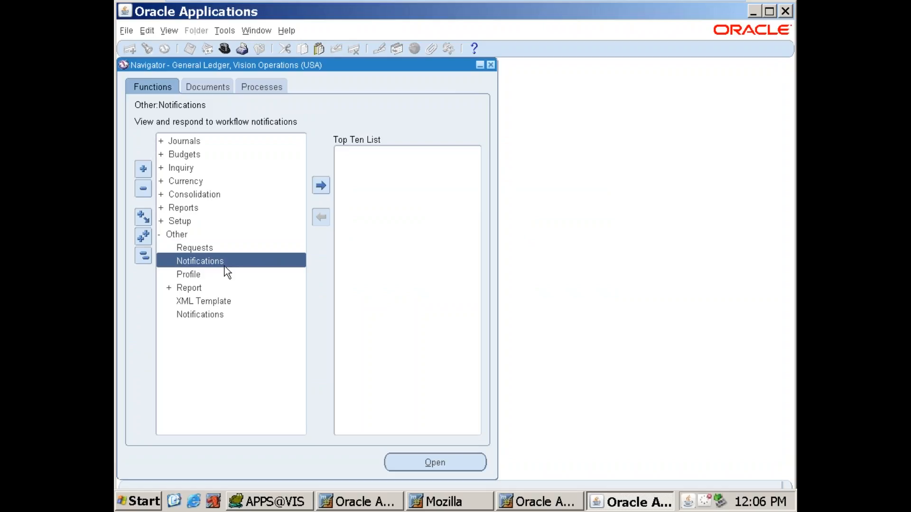
{"action": "left_click", "coordinate": [451, 464]}
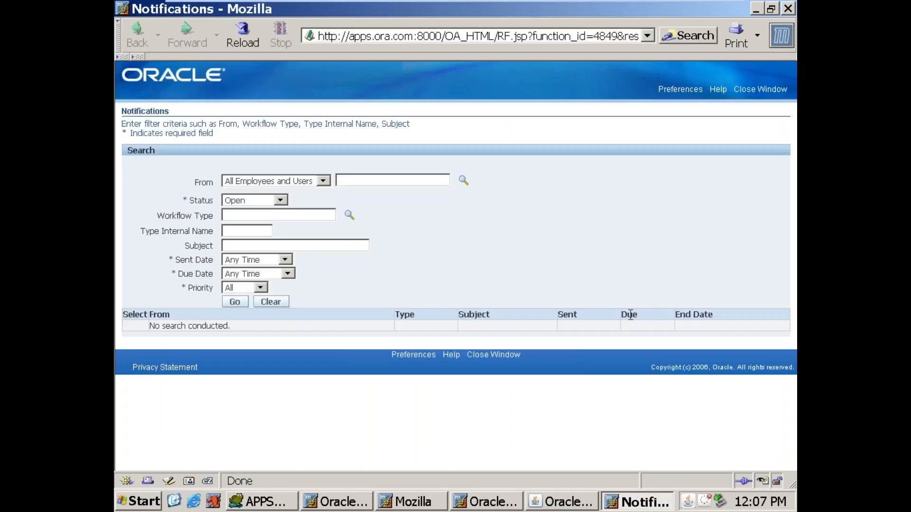
{"action": "left_click", "coordinate": [235, 302]}
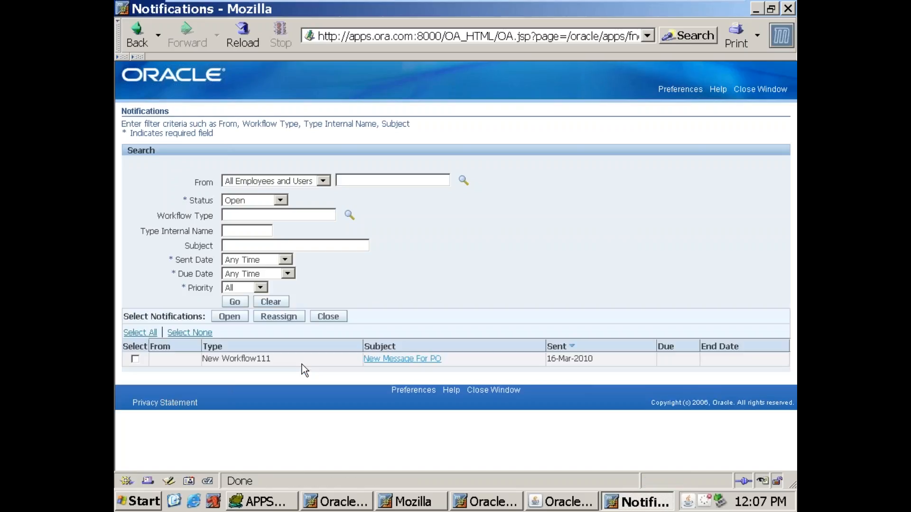
Step: Open the New Message For PO notification from New Workflow111, read its message text, and acknowledge it
{"action": "left_click_drag", "start_coordinate": [202, 359], "coordinate": [273, 364]}
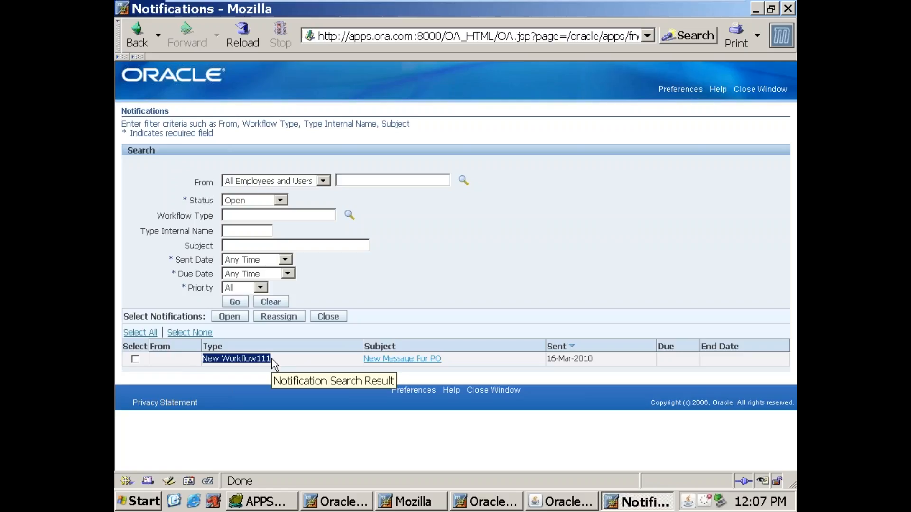
{"action": "left_click", "coordinate": [386, 360]}
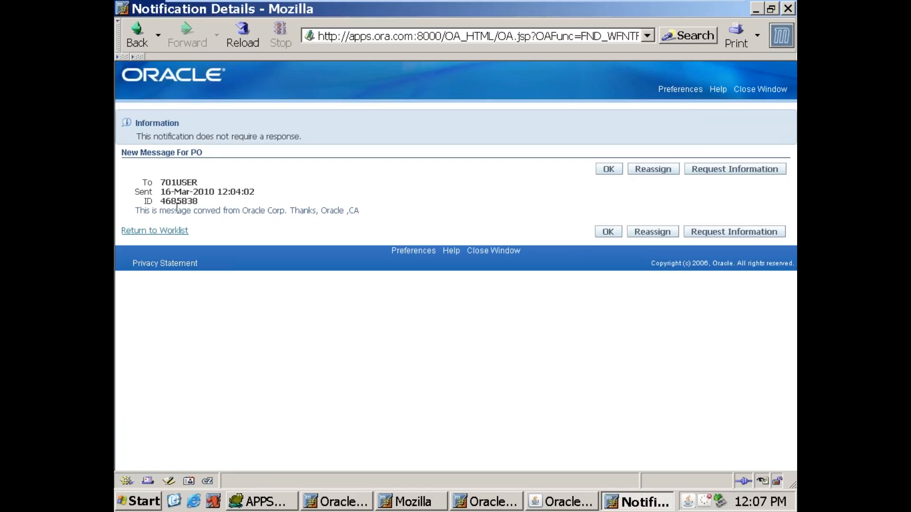
{"action": "left_click_drag", "start_coordinate": [136, 212], "coordinate": [311, 209]}
{"action": "left_click_drag", "start_coordinate": [345, 210], "coordinate": [359, 210]}
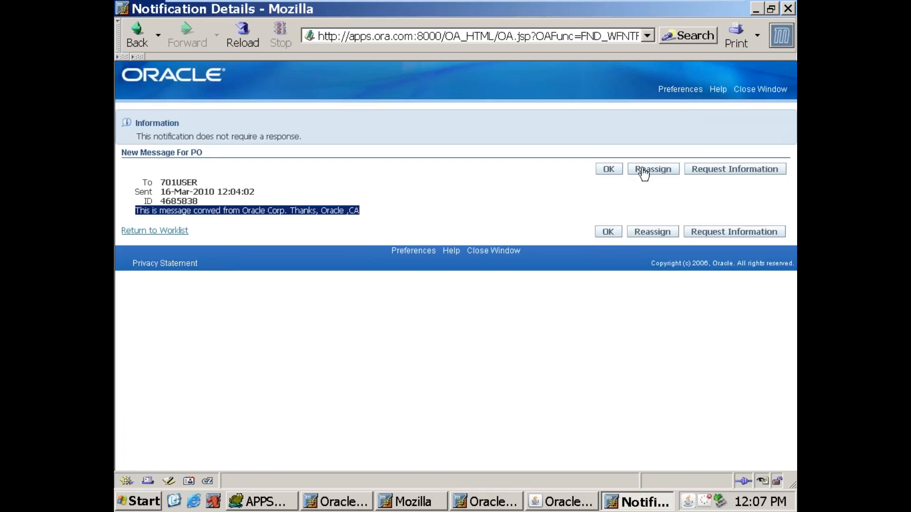
{"action": "left_click", "coordinate": [608, 170]}
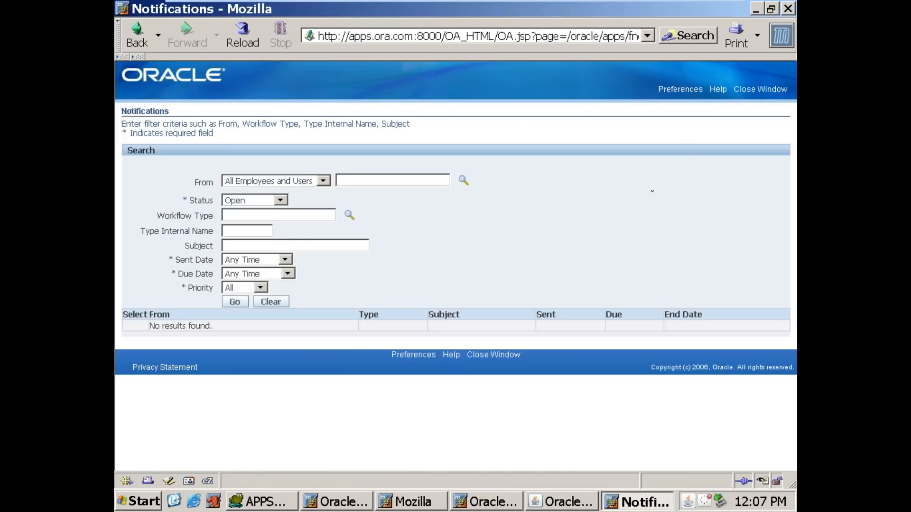
Step: Close the Notifications page, collapse the Navigator tree, and close the Oracle Applications forms session with its leftover browser windows
{"action": "left_click", "coordinate": [746, 91]}
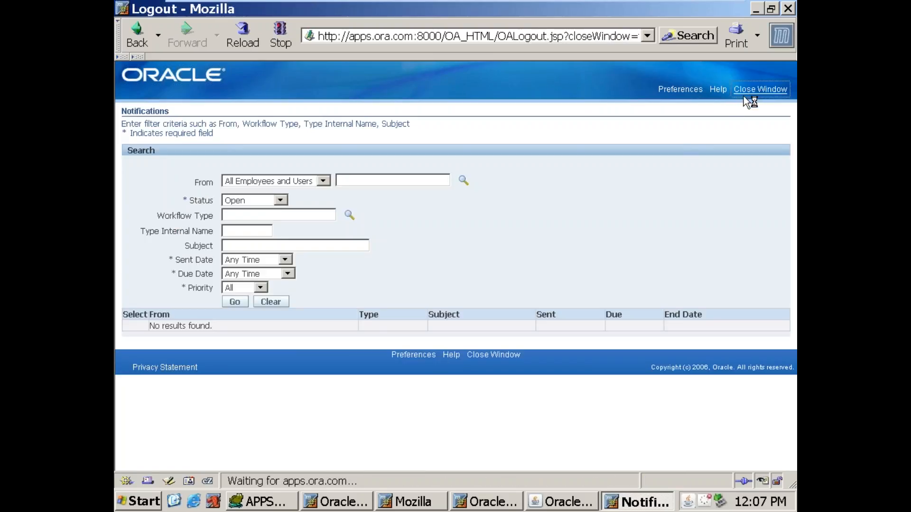
{"action": "left_click", "coordinate": [418, 281]}
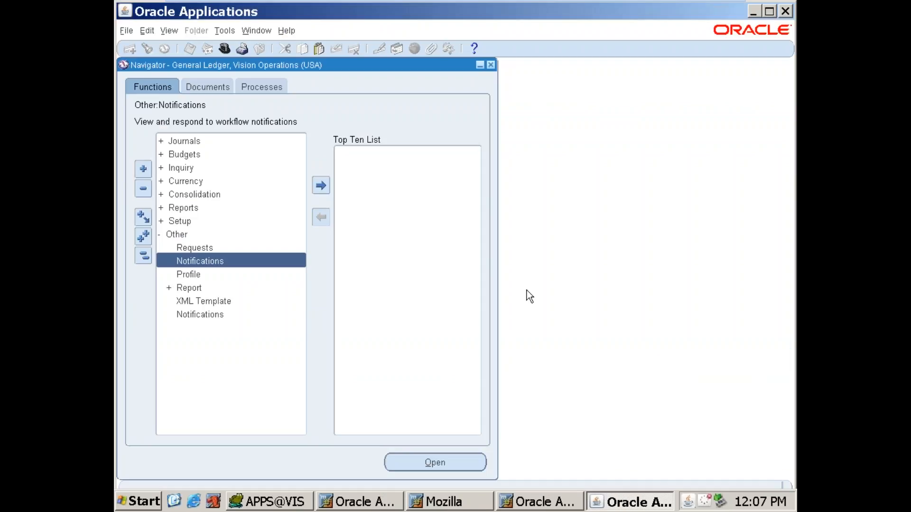
{"action": "left_click", "coordinate": [145, 258]}
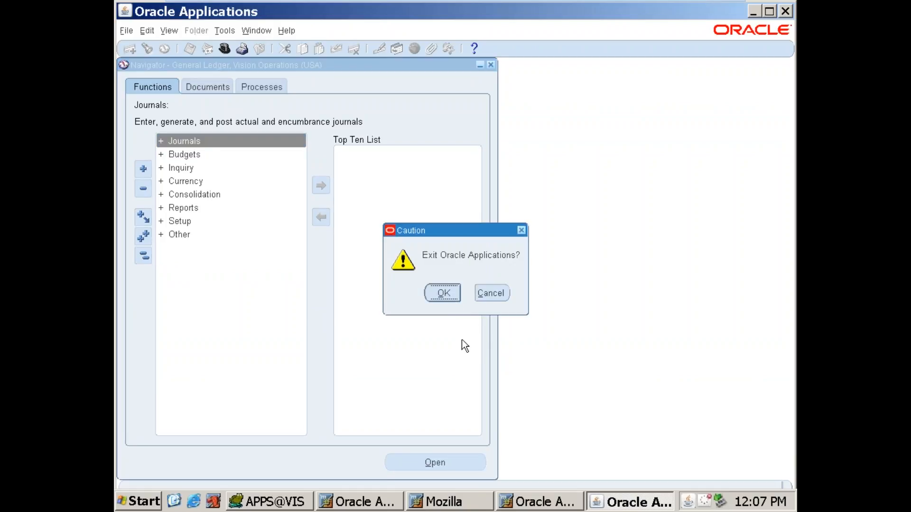
{"action": "right_click", "coordinate": [574, 503]}
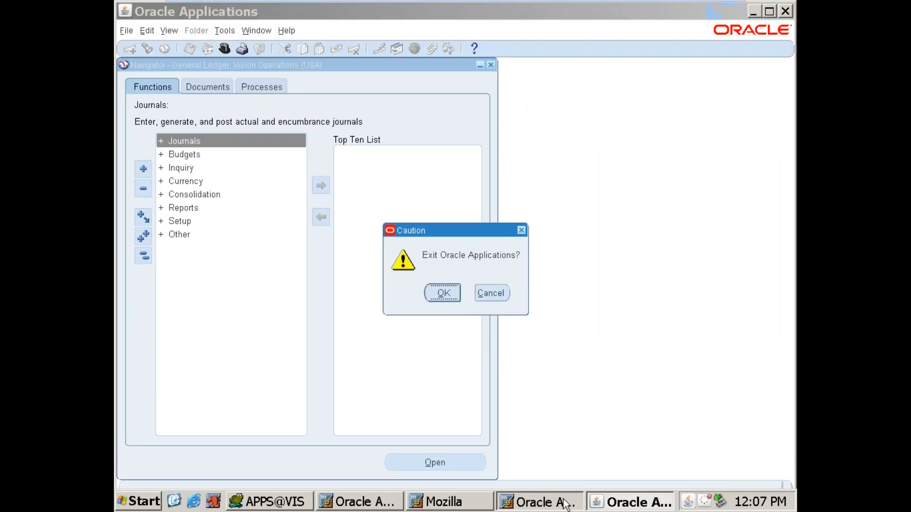
{"action": "left_click", "coordinate": [570, 494]}
{"action": "right_click", "coordinate": [541, 502]}
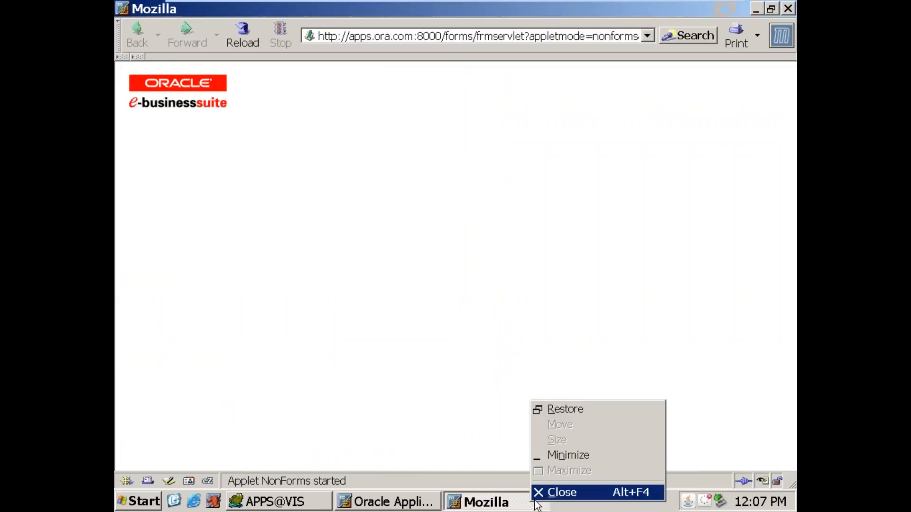
{"action": "left_click", "coordinate": [541, 492]}
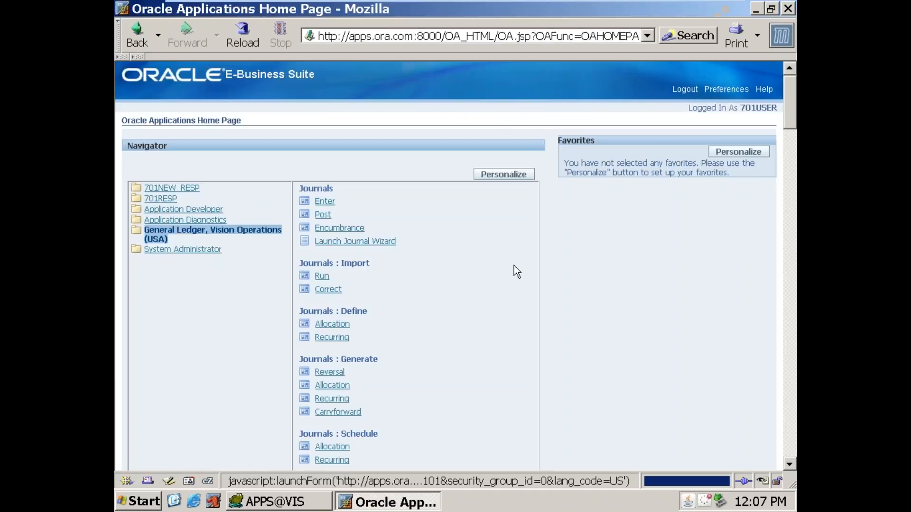
Step: Log out of the 701USER account and close the Mozilla browser
{"action": "left_click", "coordinate": [686, 92]}
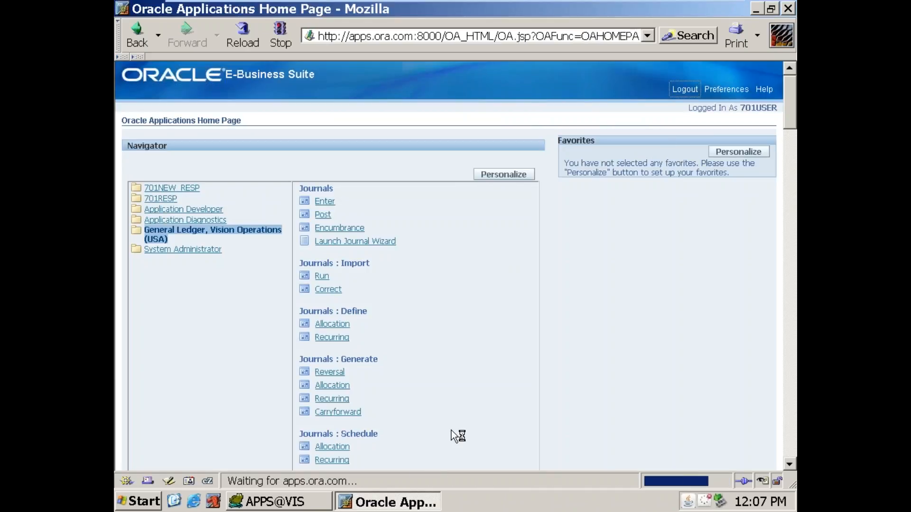
{"action": "right_click", "coordinate": [394, 504]}
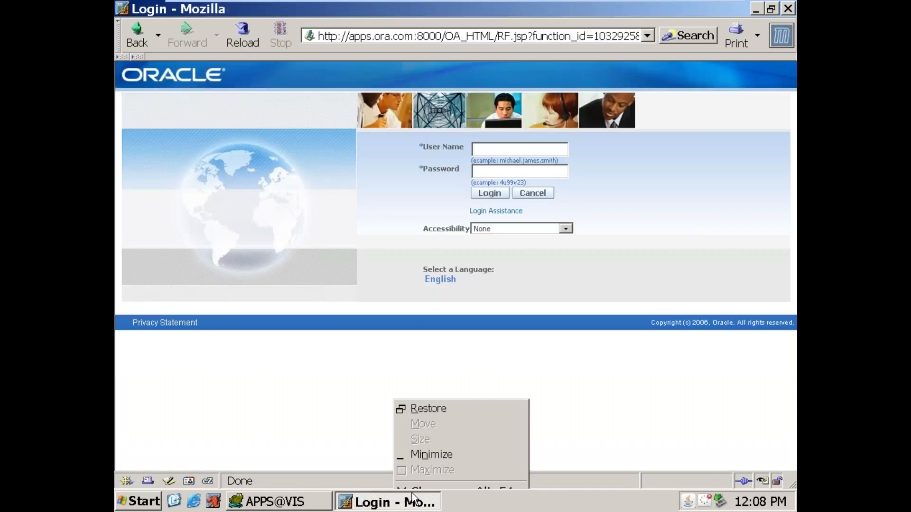
{"action": "left_click", "coordinate": [412, 493]}
{"action": "right_click", "coordinate": [483, 223]}
{"action": "left_click", "coordinate": [499, 254]}
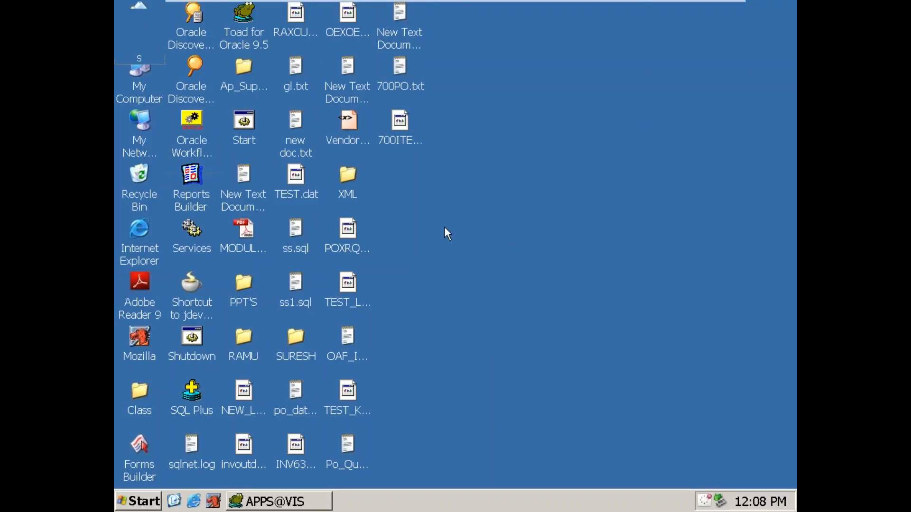
{"action": "right_click", "coordinate": [445, 227]}
{"action": "left_click", "coordinate": [460, 248]}
{"action": "right_click", "coordinate": [424, 204]}
{"action": "left_click", "coordinate": [443, 227]}
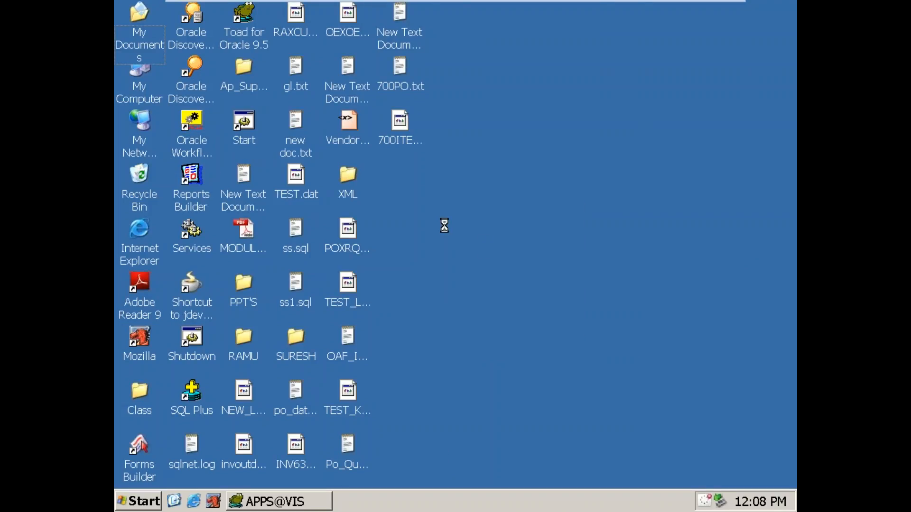
{"action": "left_click", "coordinate": [198, 177]}
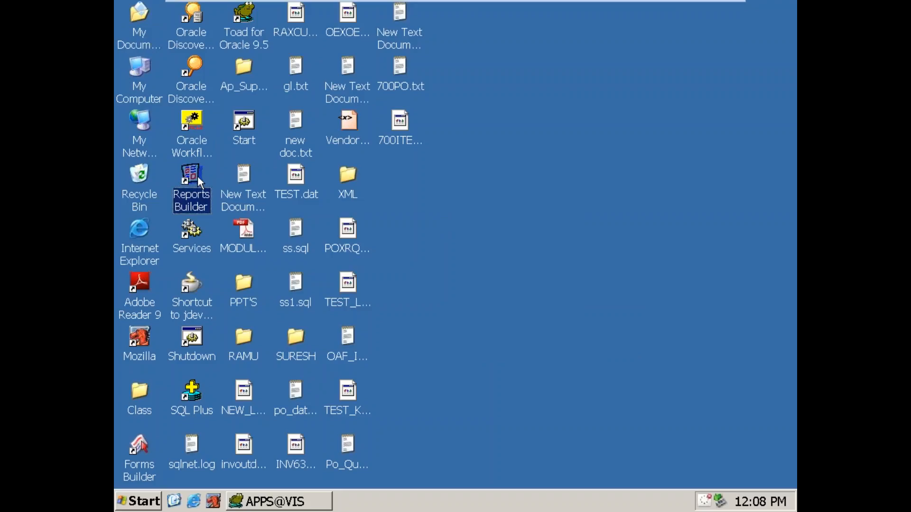
{"action": "right_click", "coordinate": [197, 175]}
{"action": "left_click", "coordinate": [244, 186]}
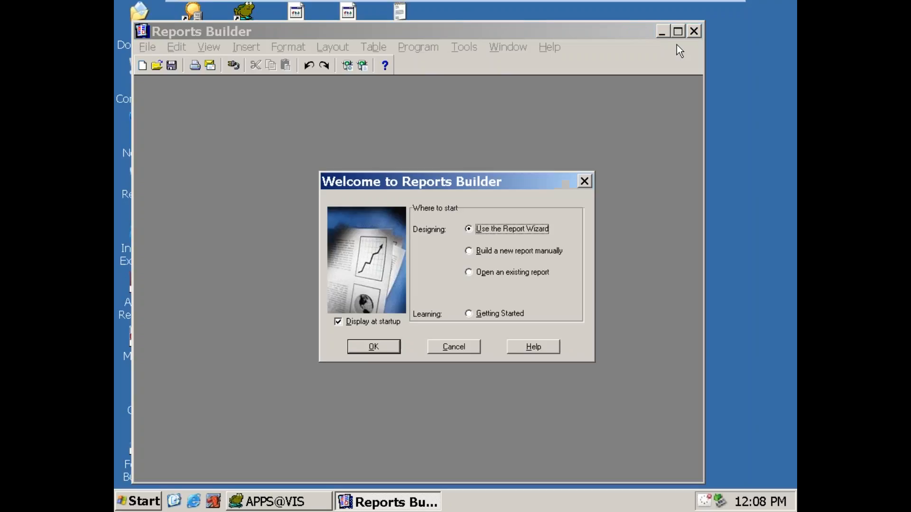
{"action": "left_click", "coordinate": [464, 351]}
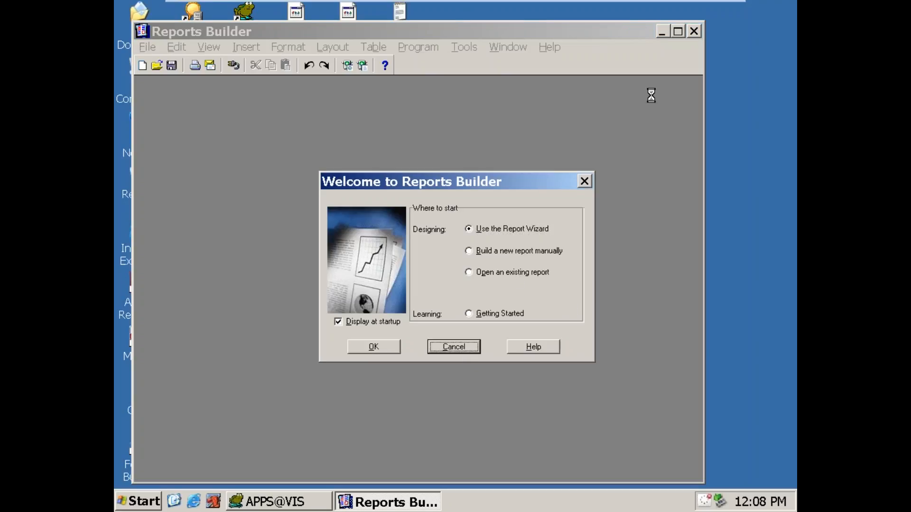
{"action": "left_click", "coordinate": [692, 32]}
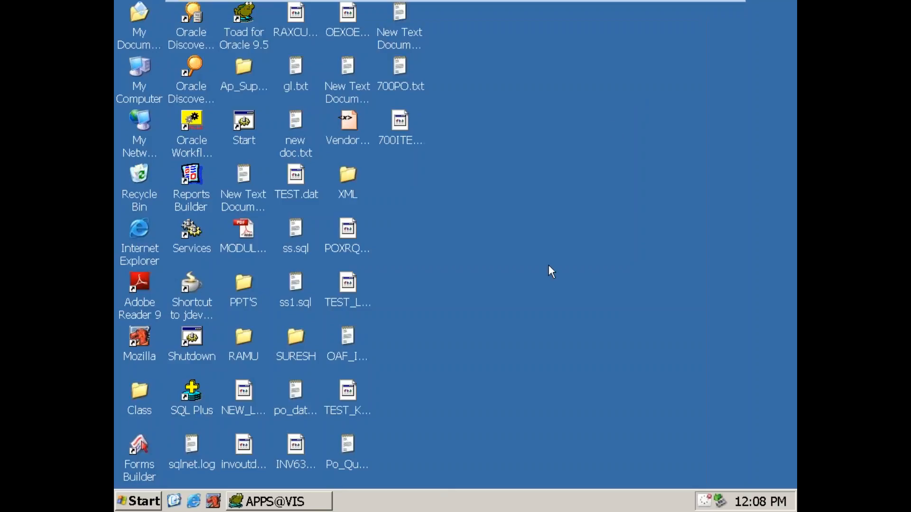
Step: Switch to Oracle Workflow Builder in a maximized window and start a new definition with the Quick Start Wizard
{"action": "double_click", "coordinate": [195, 119]}
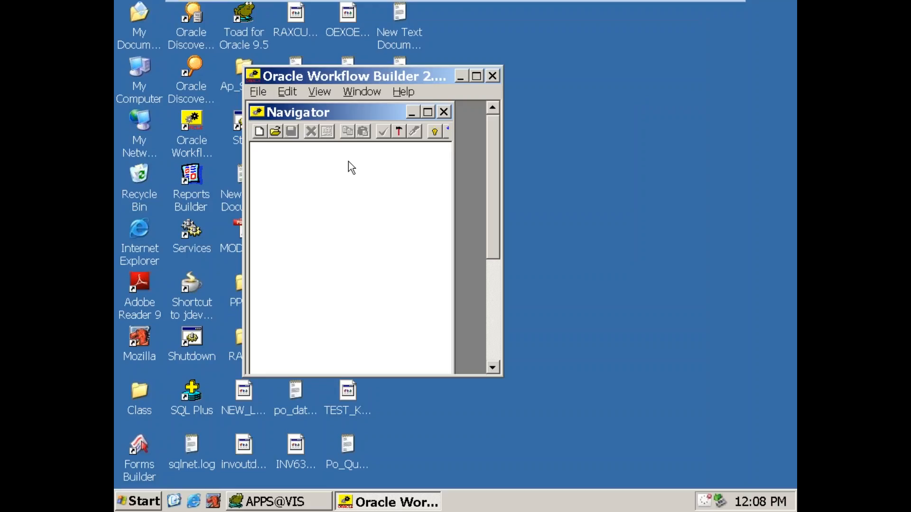
{"action": "left_click", "coordinate": [477, 77]}
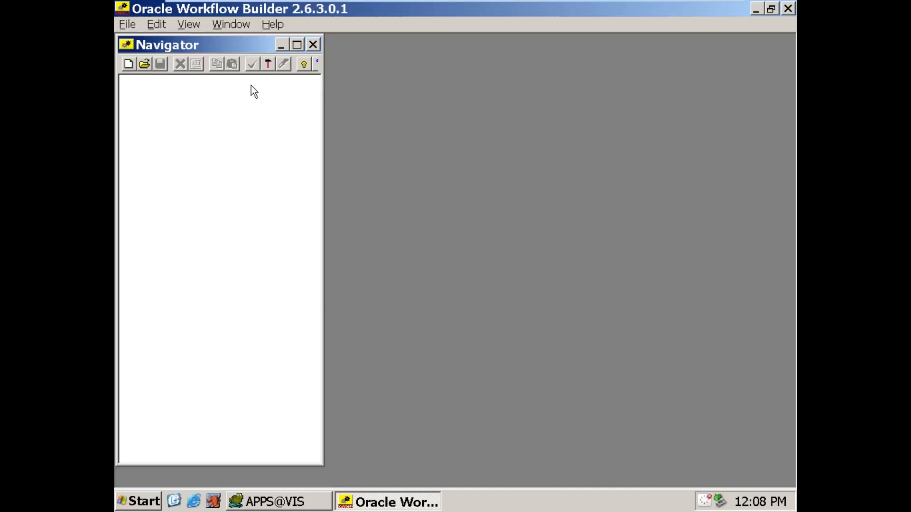
{"action": "left_click", "coordinate": [132, 24]}
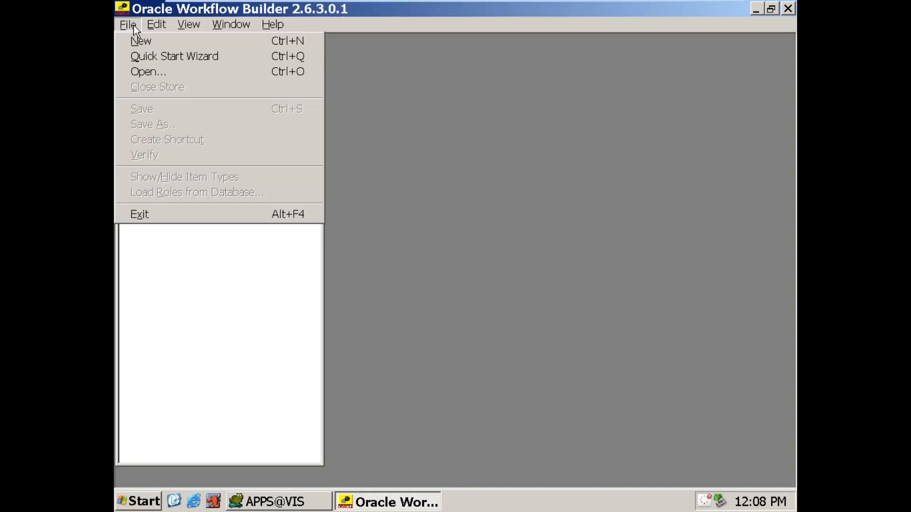
{"action": "left_click", "coordinate": [149, 56]}
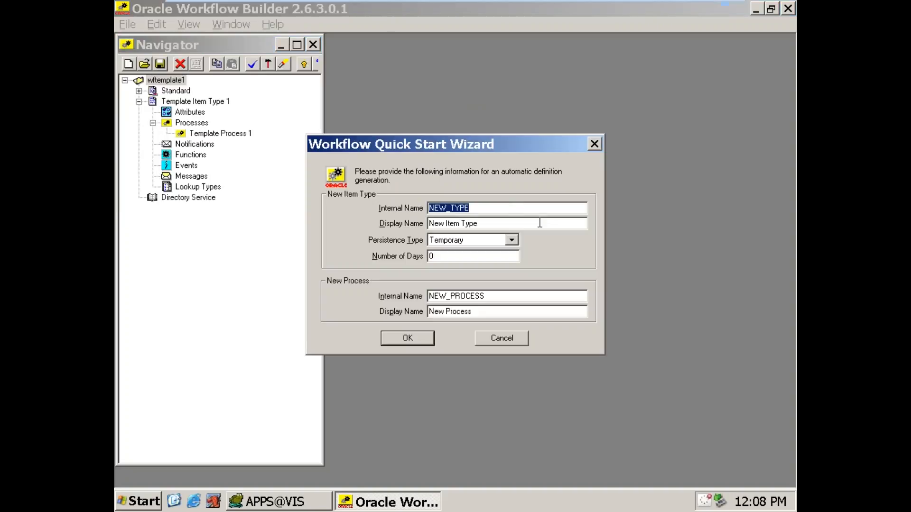
Step: Create item type NEW_C2 with display name New Workflow, Temporary persistence and 15 days, keeping NEW_PROCESS (New Process) as its process
{"action": "type", "text": "NEW_C2"}
{"action": "key", "text": "Tab"}
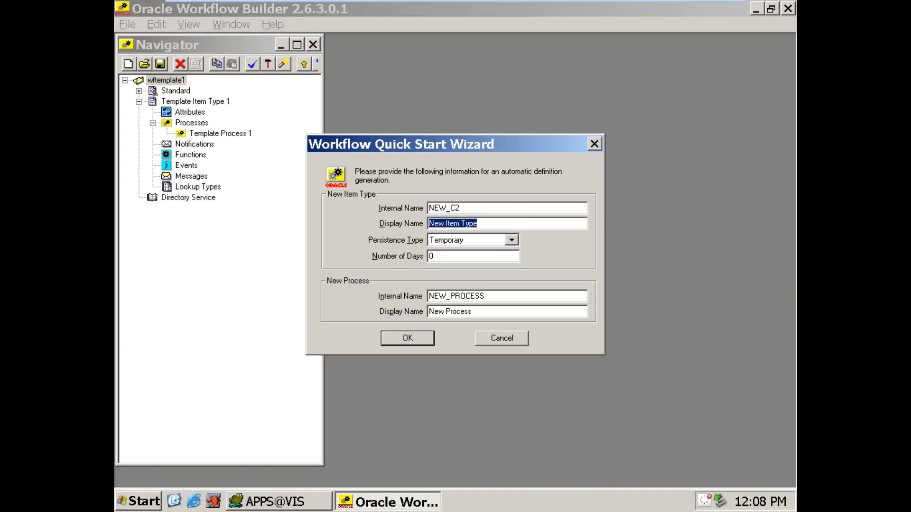
{"action": "type", "text": "New Work"}
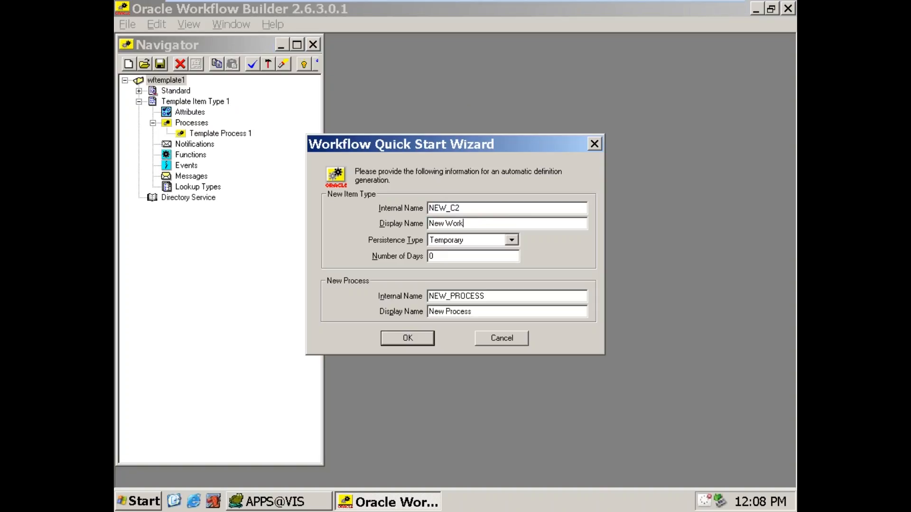
{"action": "type", "text": "flow"}
{"action": "key", "text": "Tab"}
{"action": "key", "text": "Tab"}
{"action": "key", "text": "Tab"}
{"action": "key", "text": "Tab"}
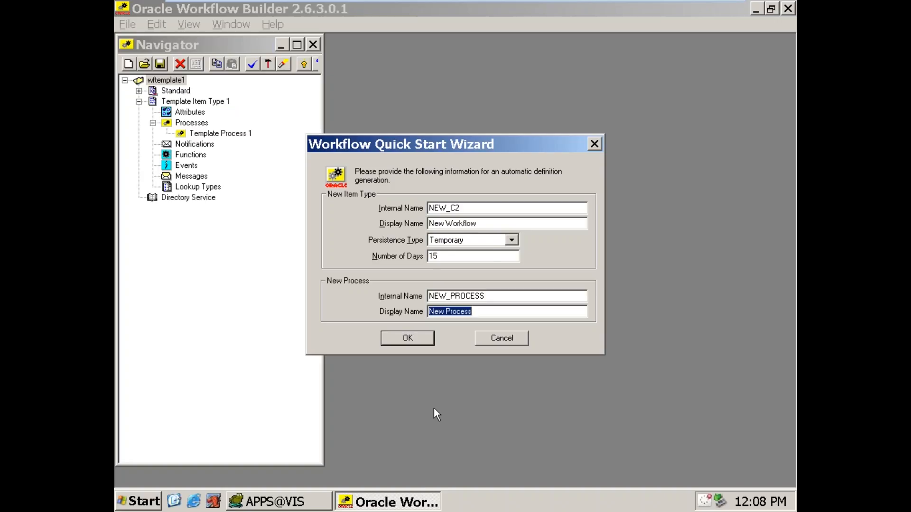
{"action": "left_click", "coordinate": [404, 341]}
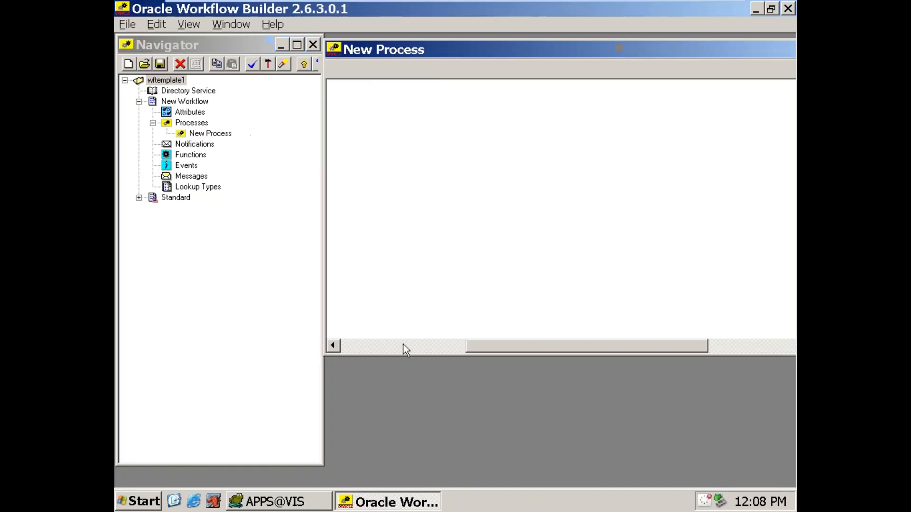
Step: Create a new message in the New Workflow item type with internal name M1 and display name M1
{"action": "left_click", "coordinate": [176, 176]}
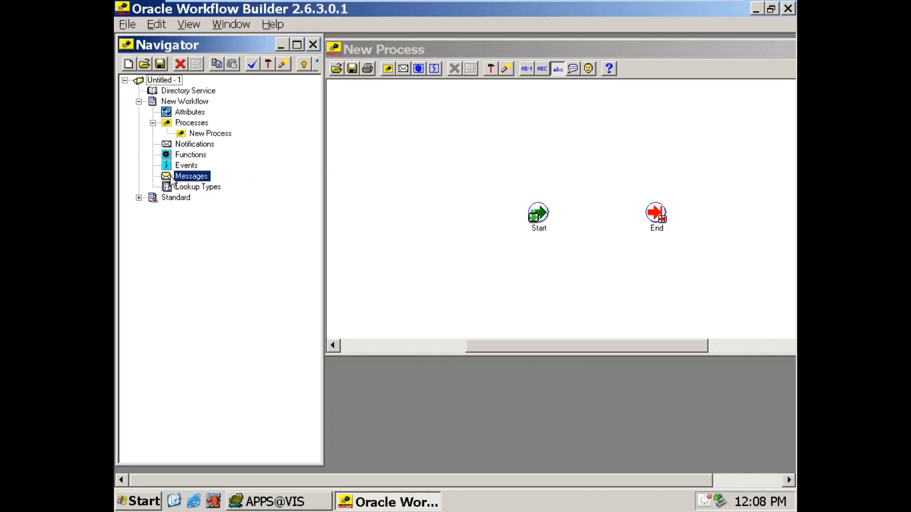
{"action": "right_click", "coordinate": [172, 176]}
{"action": "left_click", "coordinate": [195, 186]}
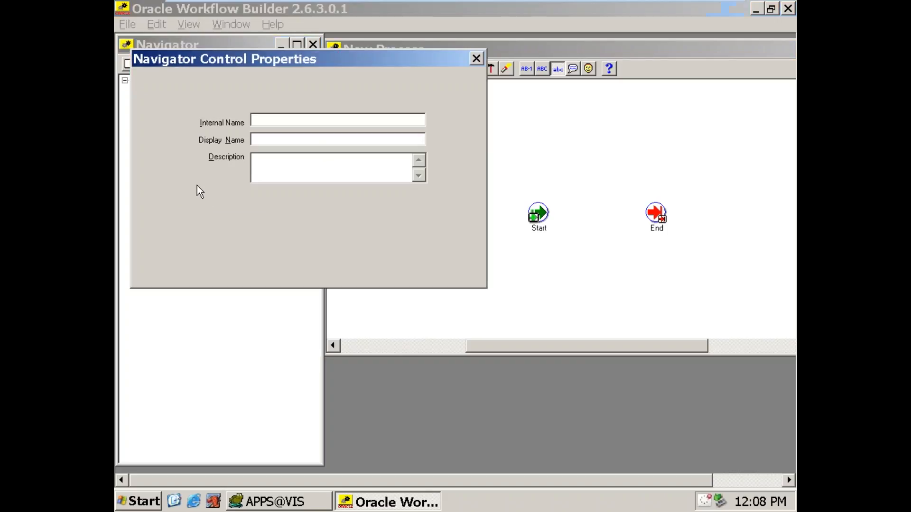
{"action": "left_click", "coordinate": [304, 121]}
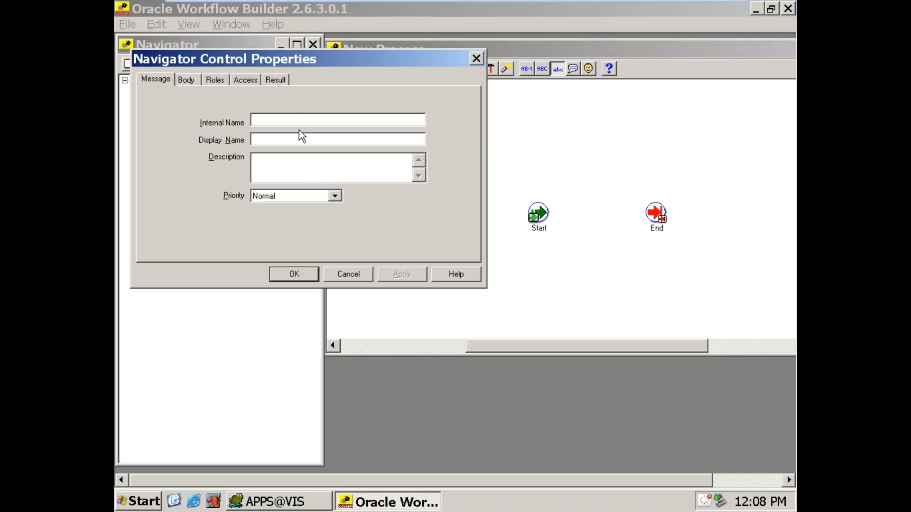
{"action": "type", "text": "M1"}
{"action": "left_click", "coordinate": [299, 138]}
Step: Fill the message's text body with lines PO Number : 89990, Oracle PO Type : 'STANDARD' and PO Date : 10-JAN-2009, and save the message
{"action": "left_click", "coordinate": [185, 80]}
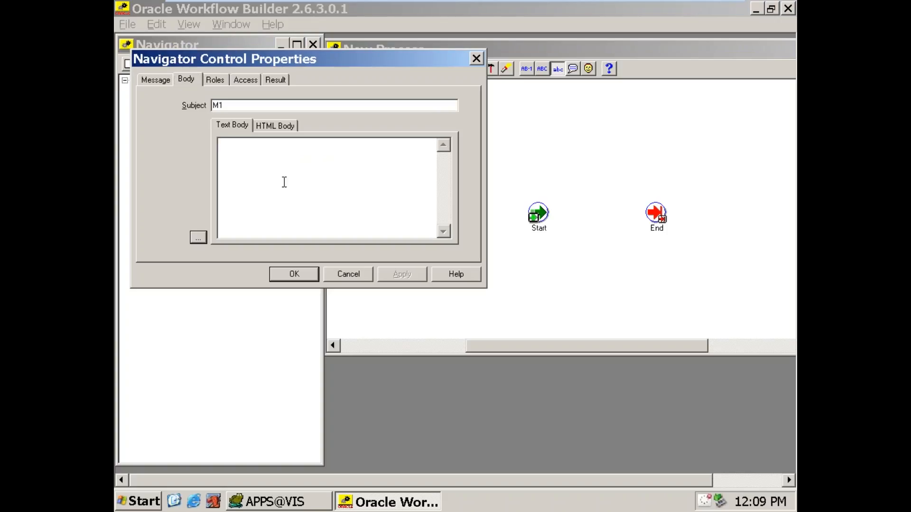
{"action": "type", "text": "PO Number : 89990  "}
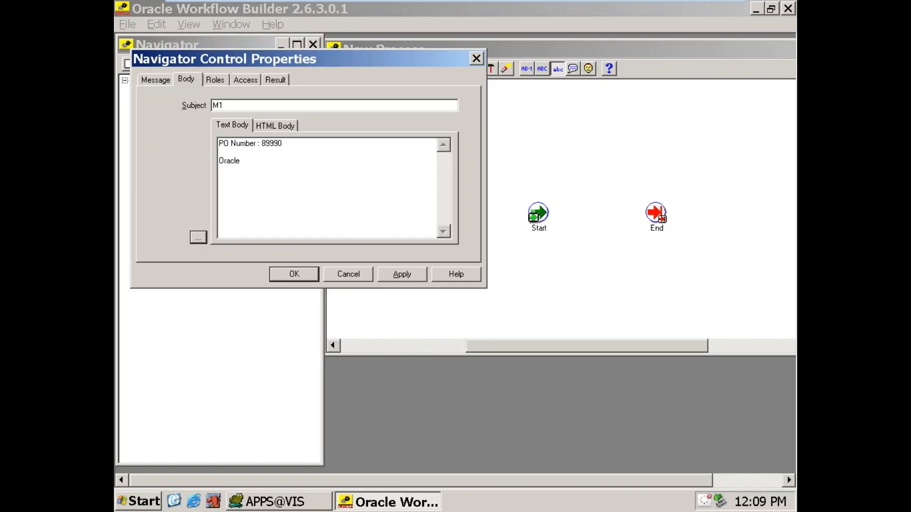
{"action": "type", "text": "Oracle PO Type  : 'STANDARD"}
{"action": "key", "text": "Return"}
{"action": "key", "text": "Return"}
{"action": "type", "text": "PO Date"}
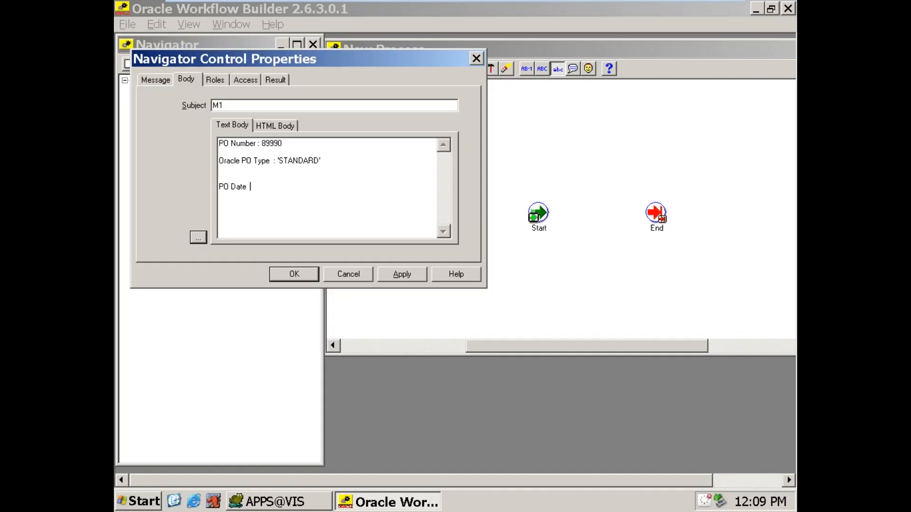
{"action": "type", "text": "   : 10-JAN-2009"}
{"action": "left_click", "coordinate": [403, 274]}
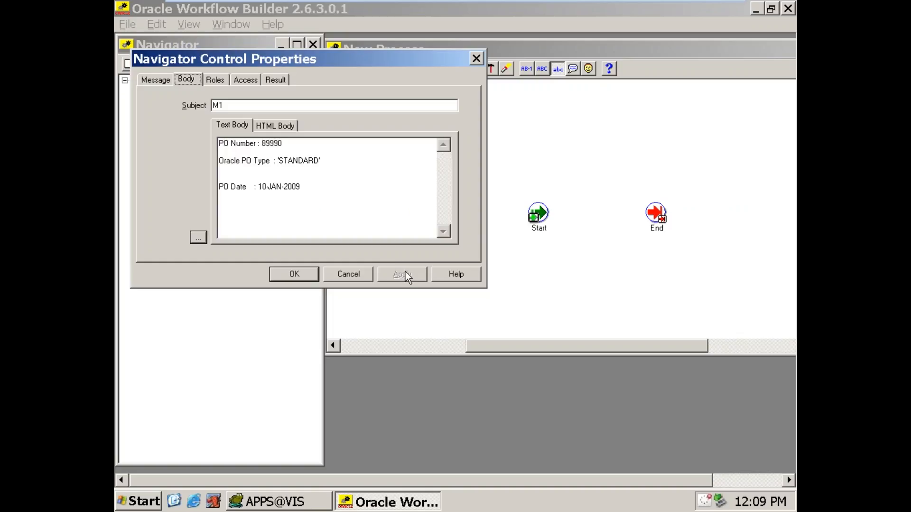
{"action": "left_click", "coordinate": [292, 275]}
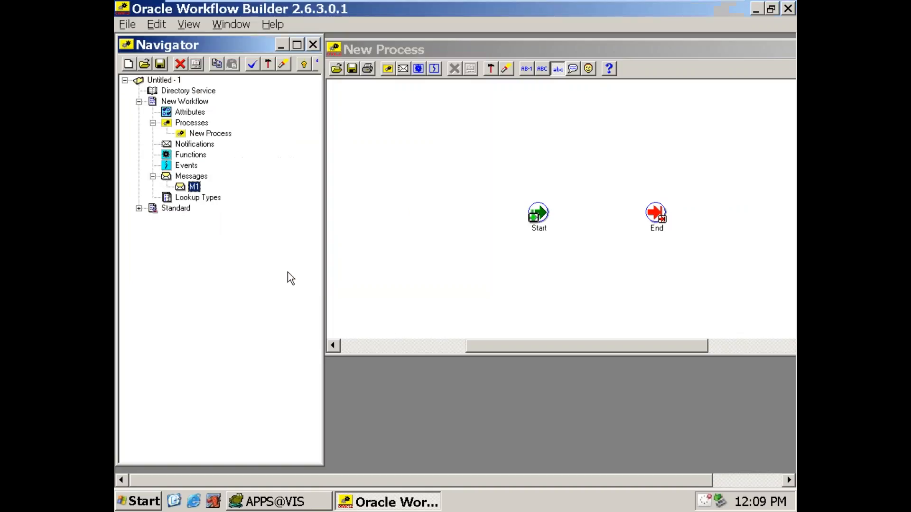
Step: Create a new notification with internal name PO and display name PO Notiofication, leaving its result type as None
{"action": "left_click", "coordinate": [174, 146]}
{"action": "right_click", "coordinate": [175, 146]}
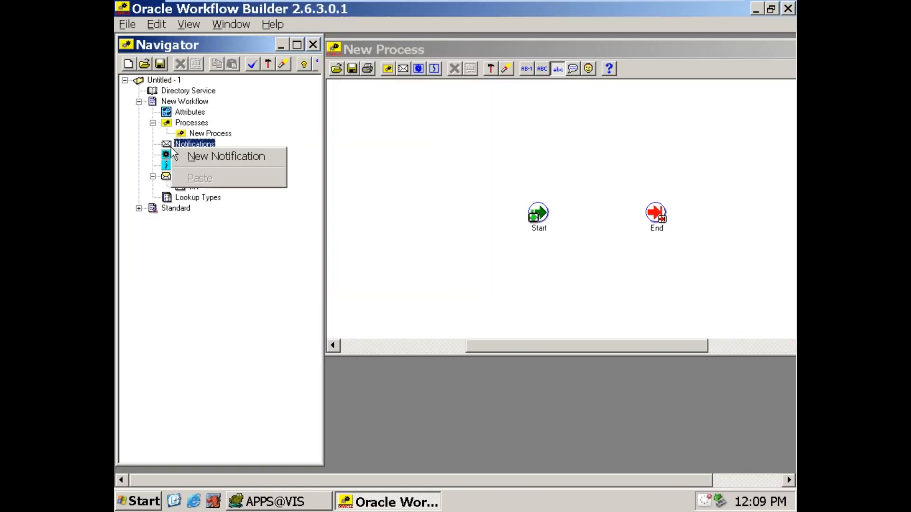
{"action": "left_click", "coordinate": [189, 156]}
{"action": "left_click", "coordinate": [270, 96]}
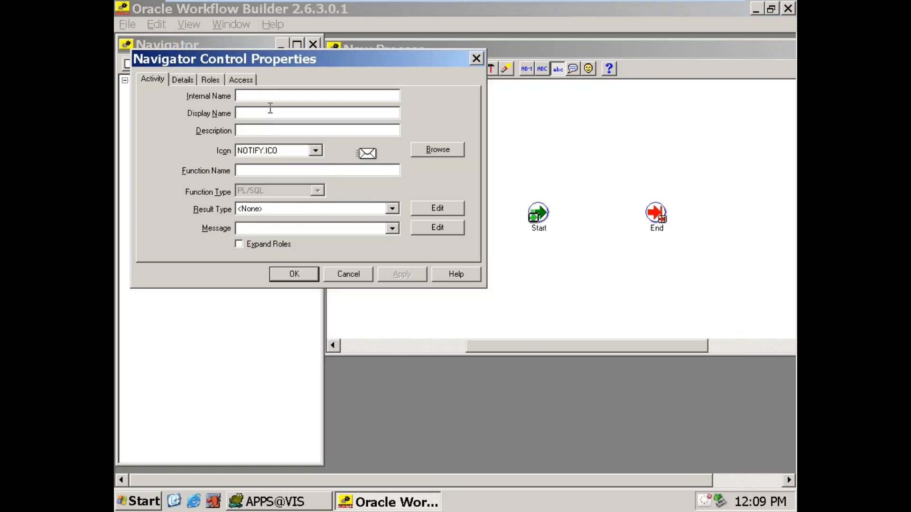
{"action": "type", "text": "PO"}
{"action": "key", "text": "Tab"}
{"action": "type", "text": "PO Notioficati"}
{"action": "key", "text": "Tab"}
{"action": "key", "text": "Tab"}
{"action": "key", "text": "Tab"}
{"action": "key", "text": "Tab"}
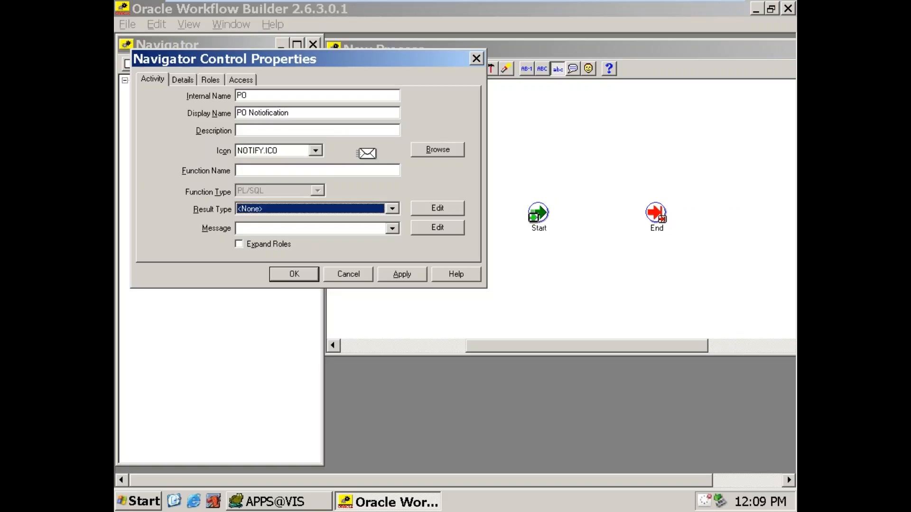
Step: Assign message M1 to the PO notification and save its properties
{"action": "left_click", "coordinate": [392, 228]}
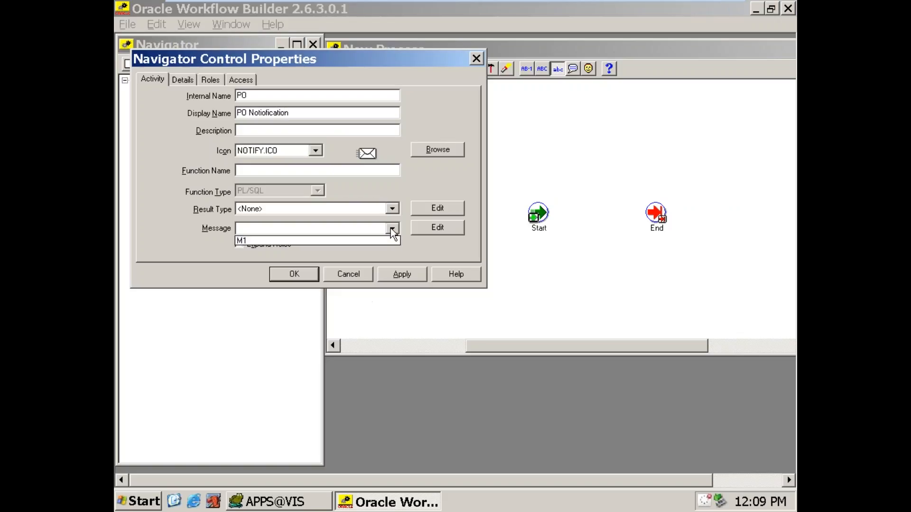
{"action": "left_click", "coordinate": [323, 241]}
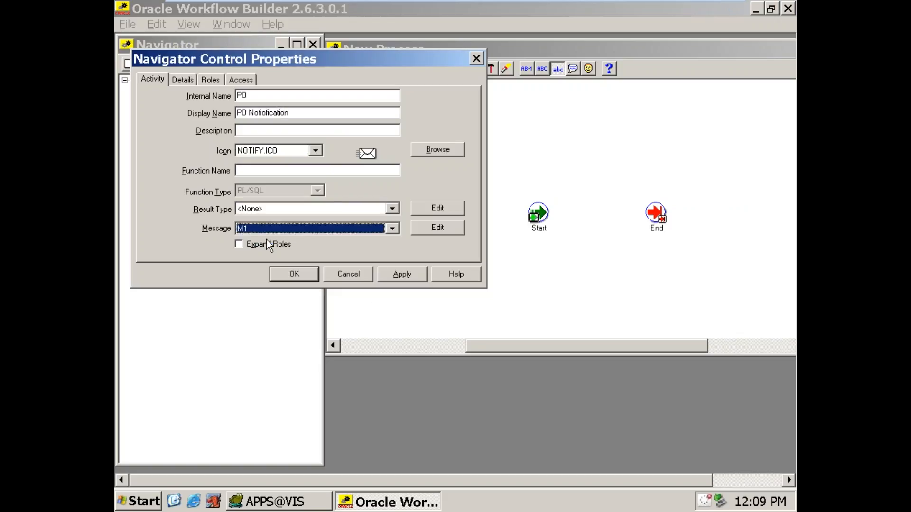
{"action": "left_click", "coordinate": [402, 280]}
{"action": "left_click", "coordinate": [284, 275]}
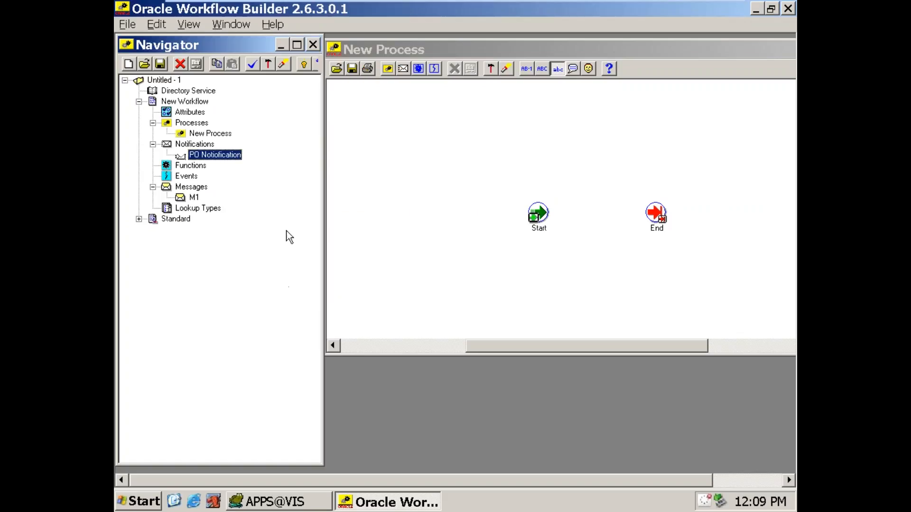
Step: Place two PO Notiofication nodes in the New Process diagram and line up Start with the upper notification at the diagram's upper area
{"action": "left_click_drag", "start_coordinate": [211, 155], "coordinate": [624, 112]}
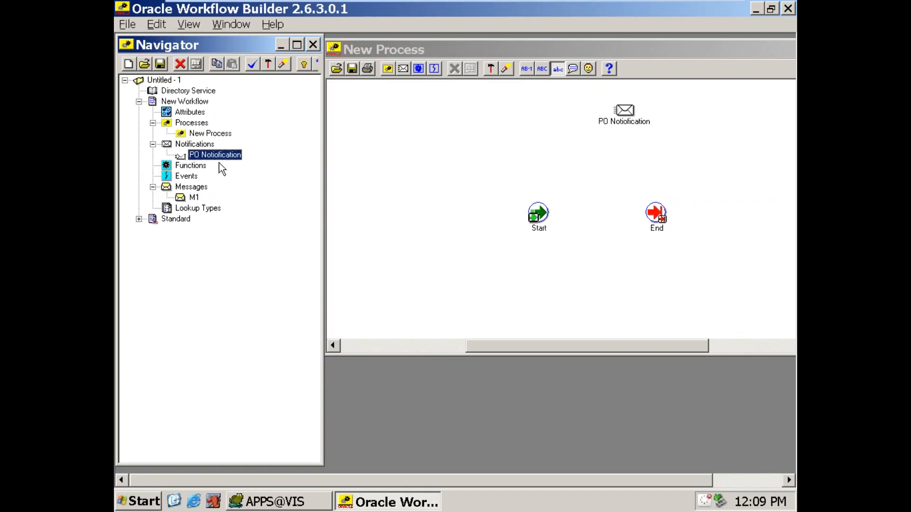
{"action": "left_click_drag", "start_coordinate": [179, 162], "coordinate": [622, 167]}
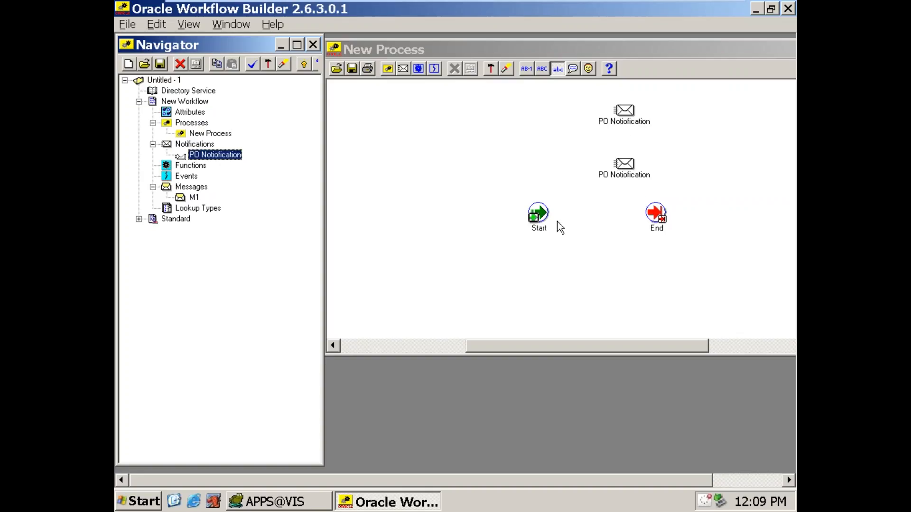
{"action": "left_click_drag", "start_coordinate": [537, 218], "coordinate": [423, 118]}
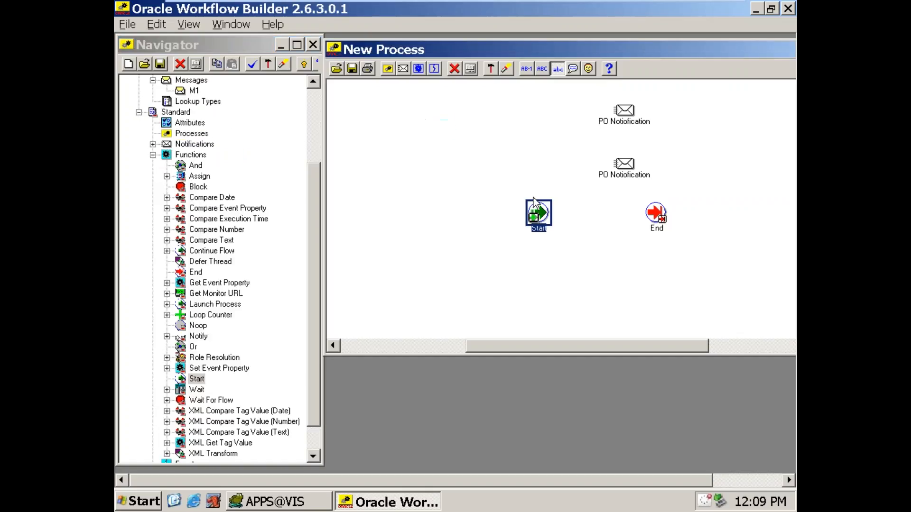
{"action": "left_click_drag", "start_coordinate": [539, 211], "coordinate": [444, 110]}
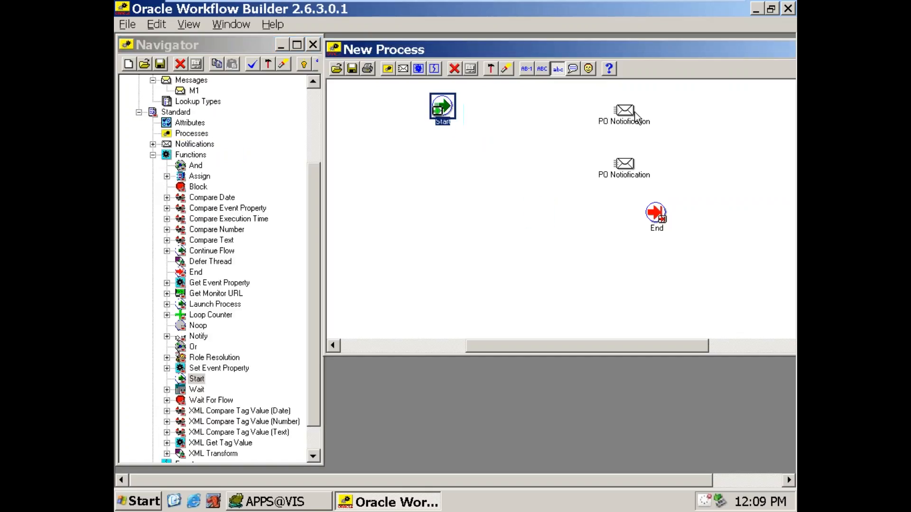
{"action": "left_click_drag", "start_coordinate": [634, 113], "coordinate": [527, 116]}
Step: Connect Start to the first PO Notiofication node and set that node's constant performer to SYSADMIN
{"action": "left_click", "coordinate": [445, 115]}
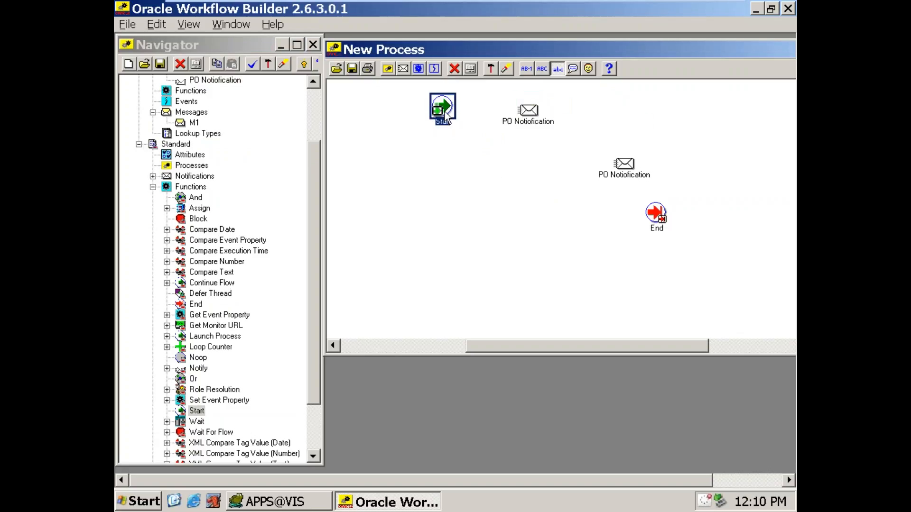
{"action": "mouse_move", "coordinate": [446, 114]}
{"action": "left_mouse_down"}
{"action": "mouse_move", "coordinate": [527, 114]}
{"action": "mouse_move", "coordinate": [535, 124]}
{"action": "left_mouse_up"}
{"action": "double_click", "coordinate": [529, 118]}
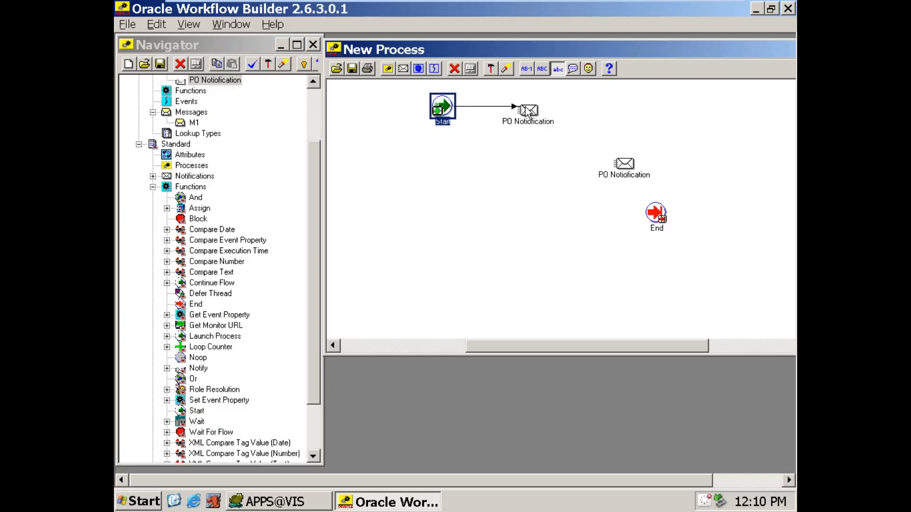
{"action": "left_click", "coordinate": [283, 80]}
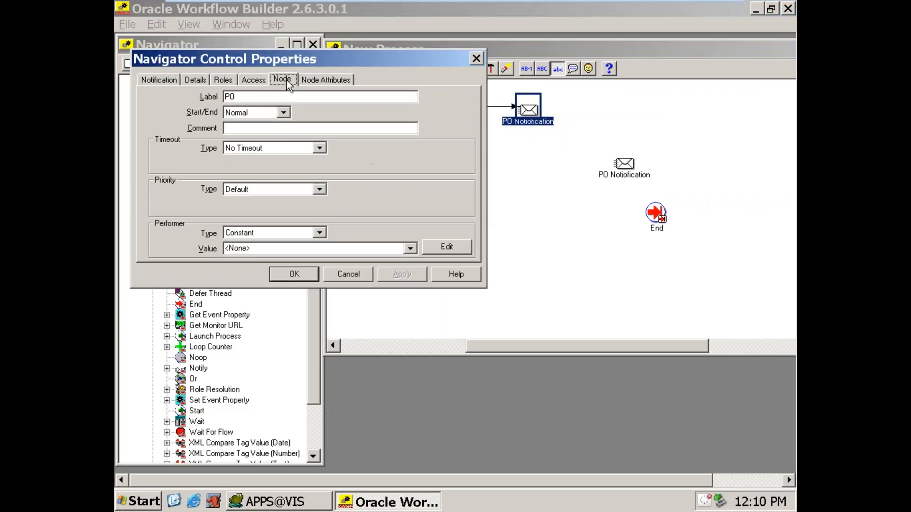
{"action": "left_click", "coordinate": [288, 248]}
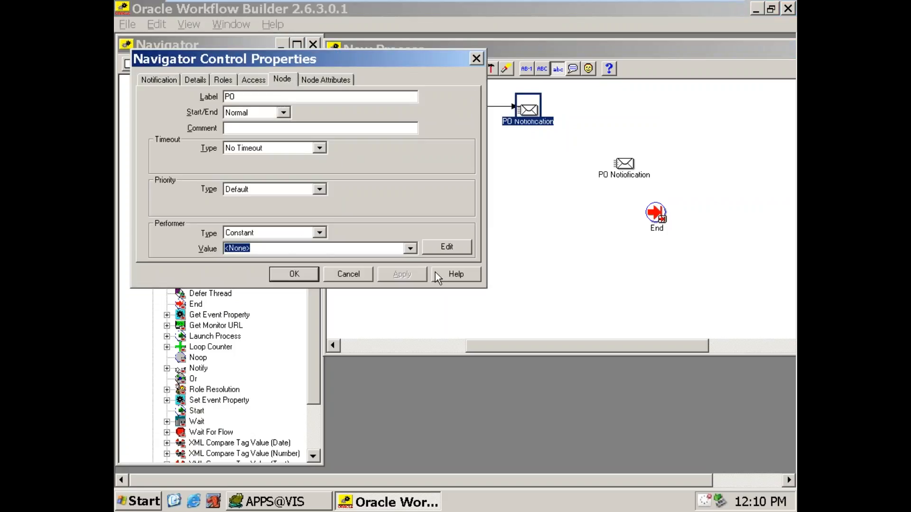
{"action": "type", "text": "7"}
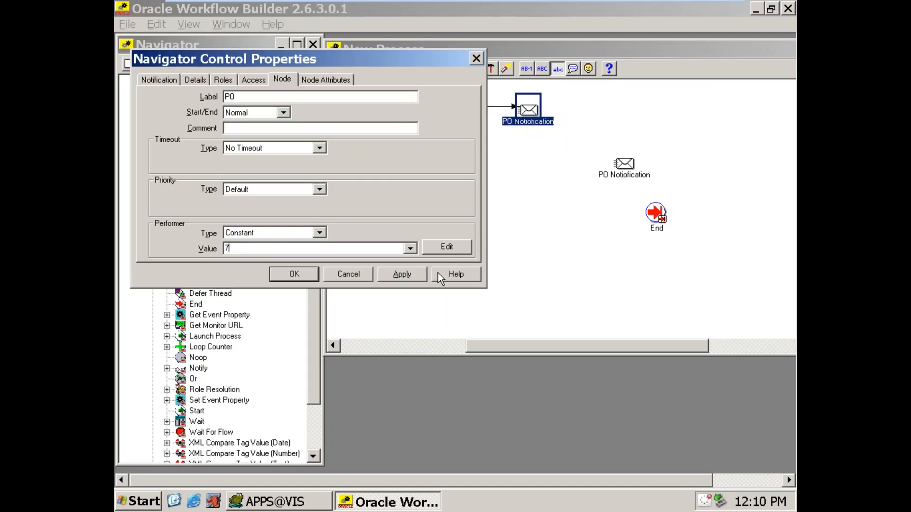
{"action": "key", "text": "BackSpace"}
{"action": "type", "text": "SYSADMIN"}
{"action": "left_click", "coordinate": [299, 274]}
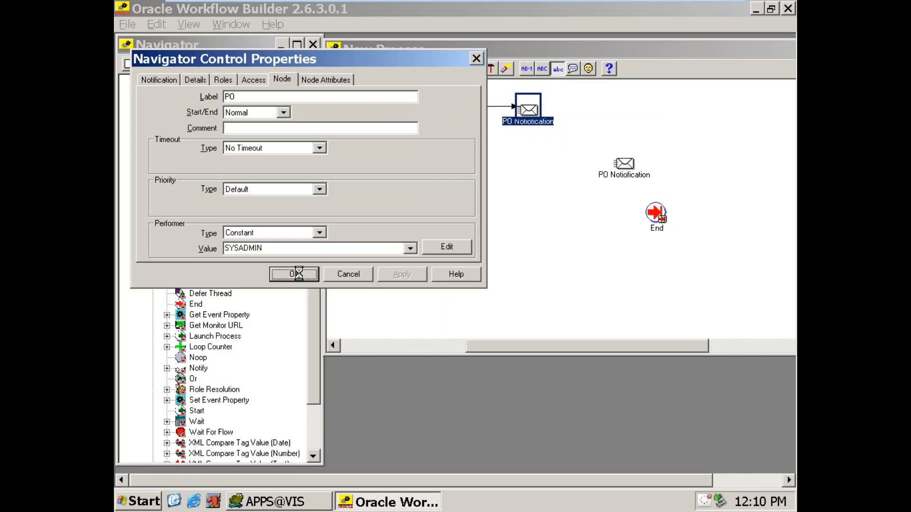
Step: Connect the first notification node to the second one and set the second node's constant performer to 701USER
{"action": "left_click_drag", "start_coordinate": [525, 112], "coordinate": [627, 174]}
{"action": "double_click", "coordinate": [623, 171]}
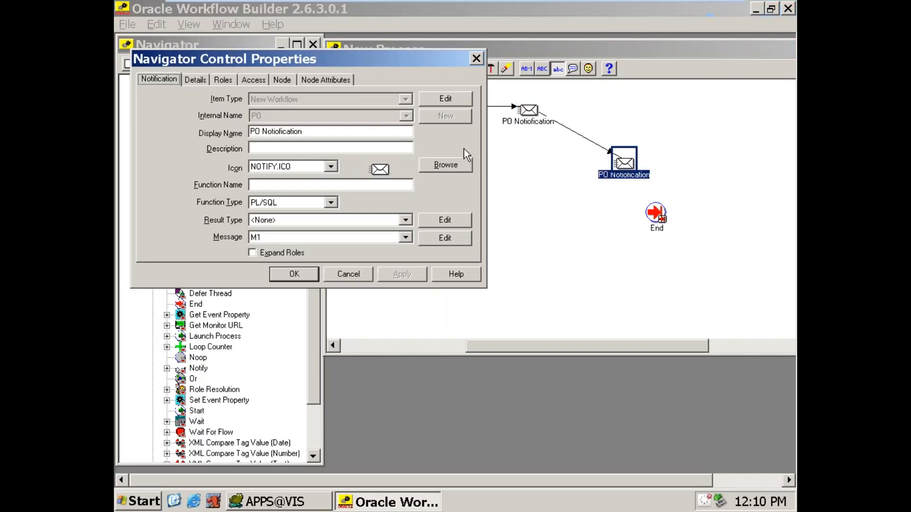
{"action": "left_click", "coordinate": [280, 79]}
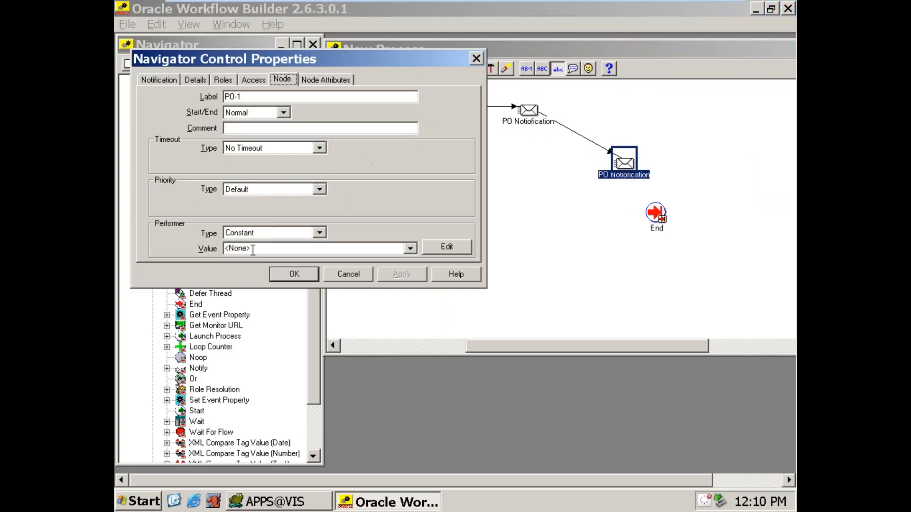
{"action": "left_click", "coordinate": [253, 250]}
{"action": "type", "text": "701USER"}
{"action": "left_click", "coordinate": [402, 275]}
{"action": "left_click", "coordinate": [294, 274]}
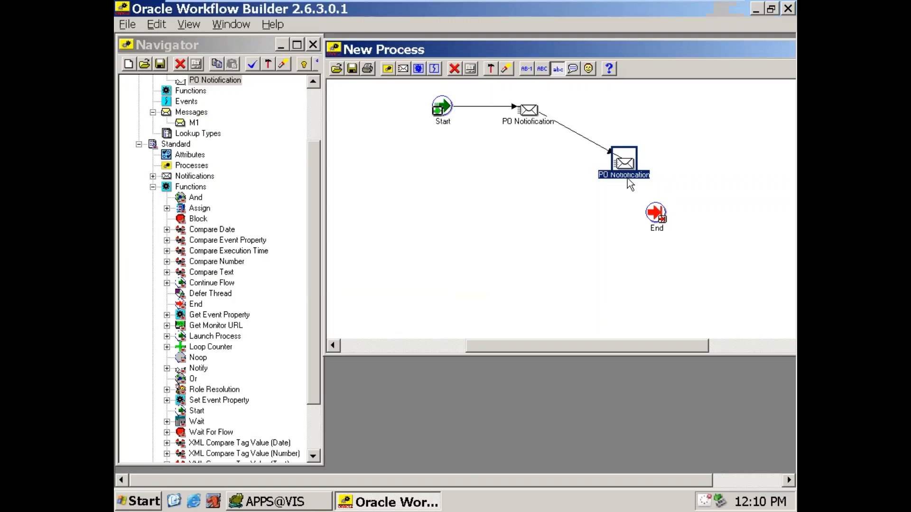
Step: Connect the second notification to End and save the workflow to database VIS as user APPS with the account password
{"action": "left_click_drag", "start_coordinate": [636, 185], "coordinate": [660, 221]}
{"action": "left_click", "coordinate": [630, 287]}
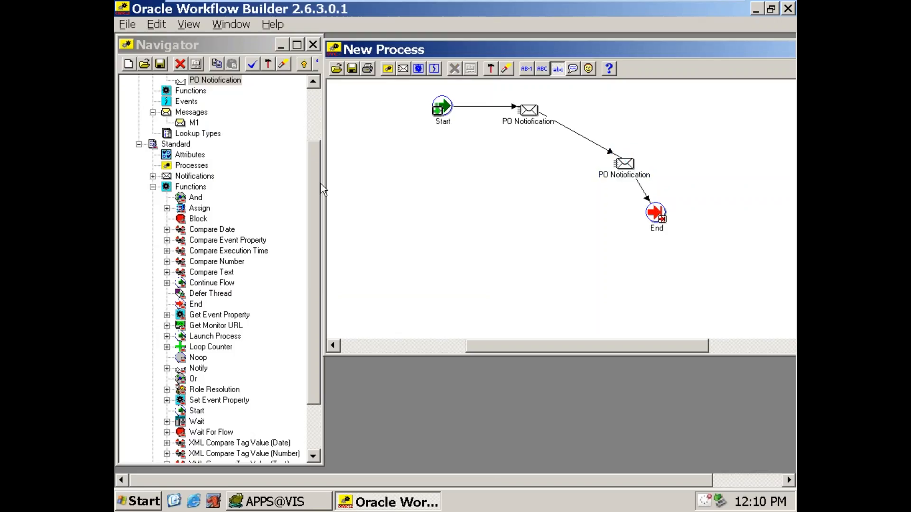
{"action": "left_click", "coordinate": [352, 68]}
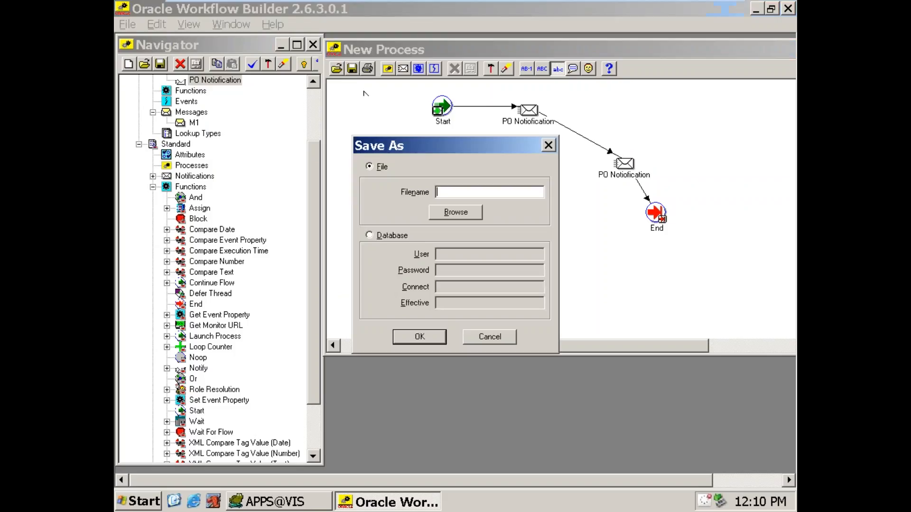
{"action": "left_click", "coordinate": [414, 238]}
{"action": "type", "text": "APPS"}
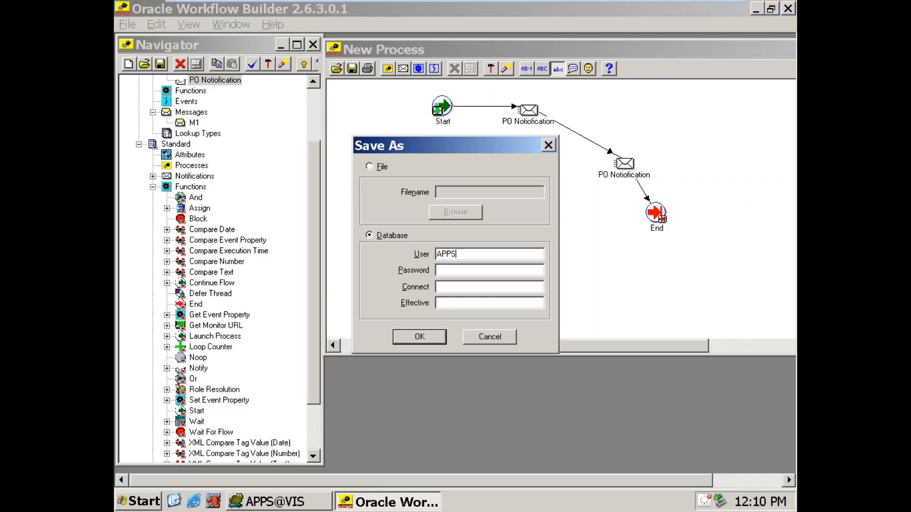
{"action": "type", "text": "/APPS@VIS"}
{"action": "key", "text": "Return"}
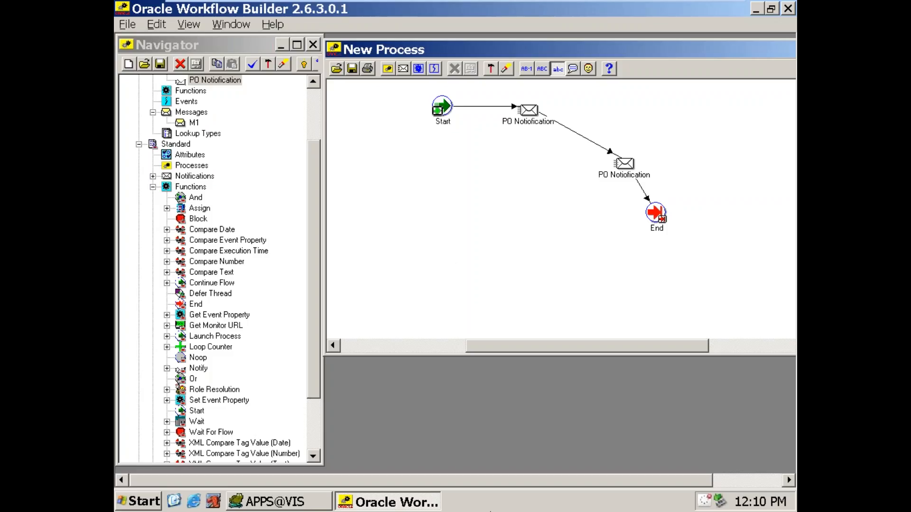
Step: Close Oracle Workflow Builder and return to the desktop
{"action": "right_click", "coordinate": [432, 509]}
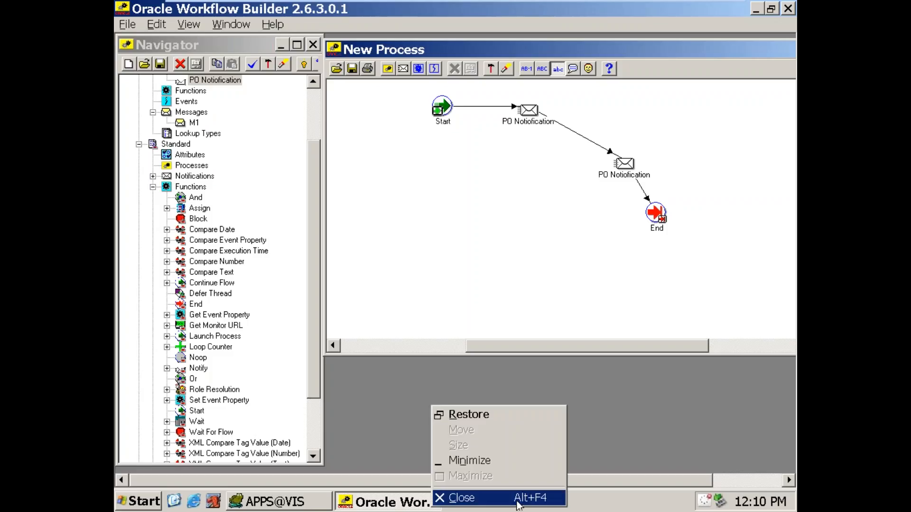
{"action": "left_click", "coordinate": [446, 497]}
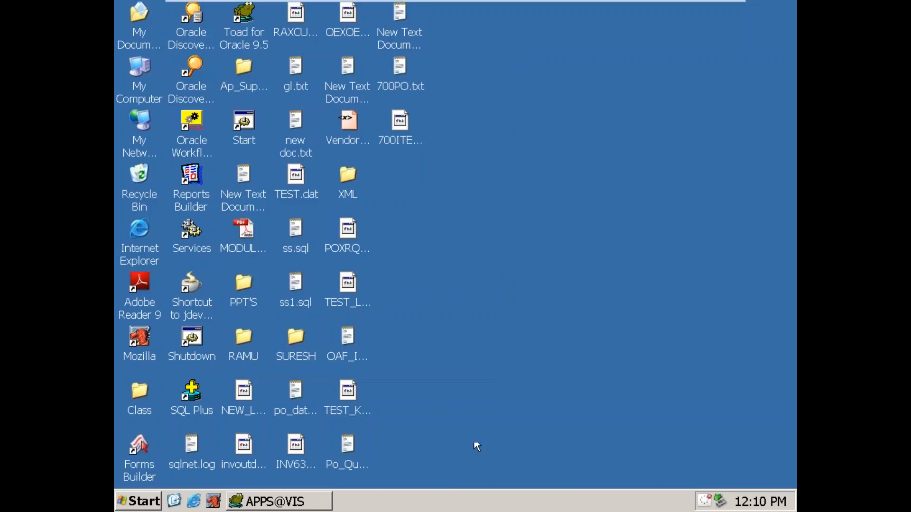
{"action": "right_click", "coordinate": [477, 233]}
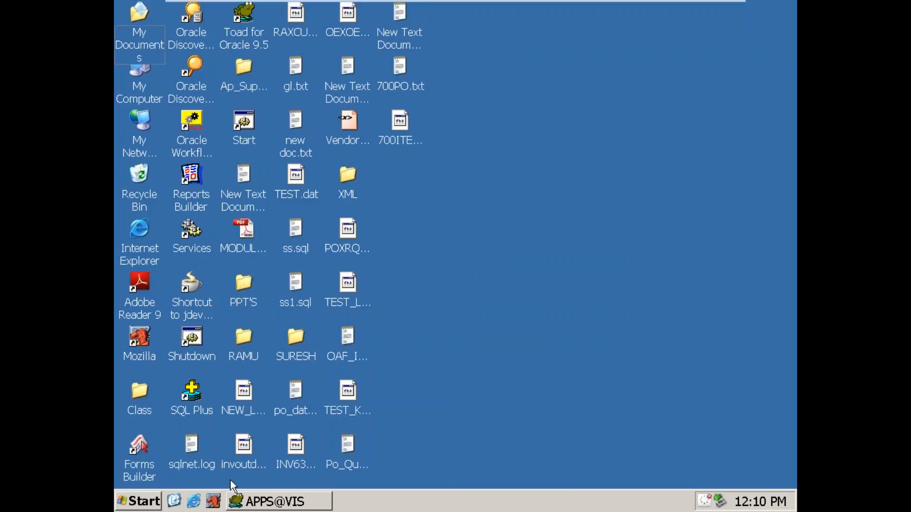
Step: Open Mozilla and log in to Oracle Applications as sysadmin with the account password
{"action": "left_click", "coordinate": [213, 501]}
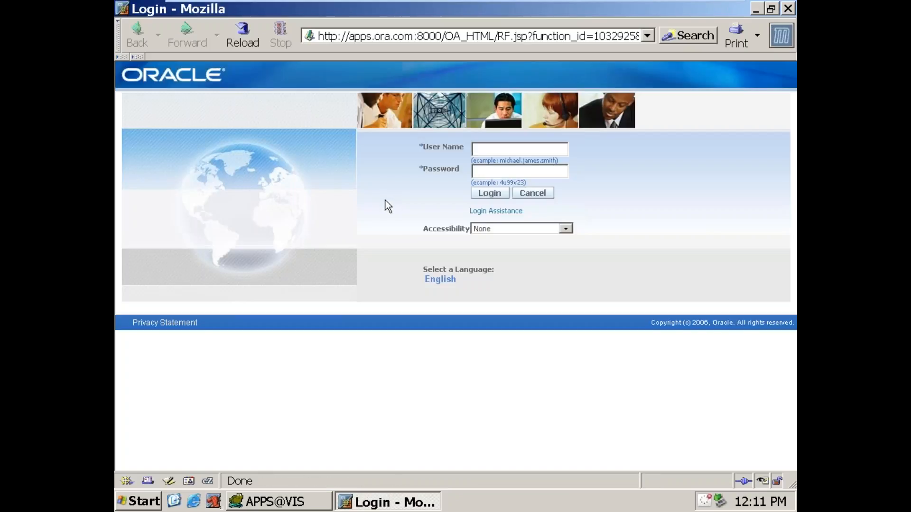
{"action": "type", "text": "sysadmin"}
{"action": "key", "text": "Tab"}
{"action": "type", "text": "sysadmin"}
{"action": "key", "text": "Return"}
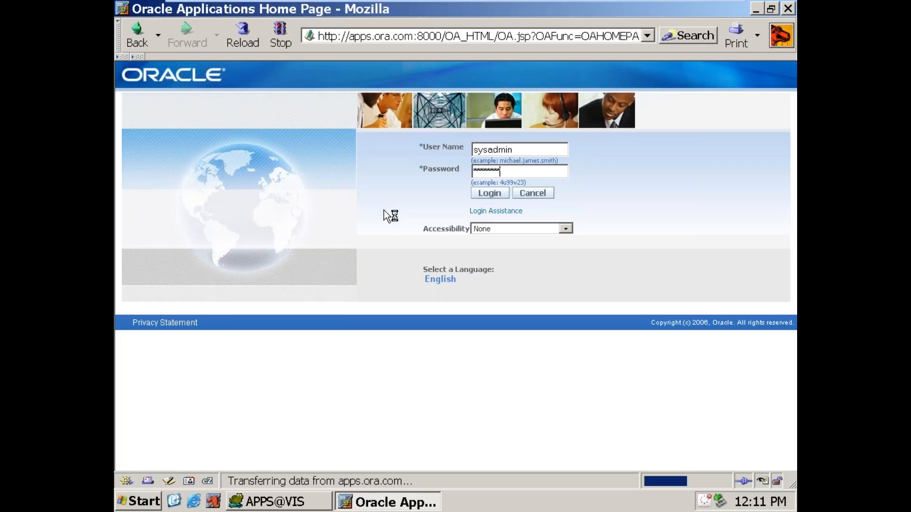
Step: Open Developer Studio under the Workflow Administrator Web Applications responsibility
{"action": "scroll", "coordinate": [373, 263], "scroll_direction": "down", "scroll_amount": 10}
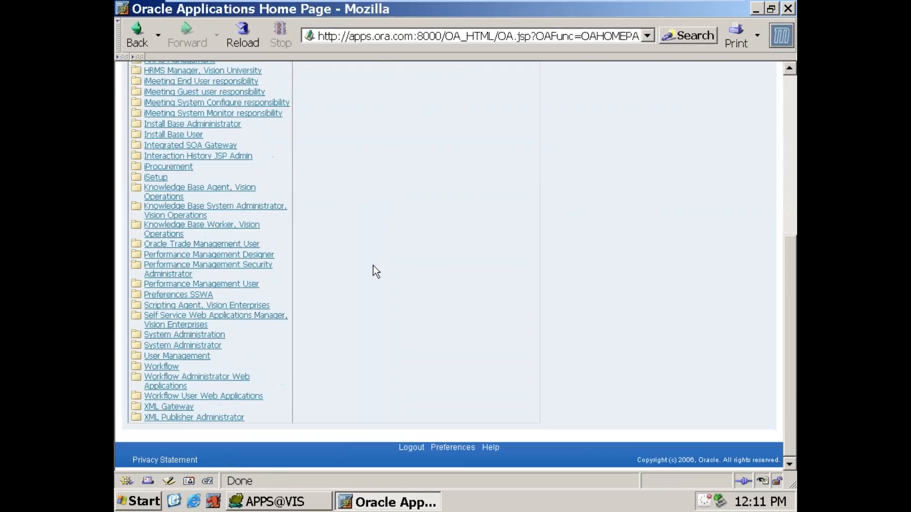
{"action": "left_click", "coordinate": [177, 383]}
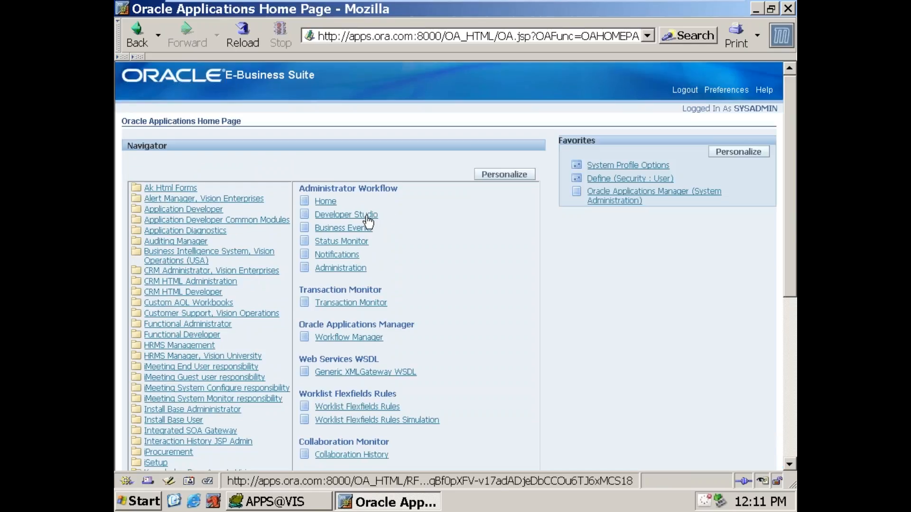
{"action": "left_click", "coordinate": [367, 216]}
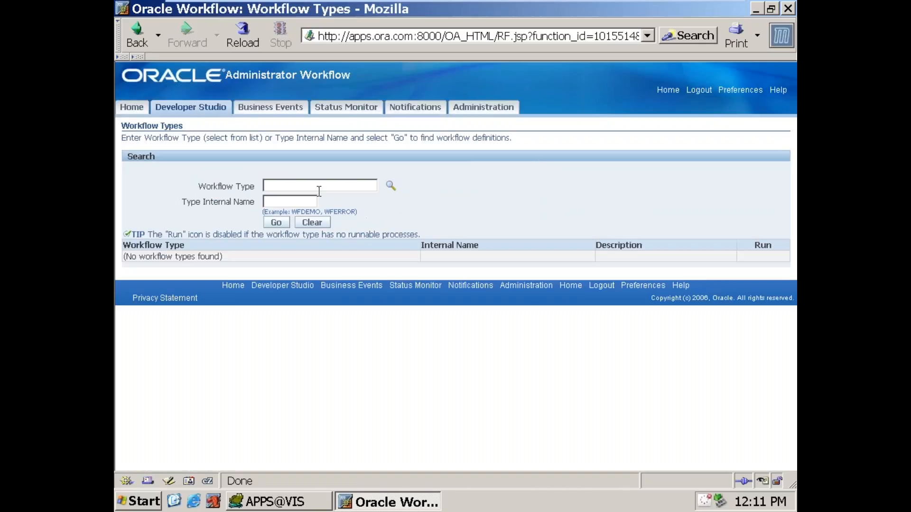
Step: Find the workflow type with the internal name NEW_C2
{"action": "left_click", "coordinate": [296, 205]}
{"action": "type", "text": "NEW-"}
{"action": "type", "text": "C"}
{"action": "type", "text": "2"}
{"action": "left_click", "coordinate": [277, 223]}
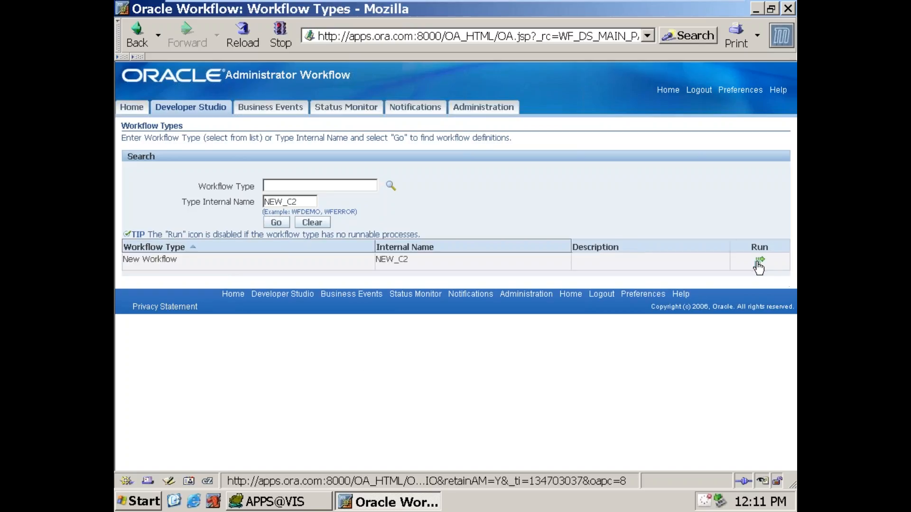
Step: Run the NEW_C2 workflow with item key 1 and user key 1, and submit it for processing
{"action": "left_click", "coordinate": [760, 264]}
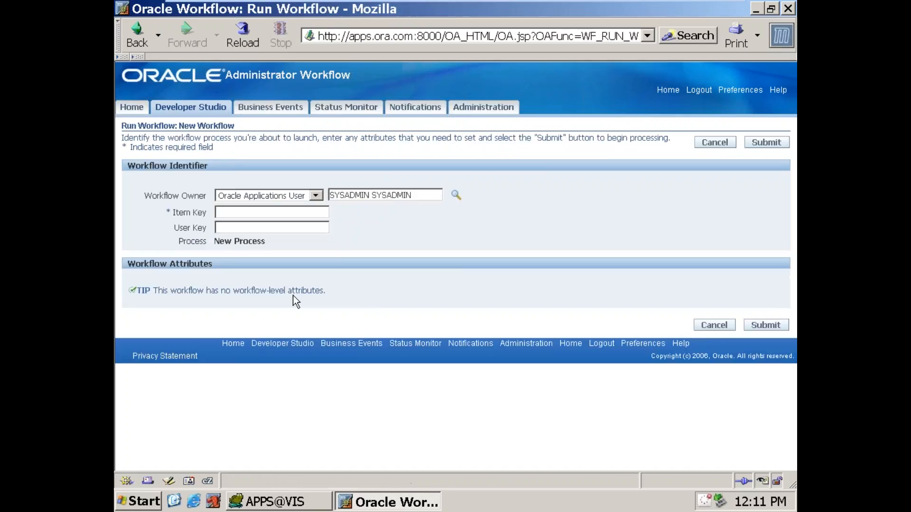
{"action": "left_click", "coordinate": [260, 212]}
{"action": "type", "text": "1"}
{"action": "left_click", "coordinate": [268, 226]}
{"action": "type", "text": "1"}
{"action": "left_click_drag", "start_coordinate": [152, 195], "coordinate": [216, 198]}
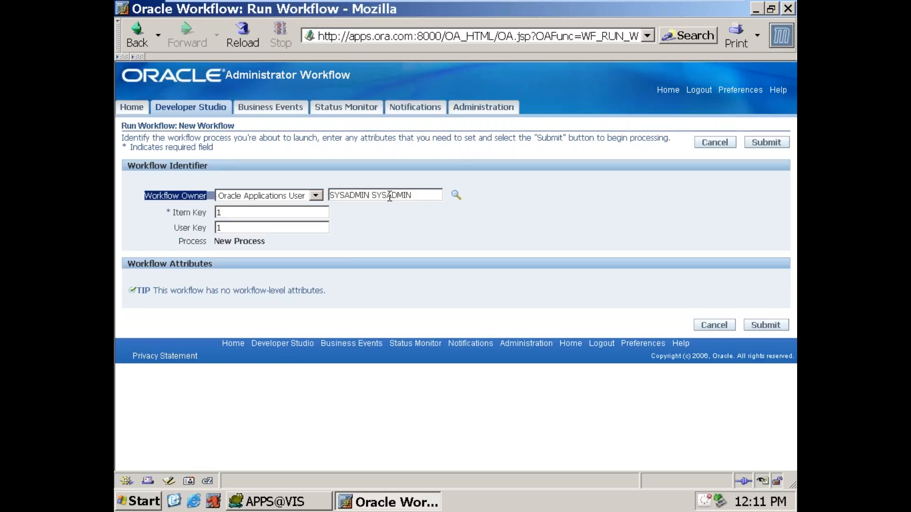
{"action": "left_click_drag", "start_coordinate": [214, 241], "coordinate": [263, 241]}
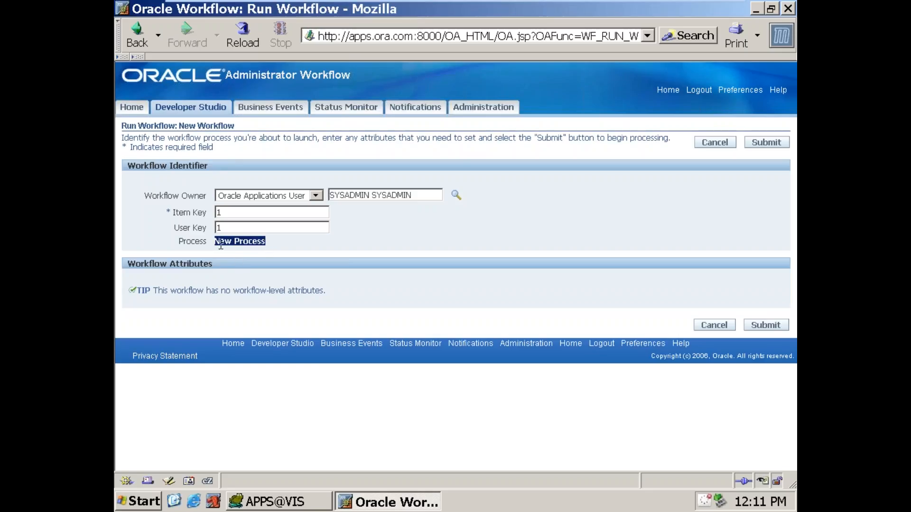
{"action": "left_click", "coordinate": [771, 326]}
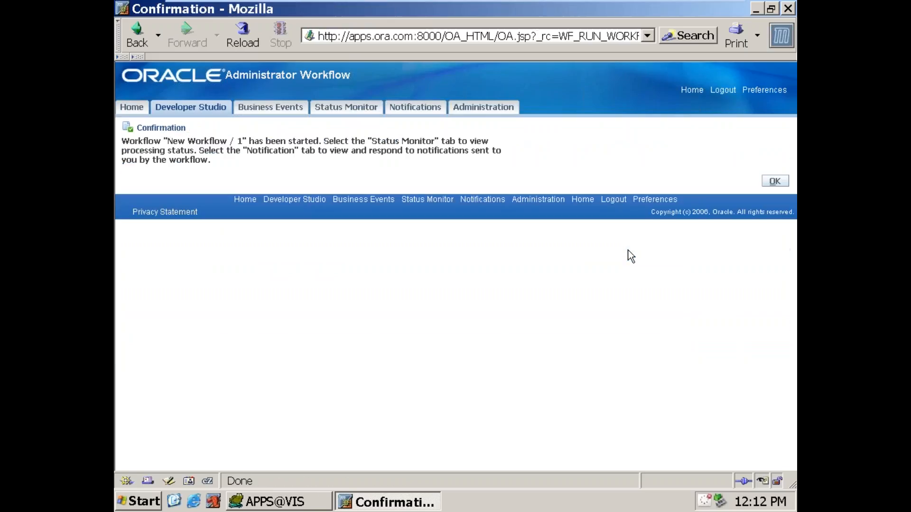
Step: Search the Status Monitor for workflows with the type internal name NEW_C1
{"action": "left_click", "coordinate": [362, 110]}
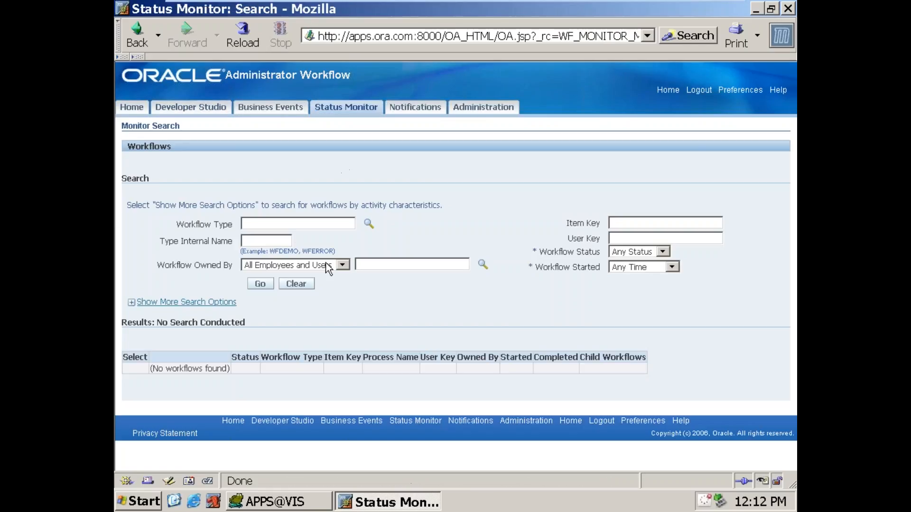
{"action": "type", "text": "NEW-C1"}
{"action": "key", "text": "Left"}
{"action": "key", "text": "Left"}
{"action": "key", "text": "Left"}
{"action": "key", "text": "Delete"}
{"action": "type", "text": "_"}
{"action": "left_click", "coordinate": [260, 284]}
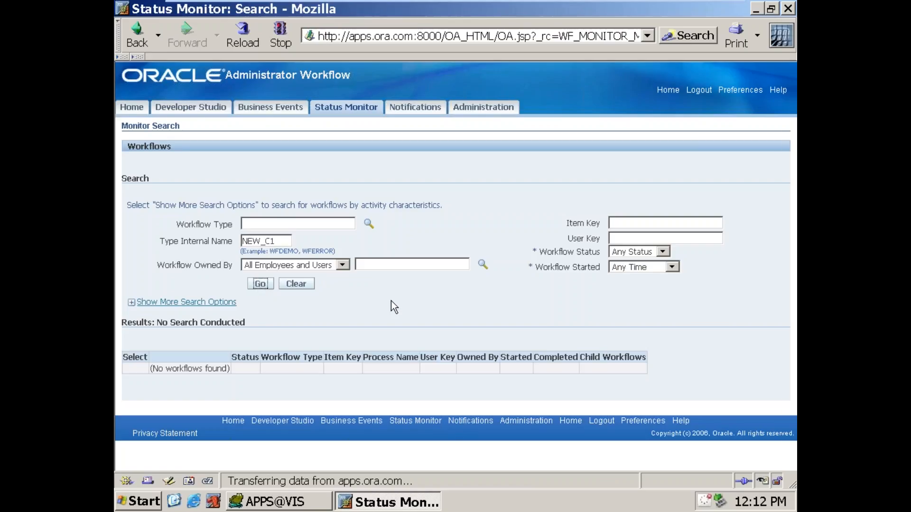
Step: Check the status of the NEW_C1 workflow and view its status diagram
{"action": "scroll", "coordinate": [391, 300], "scroll_direction": "down", "scroll_amount": 2}
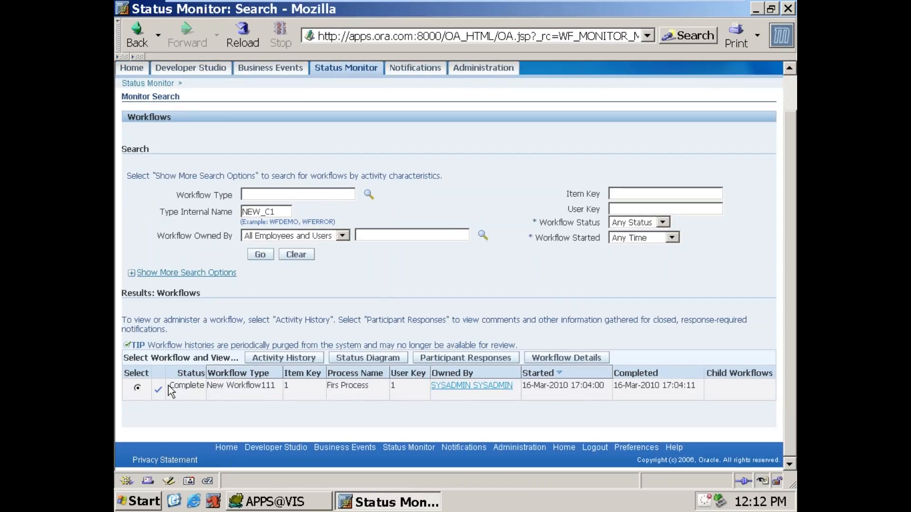
{"action": "left_click_drag", "start_coordinate": [169, 386], "coordinate": [203, 391]}
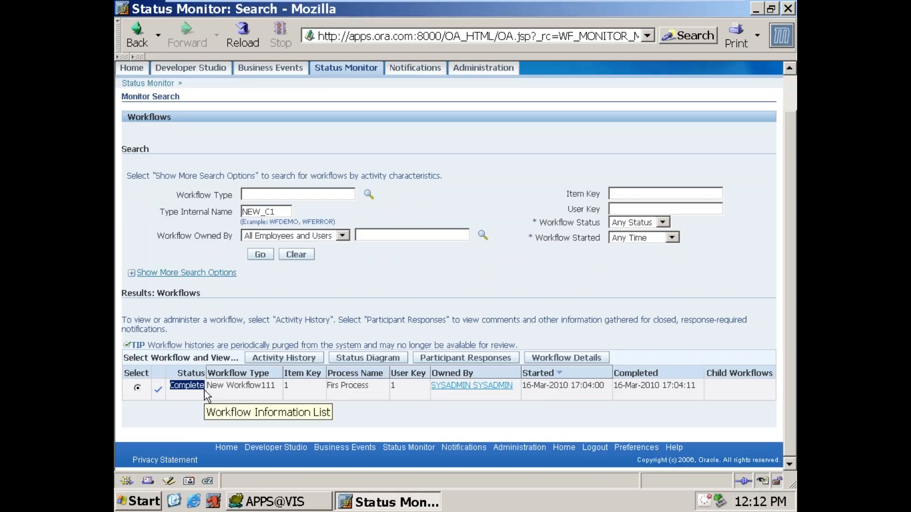
{"action": "left_click", "coordinate": [360, 359]}
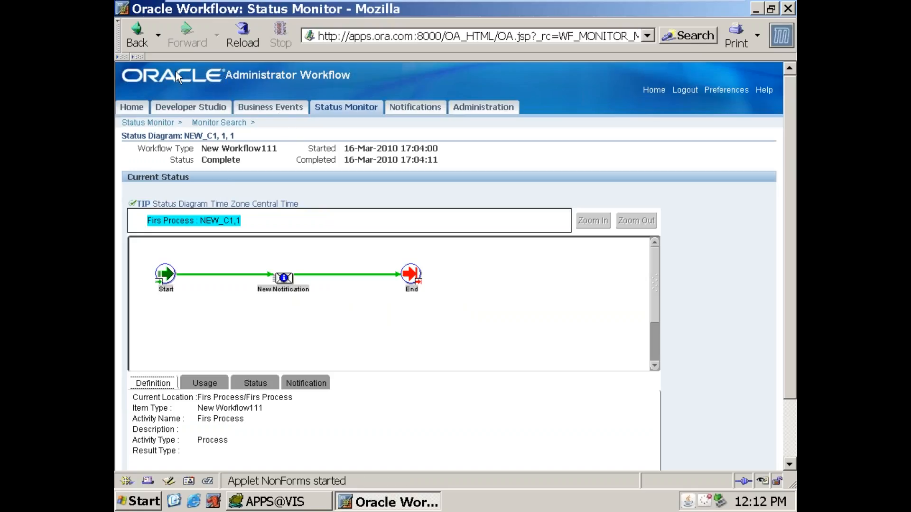
Step: Search the Status Monitor for type internal name NEW_C2 and view that workflow's status diagram
{"action": "left_click", "coordinate": [351, 110]}
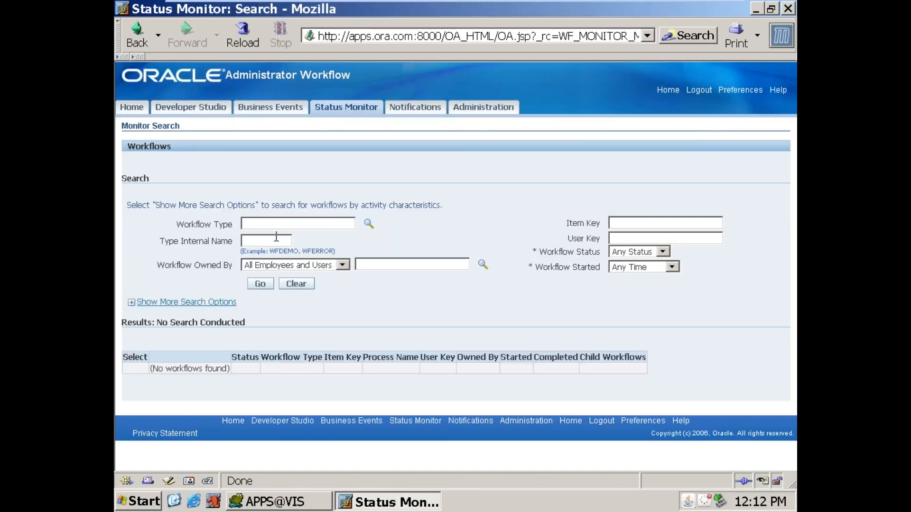
{"action": "left_click", "coordinate": [276, 239]}
{"action": "type", "text": "NEW_C2"}
{"action": "left_click", "coordinate": [270, 287]}
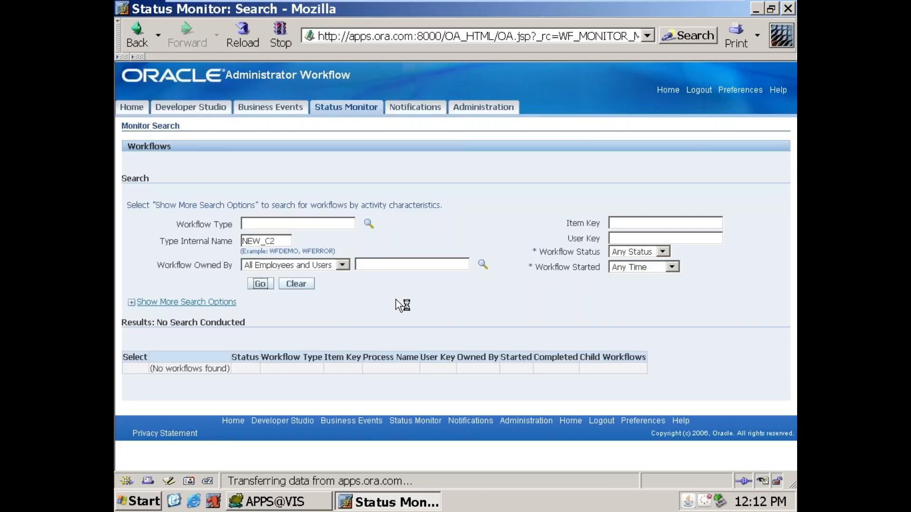
{"action": "scroll", "coordinate": [399, 308], "scroll_direction": "down", "scroll_amount": 2}
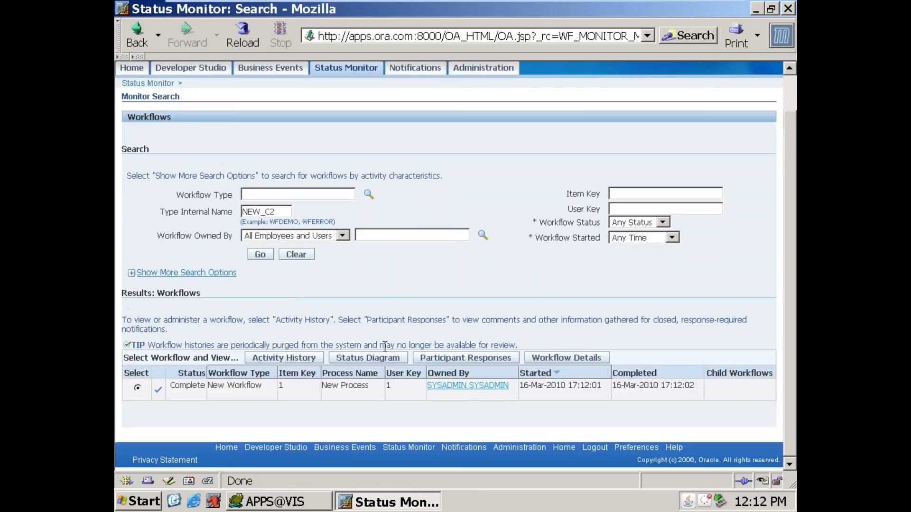
{"action": "left_click", "coordinate": [379, 360]}
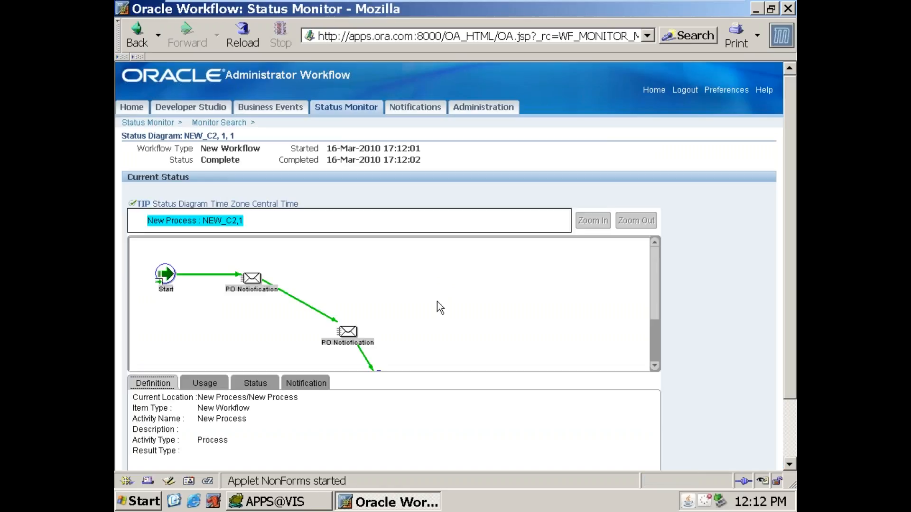
{"action": "mouse_move", "coordinate": [650, 297]}
{"action": "left_mouse_down"}
{"action": "mouse_move", "coordinate": [652, 325]}
{"action": "mouse_move", "coordinate": [657, 284]}
{"action": "left_mouse_up"}
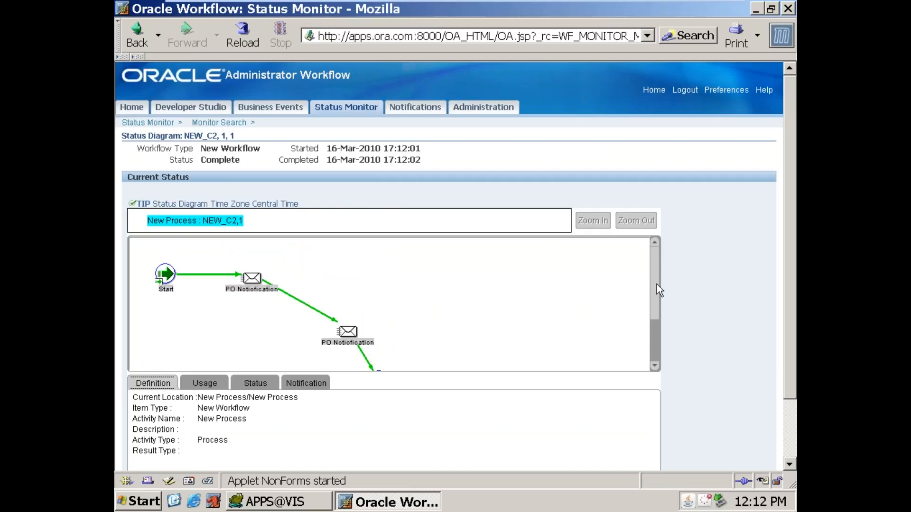
Step: Find the NEW_C2 workflow in the Status Monitor again and review the activities in its activity history
{"action": "left_click", "coordinate": [340, 114]}
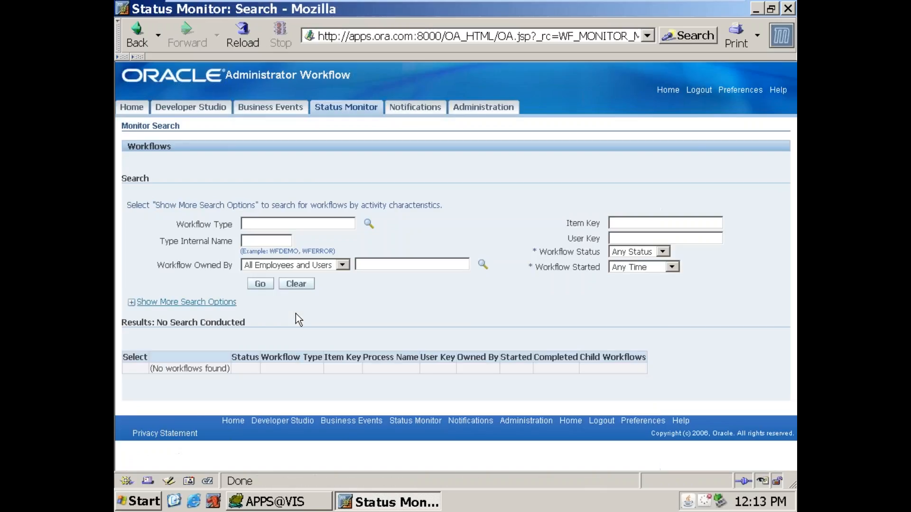
{"action": "left_click", "coordinate": [268, 240]}
{"action": "type", "text": "NEW_C2"}
{"action": "left_click", "coordinate": [260, 284]}
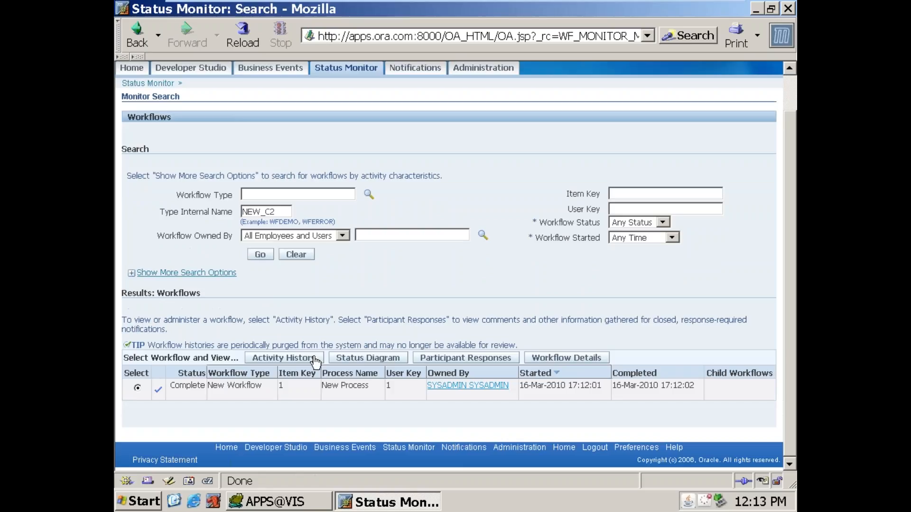
{"action": "left_click", "coordinate": [278, 362]}
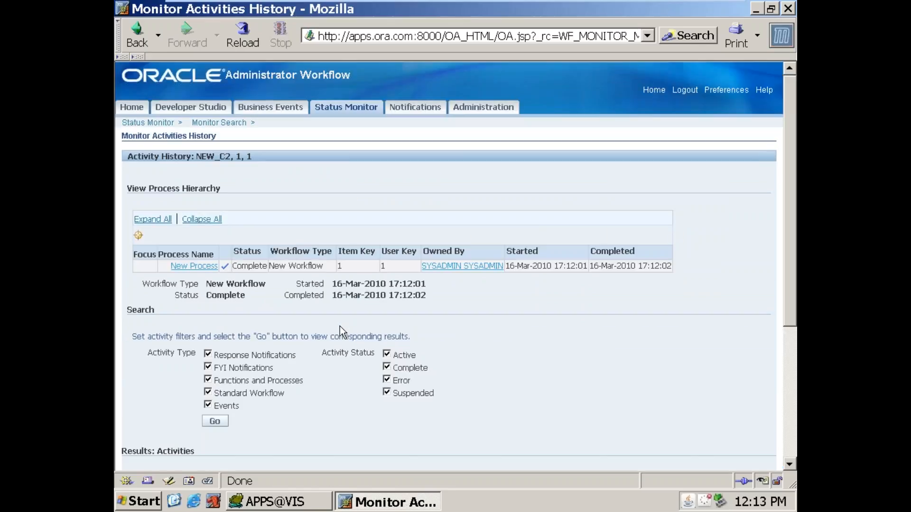
{"action": "scroll", "coordinate": [340, 327], "scroll_direction": "down", "scroll_amount": 8}
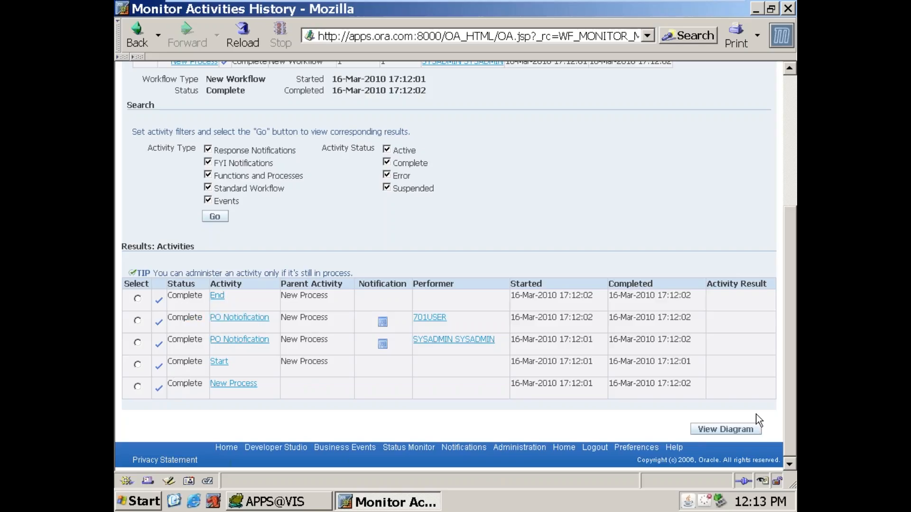
Step: View the diagram from the activity history and check the usage details and performer of both PO Notiofication nodes
{"action": "left_click", "coordinate": [745, 430]}
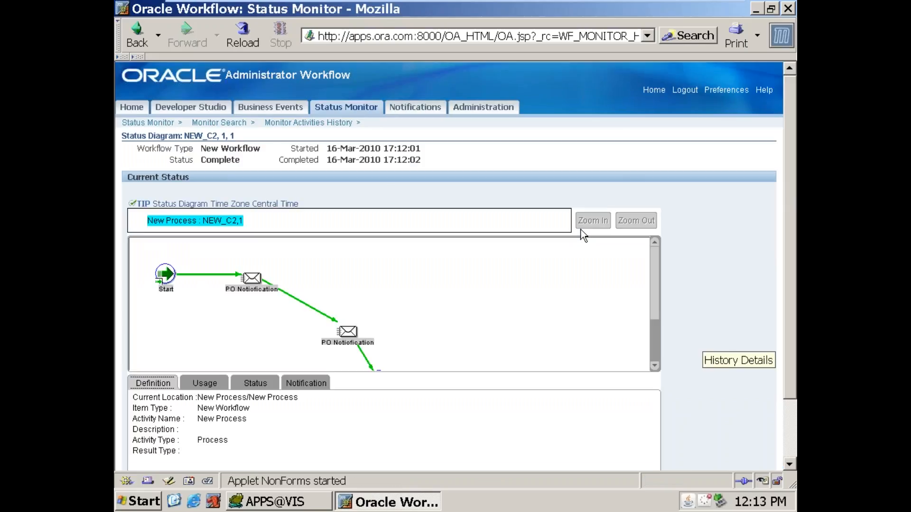
{"action": "left_click_drag", "start_coordinate": [787, 286], "coordinate": [792, 358]}
{"action": "left_click", "coordinate": [257, 212]}
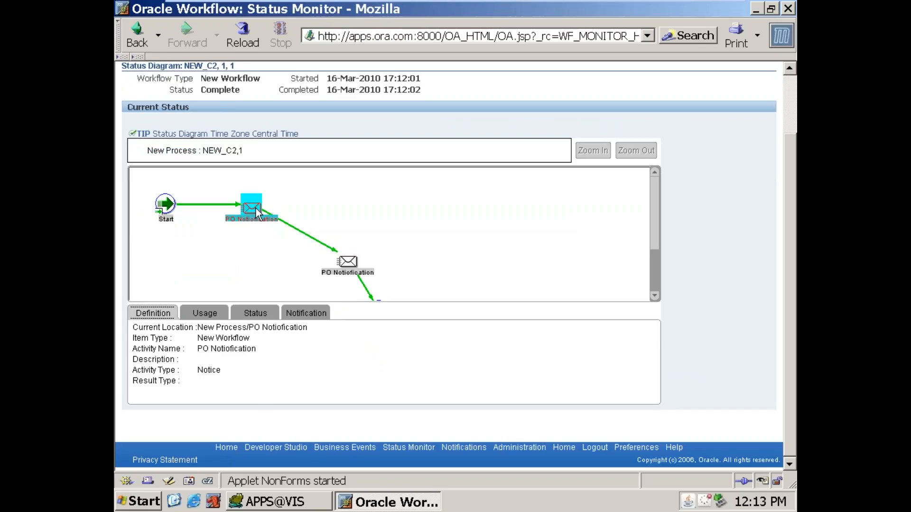
{"action": "left_click", "coordinate": [209, 315]}
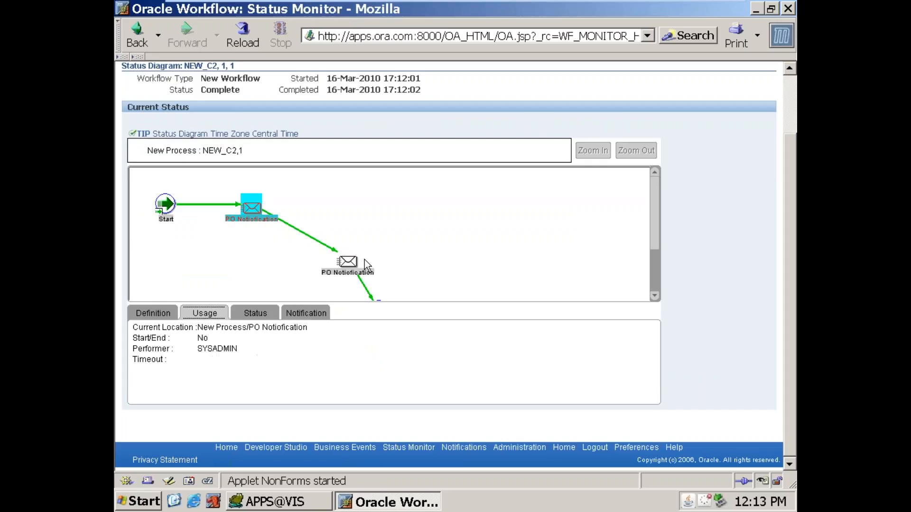
{"action": "left_click", "coordinate": [345, 271]}
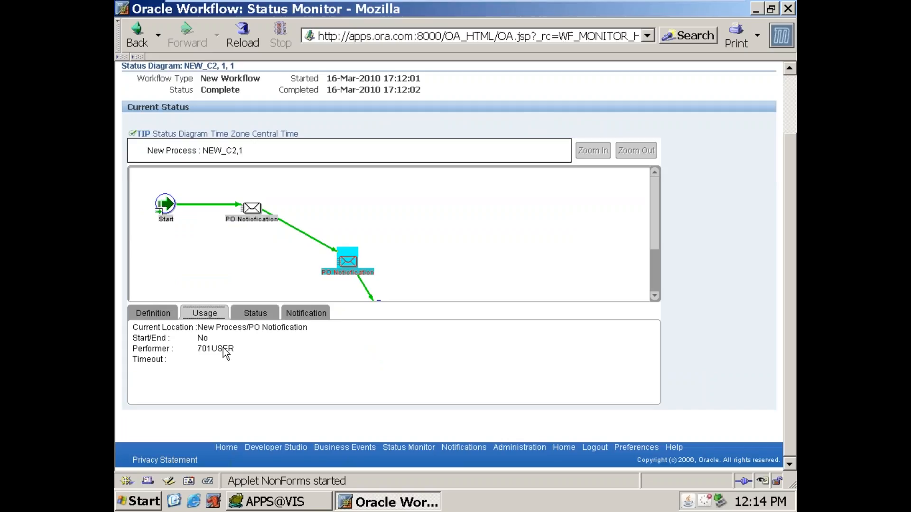
{"action": "left_click_drag", "start_coordinate": [796, 322], "coordinate": [794, 257]}
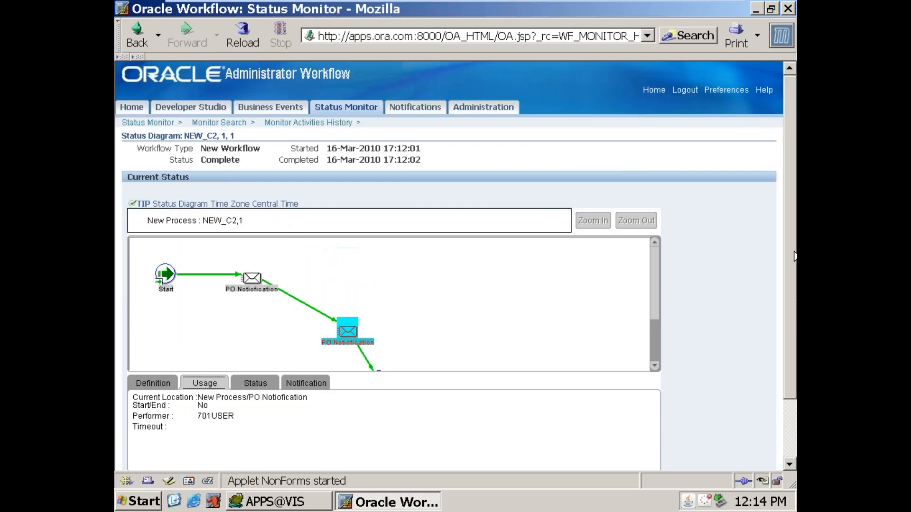
Step: Show All Notifications in the notifications worklist and sort the list by sent date
{"action": "left_click", "coordinate": [423, 112]}
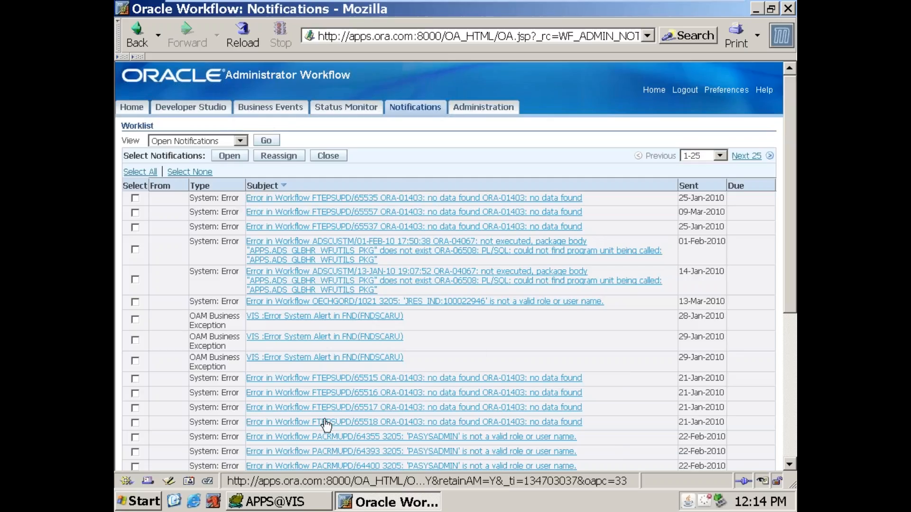
{"action": "left_click", "coordinate": [241, 141]}
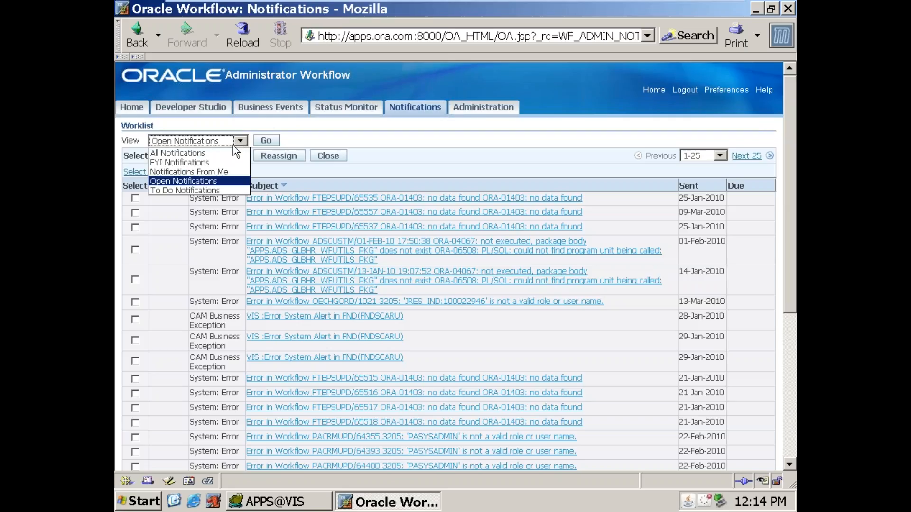
{"action": "left_click", "coordinate": [194, 153]}
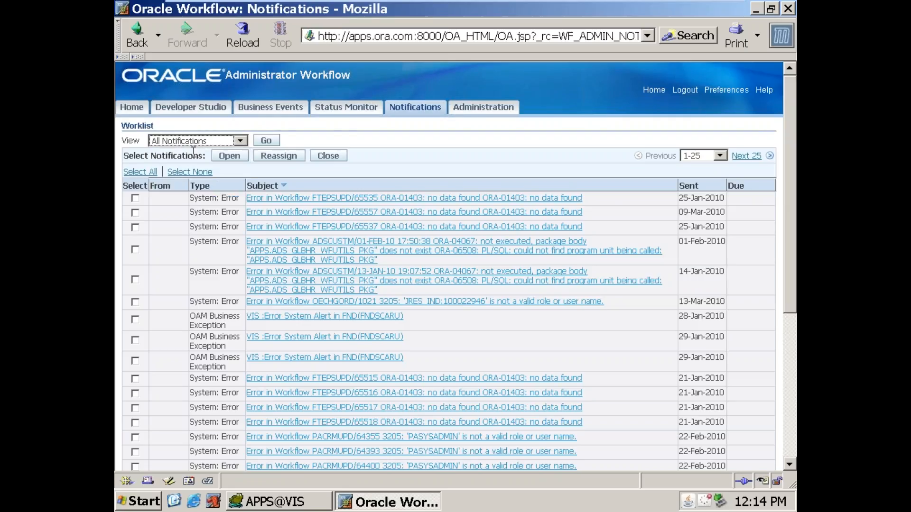
{"action": "left_click", "coordinate": [264, 141]}
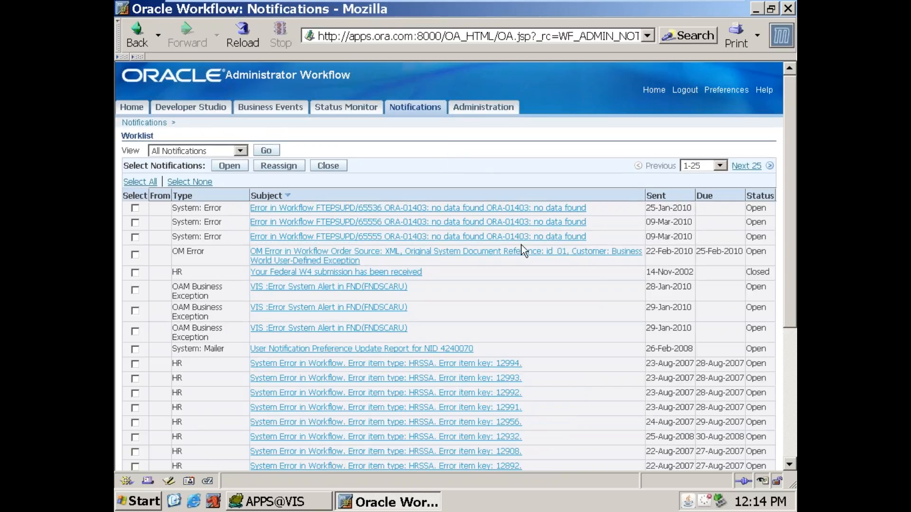
{"action": "scroll", "coordinate": [441, 258], "scroll_direction": "down", "scroll_amount": 7}
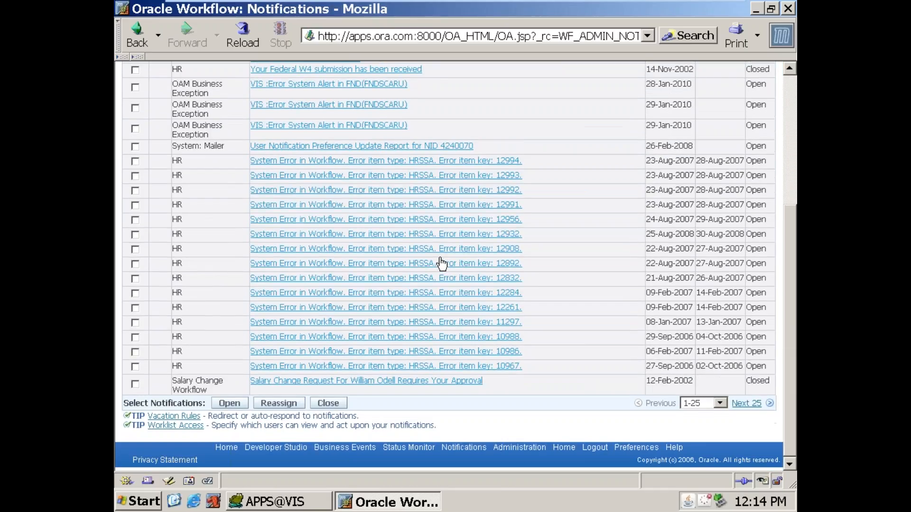
{"action": "scroll", "coordinate": [432, 284], "scroll_direction": "up", "scroll_amount": 7}
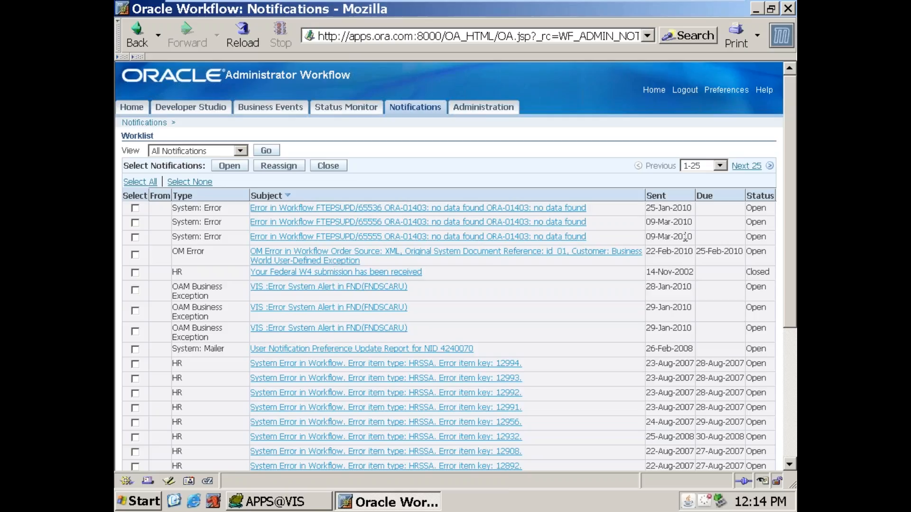
{"action": "left_click", "coordinate": [659, 198]}
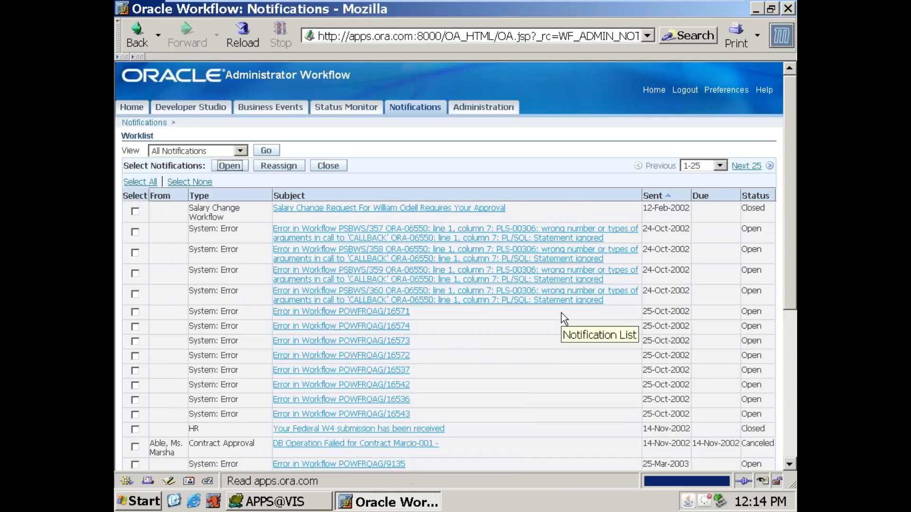
Step: Sort the worklist by sent date with the newest first and look through notifications 1-50 for the M1 message
{"action": "scroll", "coordinate": [561, 314], "scroll_direction": "down", "scroll_amount": 4}
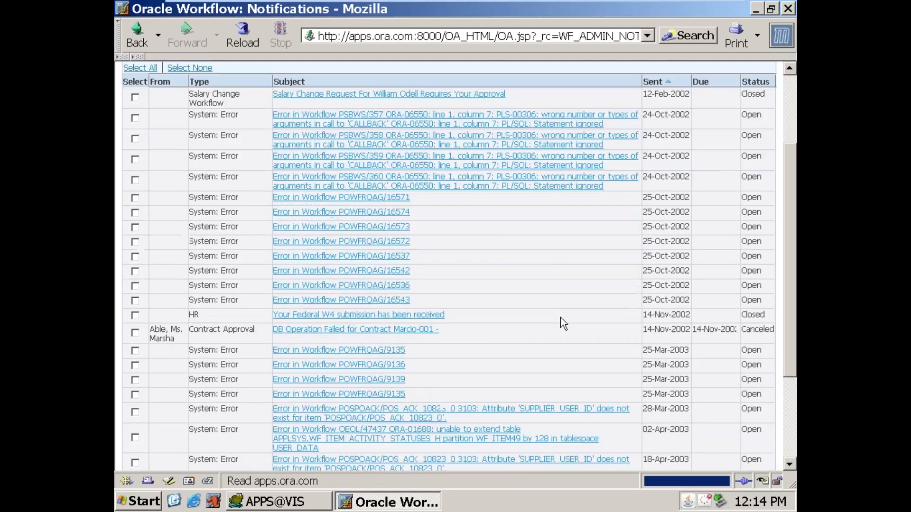
{"action": "scroll", "coordinate": [561, 318], "scroll_direction": "down", "scroll_amount": 5}
{"action": "scroll", "coordinate": [562, 316], "scroll_direction": "up", "scroll_amount": 10}
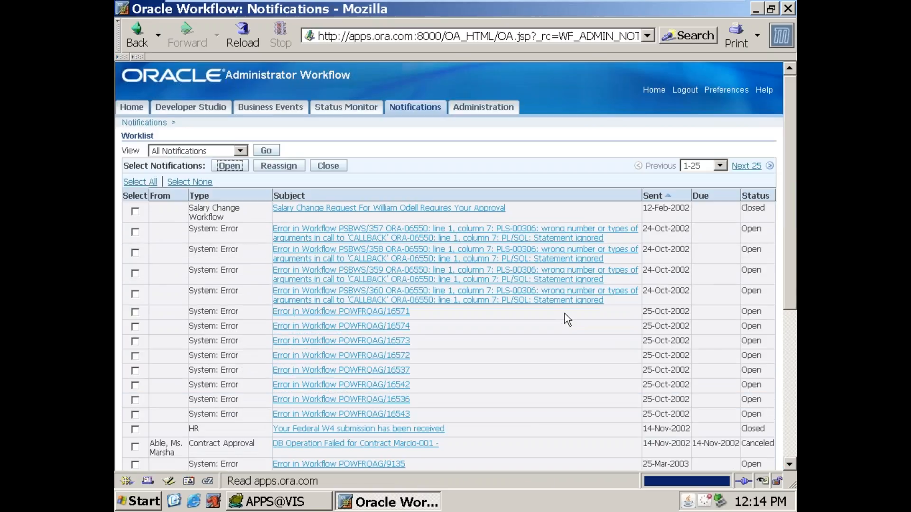
{"action": "left_click", "coordinate": [666, 196]}
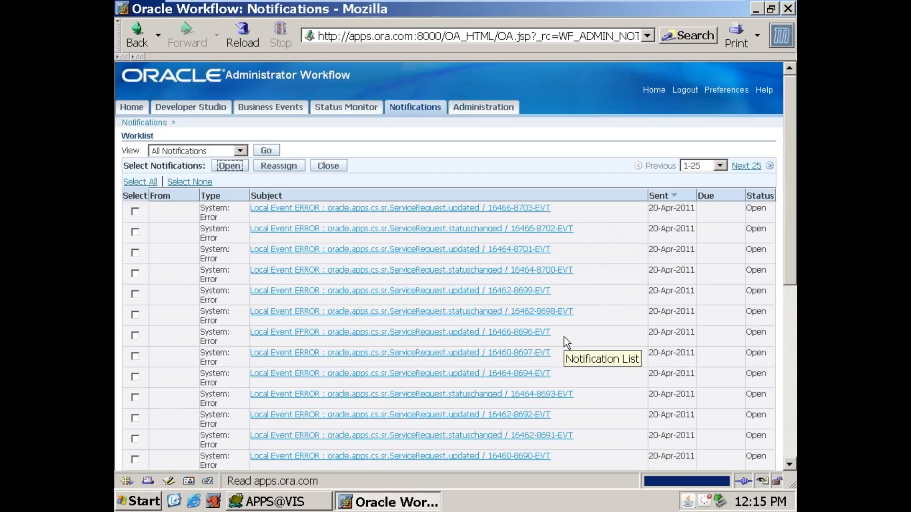
{"action": "scroll", "coordinate": [565, 339], "scroll_direction": "down", "scroll_amount": 5}
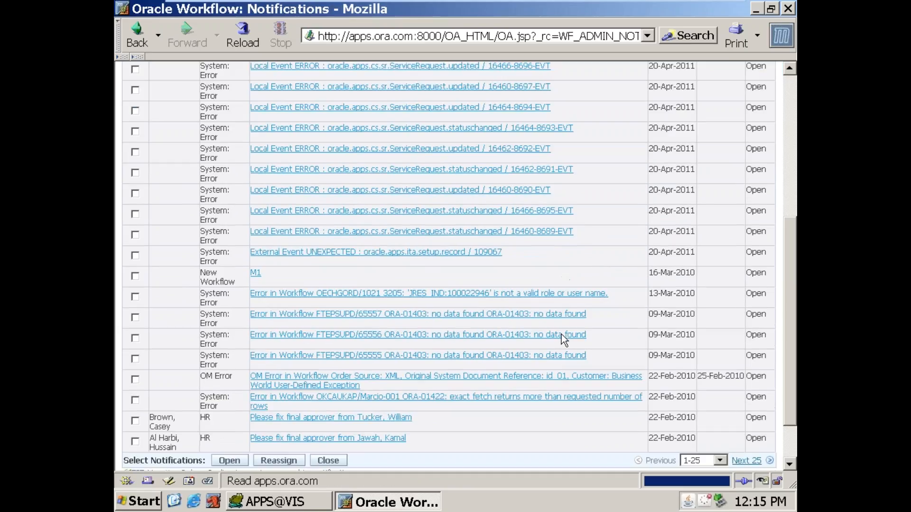
{"action": "scroll", "coordinate": [562, 334], "scroll_direction": "up", "scroll_amount": 5}
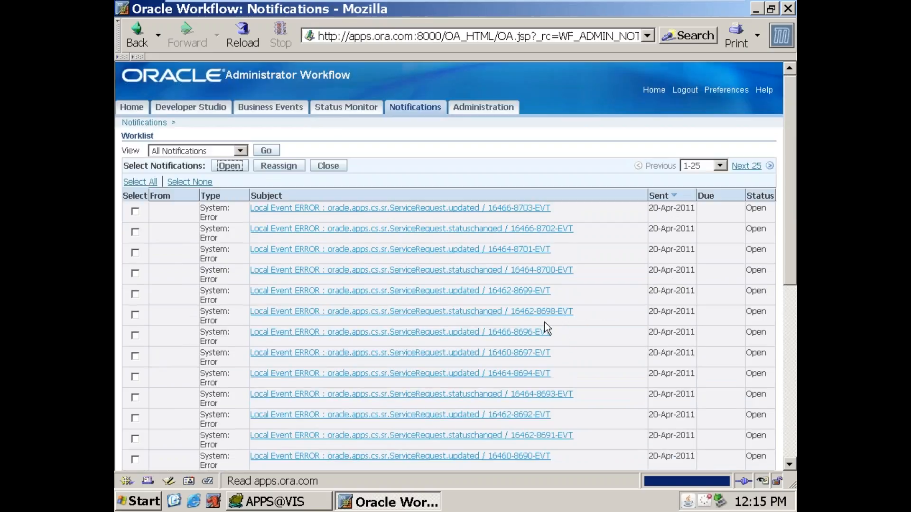
{"action": "left_click", "coordinate": [736, 170]}
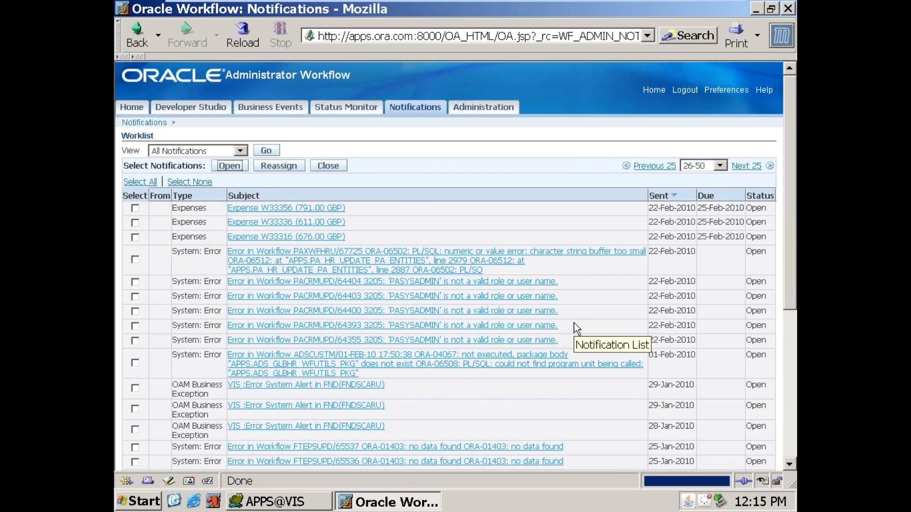
{"action": "scroll", "coordinate": [576, 328], "scroll_direction": "down", "scroll_amount": 8}
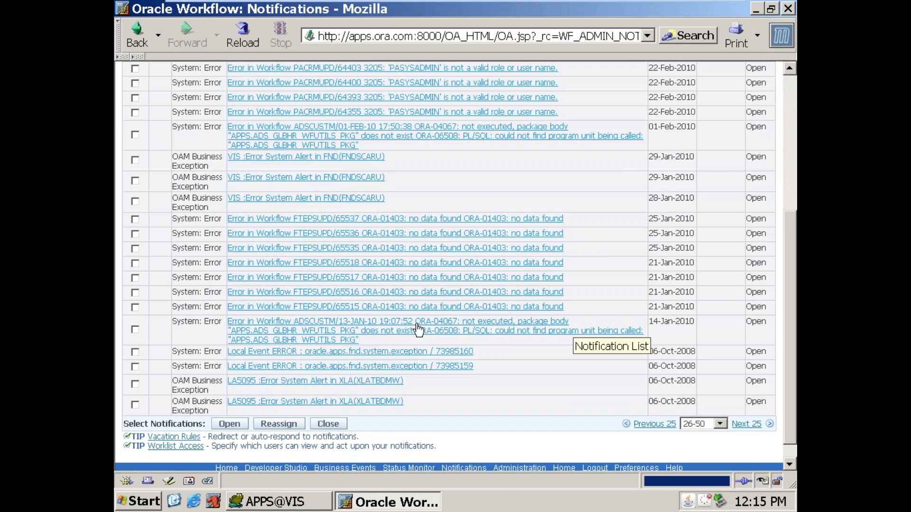
{"action": "scroll", "coordinate": [419, 329], "scroll_direction": "up", "scroll_amount": 8}
Step: Sort the worklist by notification type in ascending order and look through the first 25 entries
{"action": "left_click", "coordinate": [190, 196]}
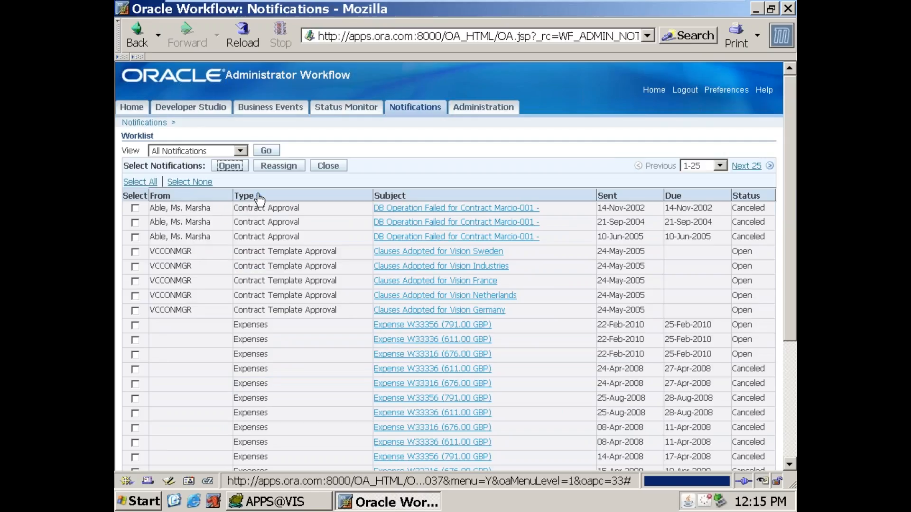
{"action": "scroll", "coordinate": [264, 295], "scroll_direction": "down", "scroll_amount": 6}
{"action": "scroll", "coordinate": [268, 323], "scroll_direction": "up", "scroll_amount": 6}
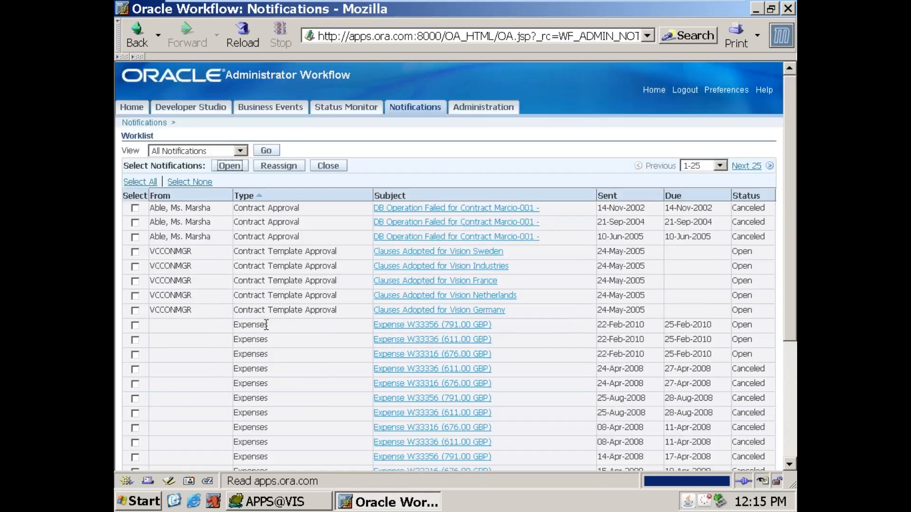
Step: Reverse the type sort to descending order and page through the worklist as far as notifications 76-100
{"action": "left_click", "coordinate": [254, 194]}
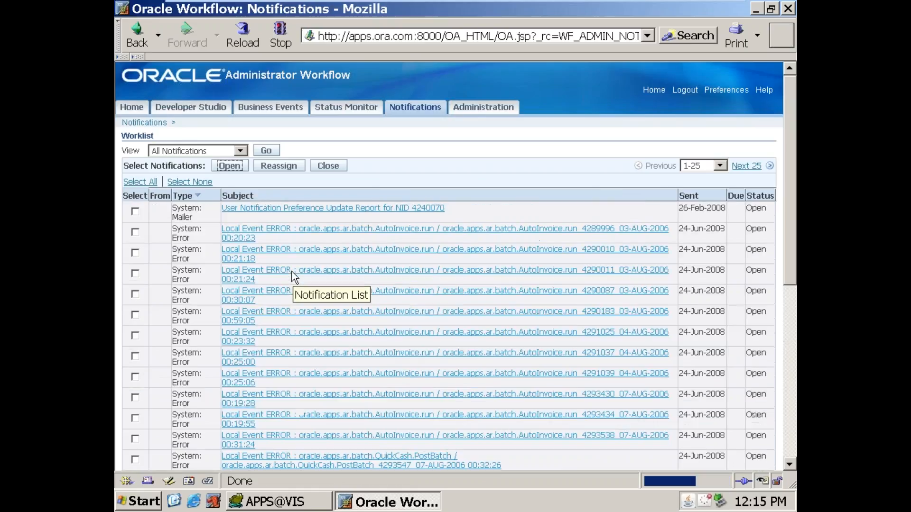
{"action": "scroll", "coordinate": [225, 328], "scroll_direction": "down", "scroll_amount": 10}
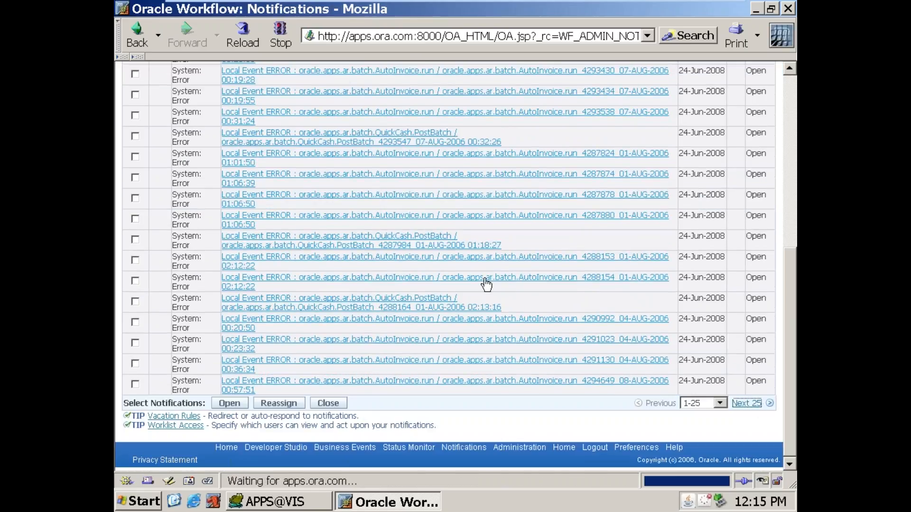
{"action": "scroll", "coordinate": [463, 289], "scroll_direction": "down", "scroll_amount": 10}
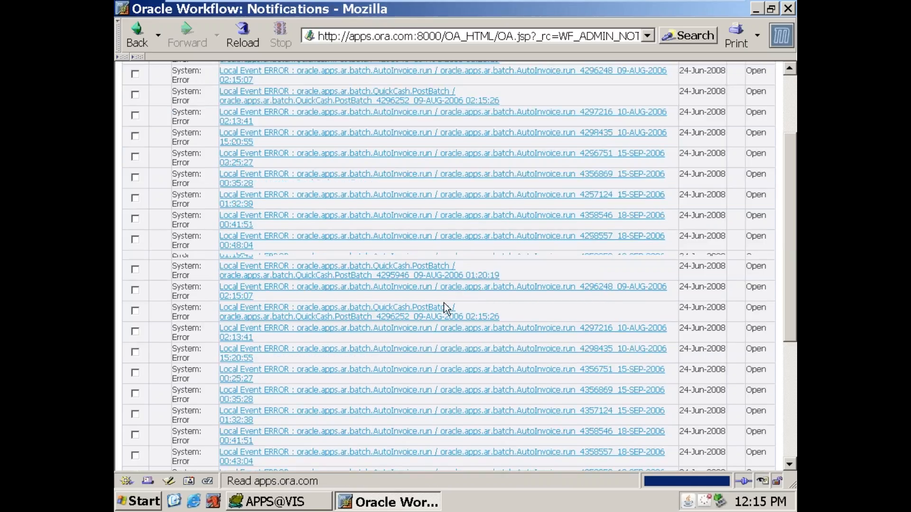
{"action": "left_click", "coordinate": [755, 404]}
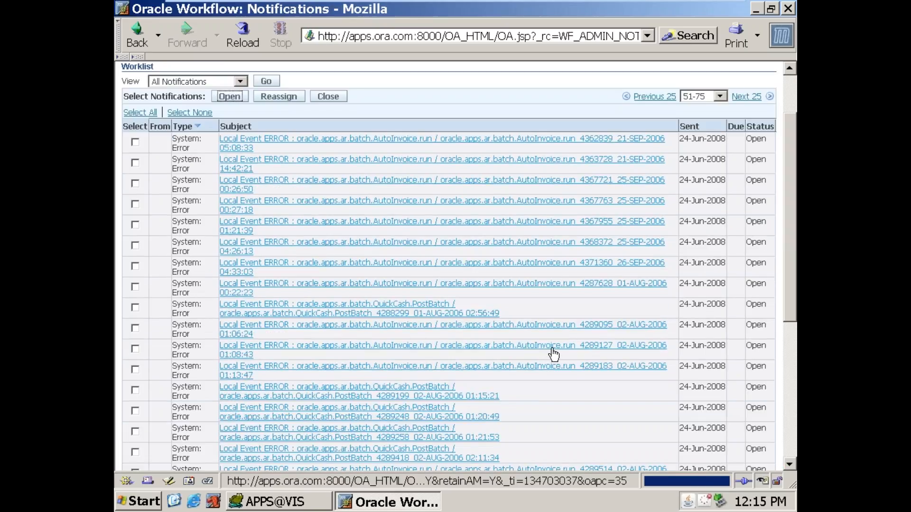
{"action": "scroll", "coordinate": [625, 332], "scroll_direction": "down", "scroll_amount": 2}
{"action": "scroll", "coordinate": [625, 332], "scroll_direction": "down", "scroll_amount": 5}
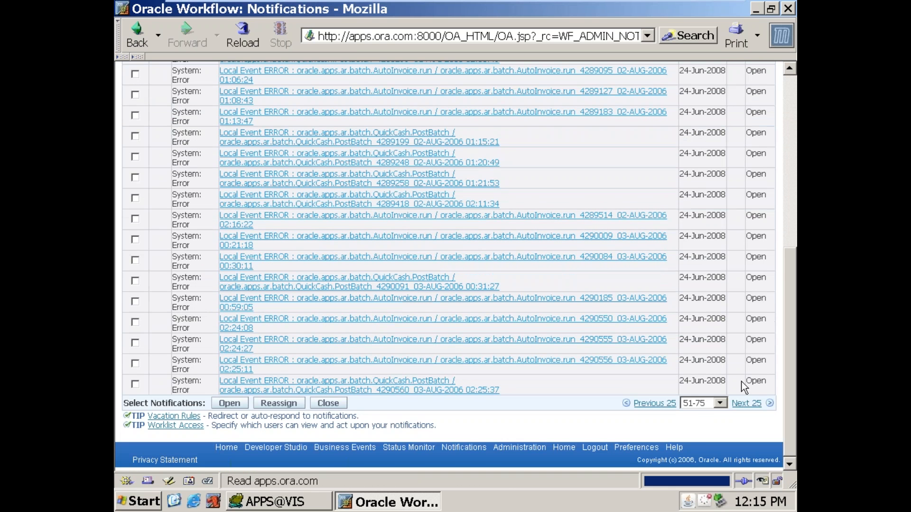
{"action": "left_click", "coordinate": [750, 403]}
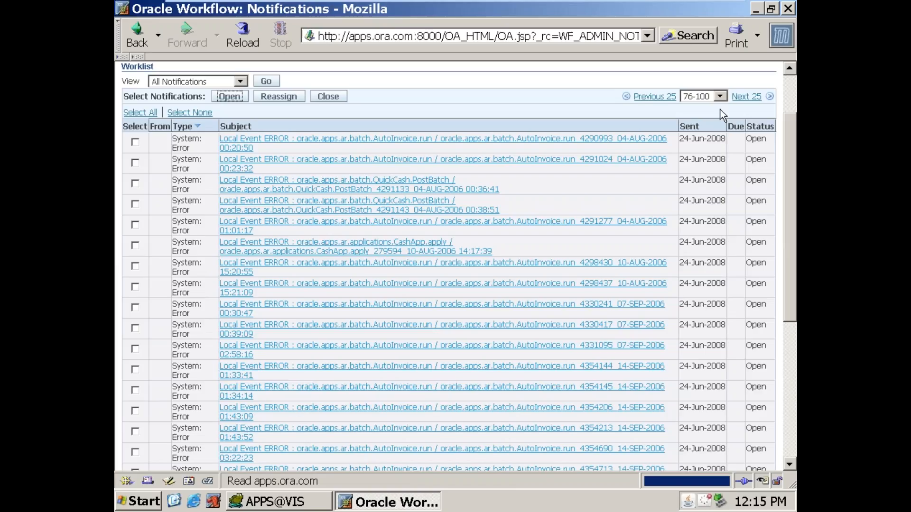
Step: Continue through the descending type list from notifications 101-125 to 226-250, checking the types shown
{"action": "left_click", "coordinate": [721, 96]}
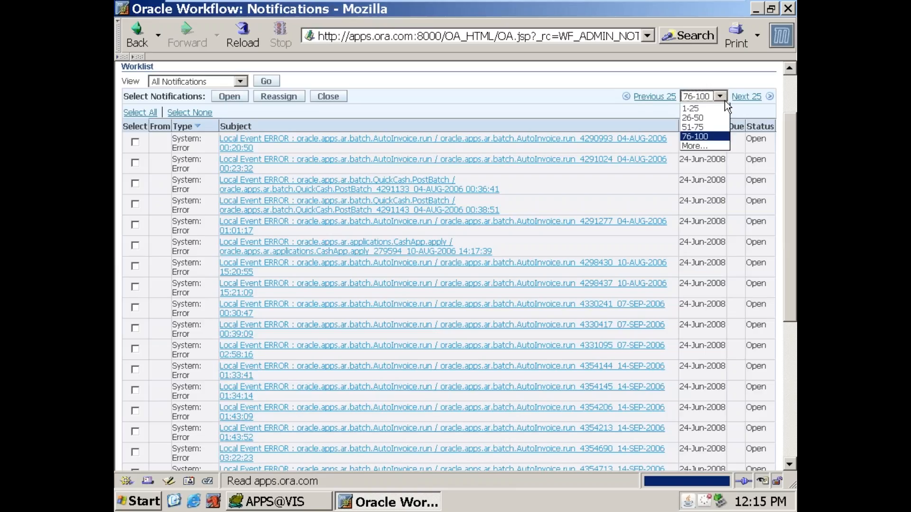
{"action": "left_click", "coordinate": [701, 147]}
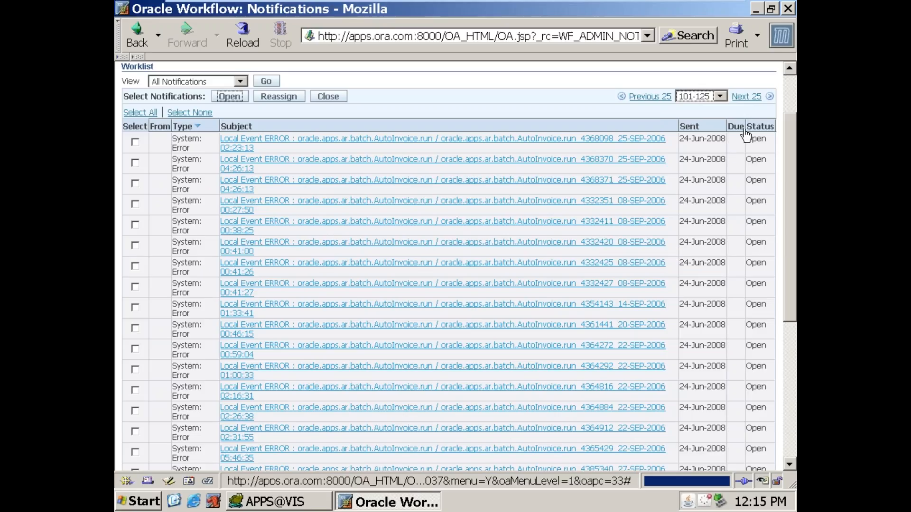
{"action": "left_click", "coordinate": [746, 96]}
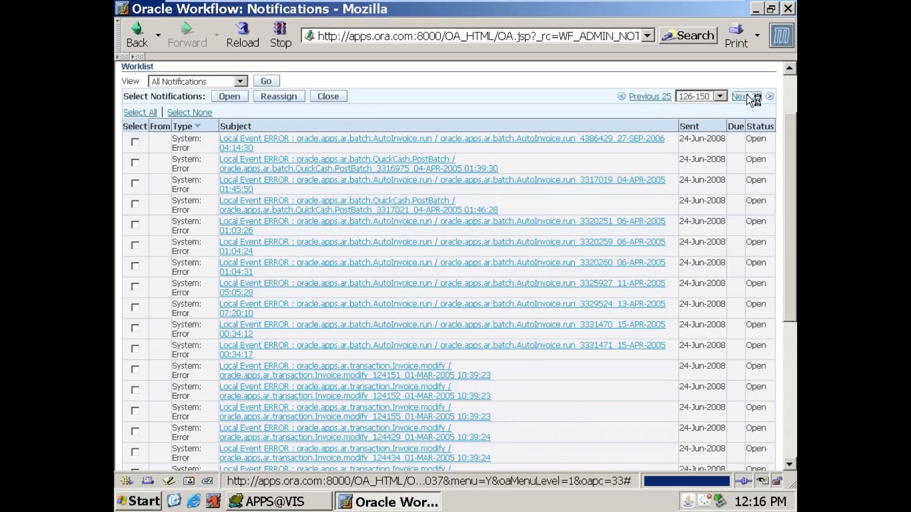
{"action": "left_click", "coordinate": [747, 97]}
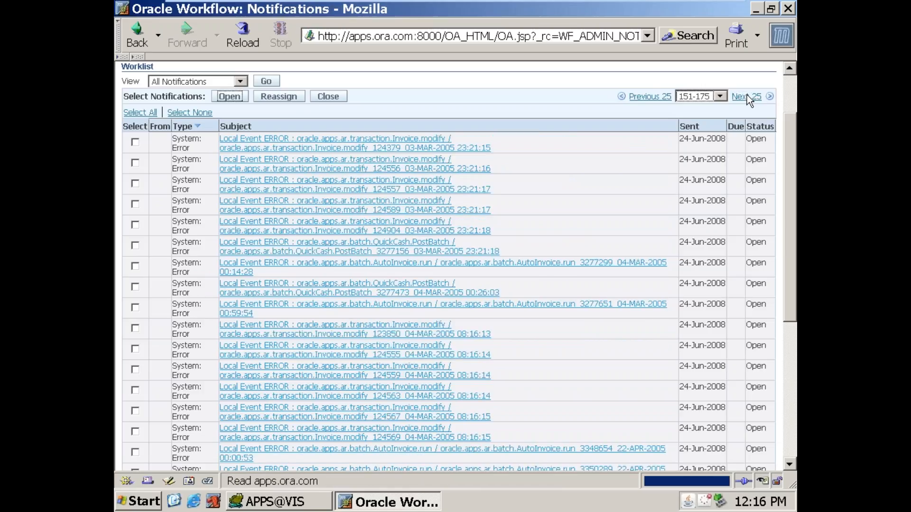
{"action": "left_click", "coordinate": [747, 95]}
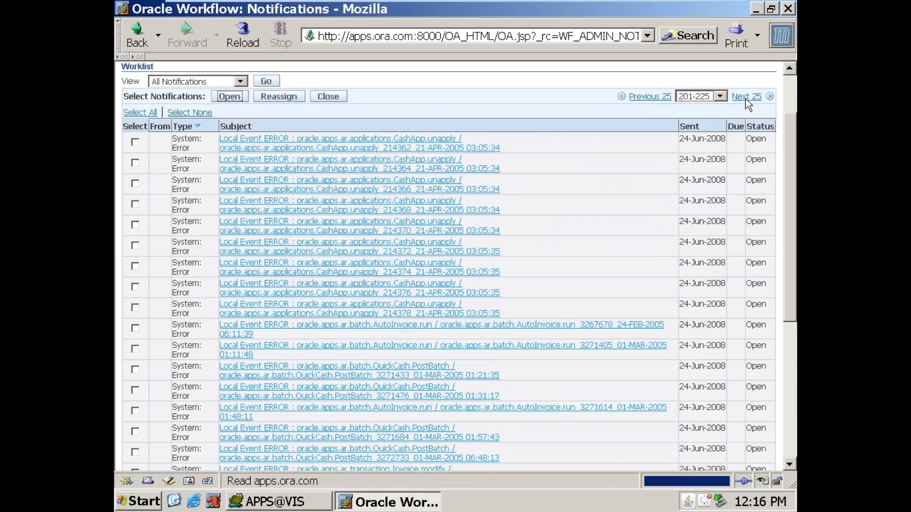
{"action": "left_click", "coordinate": [745, 97]}
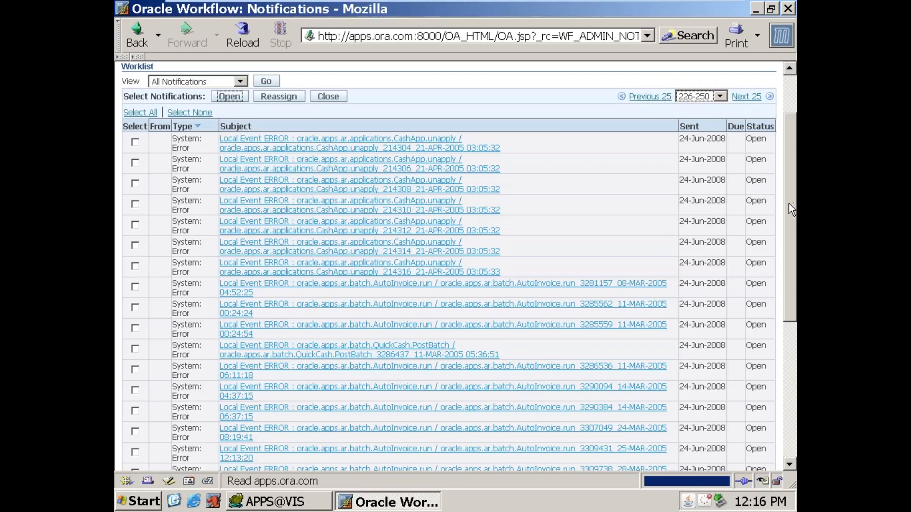
{"action": "left_click_drag", "start_coordinate": [789, 204], "coordinate": [788, 155]}
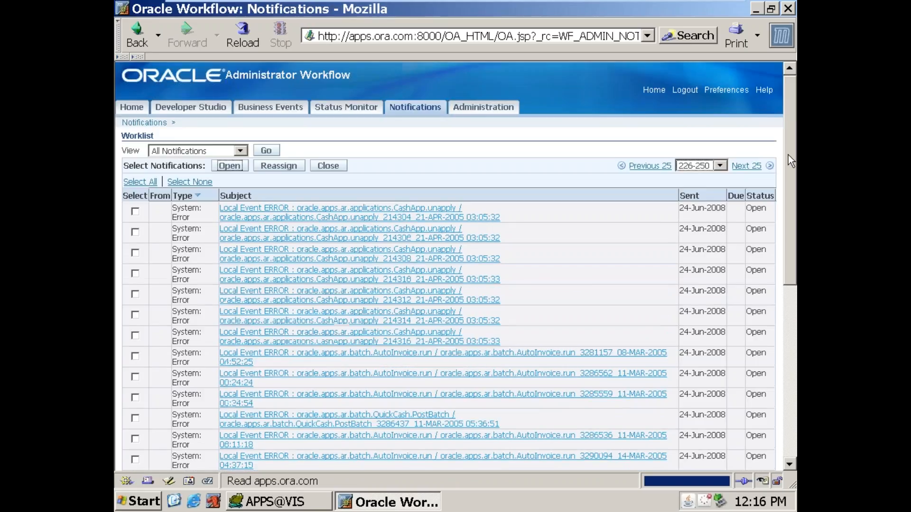
Step: Return the worklist to ascending type order and look through notifications 1-75 for the New Workflow type
{"action": "left_click", "coordinate": [697, 165]}
{"action": "left_click", "coordinate": [251, 176]}
{"action": "left_click", "coordinate": [191, 195]}
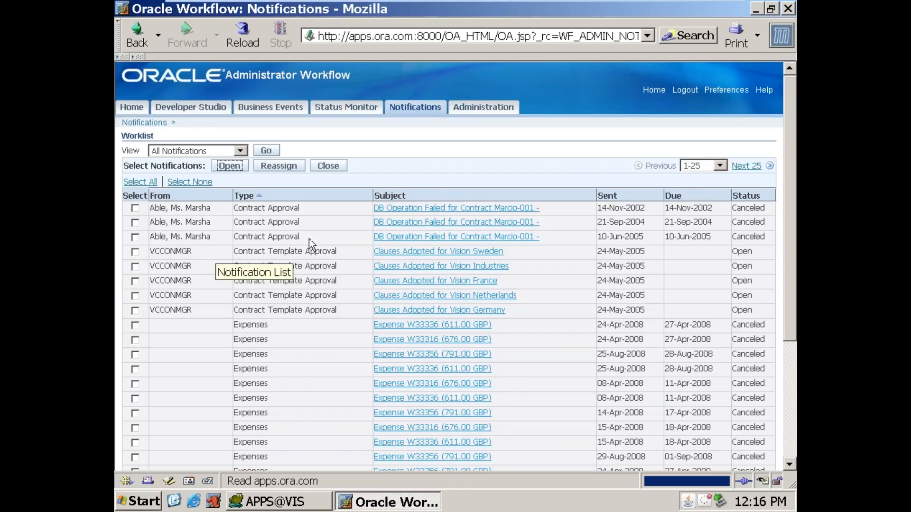
{"action": "left_click", "coordinate": [752, 166]}
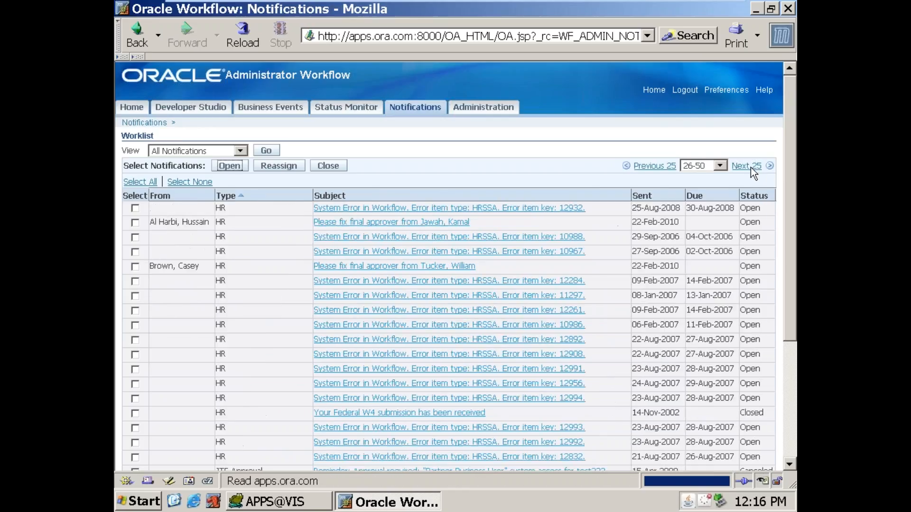
{"action": "left_click", "coordinate": [751, 167]}
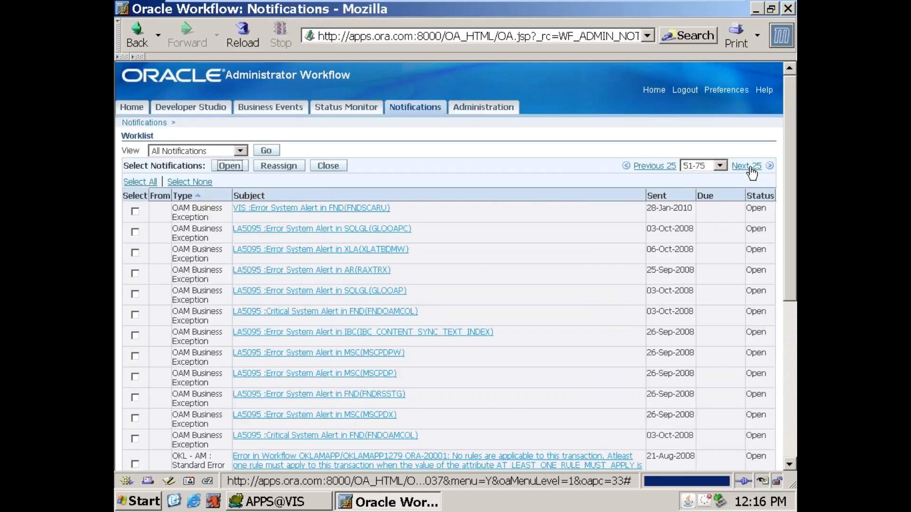
{"action": "scroll", "coordinate": [749, 168], "scroll_direction": "down", "scroll_amount": 5}
{"action": "scroll", "coordinate": [745, 171], "scroll_direction": "down", "scroll_amount": 6}
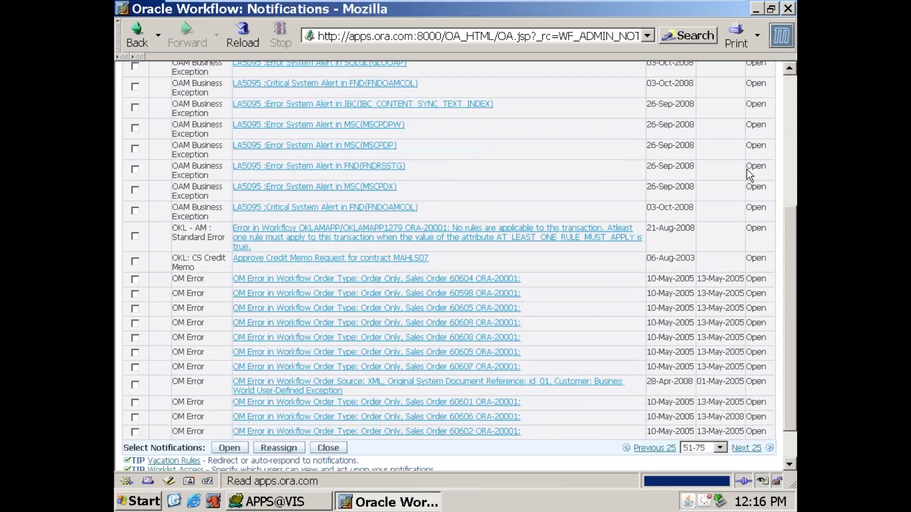
{"action": "scroll", "coordinate": [744, 177], "scroll_direction": "up", "scroll_amount": 3}
{"action": "scroll", "coordinate": [745, 178], "scroll_direction": "up", "scroll_amount": 4}
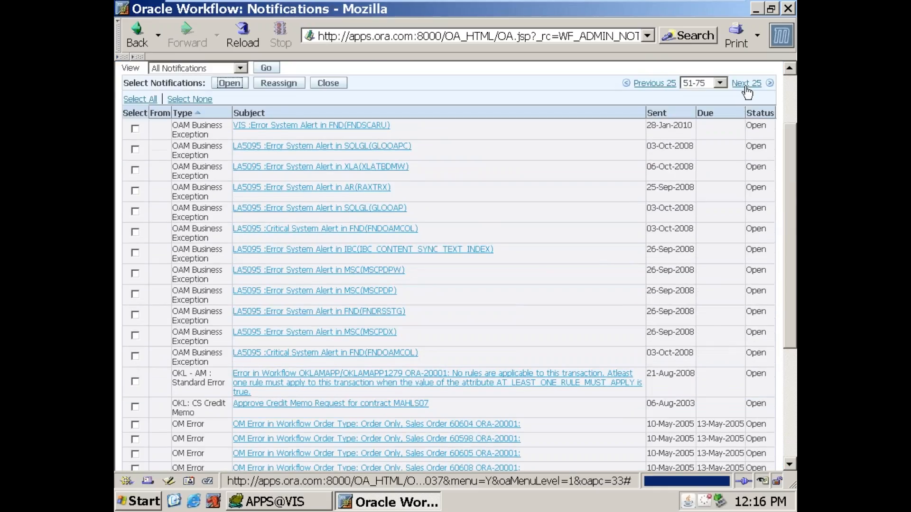
Step: Go back to notifications 26-50 and open the M1 notification of type New Workflow
{"action": "left_click", "coordinate": [655, 84]}
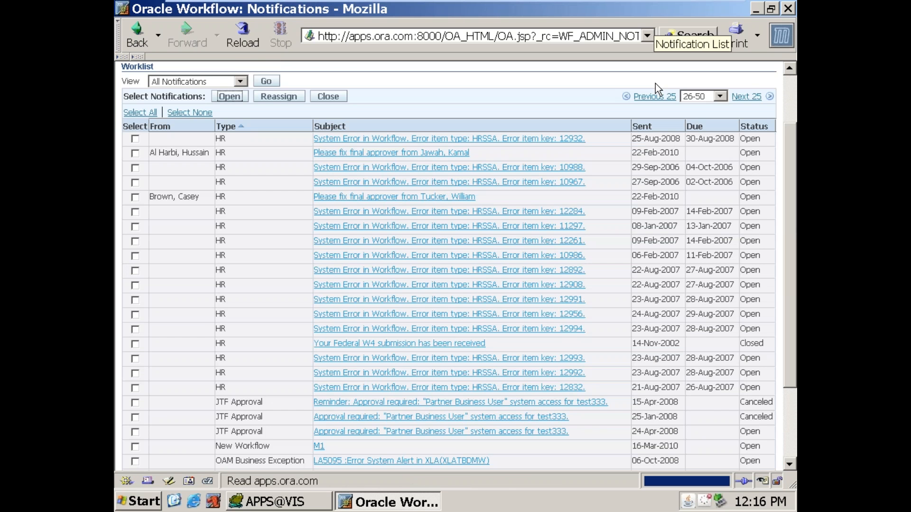
{"action": "scroll", "coordinate": [292, 269], "scroll_direction": "down", "scroll_amount": 3}
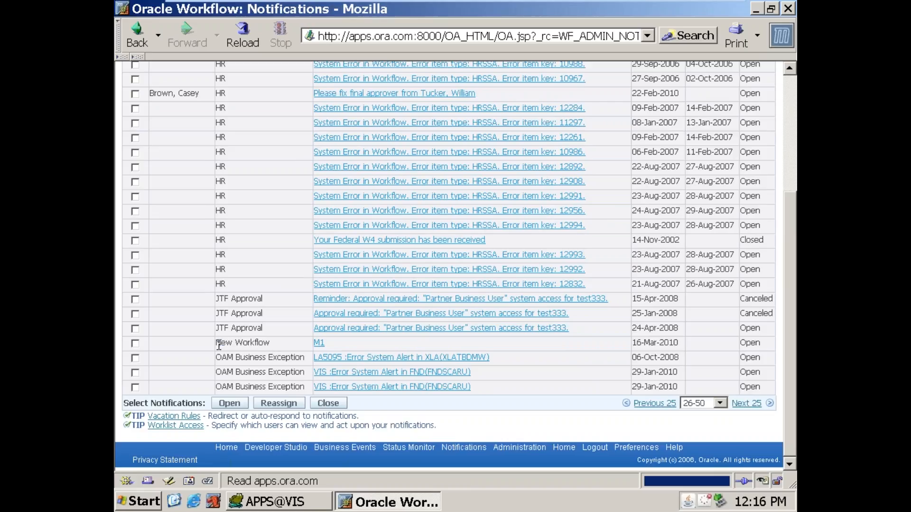
{"action": "left_click_drag", "start_coordinate": [219, 344], "coordinate": [262, 337]}
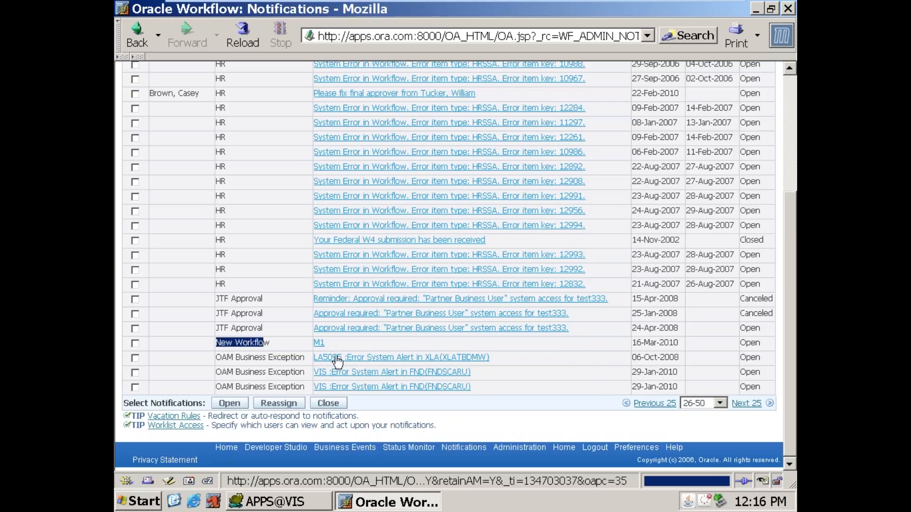
{"action": "left_click", "coordinate": [321, 345]}
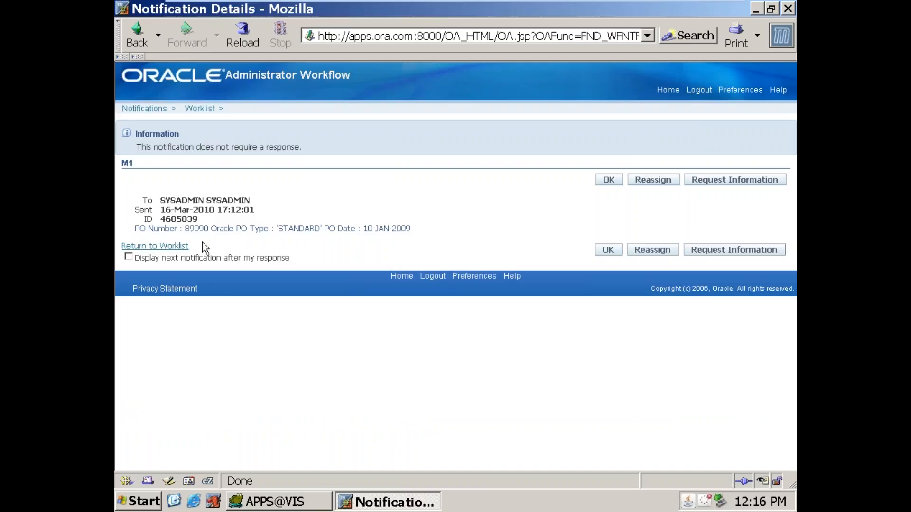
Step: Read the PO number, type and date in the M1 notification, then acknowledge it with OK
{"action": "left_click_drag", "start_coordinate": [132, 228], "coordinate": [405, 227]}
{"action": "left_click", "coordinate": [342, 232]}
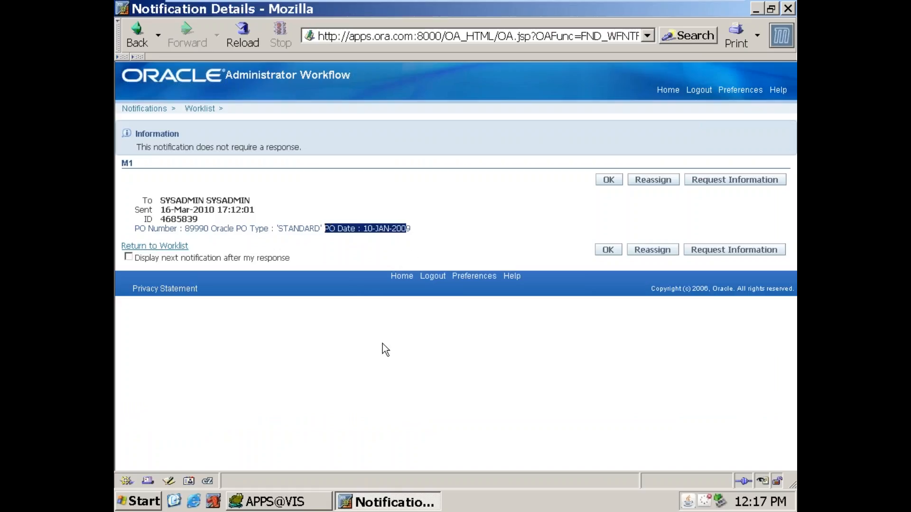
{"action": "left_click", "coordinate": [525, 199]}
{"action": "left_click", "coordinate": [609, 182]}
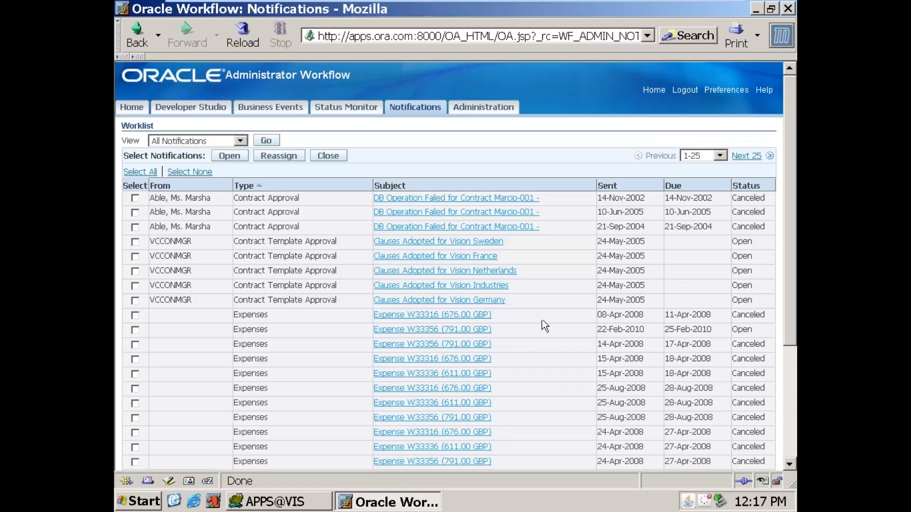
Step: Log out of Oracle Applications, minimize the browser, and launch Oracle Workflow Builder in a maximized window
{"action": "left_click", "coordinate": [685, 90]}
{"action": "left_click", "coordinate": [755, 10]}
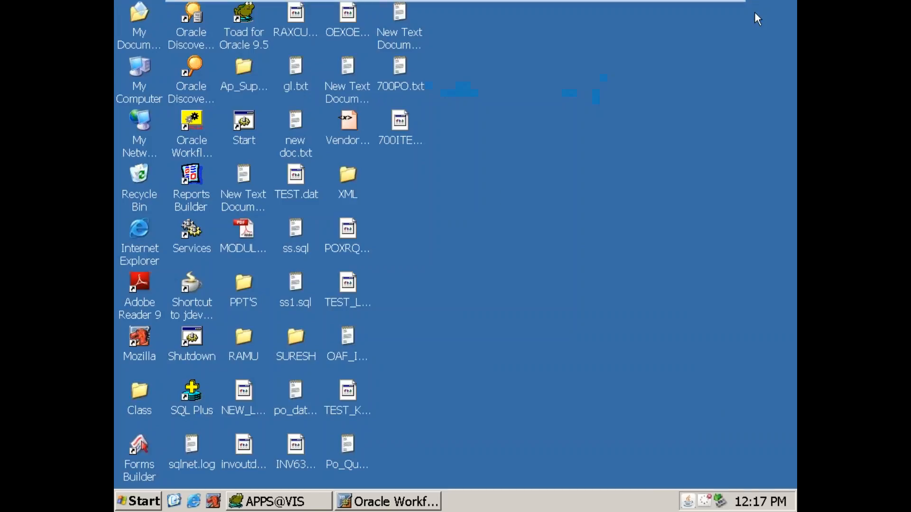
{"action": "right_click", "coordinate": [197, 122]}
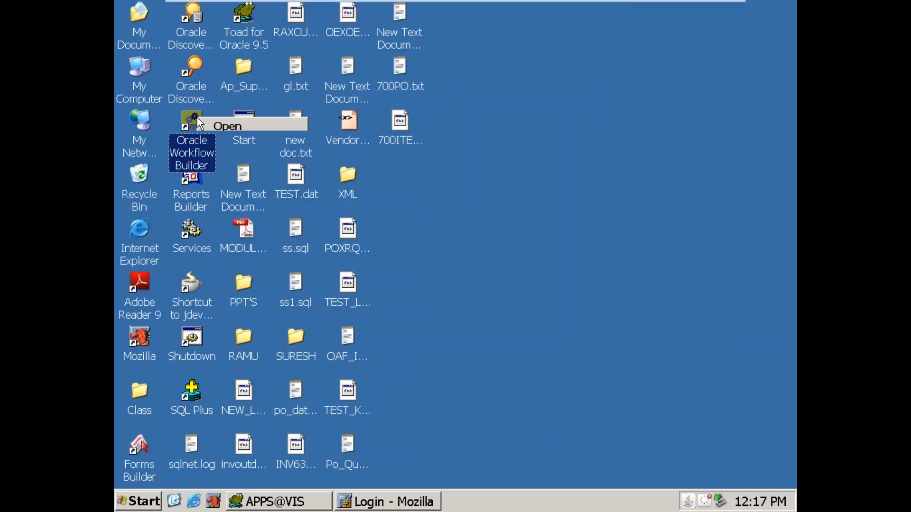
{"action": "left_click", "coordinate": [223, 127]}
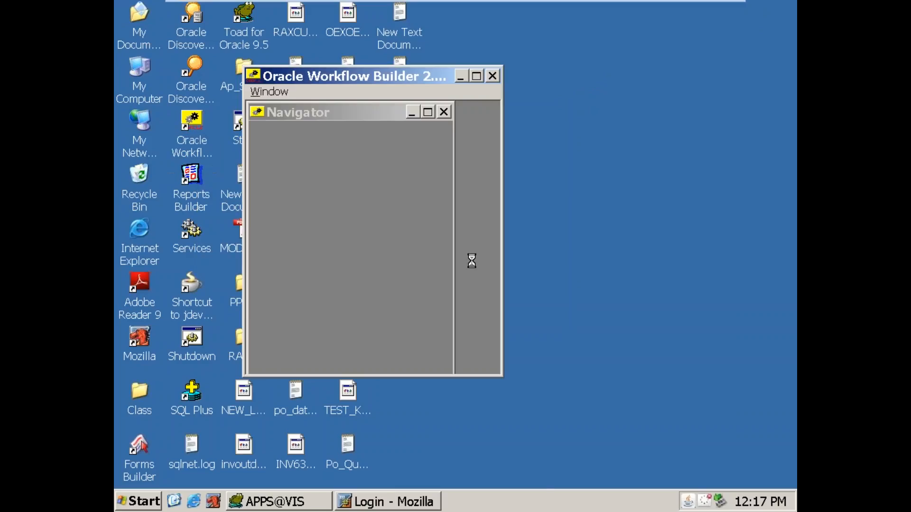
{"action": "left_click", "coordinate": [477, 77]}
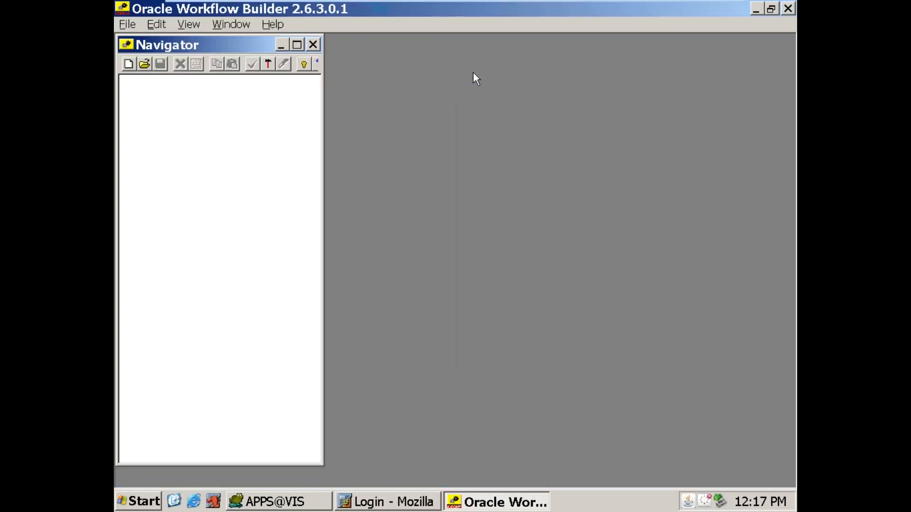
Step: Open a database store, entering the database user name, password and connect string as the login
{"action": "left_click", "coordinate": [127, 24]}
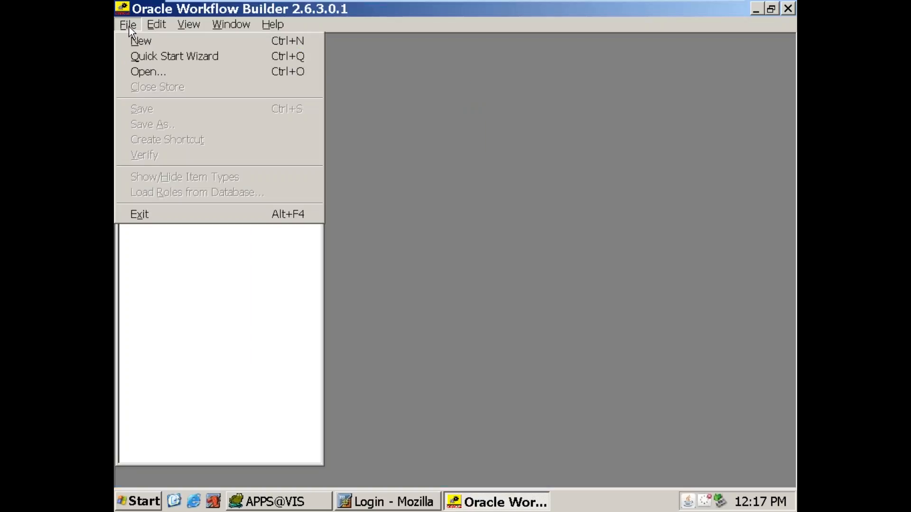
{"action": "left_click", "coordinate": [140, 72]}
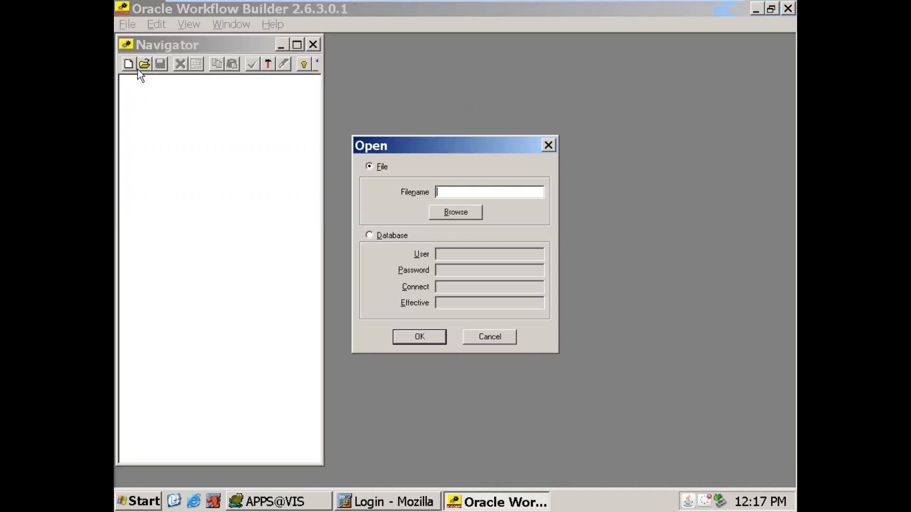
{"action": "left_click", "coordinate": [369, 235]}
{"action": "type", "text": "APPS/APPS@VIS"}
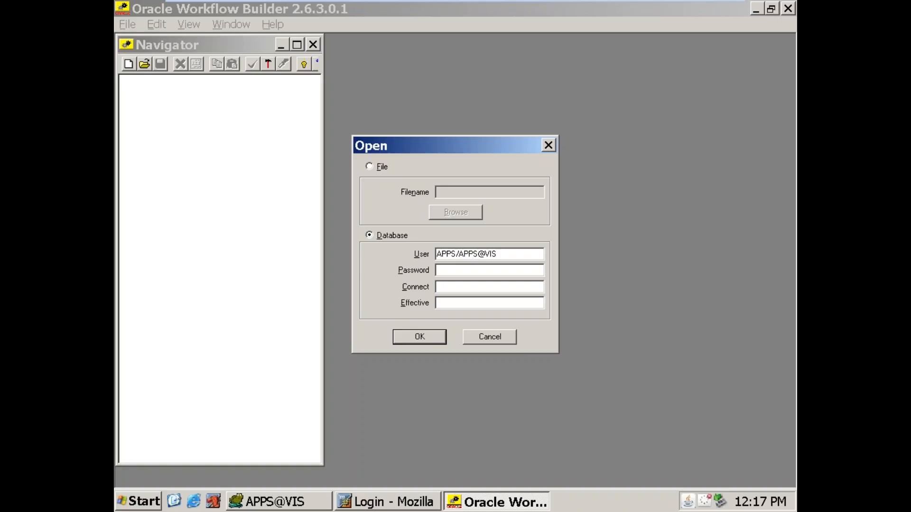
{"action": "key", "text": "Return"}
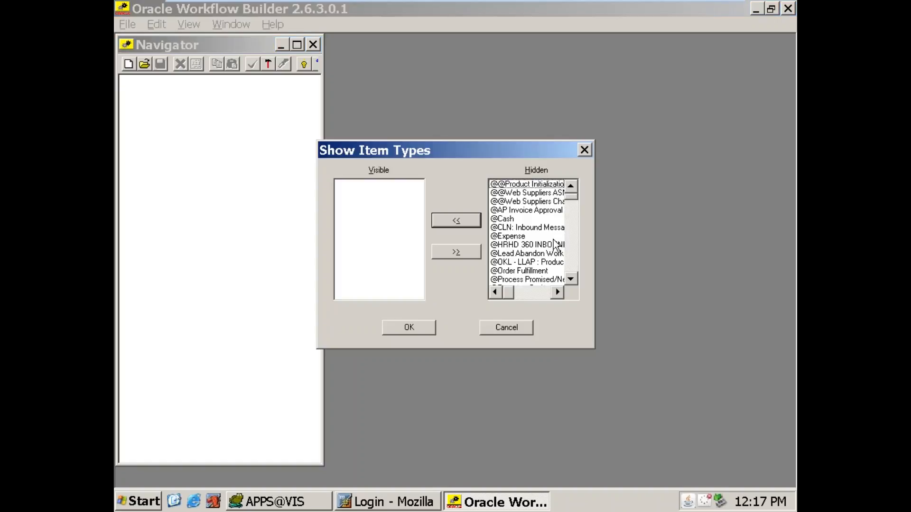
Step: Make the hidden New Workflow item type visible and confirm the item type selection
{"action": "left_click", "coordinate": [520, 212]}
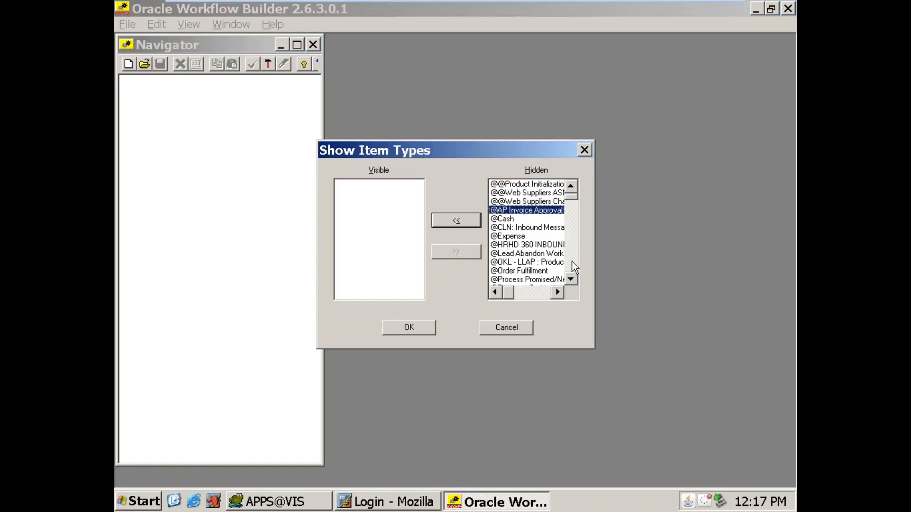
{"action": "key", "text": "n"}
{"action": "key", "text": "n"}
{"action": "key", "text": "n"}
{"action": "key", "text": "n"}
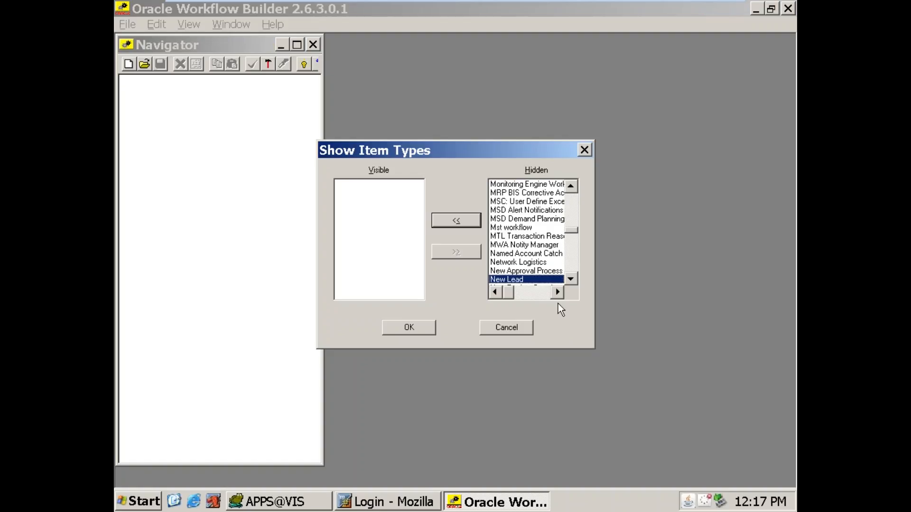
{"action": "key", "text": "n"}
{"action": "key", "text": "n"}
{"action": "key", "text": "n"}
{"action": "key", "text": "n"}
{"action": "key", "text": "n"}
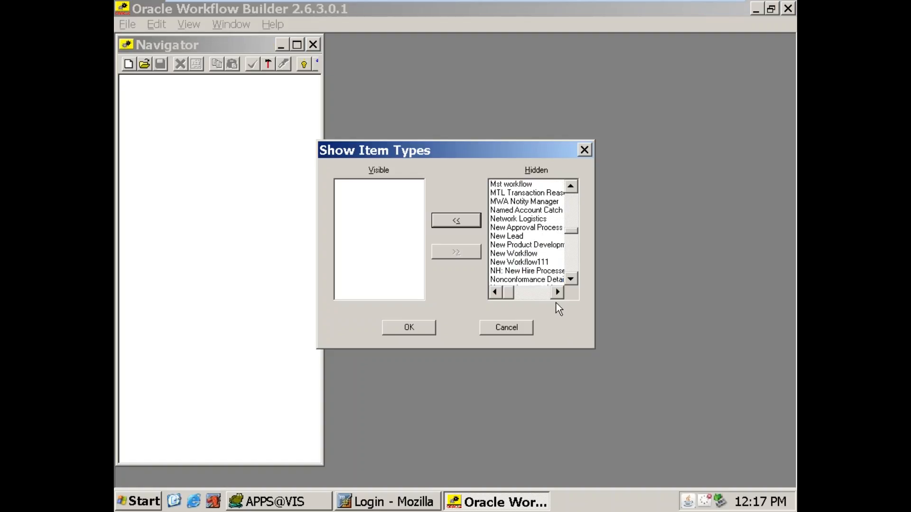
{"action": "left_click", "coordinate": [534, 256]}
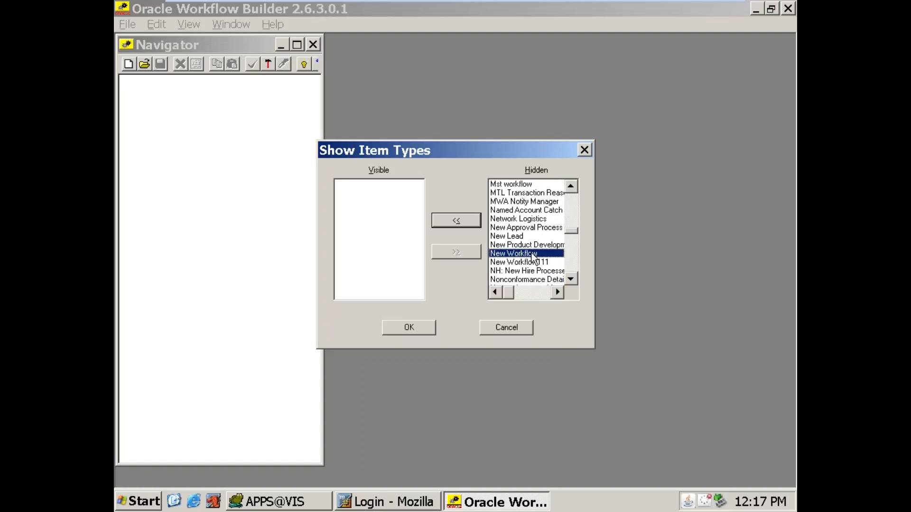
{"action": "left_click", "coordinate": [452, 226]}
{"action": "left_click", "coordinate": [421, 327]}
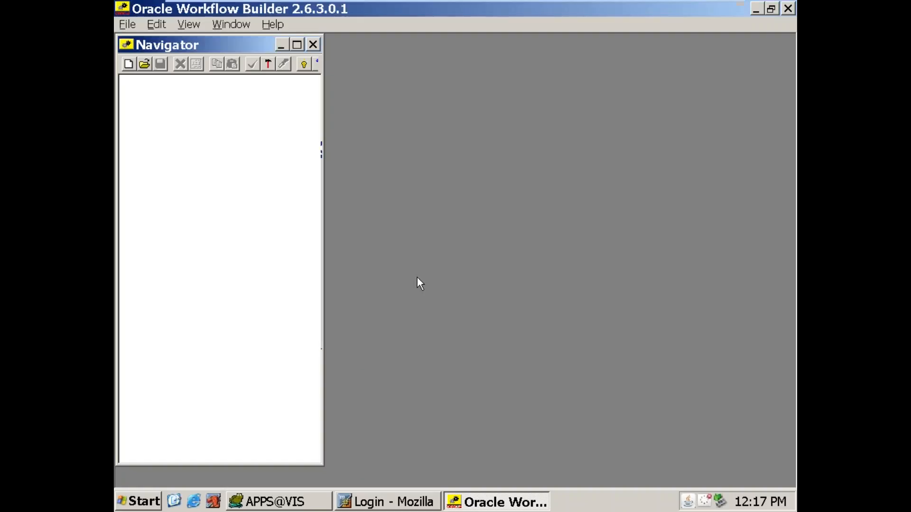
Step: Expand New Workflow and its Processes in the Navigator, and open the New Process diagram
{"action": "left_click", "coordinate": [125, 82]}
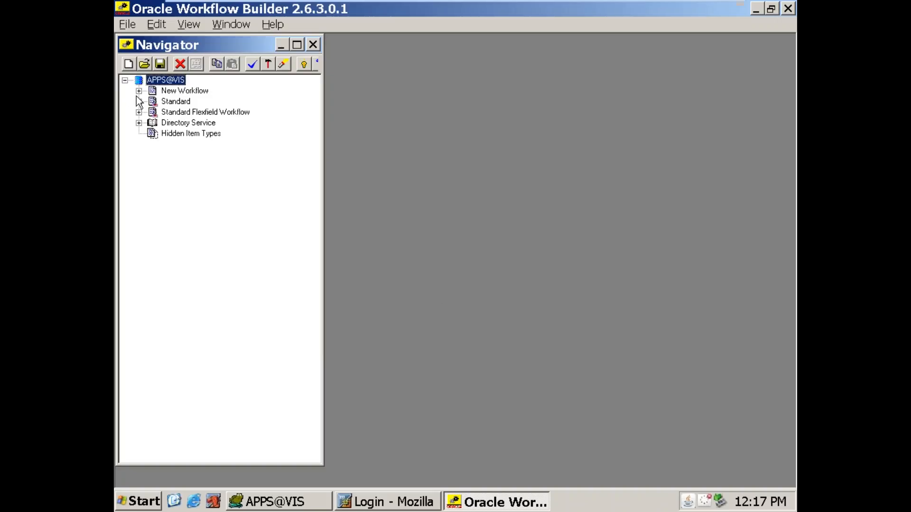
{"action": "left_click", "coordinate": [138, 91]}
{"action": "left_click", "coordinate": [152, 112]}
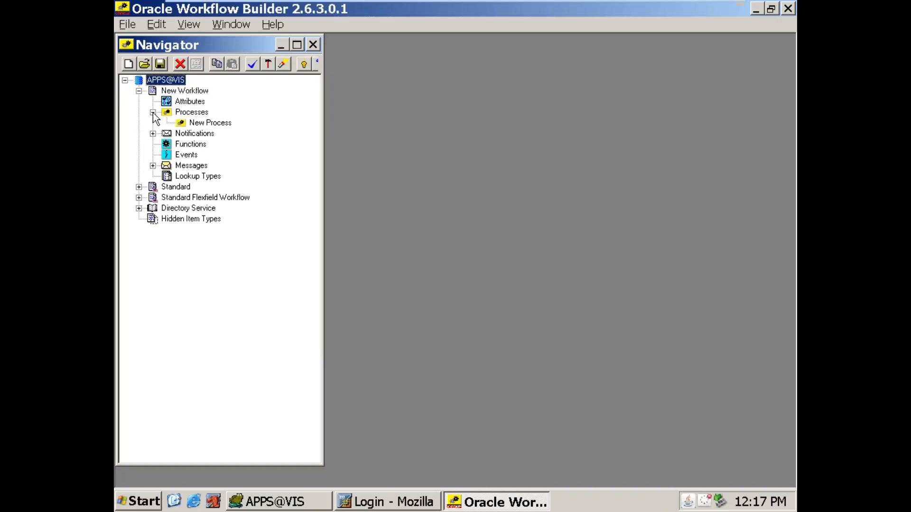
{"action": "double_click", "coordinate": [181, 124]}
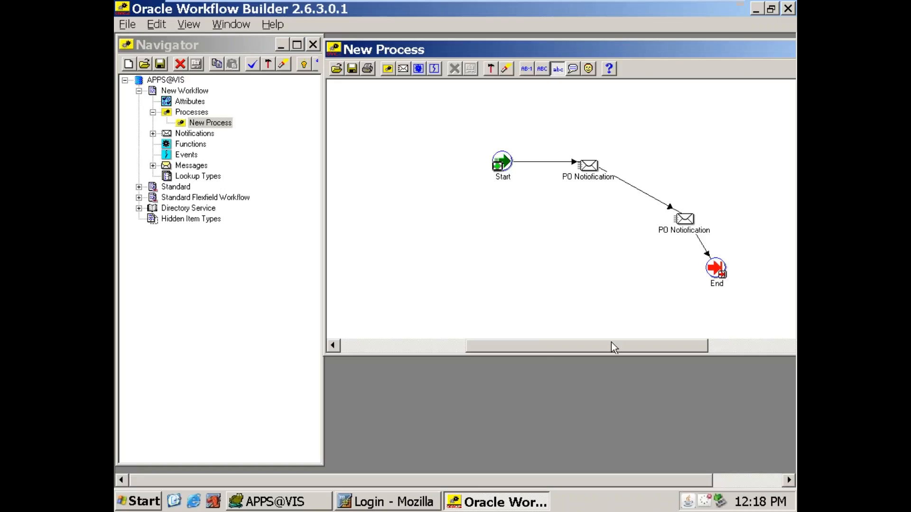
Step: Check the node settings and performer of the PO notification that follows Start, leaving its properties without changes
{"action": "double_click", "coordinate": [593, 167]}
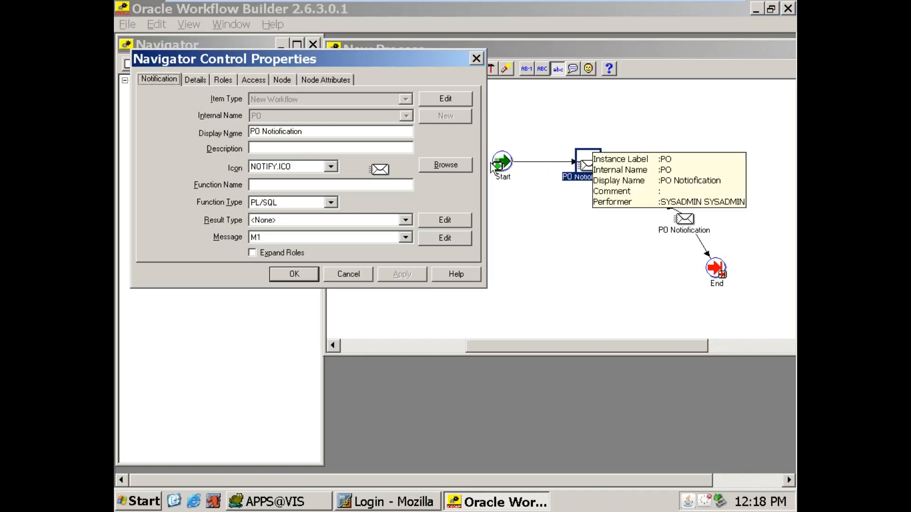
{"action": "left_click", "coordinate": [284, 80]}
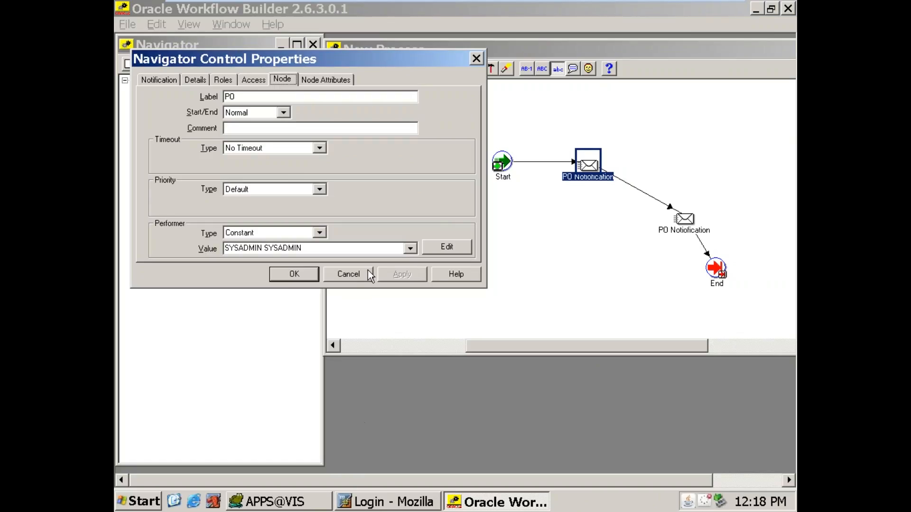
{"action": "left_click", "coordinate": [355, 277]}
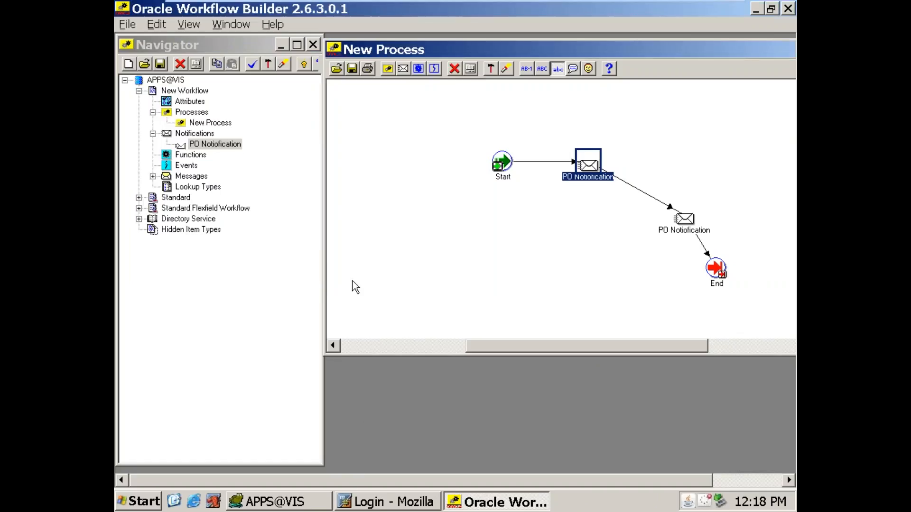
Step: Expand Messages under New Workflow and review its components: the PO notification, Functions, Attributes, Lookup Types and New Process
{"action": "left_click", "coordinate": [153, 176]}
{"action": "left_click", "coordinate": [186, 187]}
{"action": "left_click", "coordinate": [182, 146]}
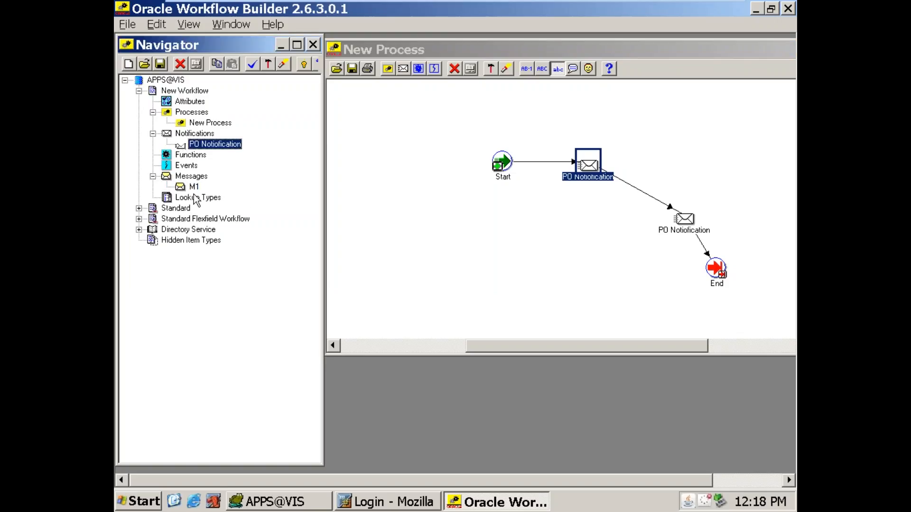
{"action": "left_click", "coordinate": [185, 156]}
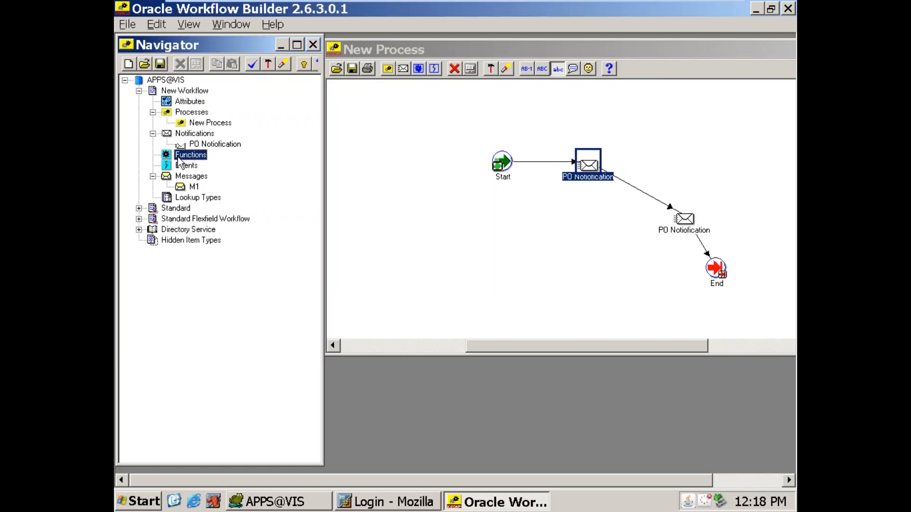
{"action": "left_click", "coordinate": [188, 103]}
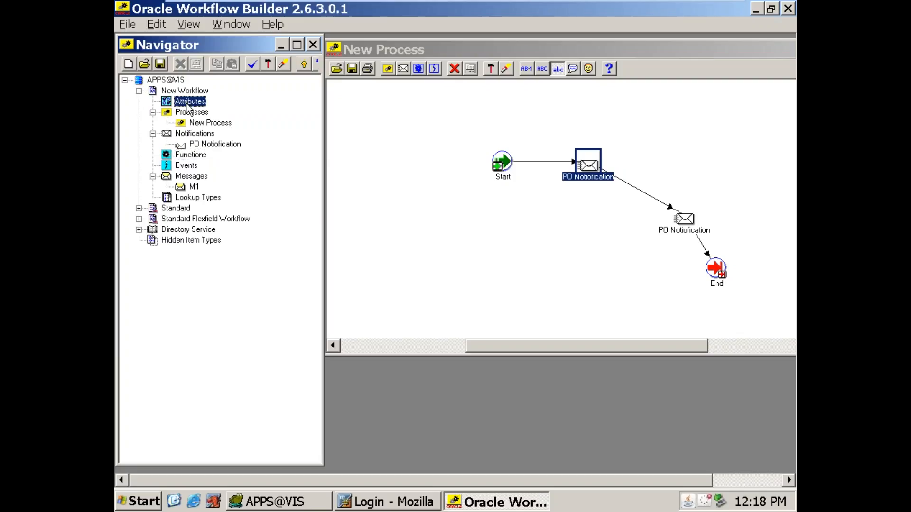
{"action": "left_click", "coordinate": [197, 198]}
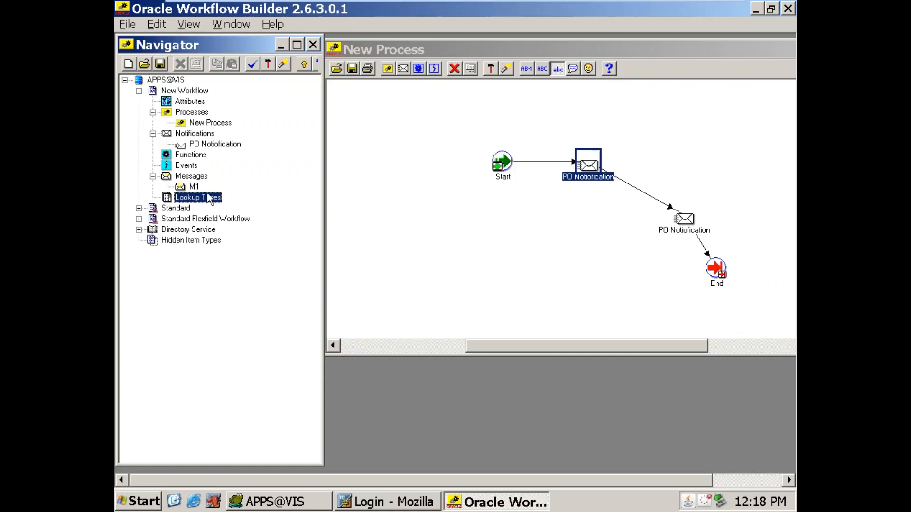
{"action": "left_click", "coordinate": [191, 124]}
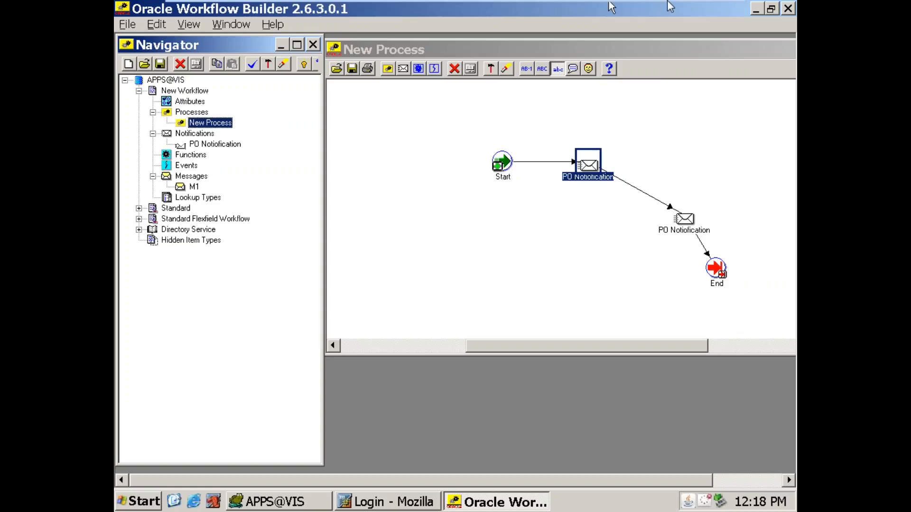
Step: Minimize the virtual machine to return to Chrome, and look through the banner slides on the RTL Technologies home page
{"action": "mouse_move", "coordinate": [739, 3]}
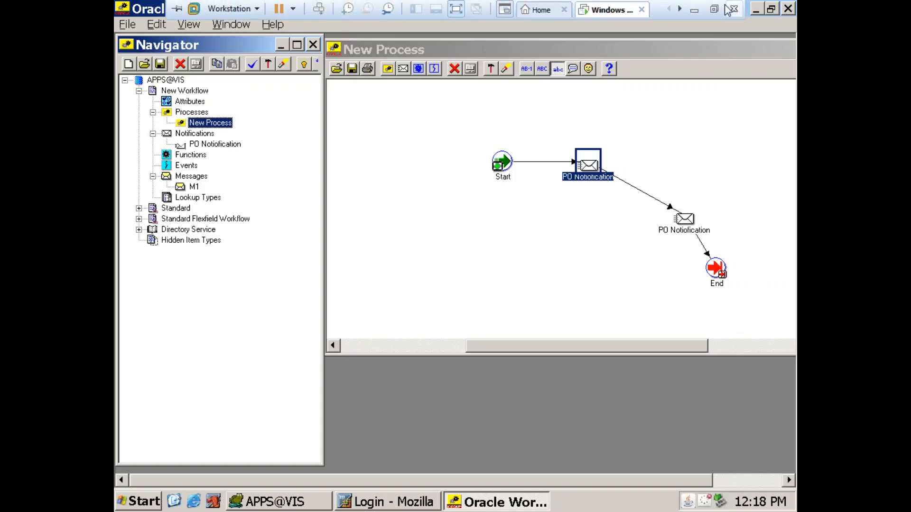
{"action": "left_click", "coordinate": [695, 10]}
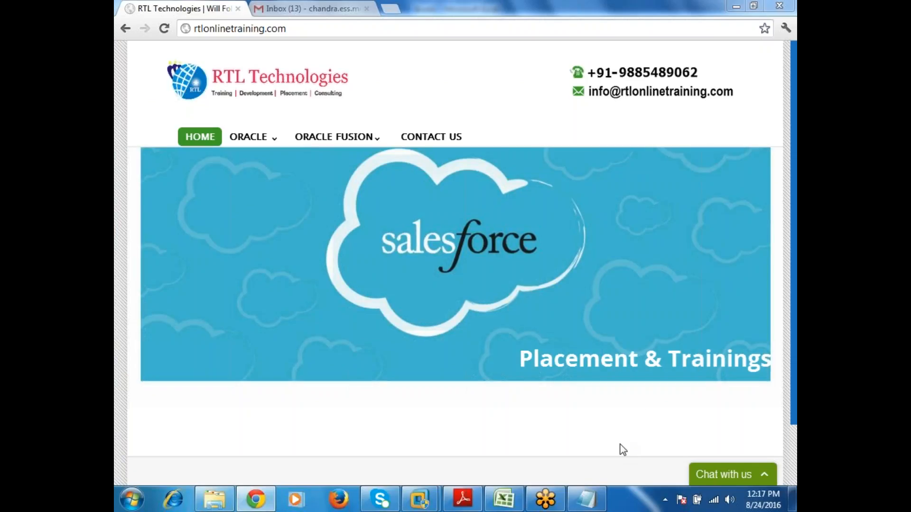
{"action": "mouse_move", "coordinate": [219, 320]}
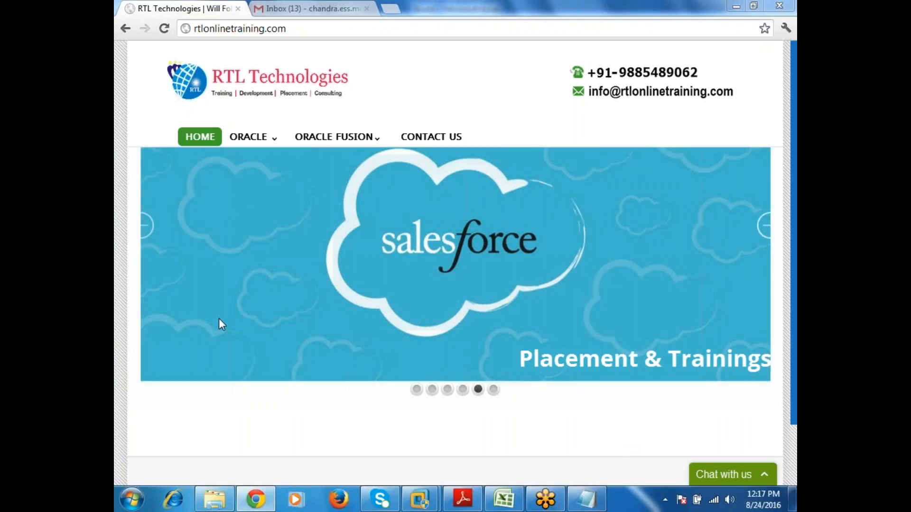
{"action": "left_click", "coordinate": [493, 389]}
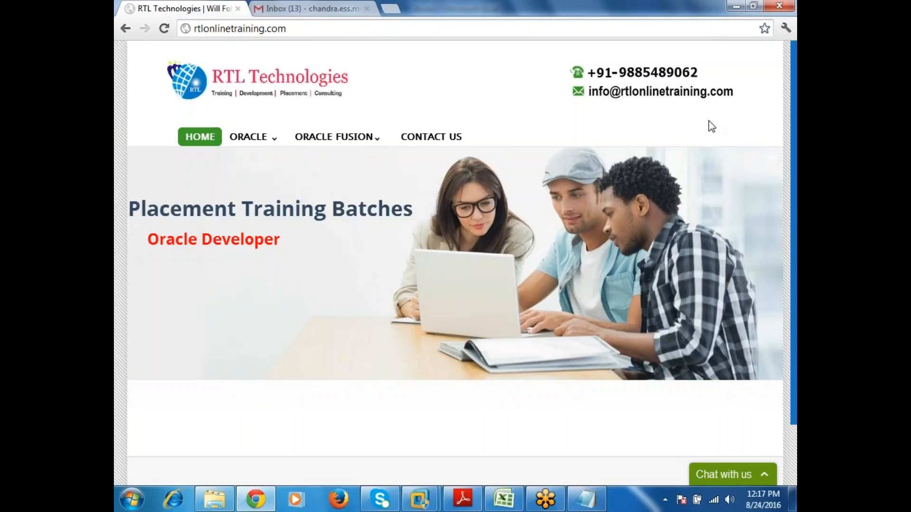
{"action": "mouse_move", "coordinate": [430, 393]}
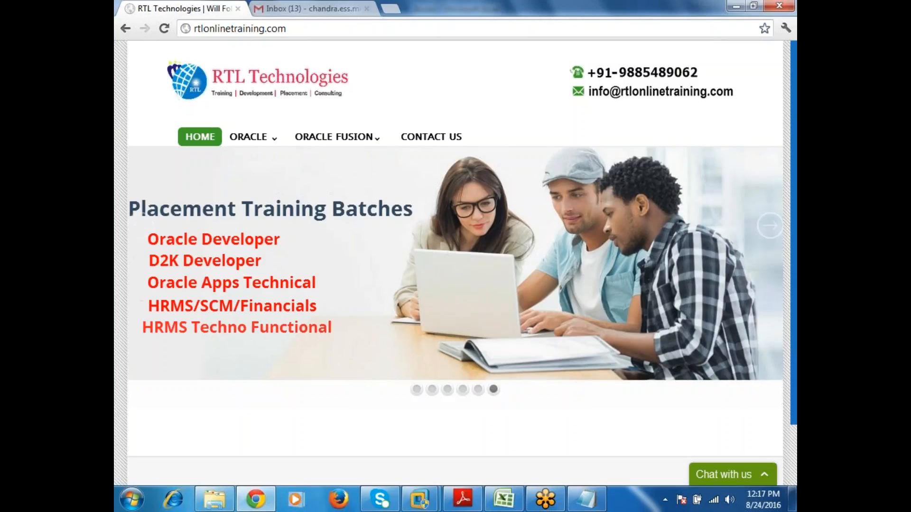
{"action": "left_click", "coordinate": [418, 391]}
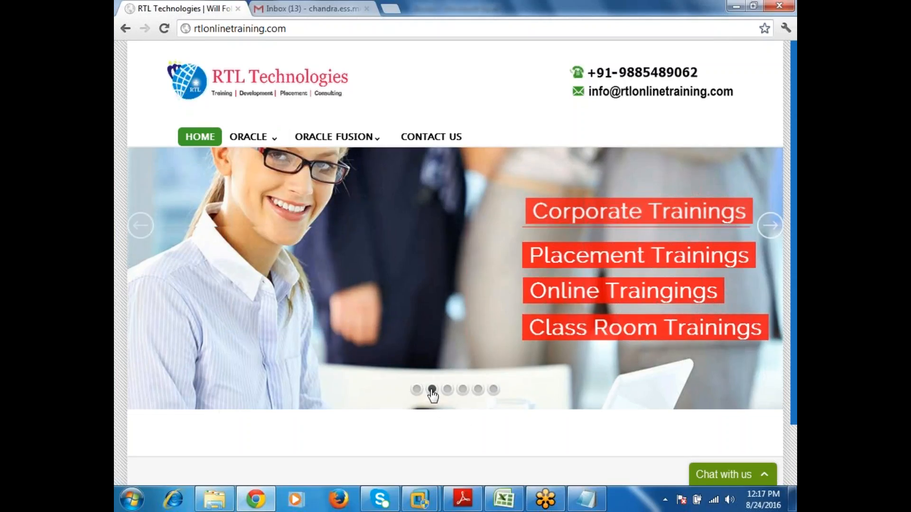
{"action": "left_click", "coordinate": [446, 391]}
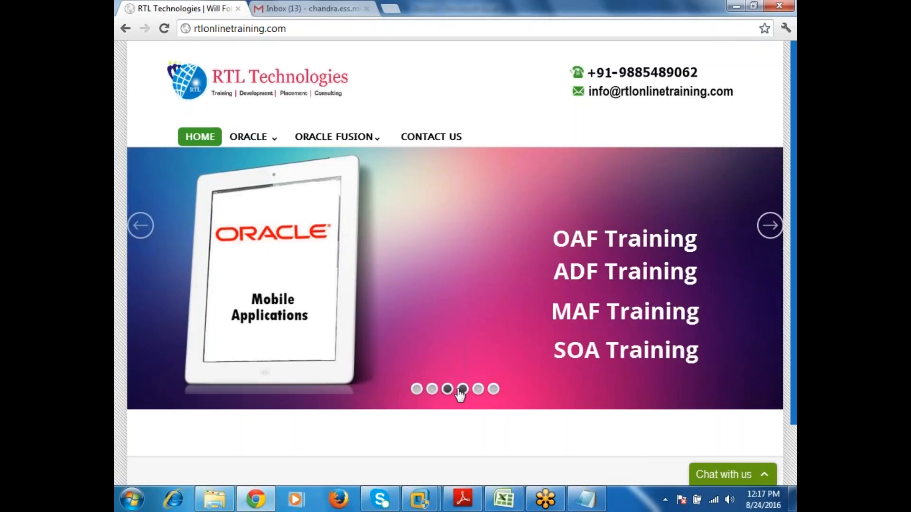
{"action": "left_click", "coordinate": [461, 390]}
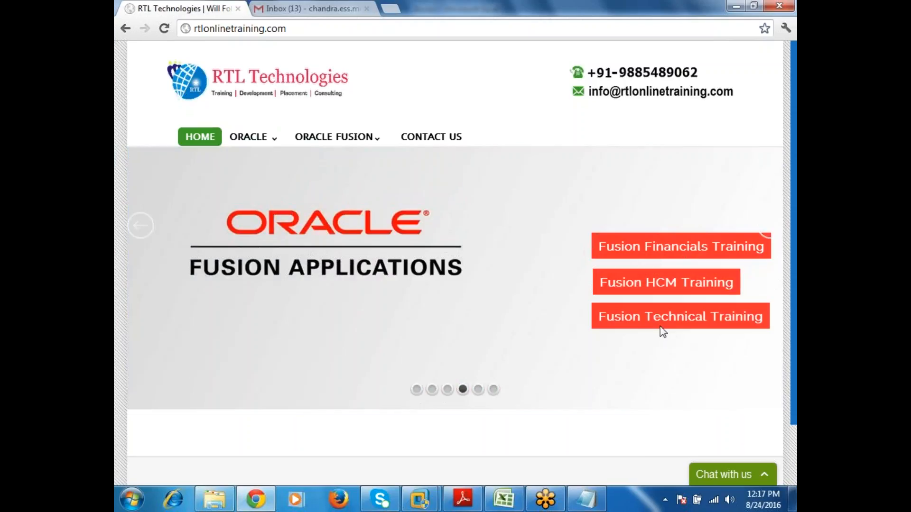